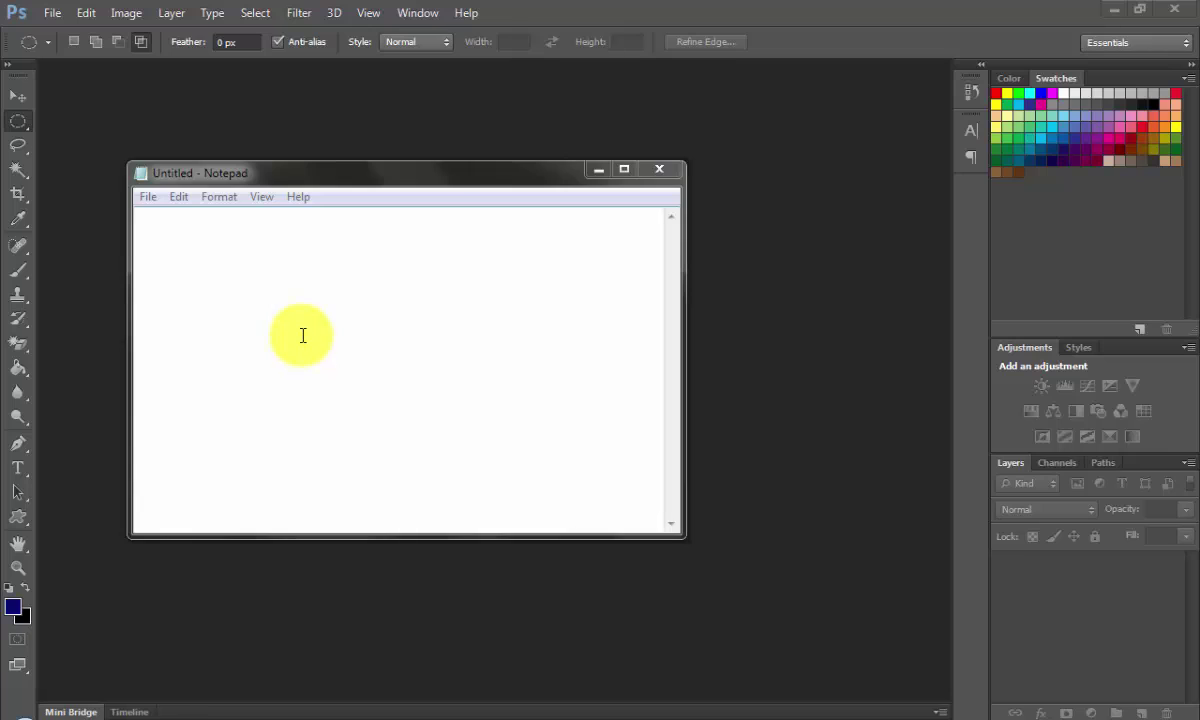
Step: Type the greeting 'SSALAMU'ALAIKUM SHOBAT....' and the line 'SEMOGA PADA SUKSES SEMUA... AMIN'
click(301, 335)
text(A)
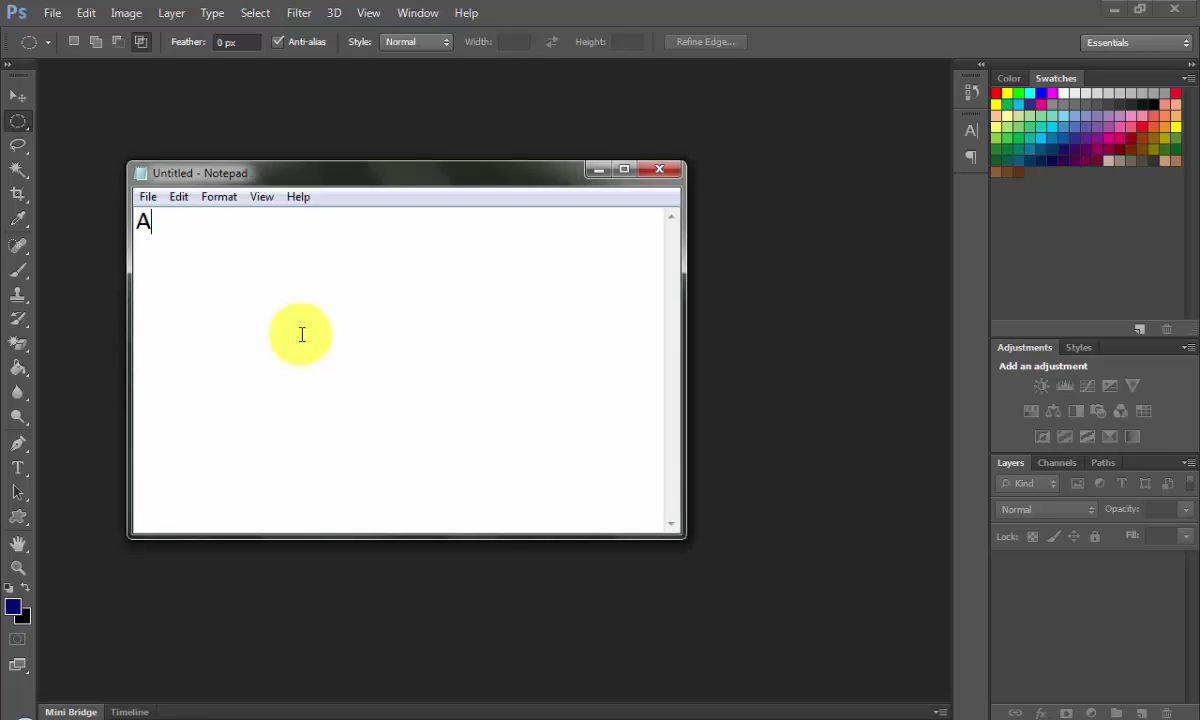
text(SSALAMU'ALA)
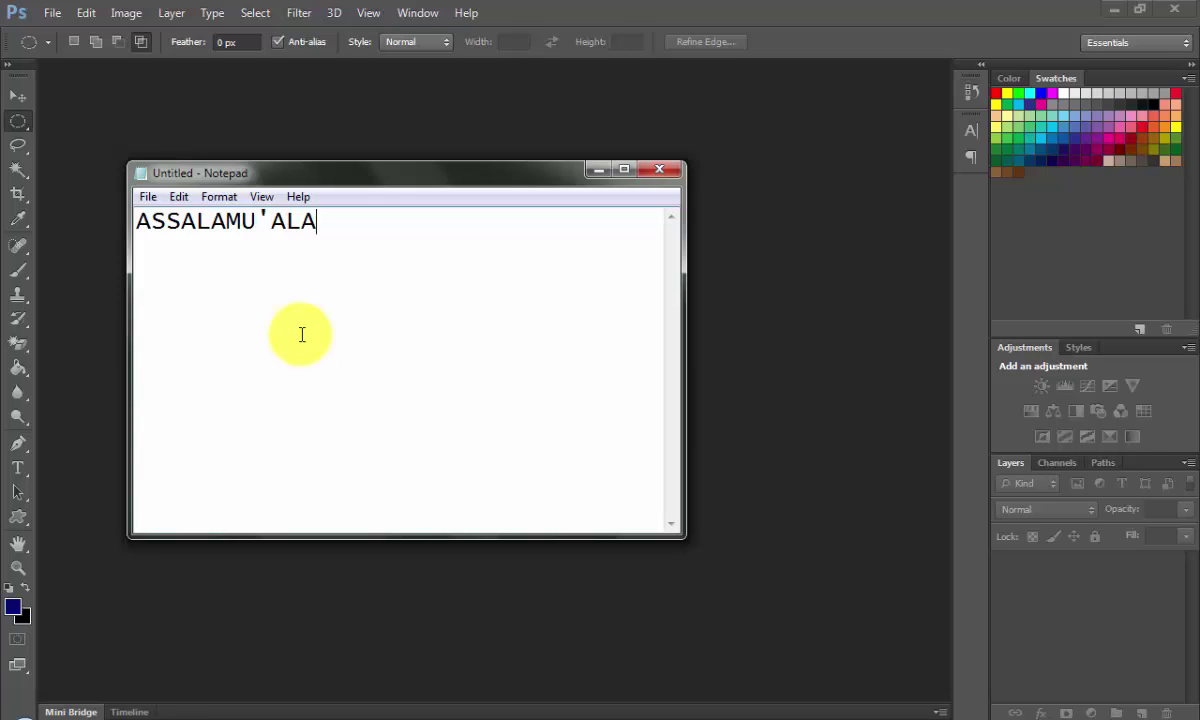
text(IKUM)
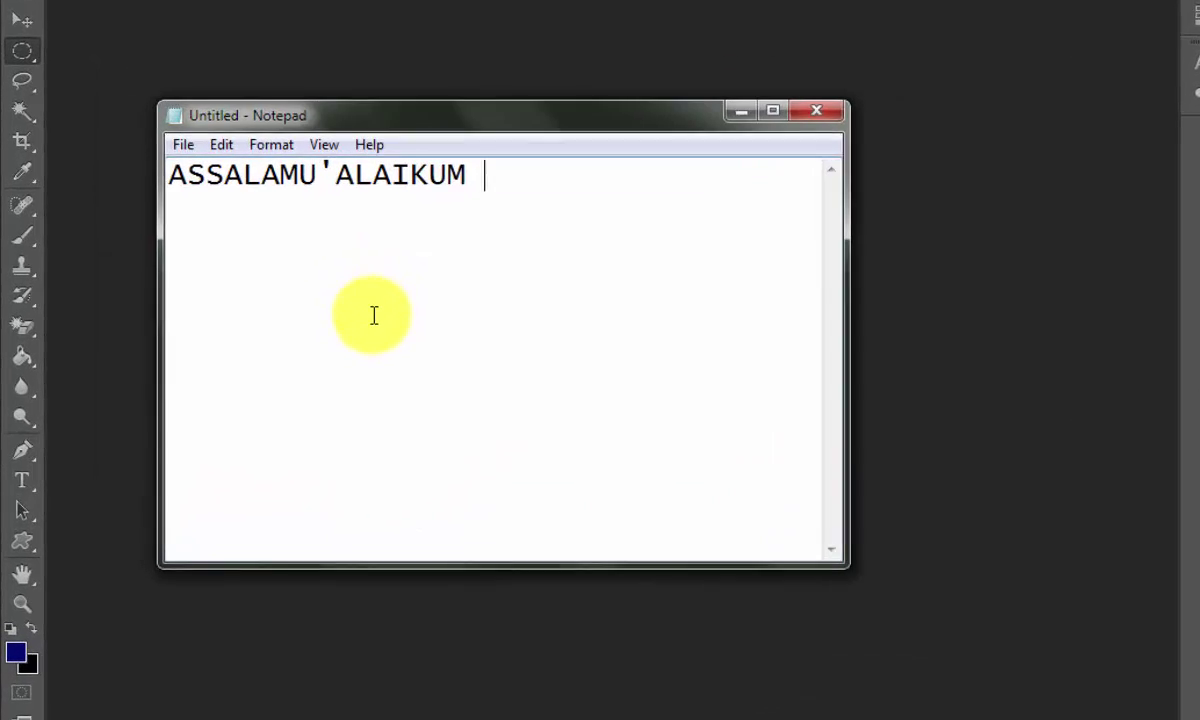
text( SHOBAT)
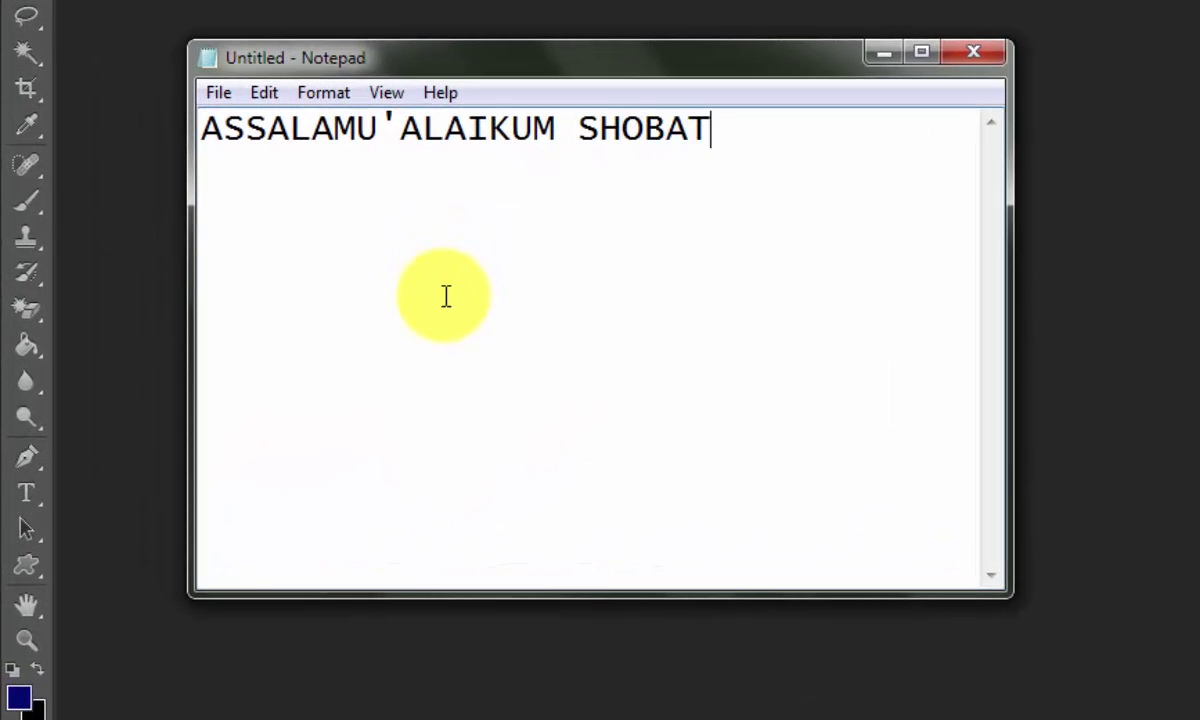
text(....)
key(Return)
text(SE)
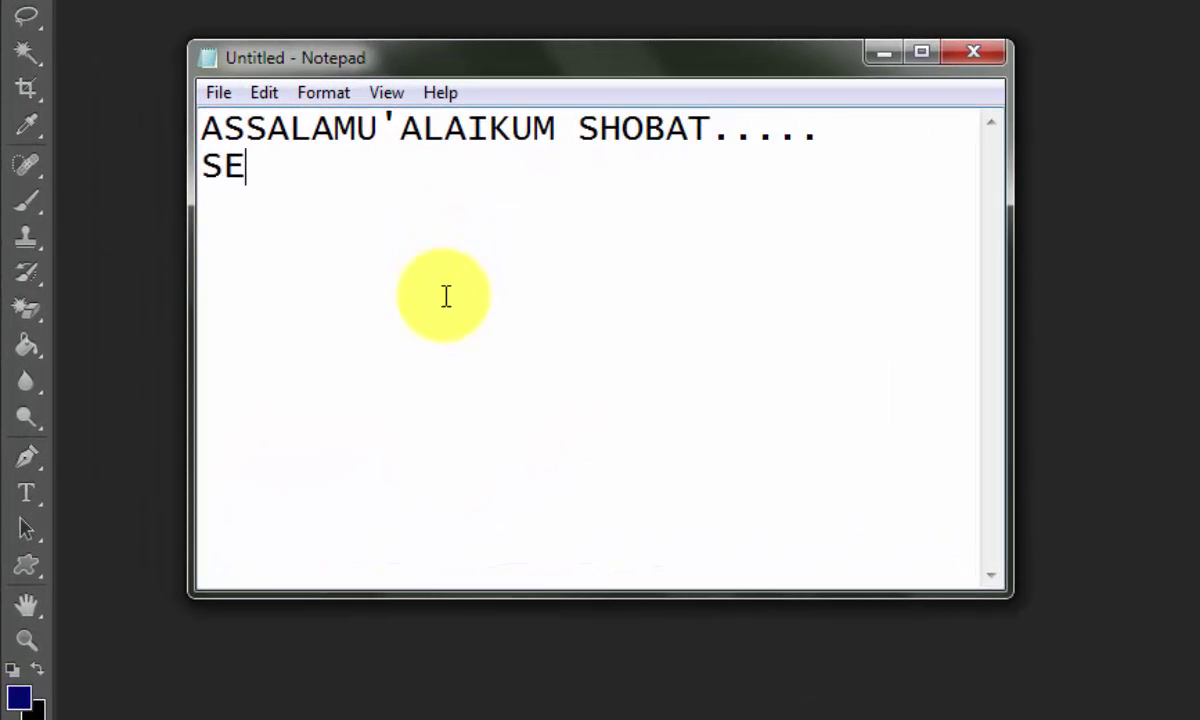
text(MOD)
key(BackSpace)
text(G)
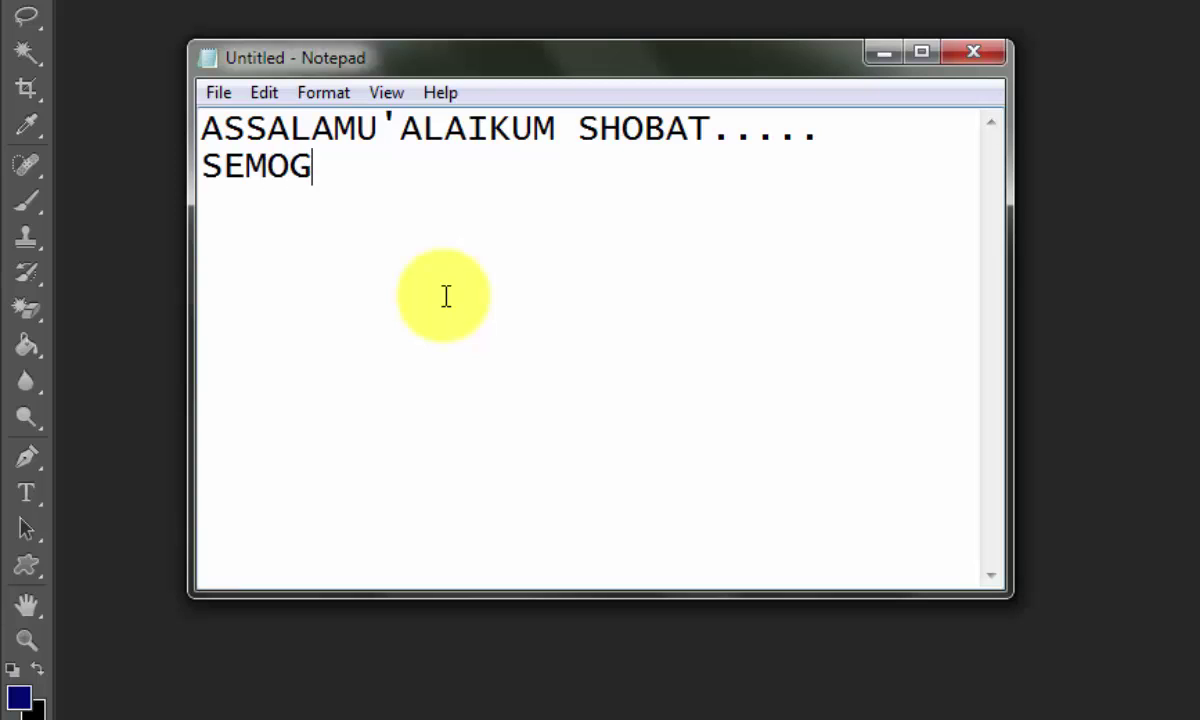
text(A PADA S)
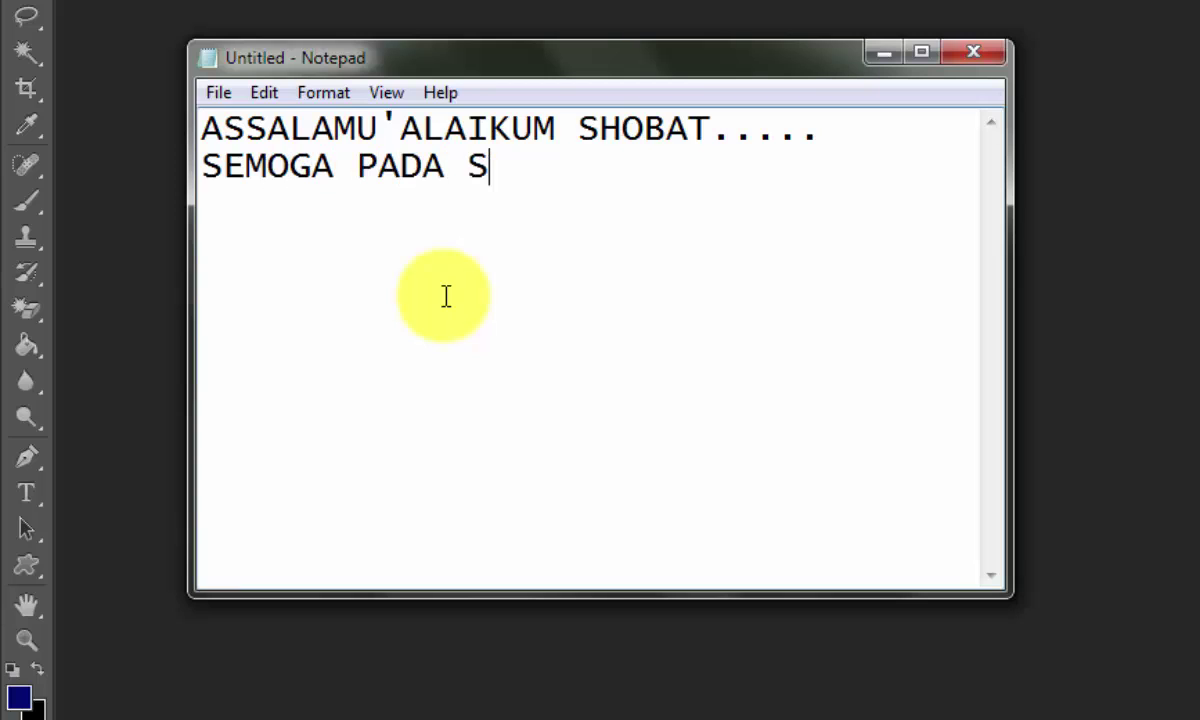
text(UKSES)
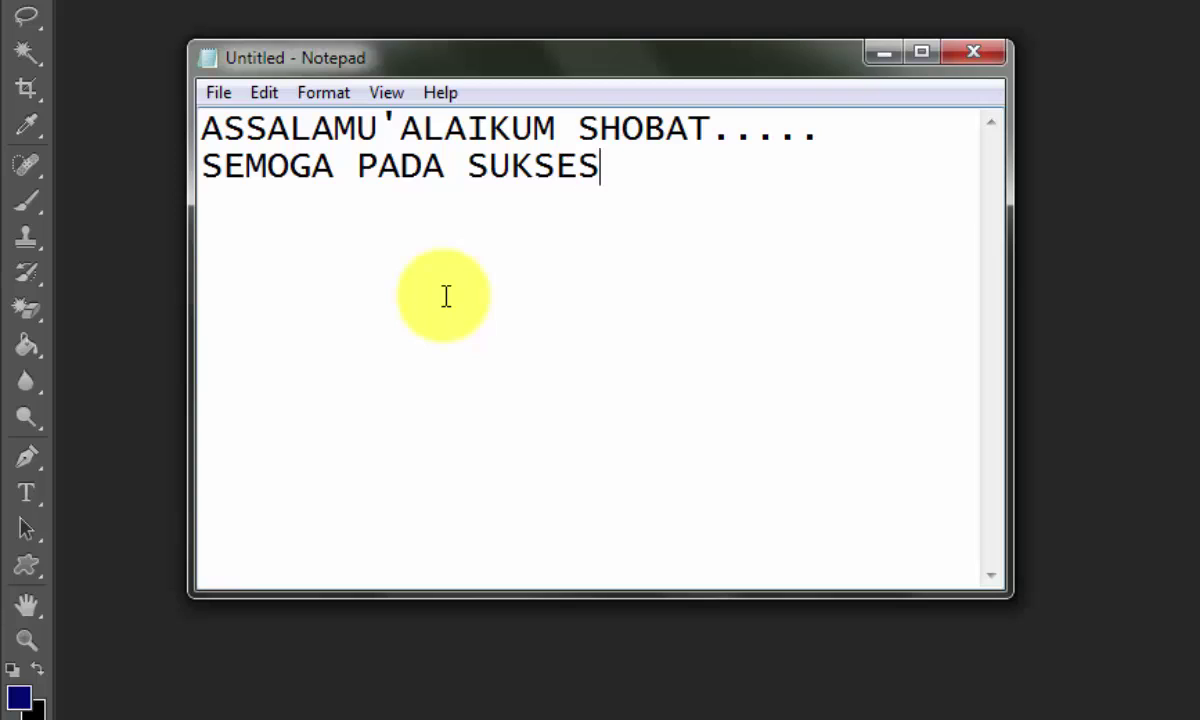
text( SEMUA..)
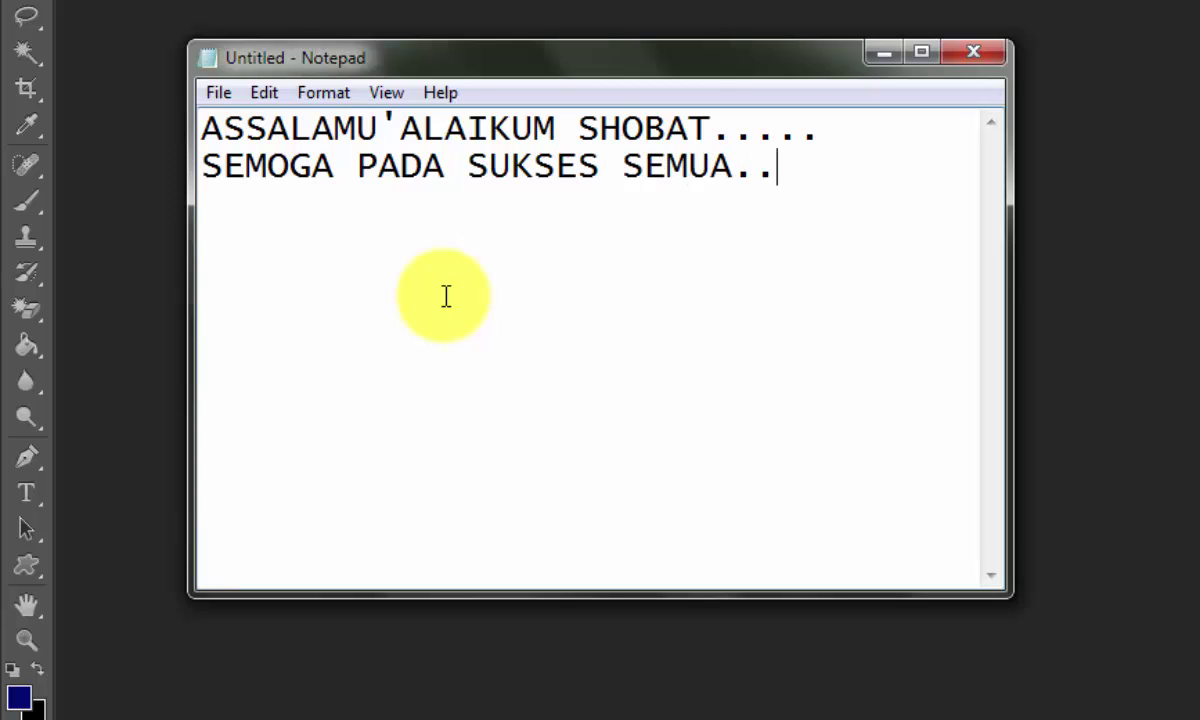
text(. AMIN.)
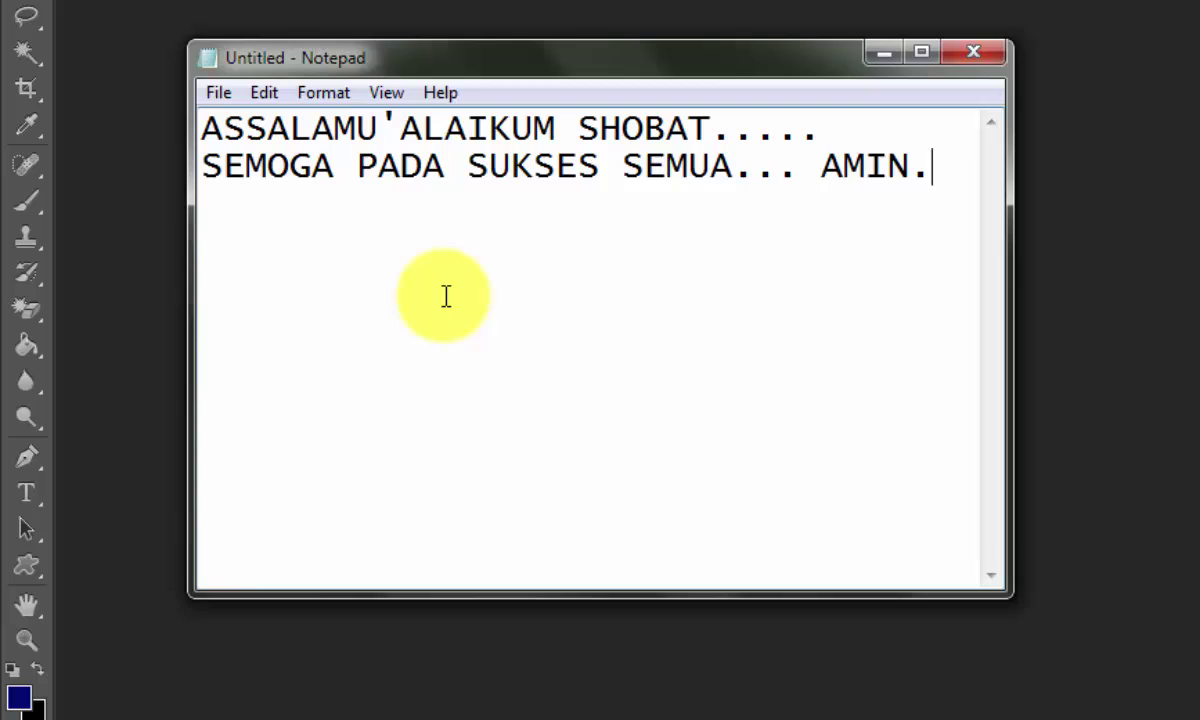
key(Return)
Step: Add the line 'YUK KITA BIKIN STEMPEL DENGAN MENGGUNAKAN PHOTOSHOP CS6', fixing PHOTOSHO
text(YUK )
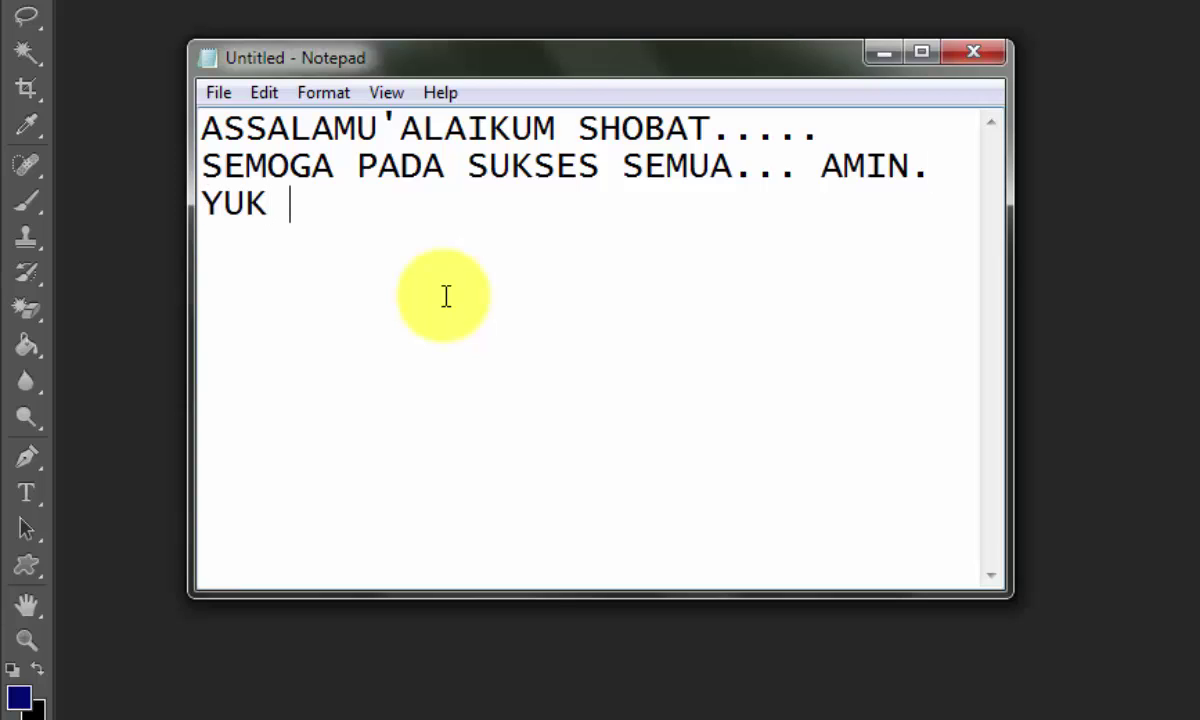
text(KITA B)
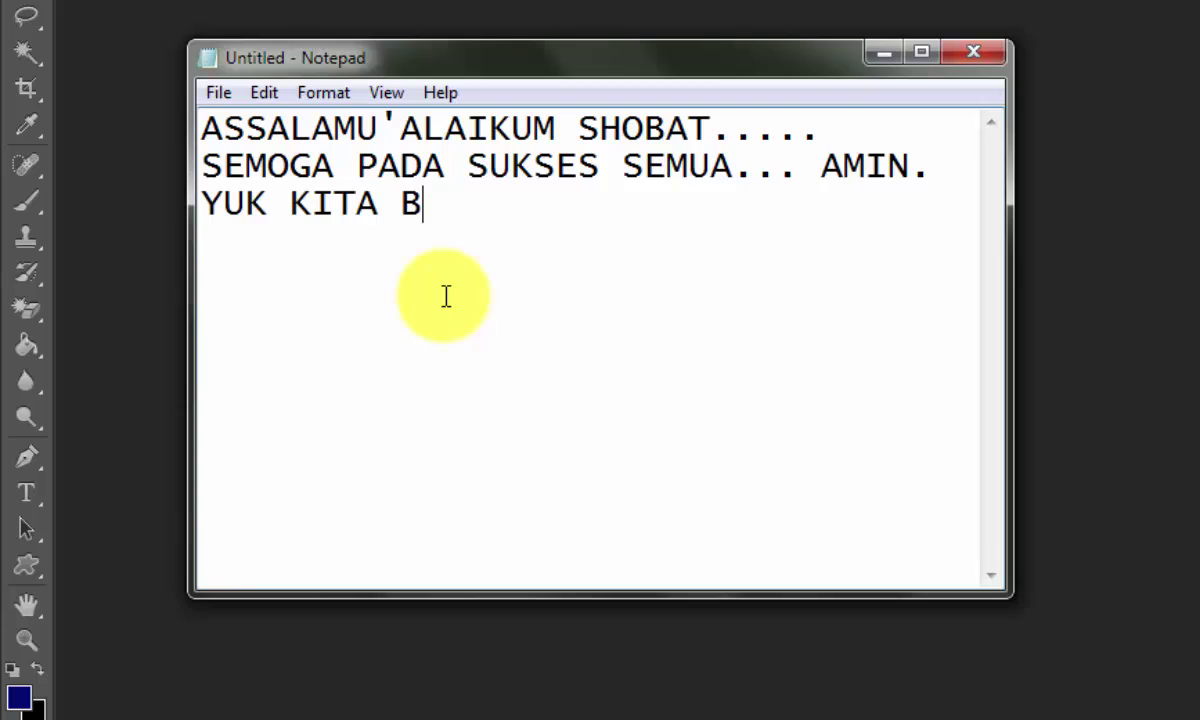
text(IKIN )
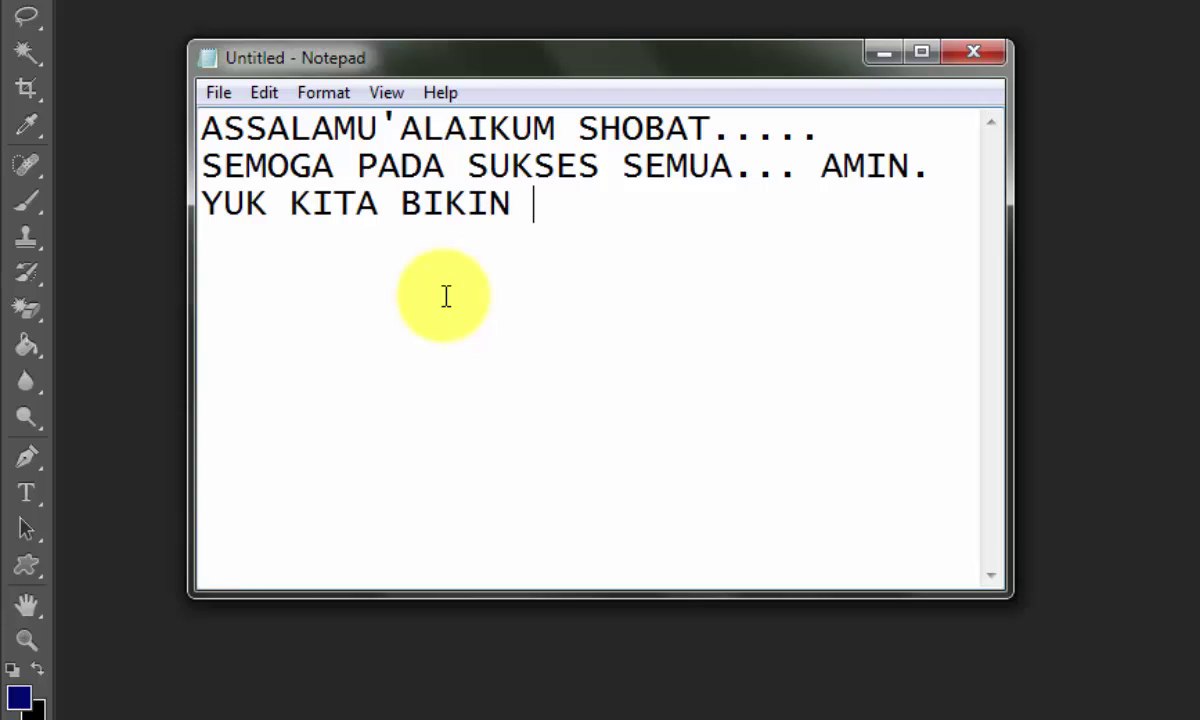
text(STEMP)
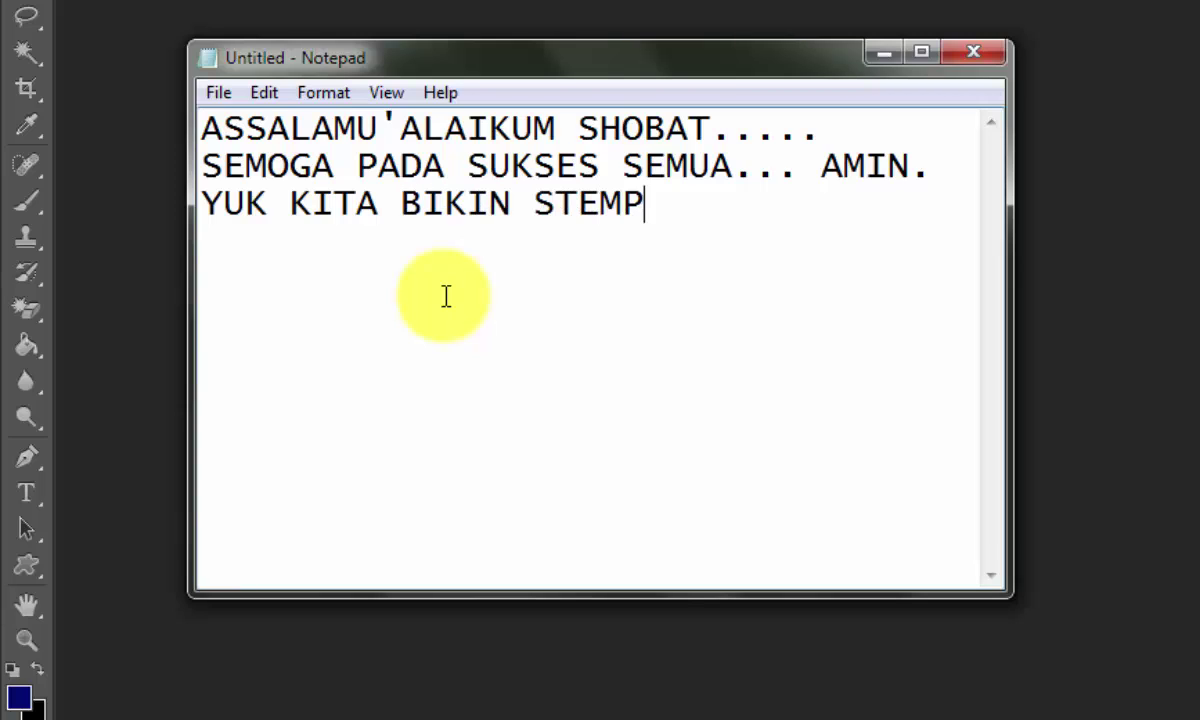
text(EL DENGAN)
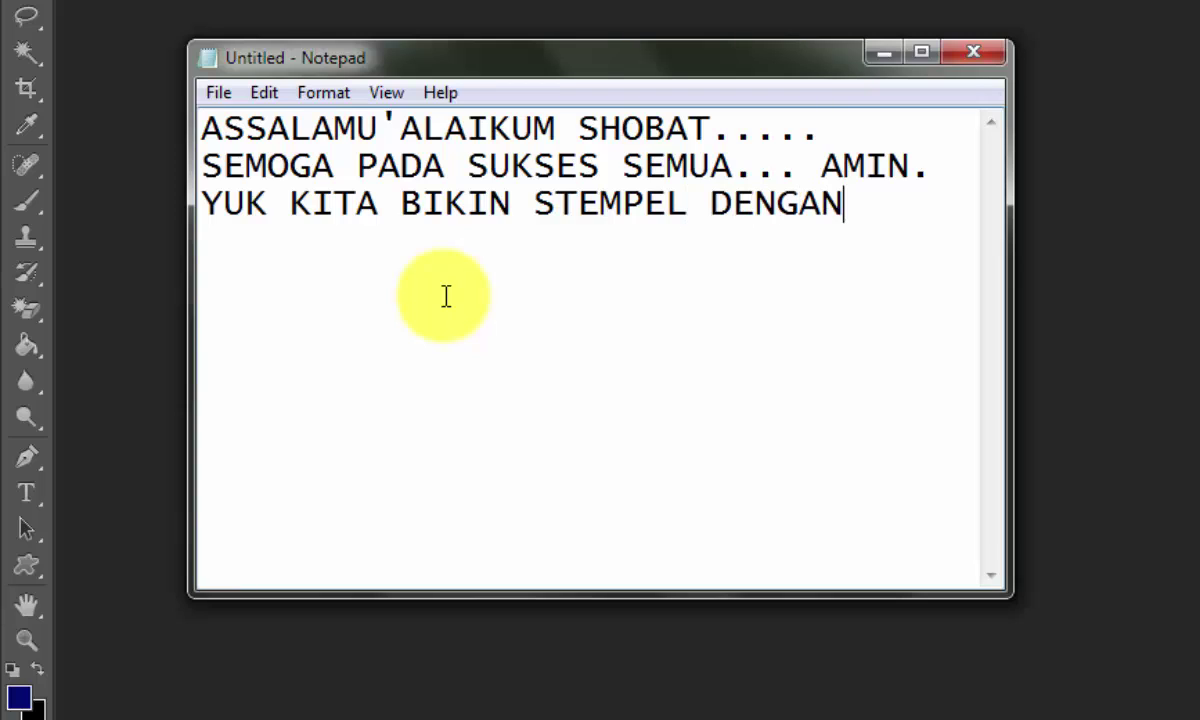
text( MENGGUNAK)
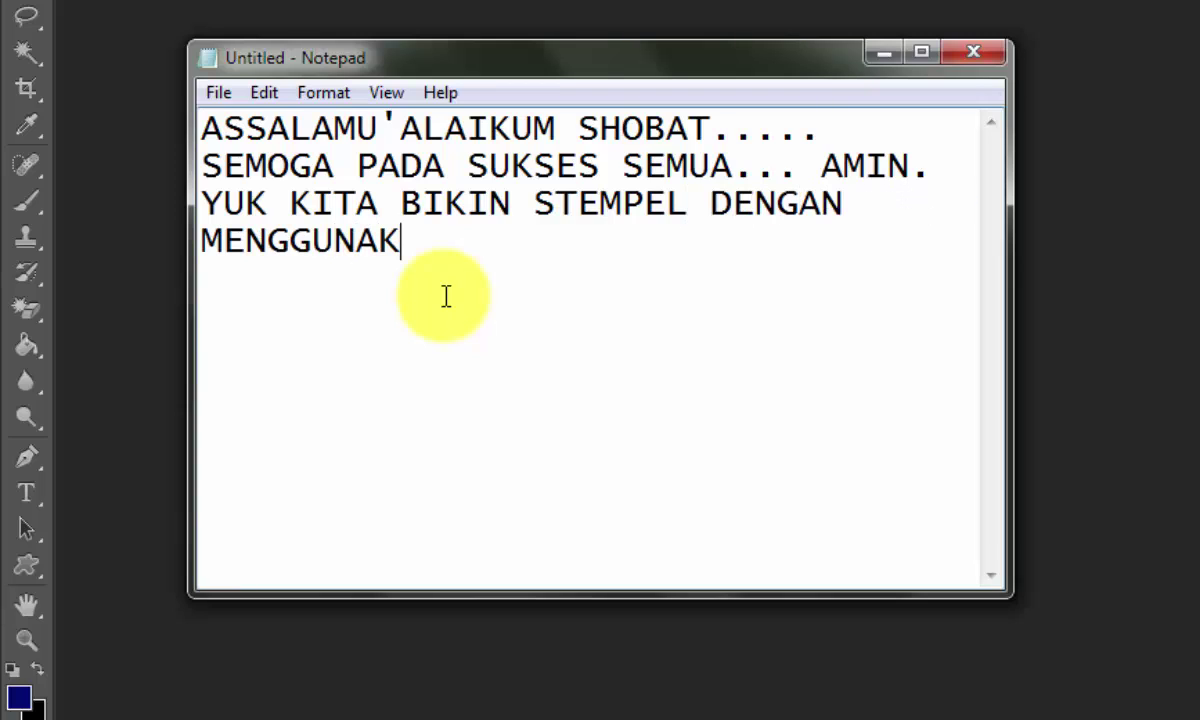
text(AN)
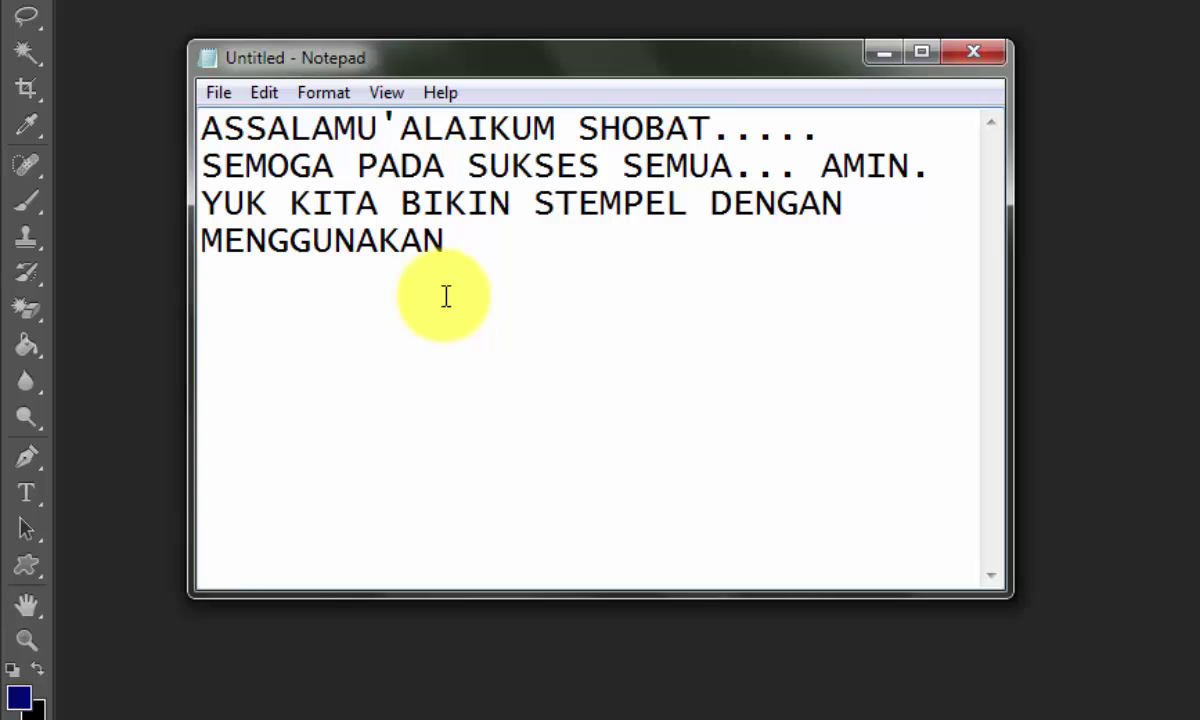
text( P)
text(HOTOSH)
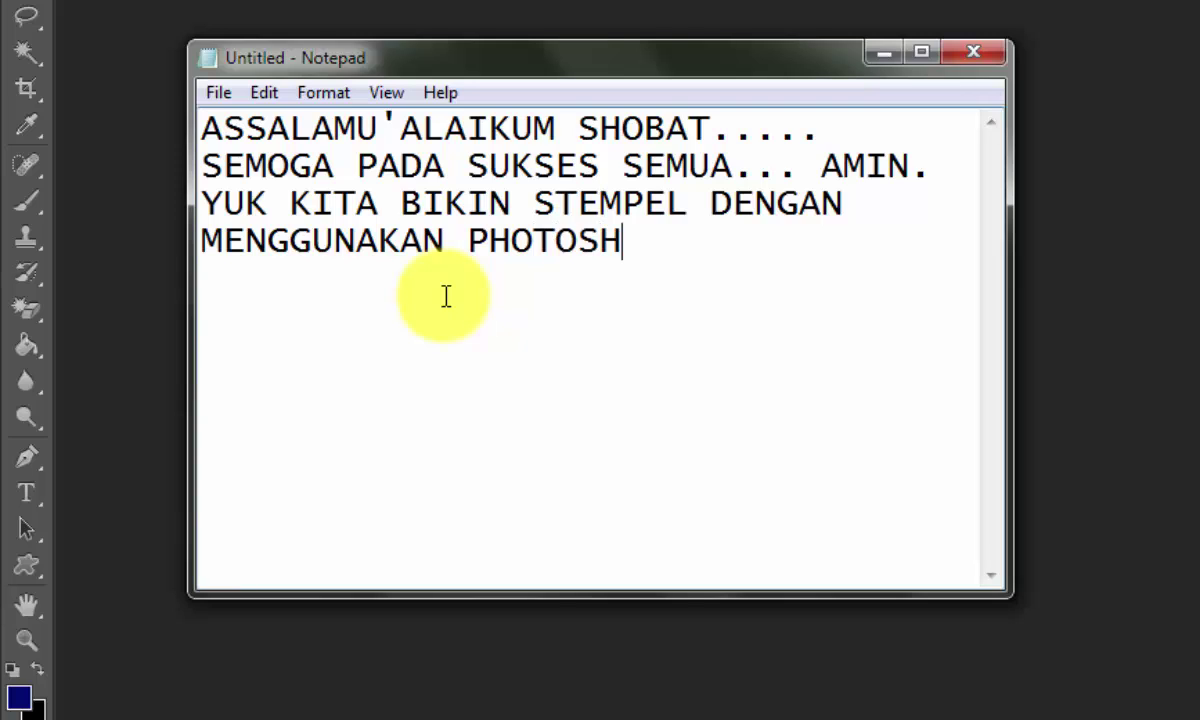
text(O CS)
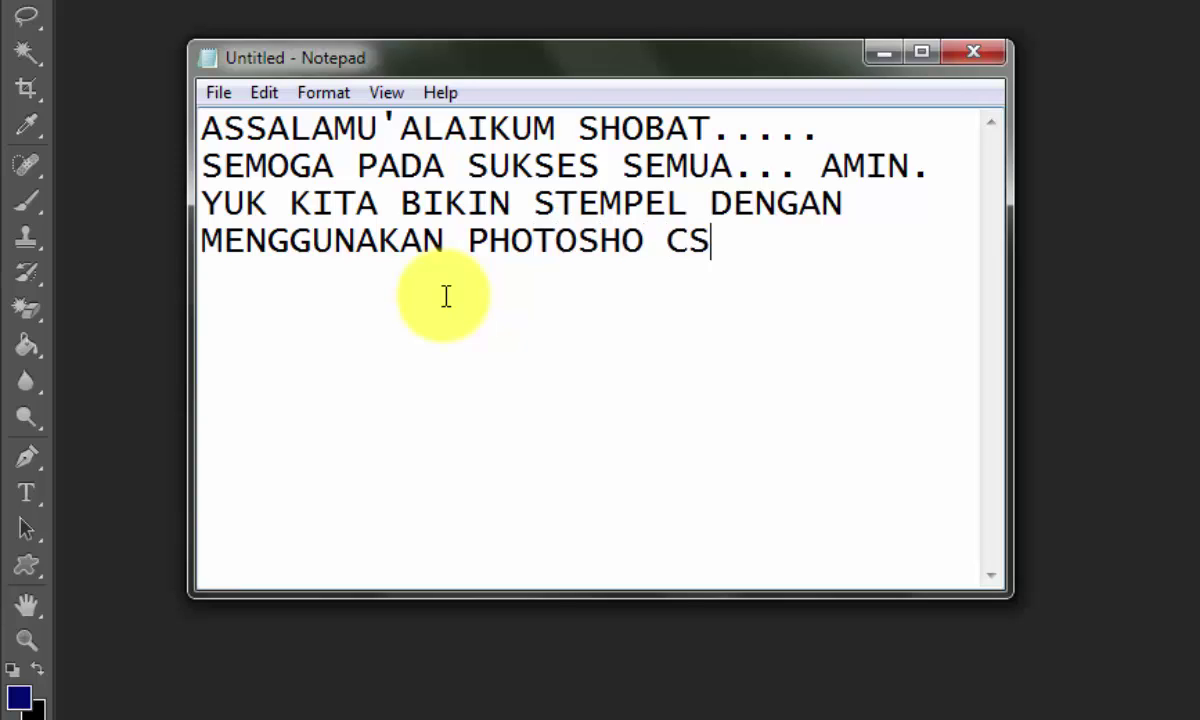
text(6)
click(645, 249)
text(P)
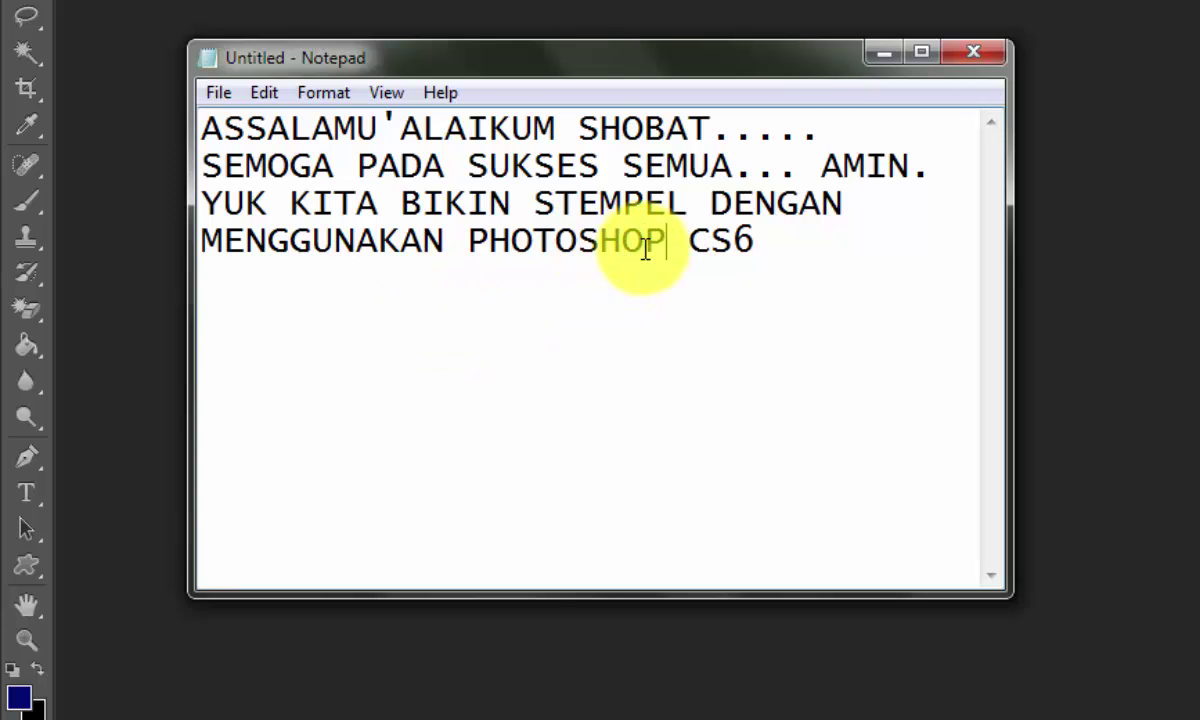
click(817, 243)
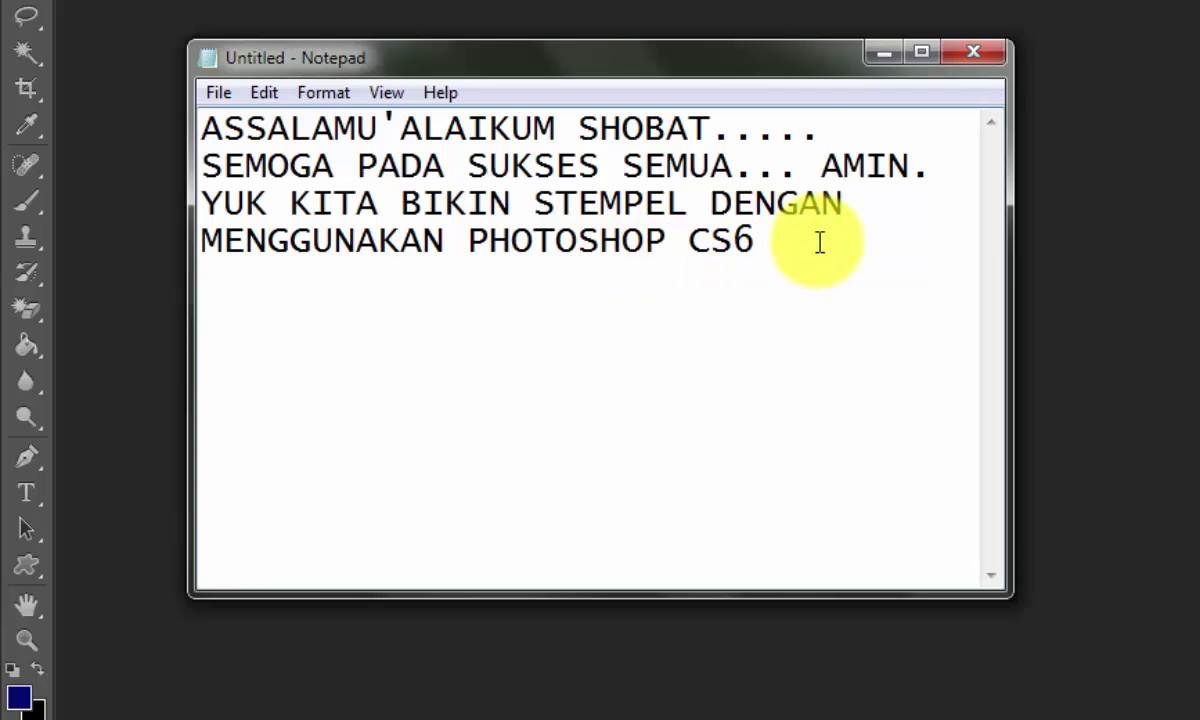
Step: Add the closing line 'BELAJAR BARENG BARENG.... :)' and place the cursor to fix BAENG
key(Return)
text(BELAJ)
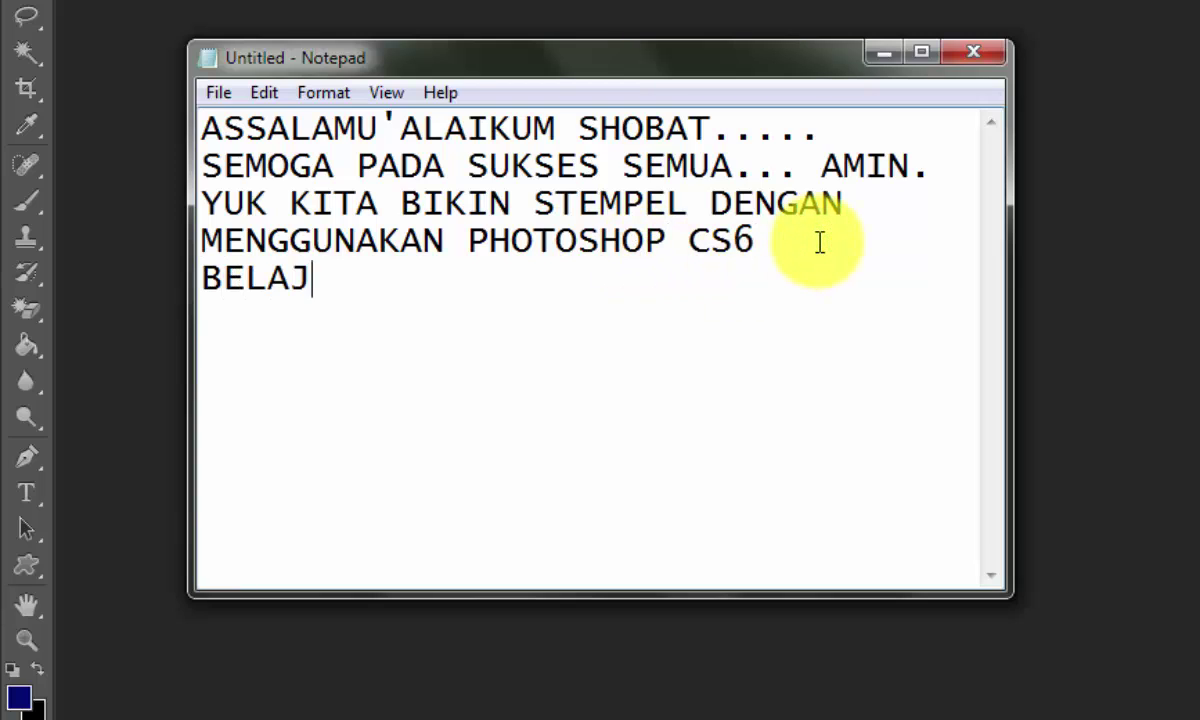
text(AR BAREN)
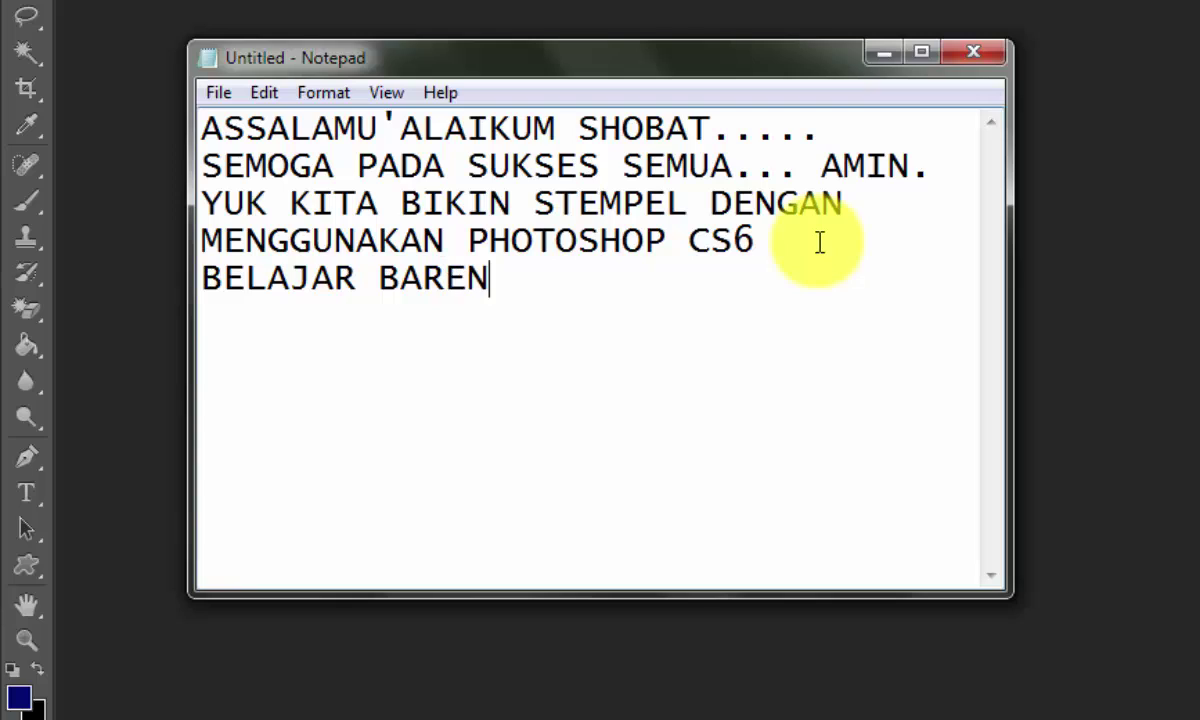
text(G BAN)
key(BackSpace)
text(E)
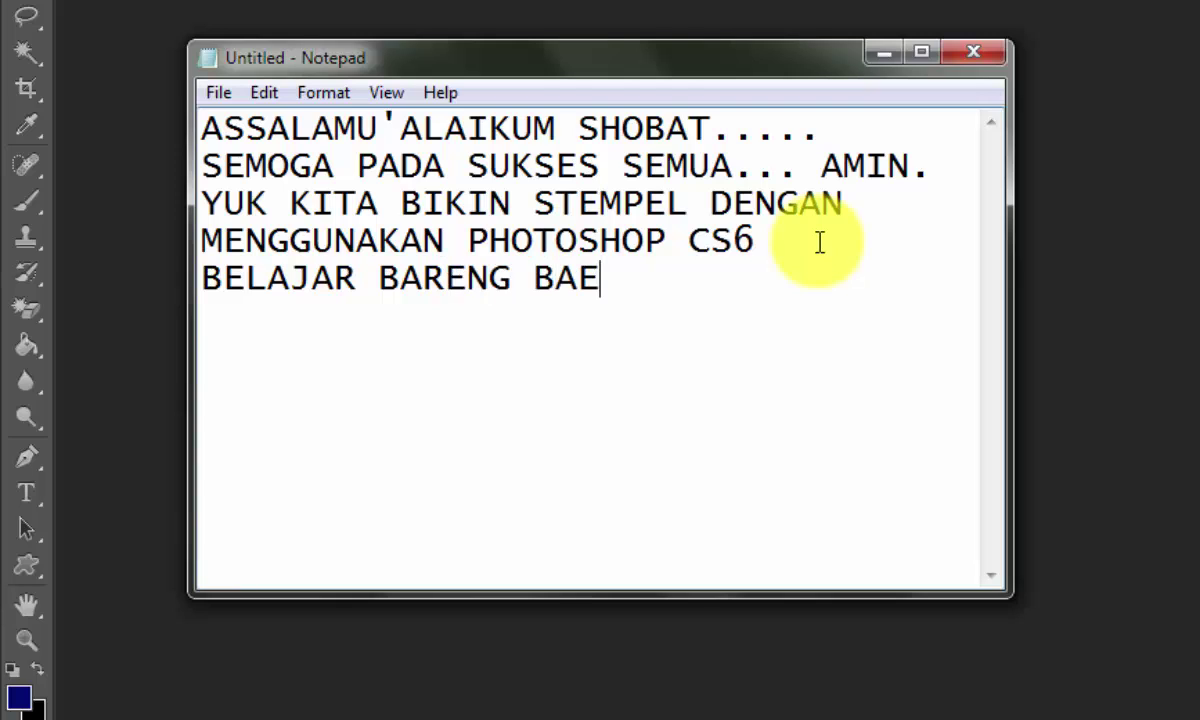
text(NG)
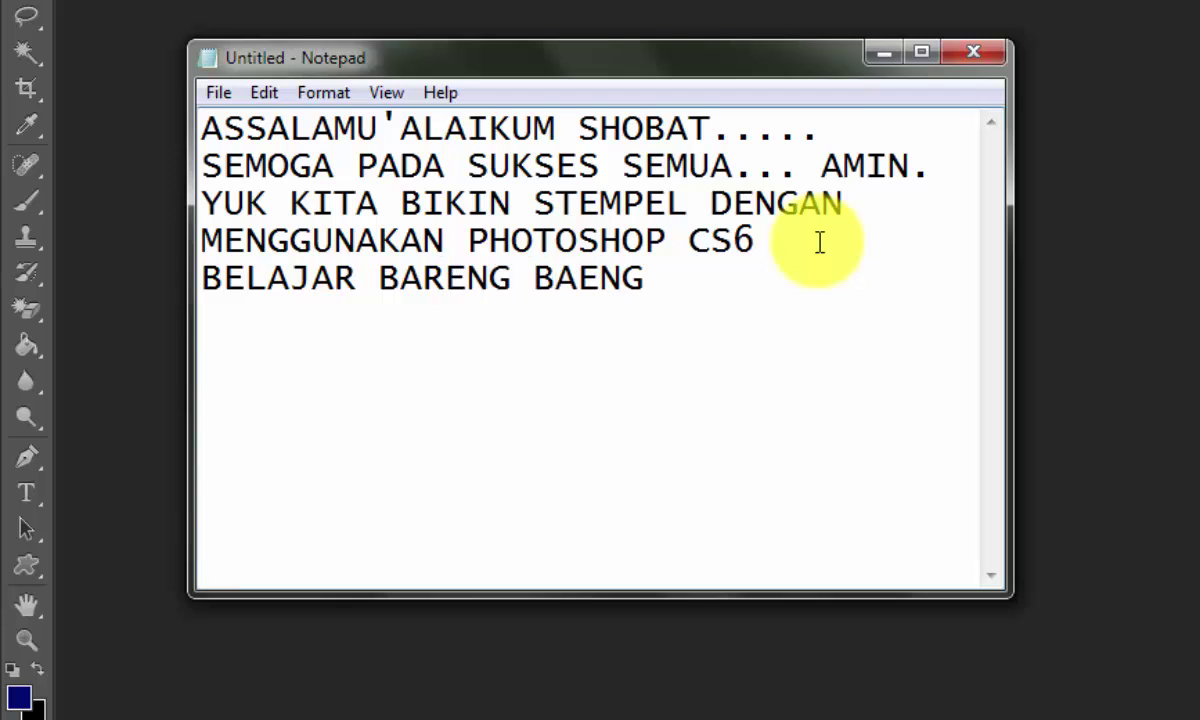
text(.... :))
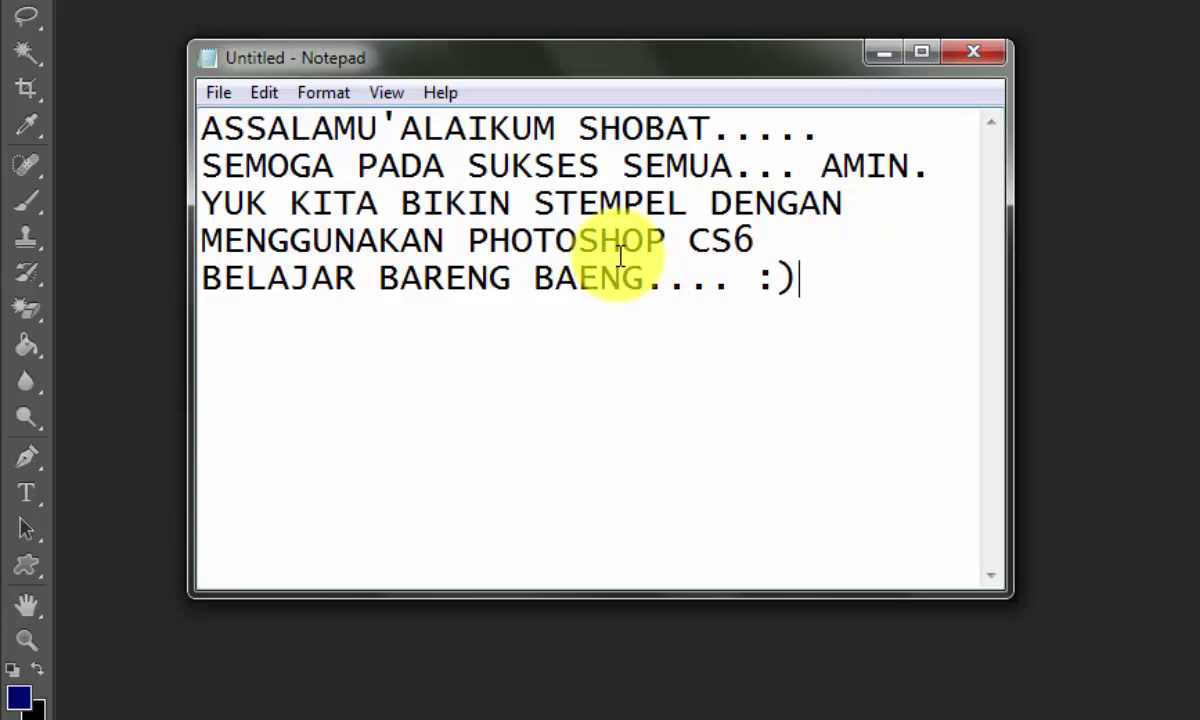
click(583, 277)
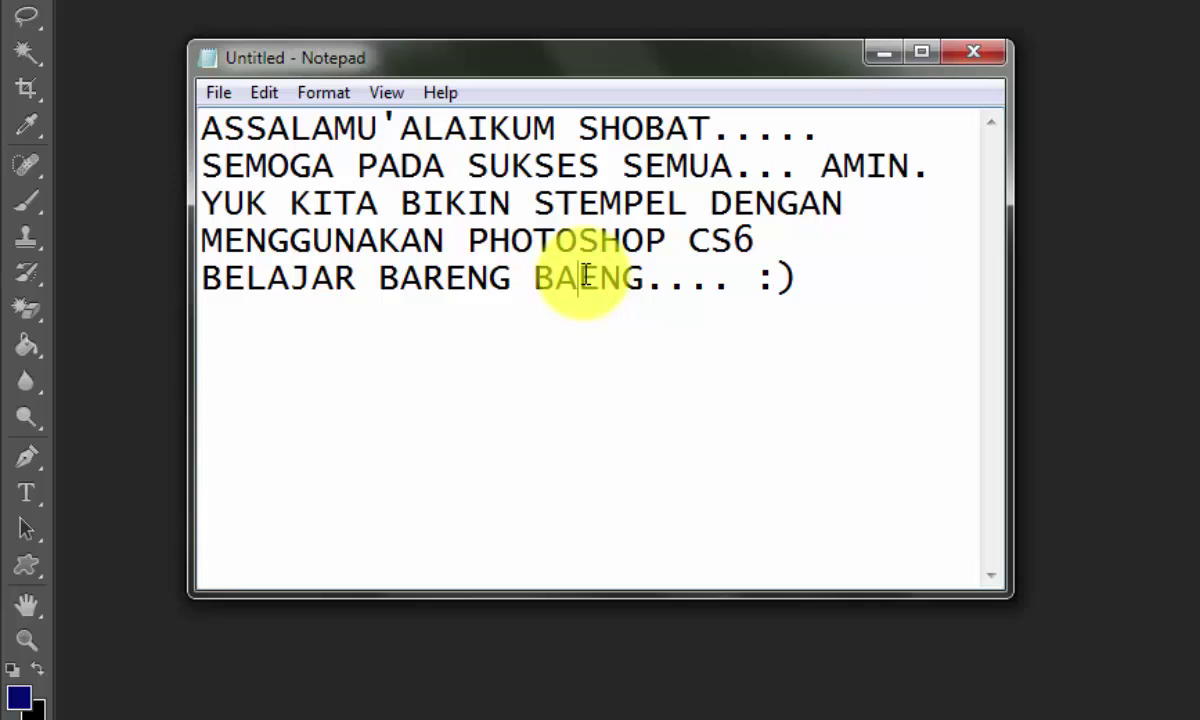
Step: Correct BAENG to BARENG in the note, then start a new Photoshop document
text(R)
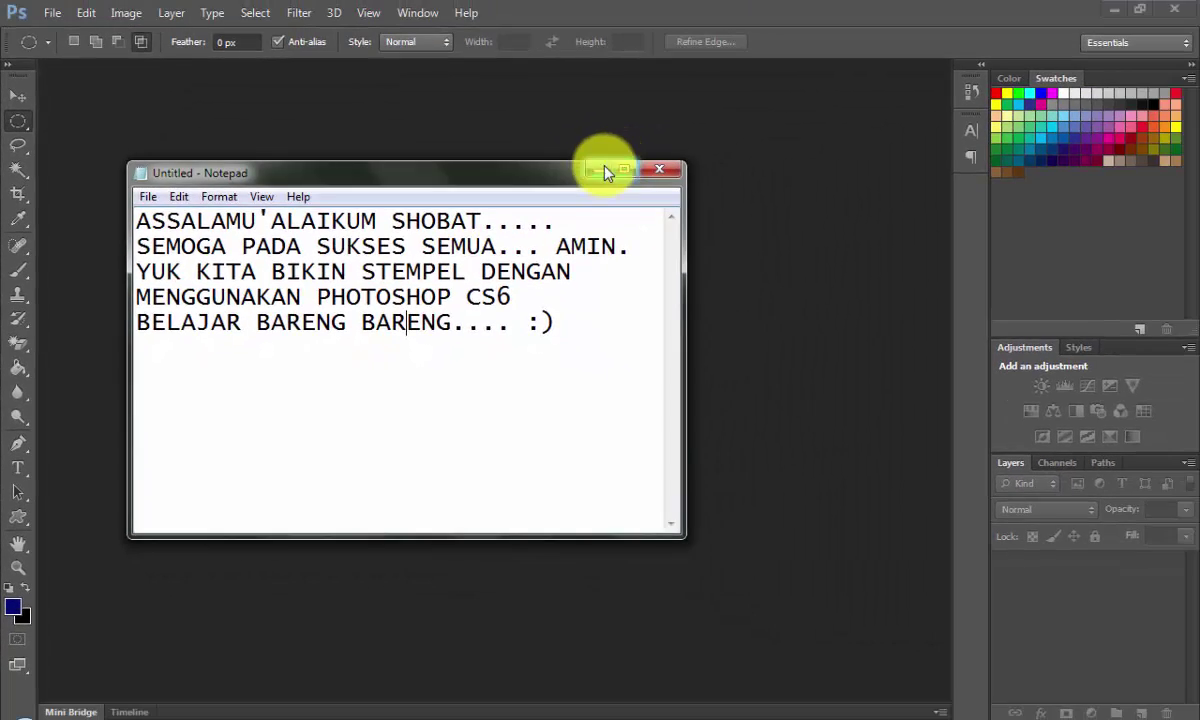
click(598, 170)
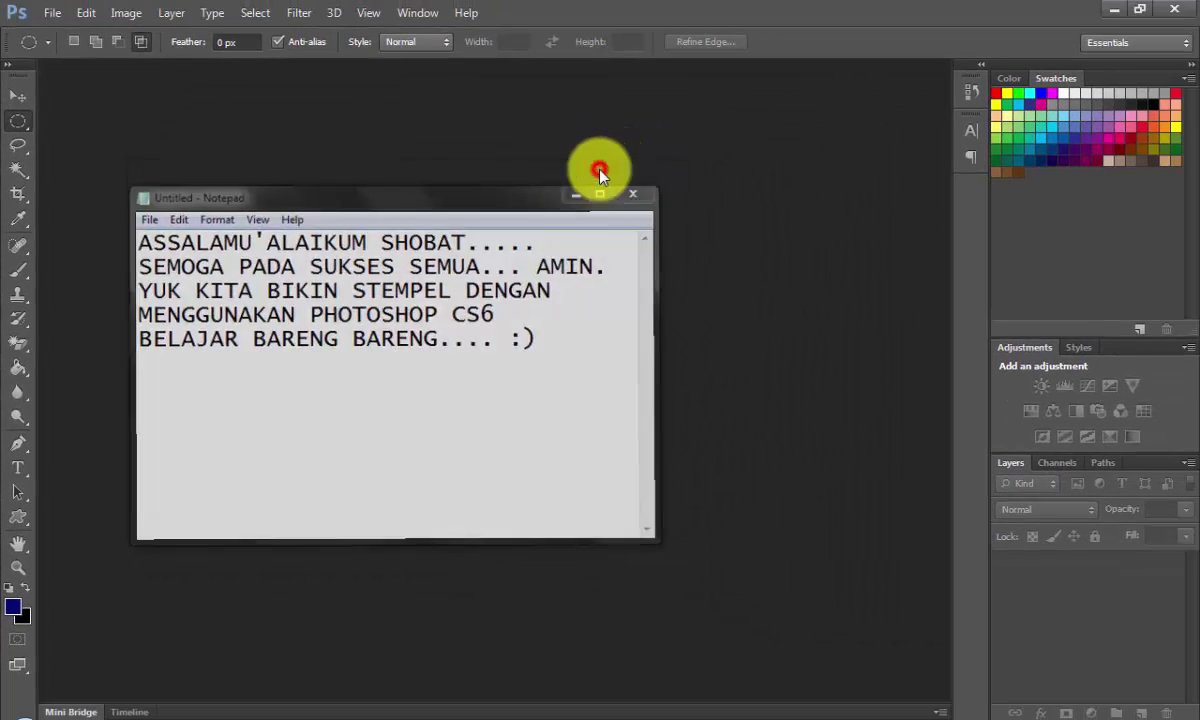
click(52, 12)
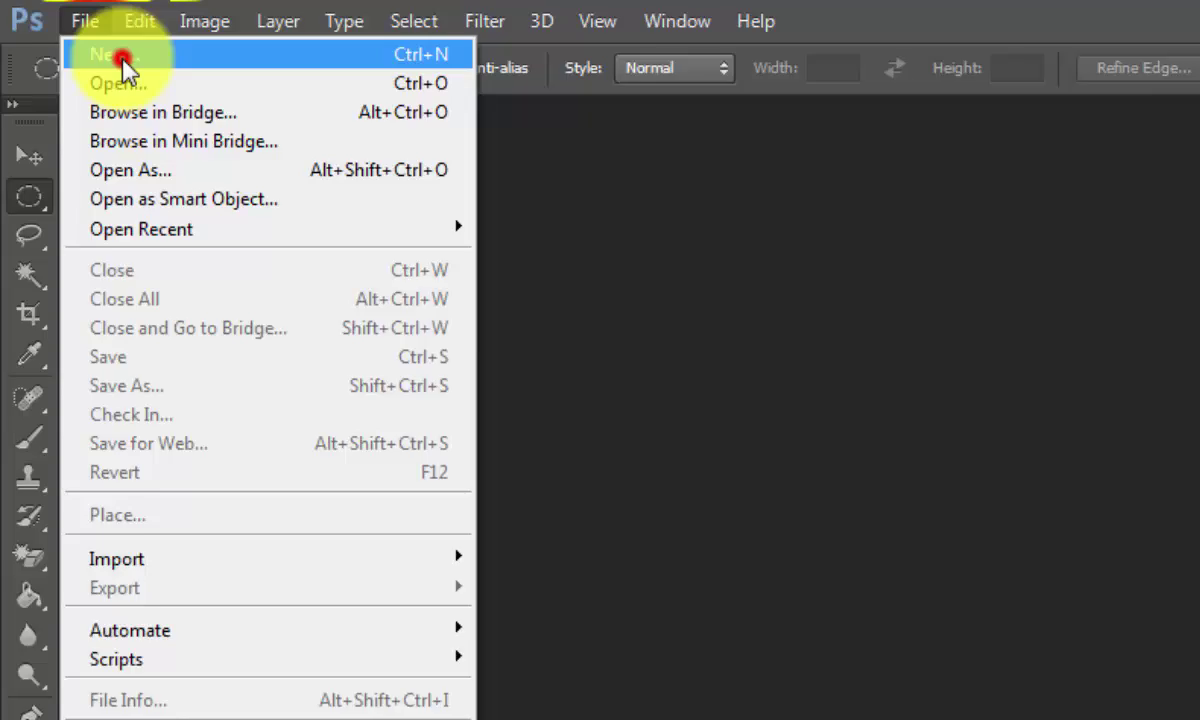
click(125, 65)
Step: Create the 10×10 cm, 300 ppi transparent document named STEMPEL and add Layer 2
double_click(509, 280)
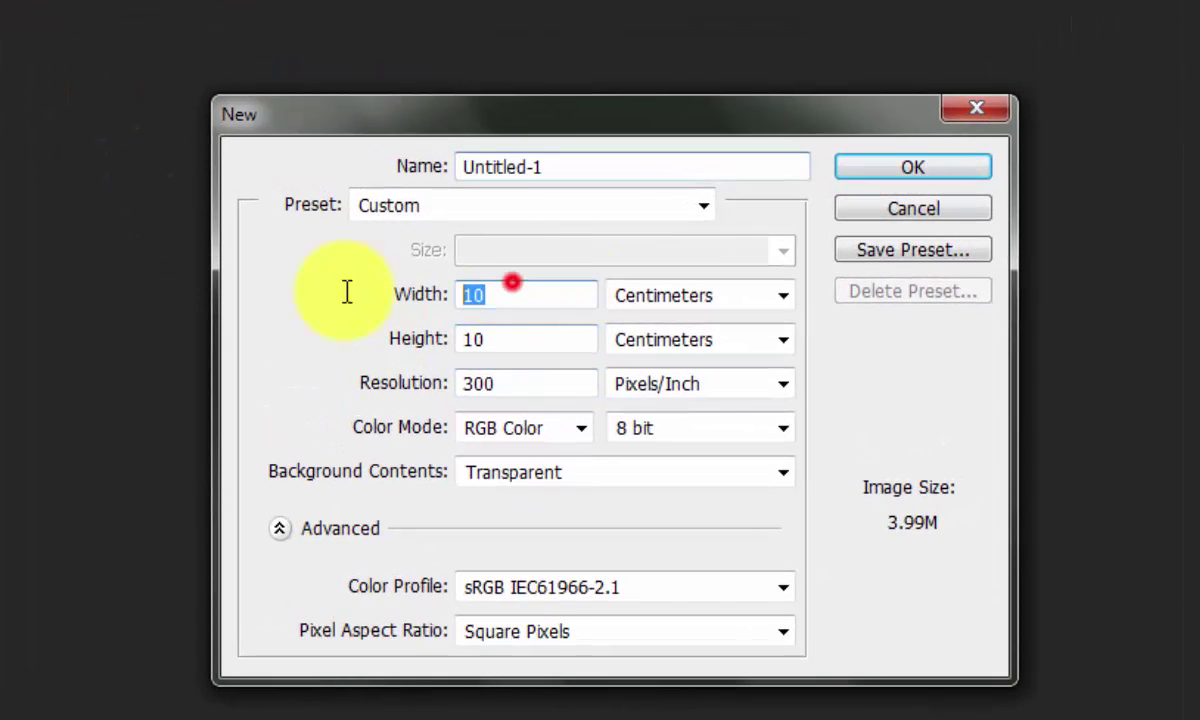
double_click(638, 168)
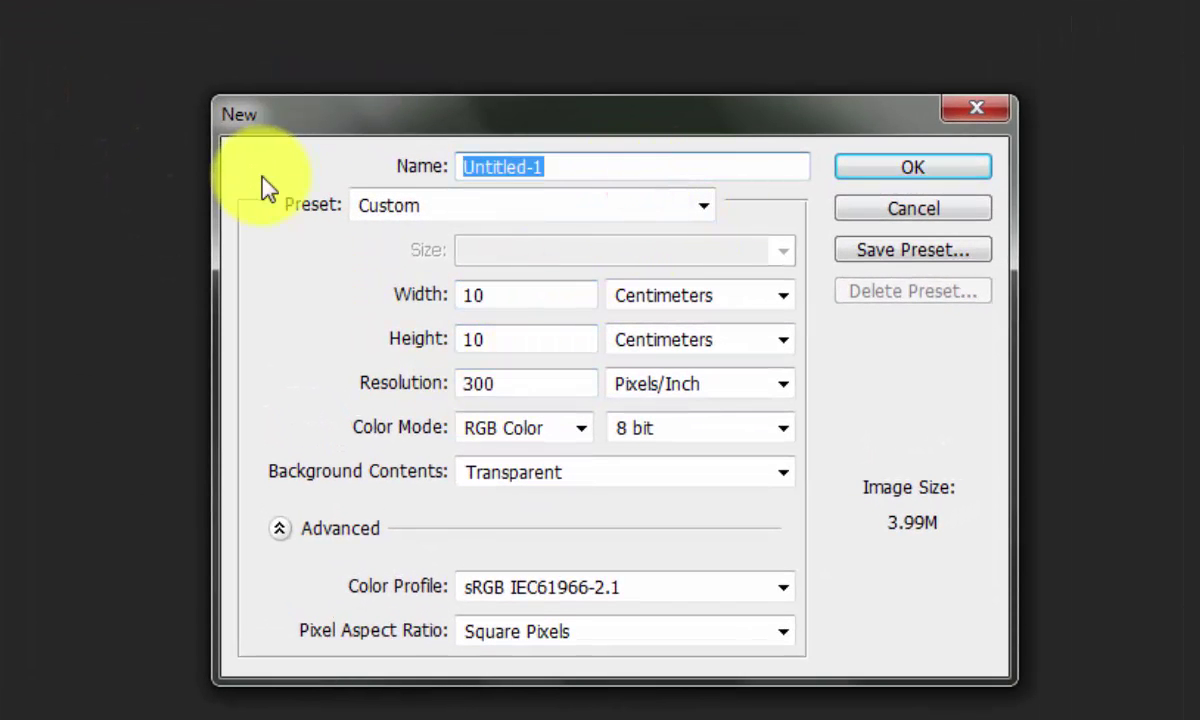
text(STEMPEL)
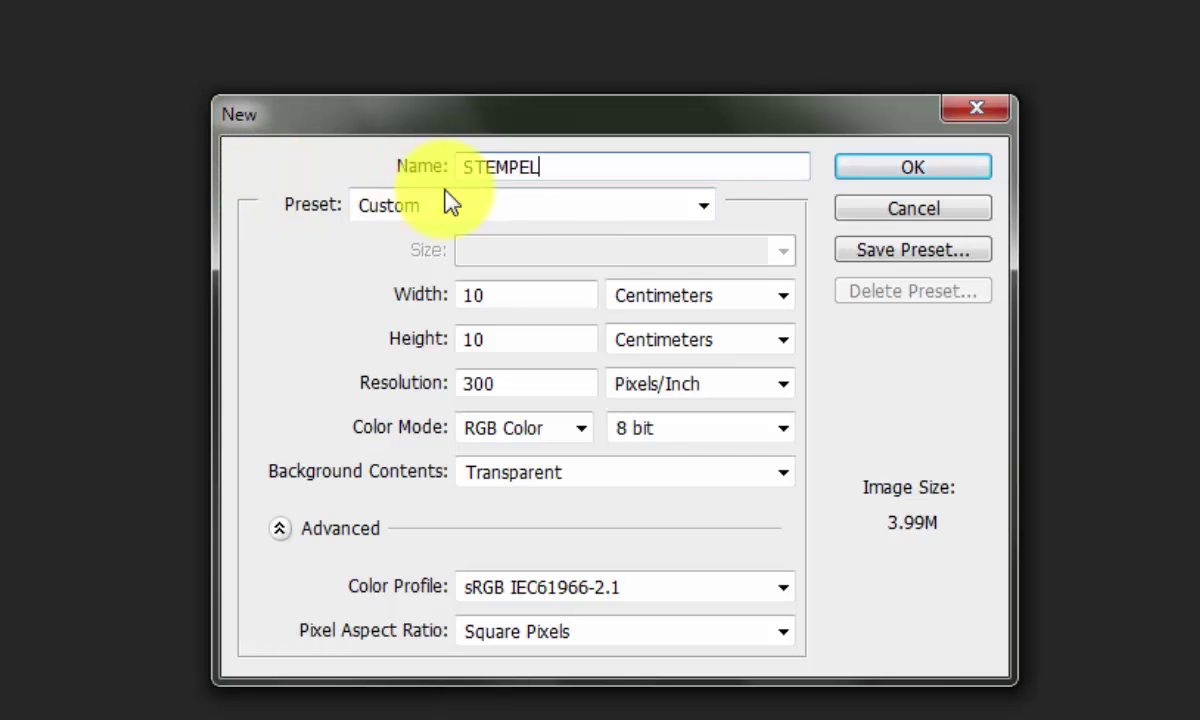
click(948, 172)
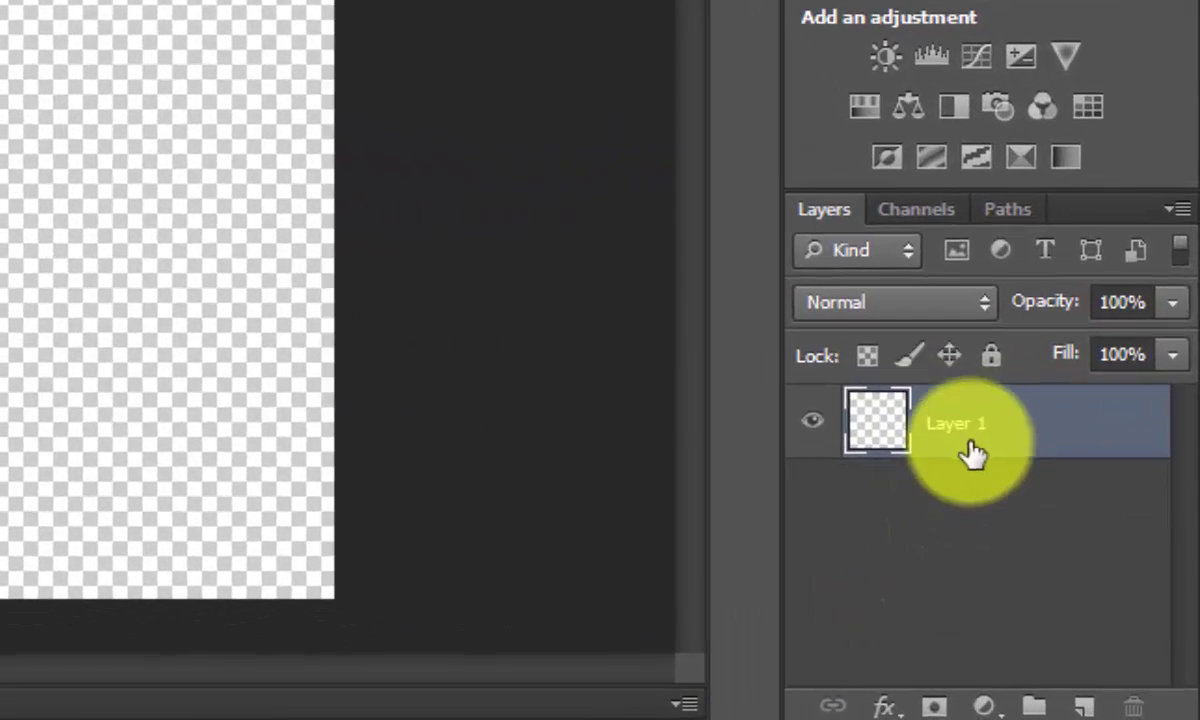
click(1080, 708)
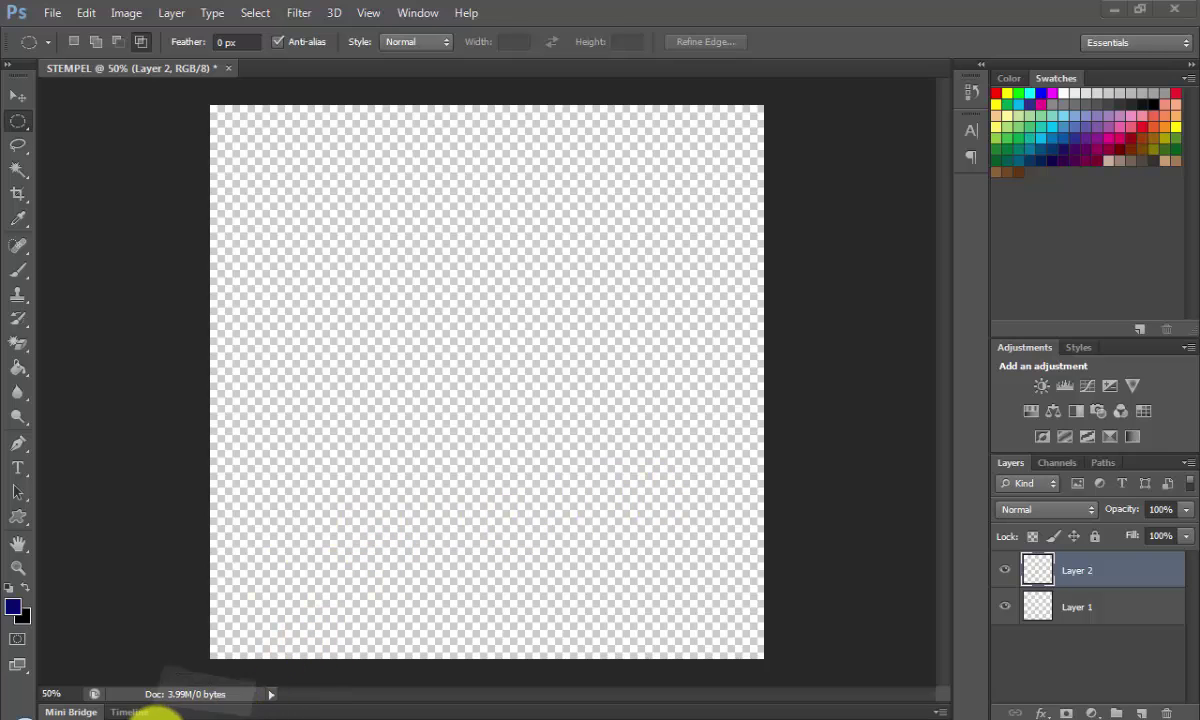
click(160, 706)
Step: Replace the note text with the tip: hold SHIFT + ALT and start from the centre
click(371, 445)
key(ctrl+a)
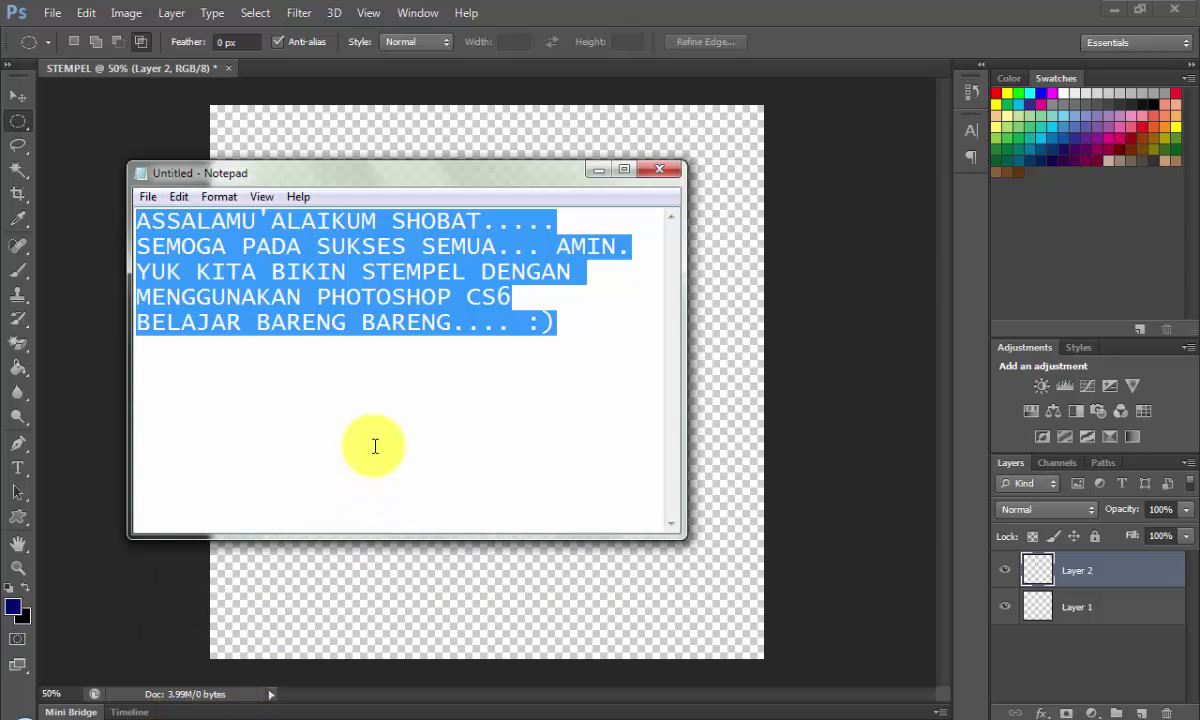
key(Delete)
text(S)
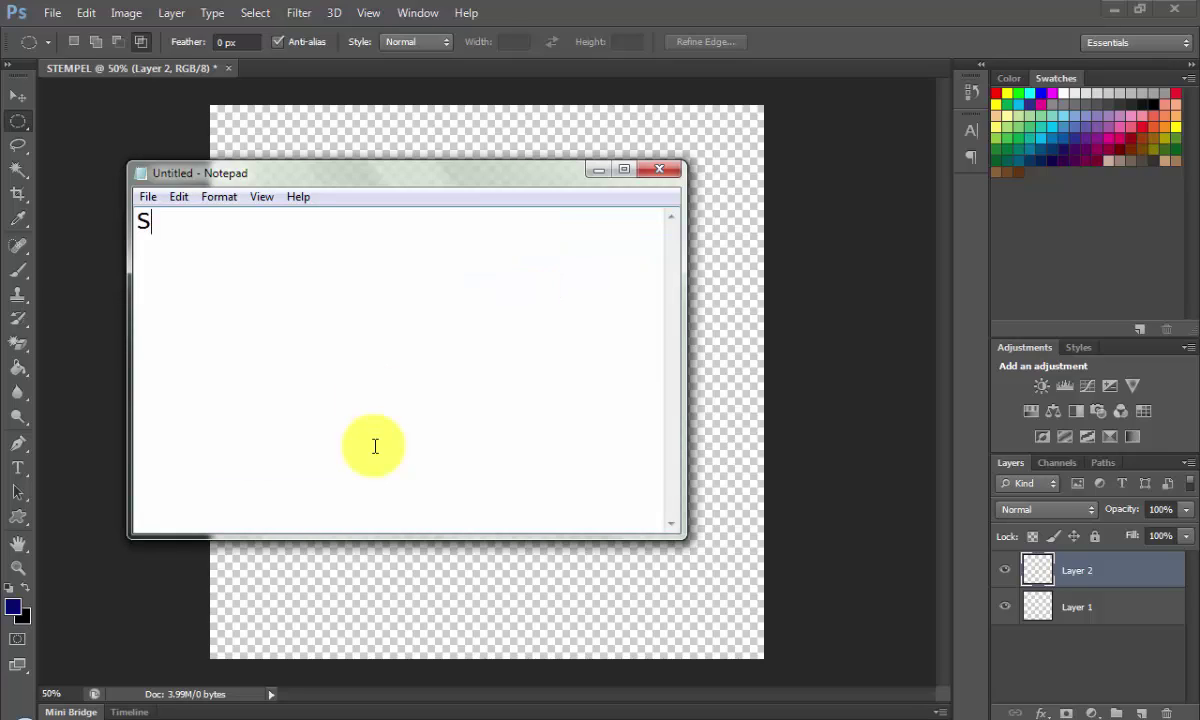
text(EBELUM K)
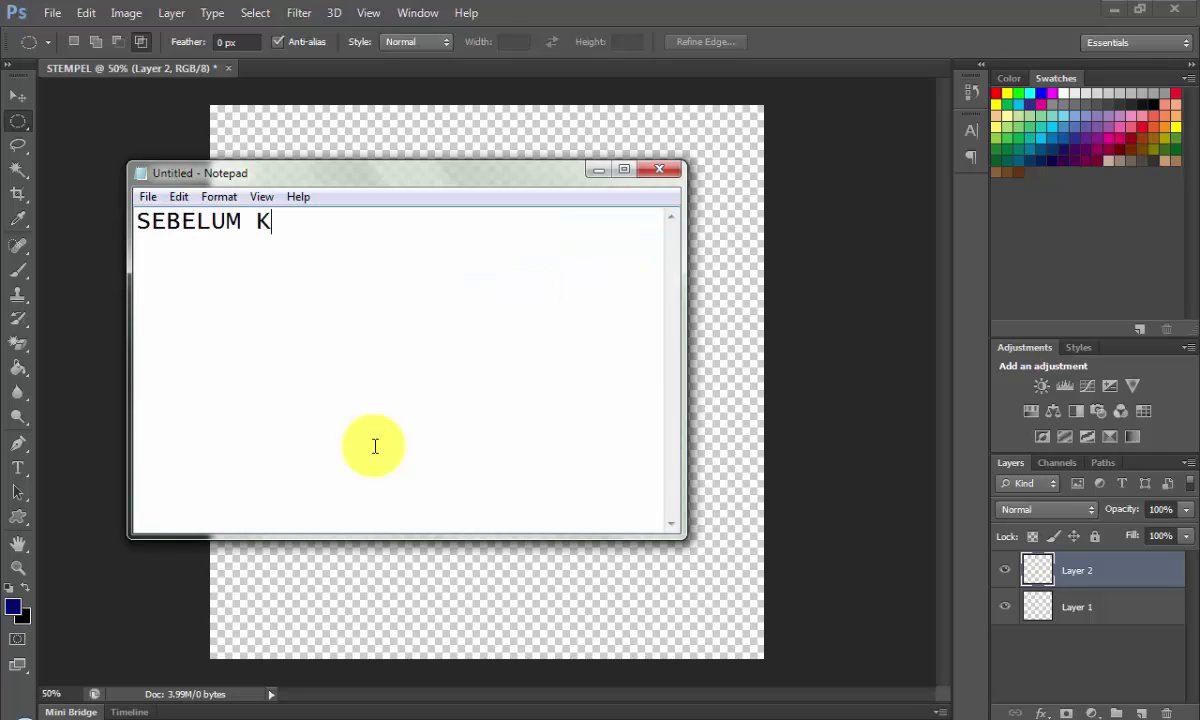
text(ITA MENA)
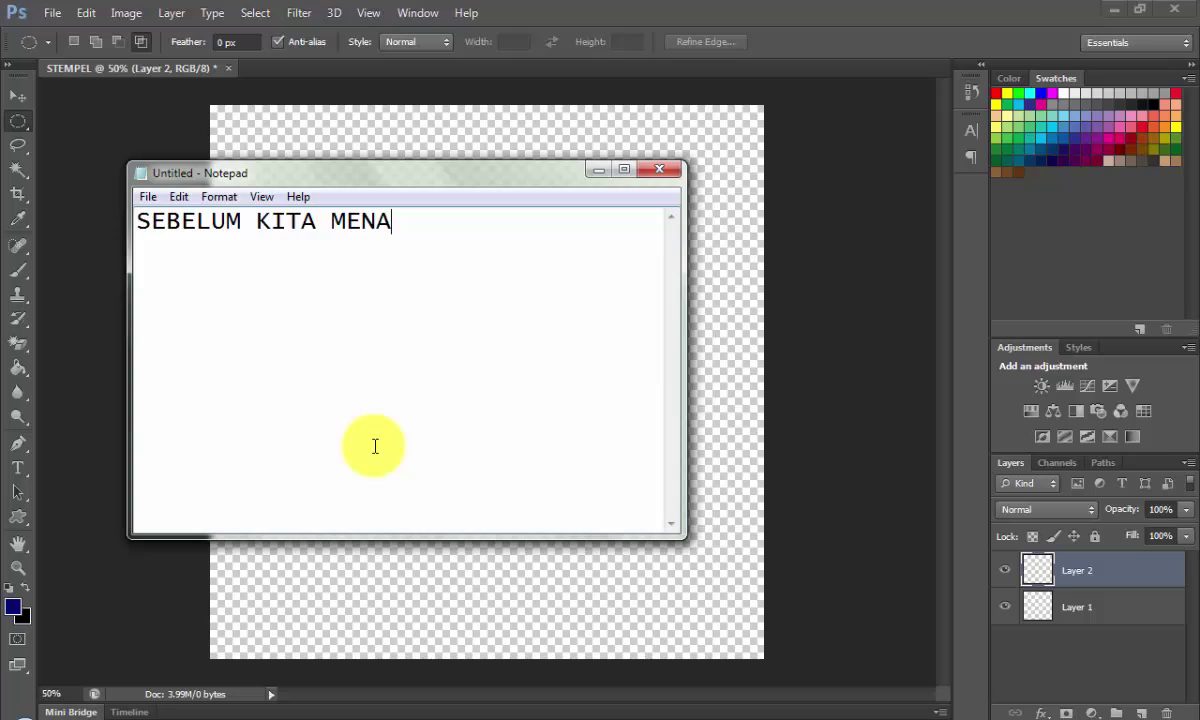
text(RIK MEMBUA)
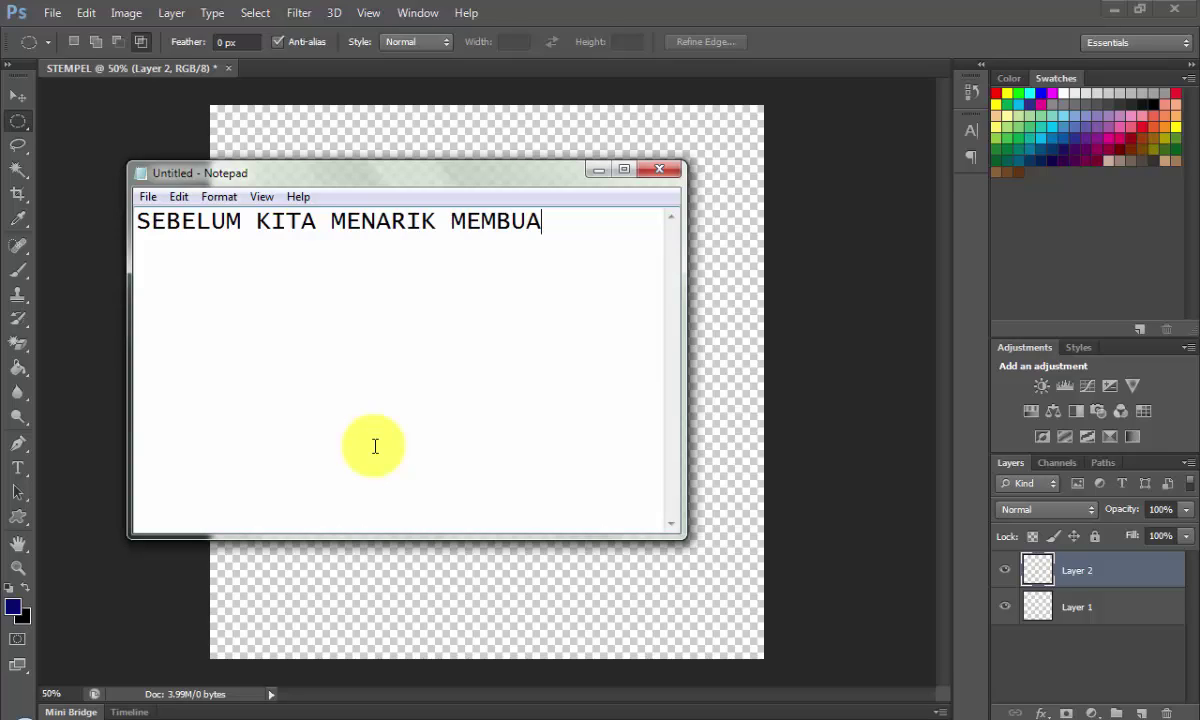
text(T LINGKA)
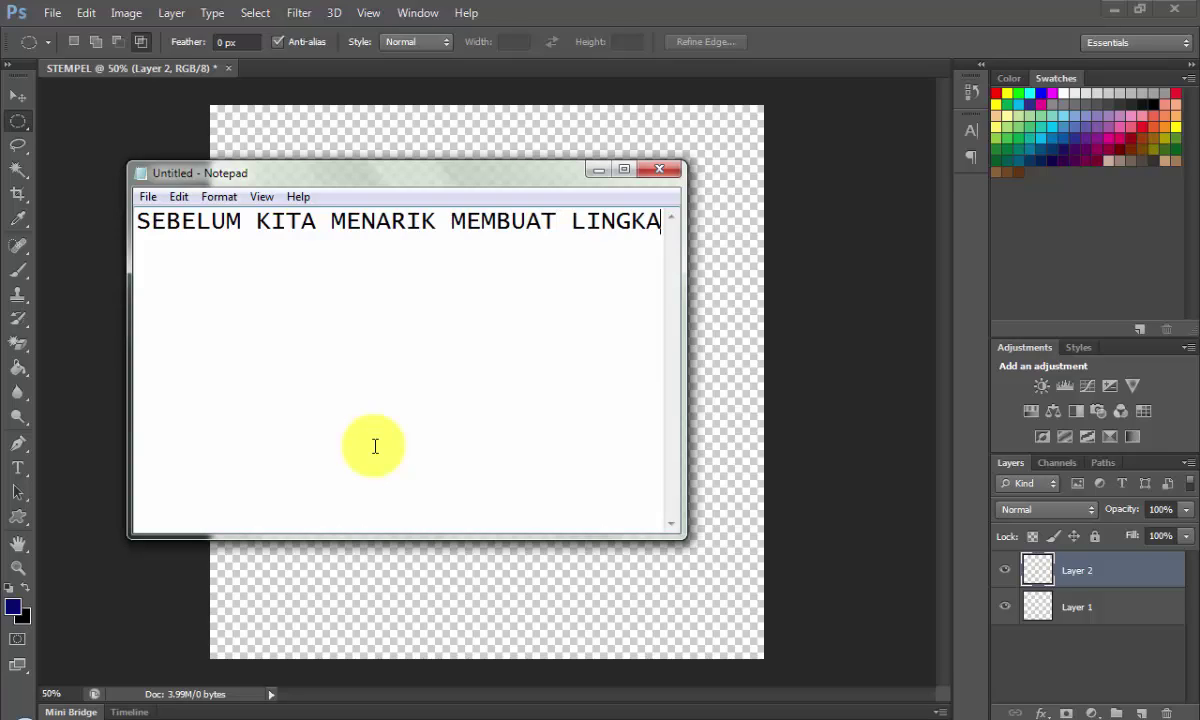
text(RAN )
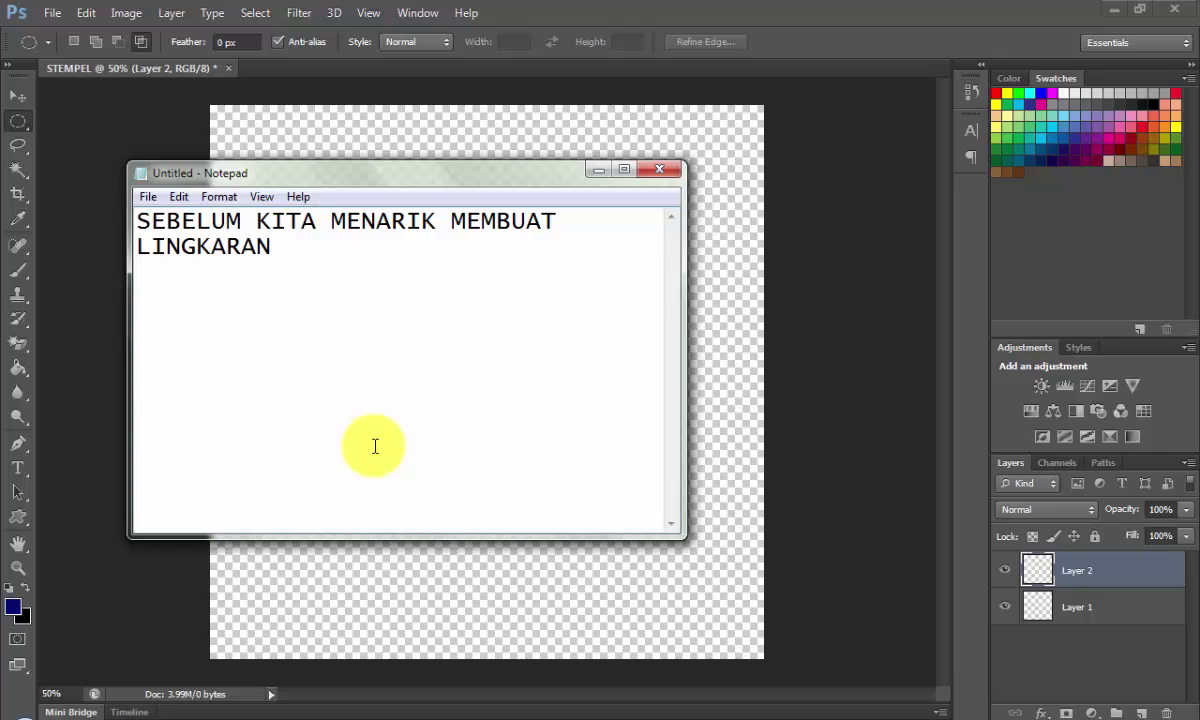
text(KI)
text(TA SAMBI)
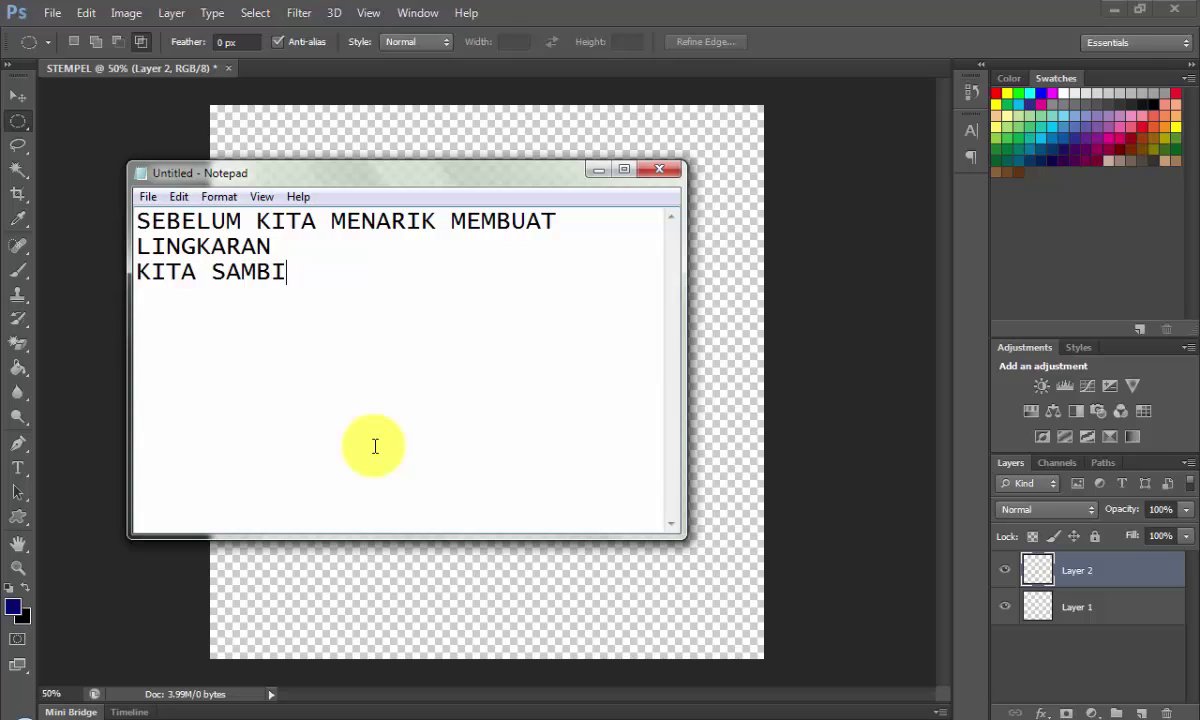
text(L MENE)
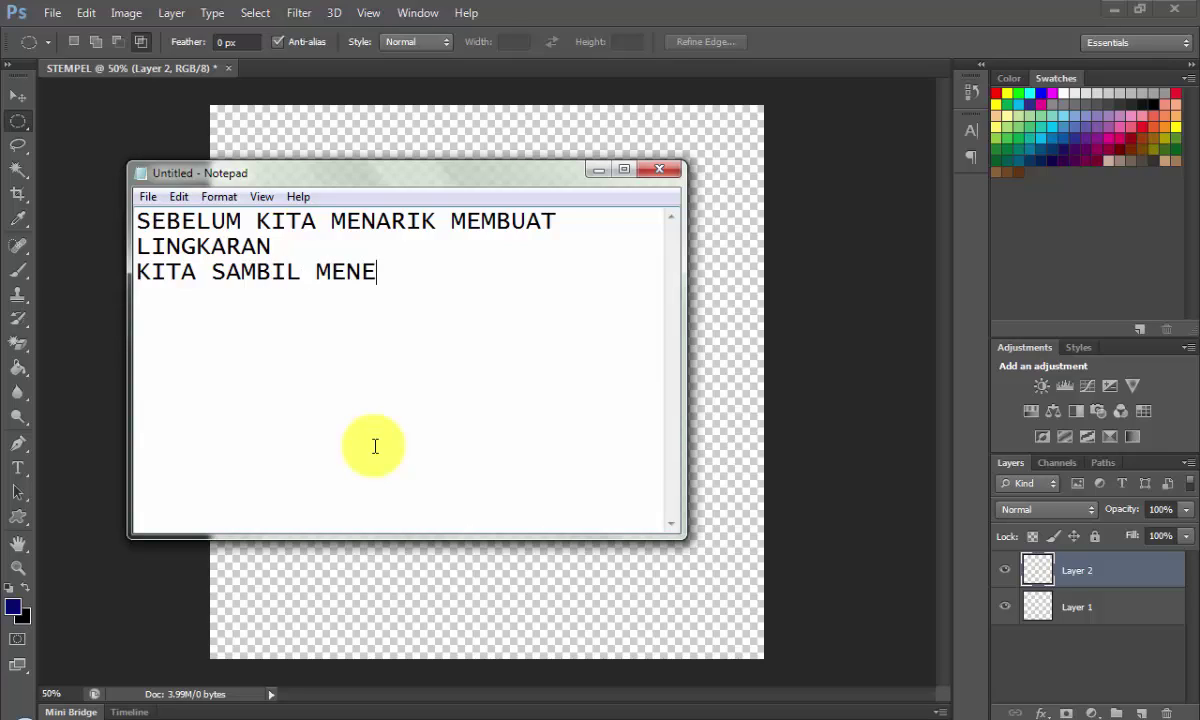
text(KAN TOM)
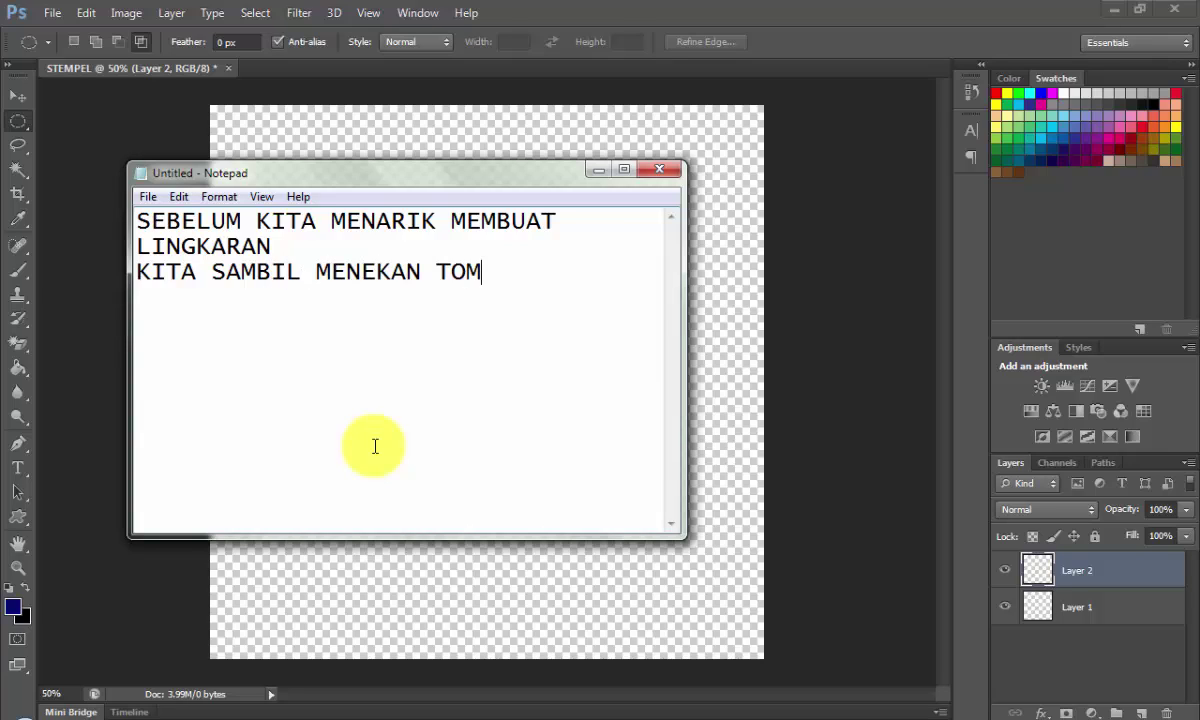
text(BO)
text(H)
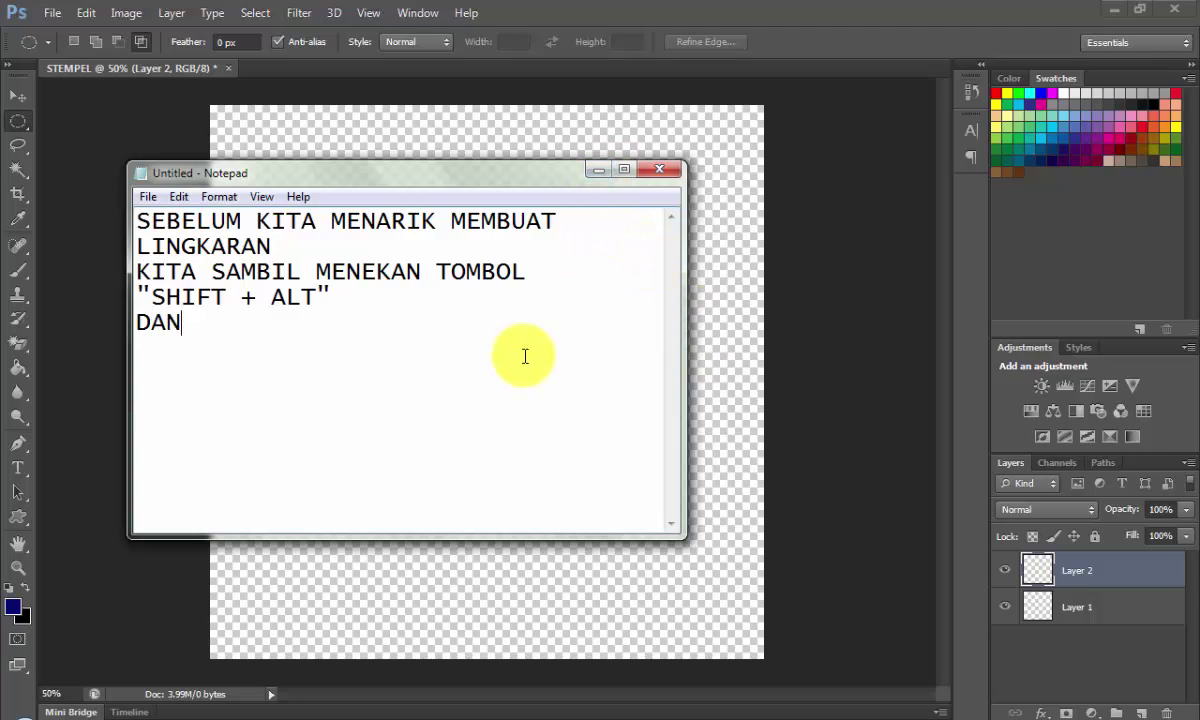
text(USAHA)
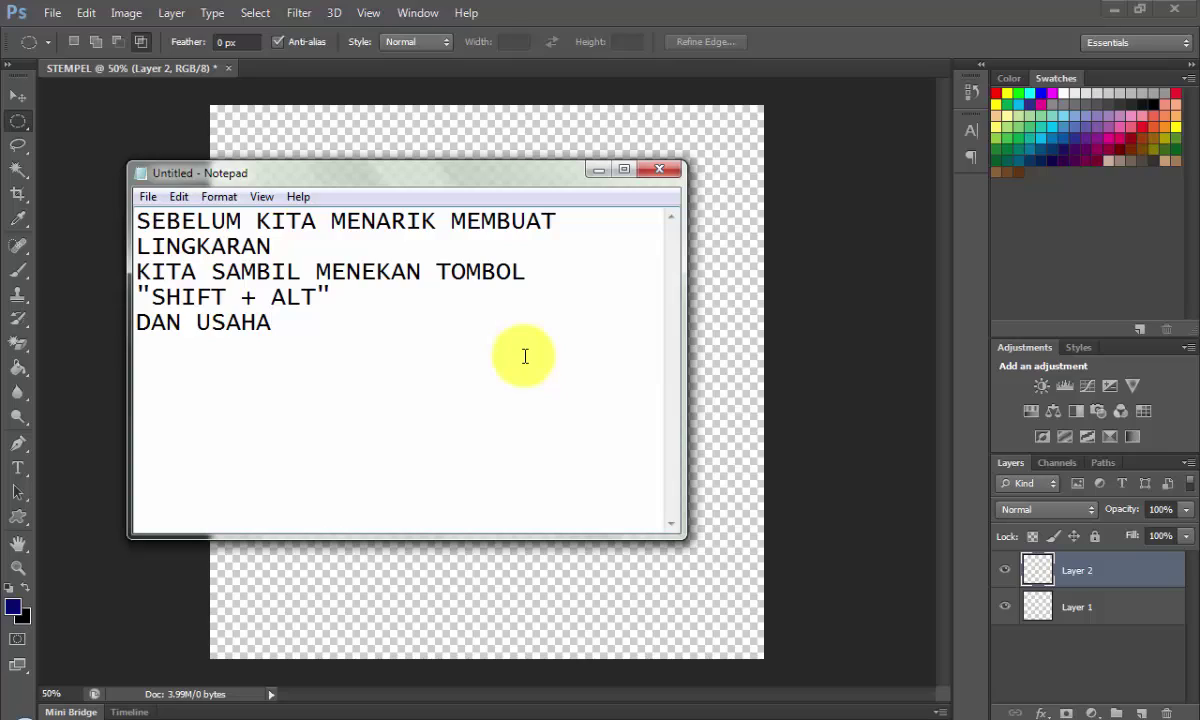
text(KAN AWALNYA T)
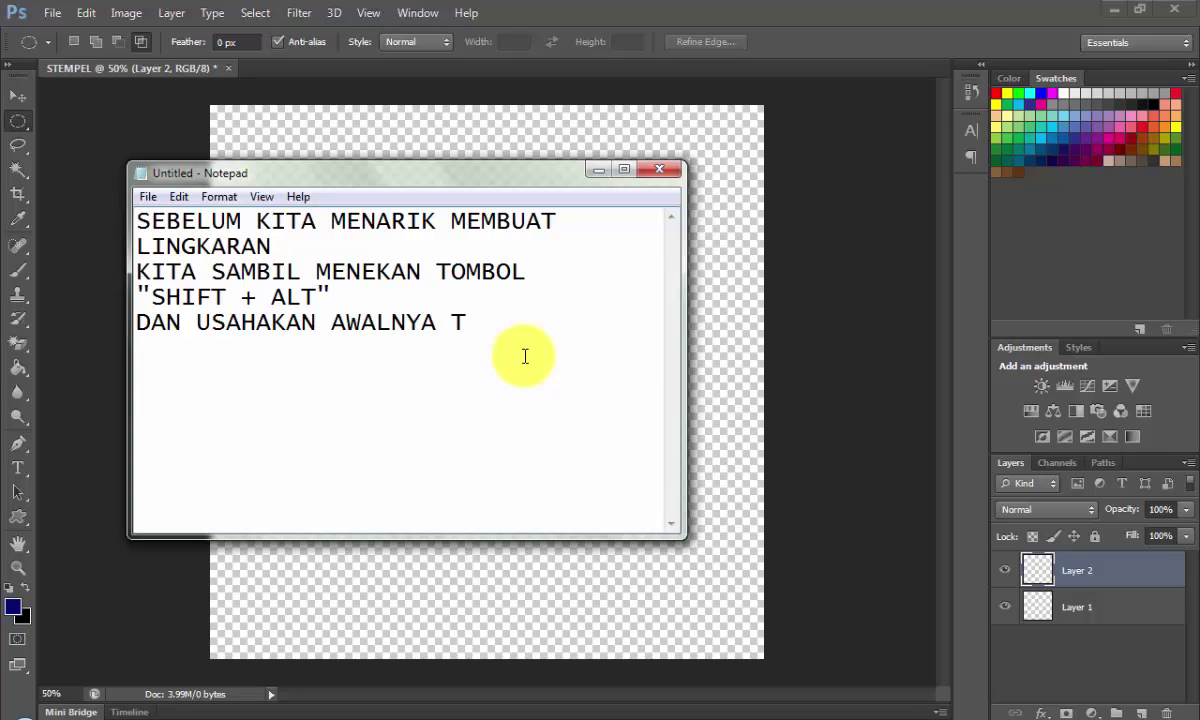
text(ITIKBERA)
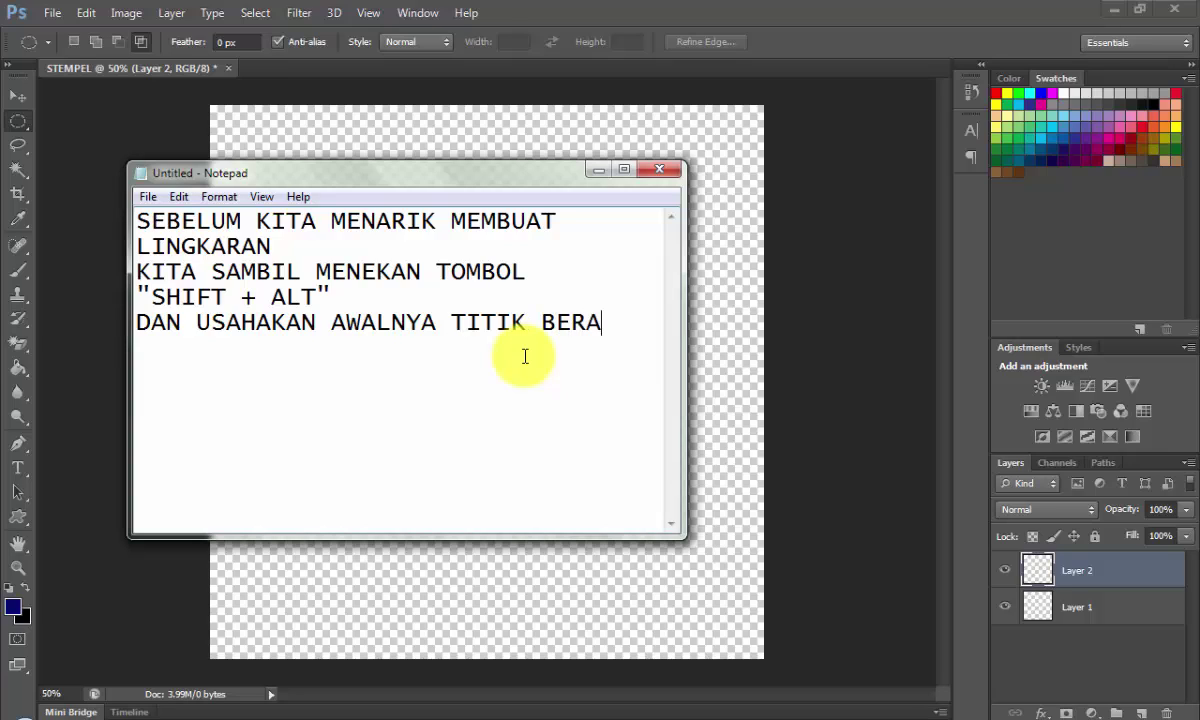
text(DA DI N)
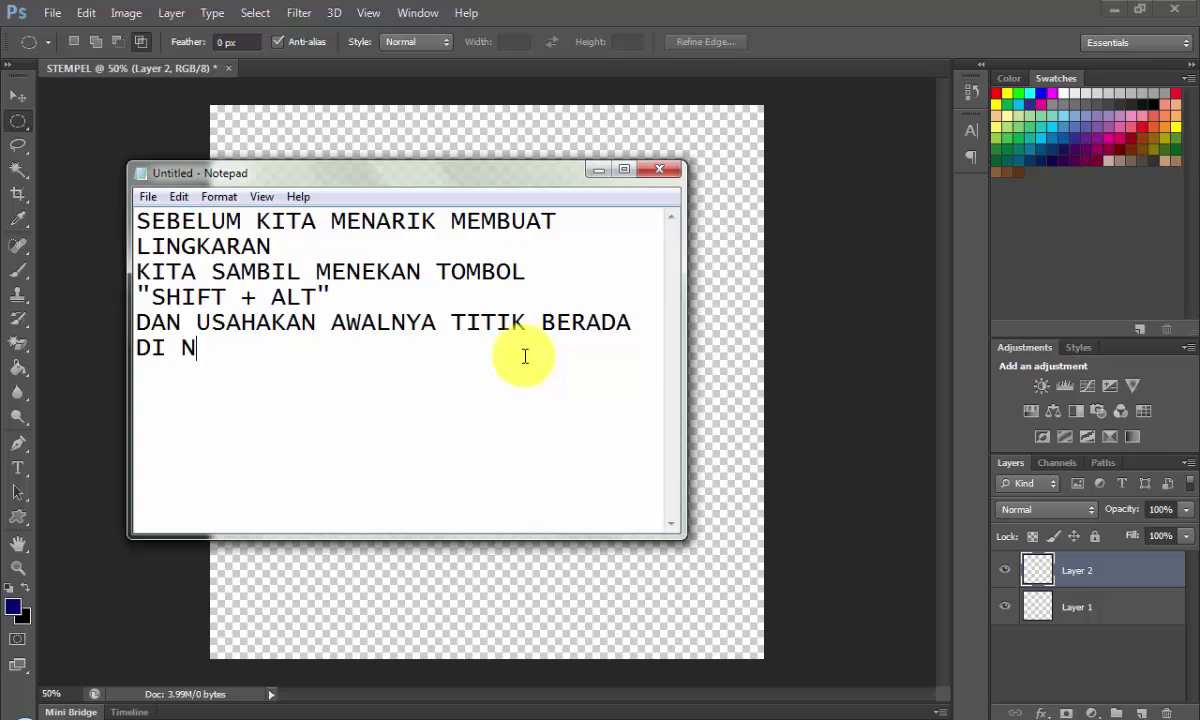
key(BackSpace)
text(TENGAH)
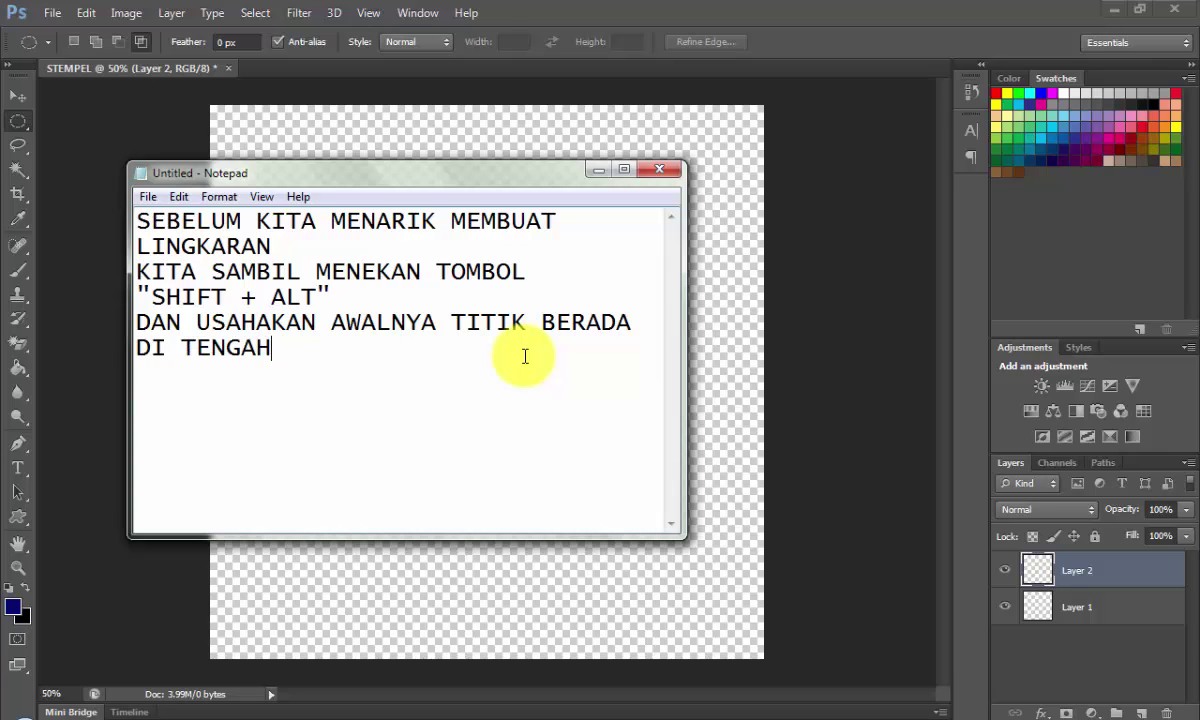
Step: Draw a circular selection from the canvas centre with the Elliptical Marquee tool
click(590, 180)
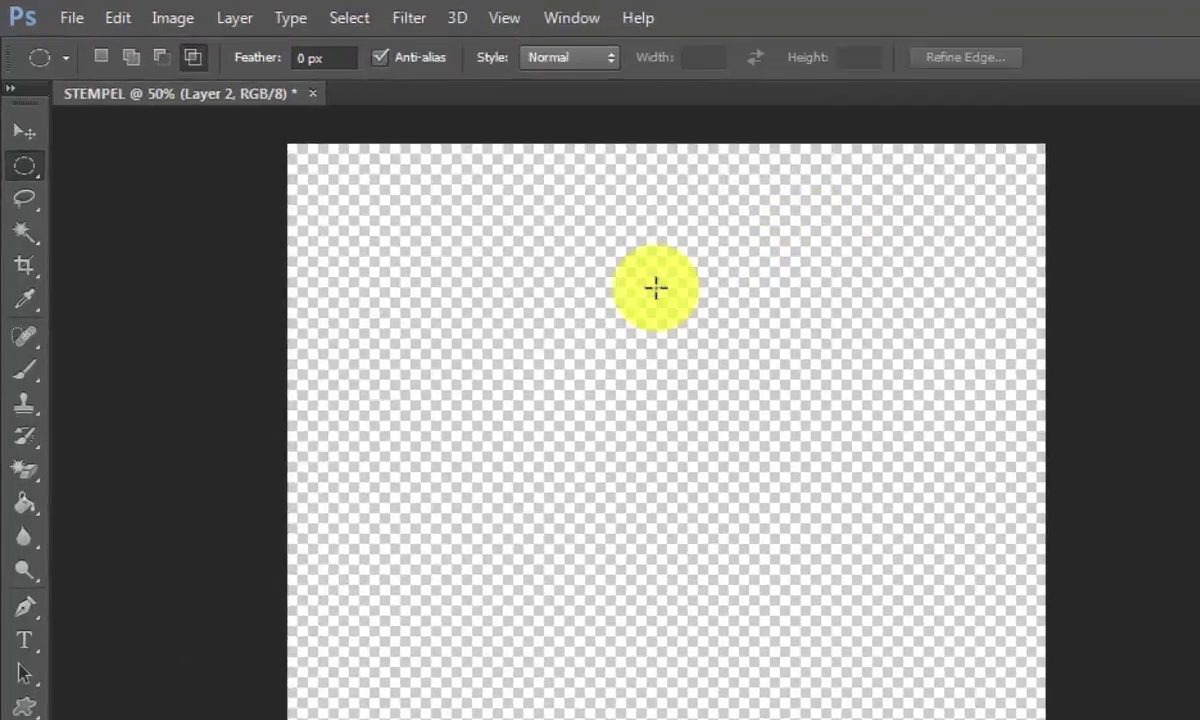
right_click(24, 166)
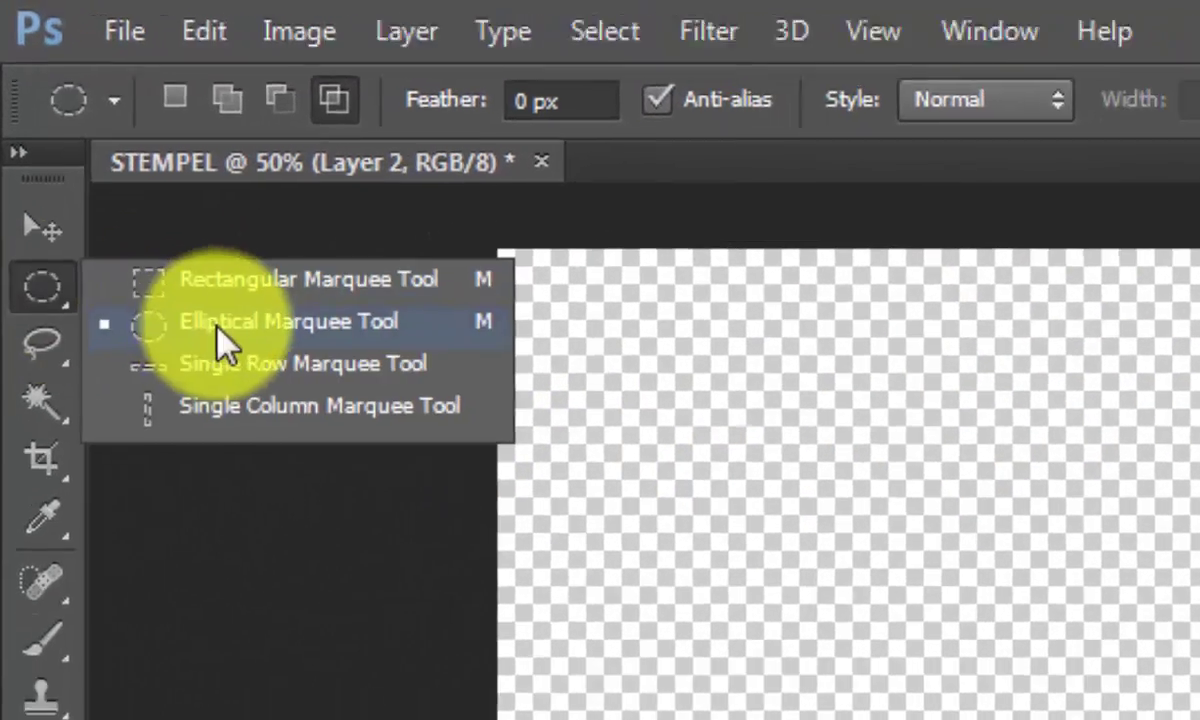
click(218, 325)
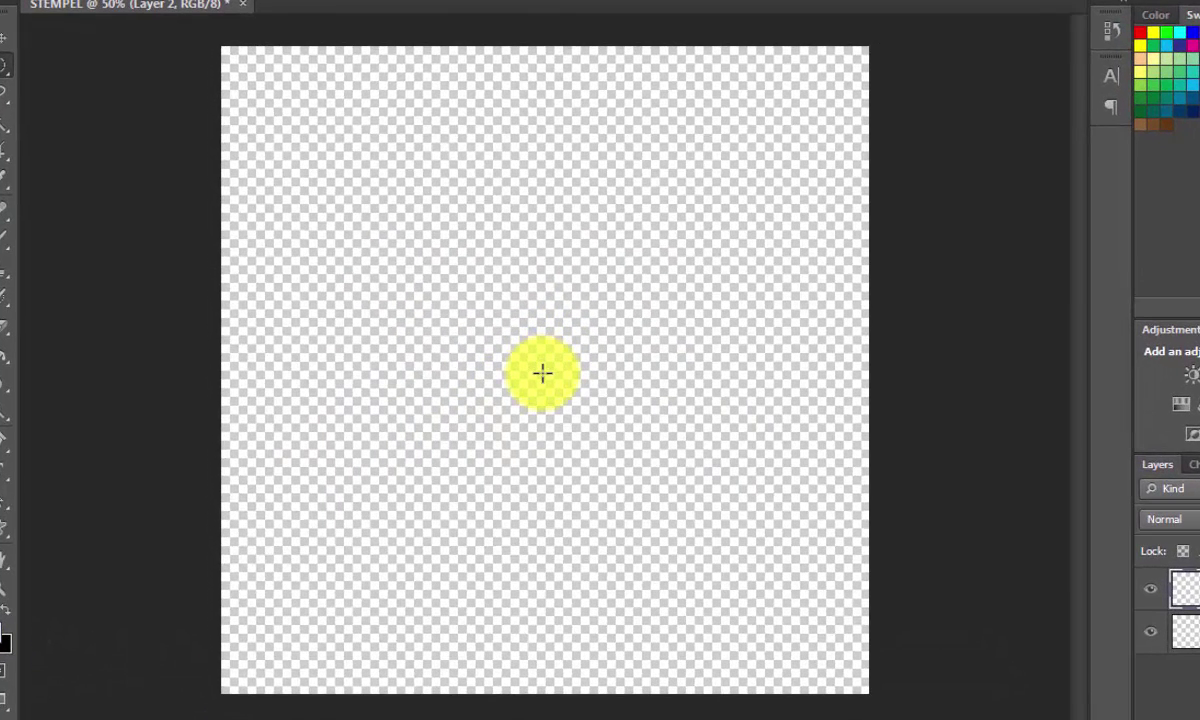
drag(542, 373, 827, 688)
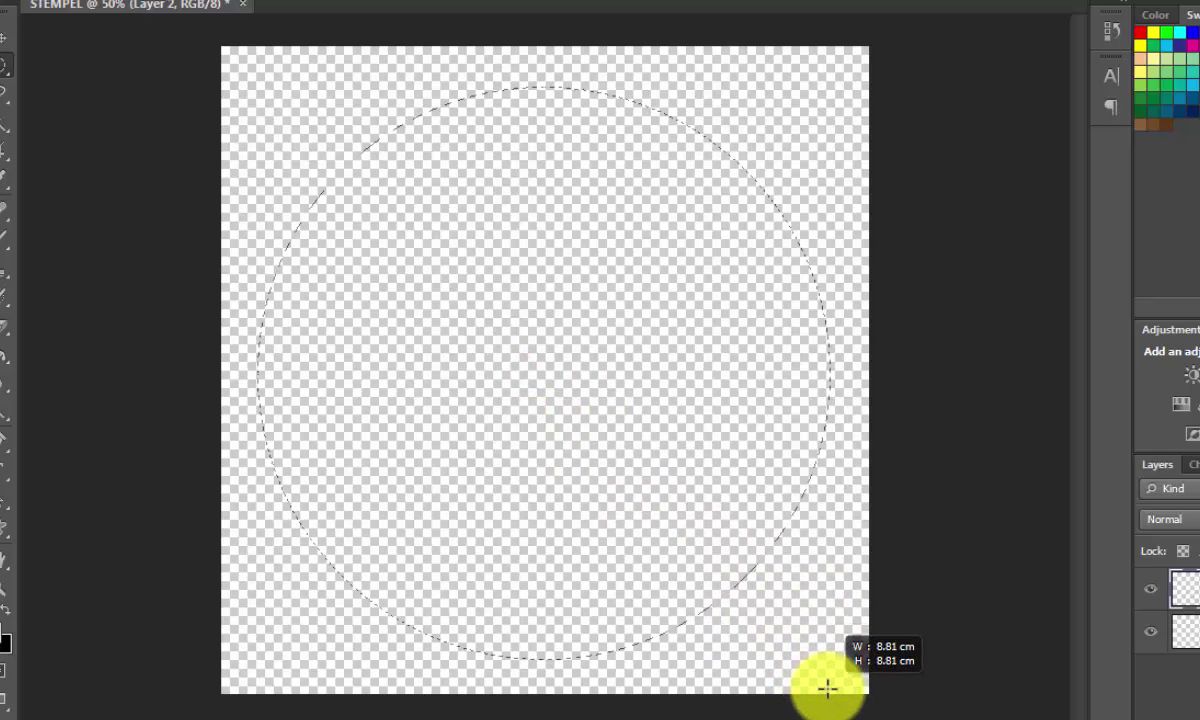
Step: Stroke the circular selection with an 8 px navy line, centred on the edge
right_click(541, 421)
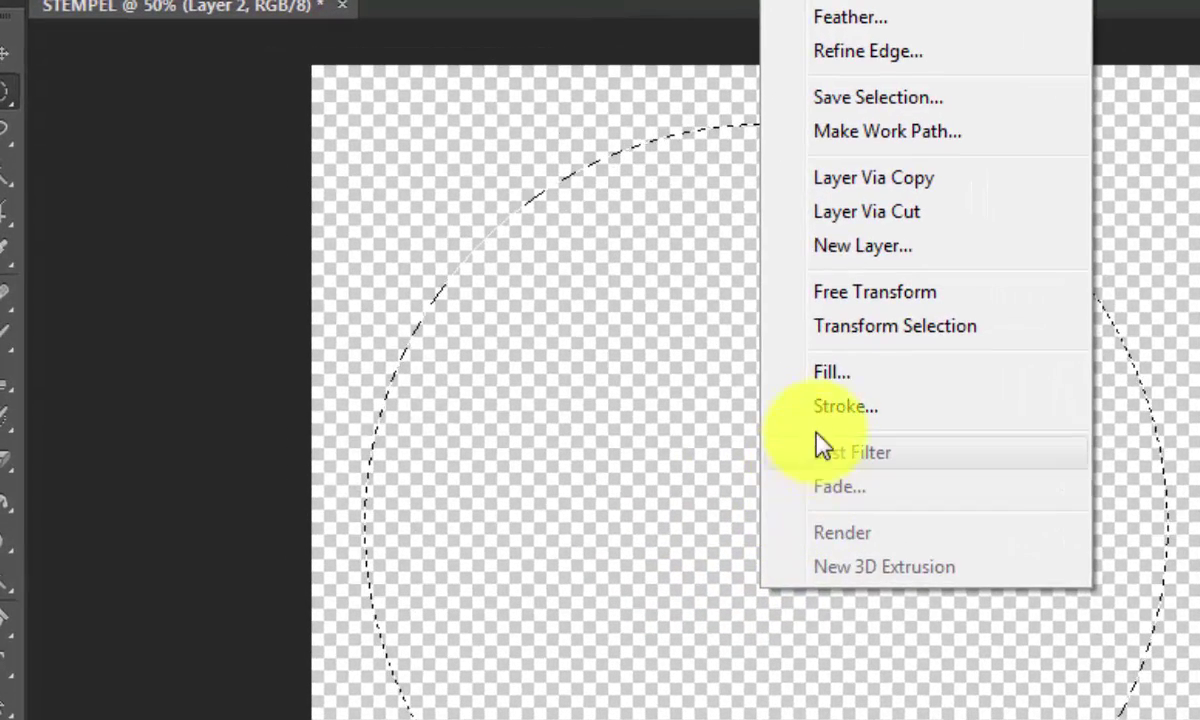
click(830, 405)
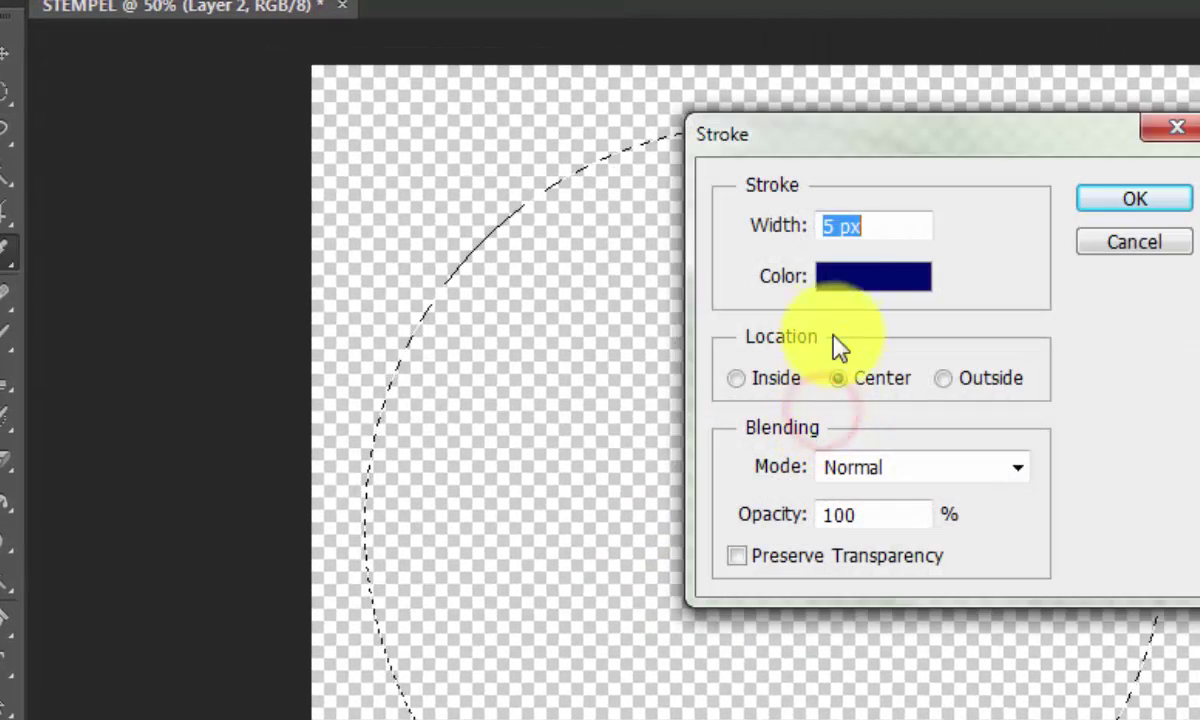
click(840, 225)
drag(840, 225, 797, 240)
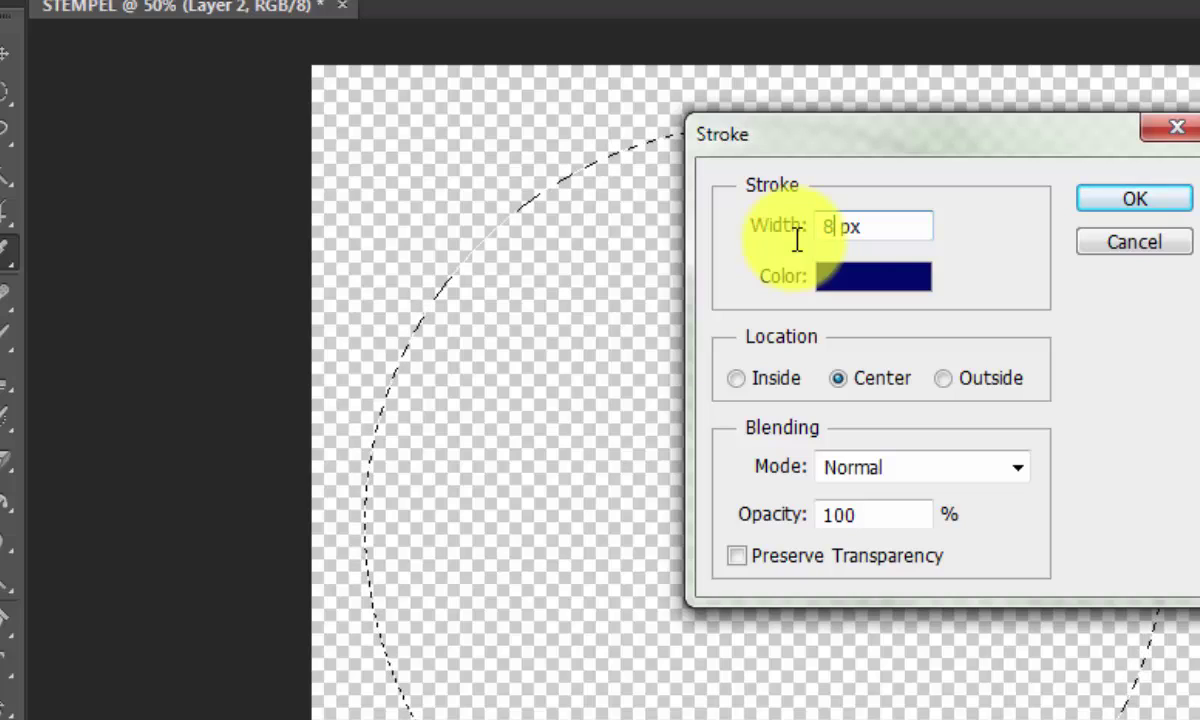
text(8)
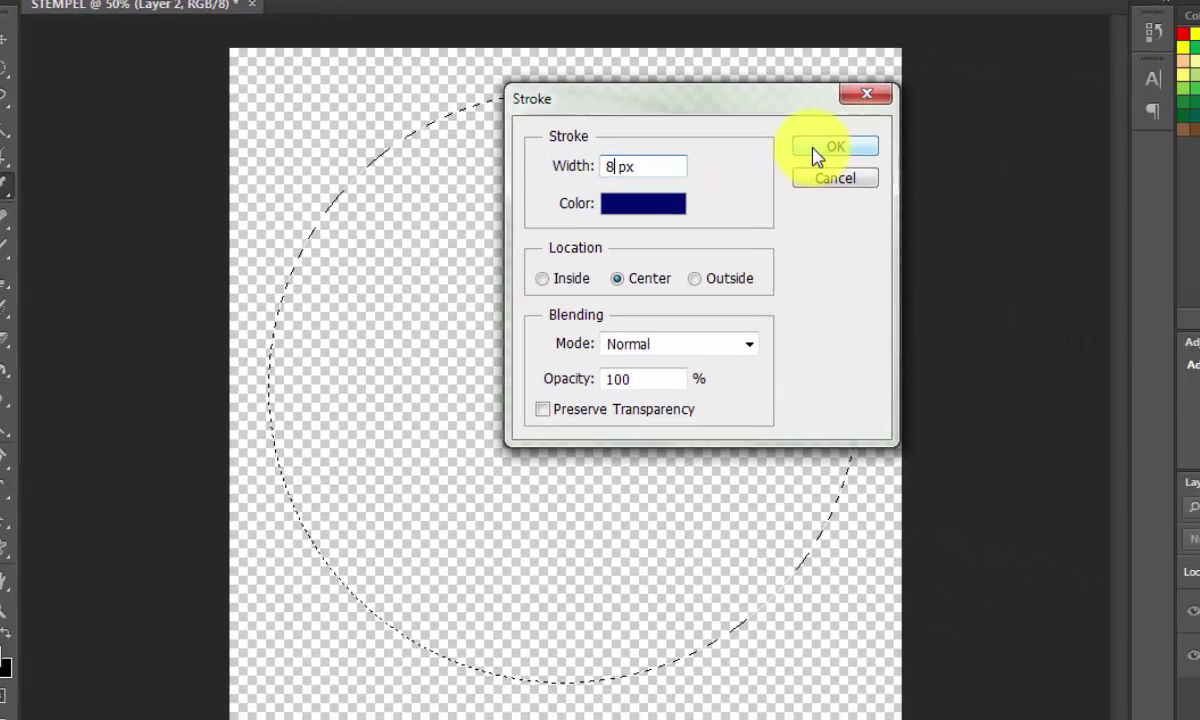
click(805, 147)
right_click(608, 337)
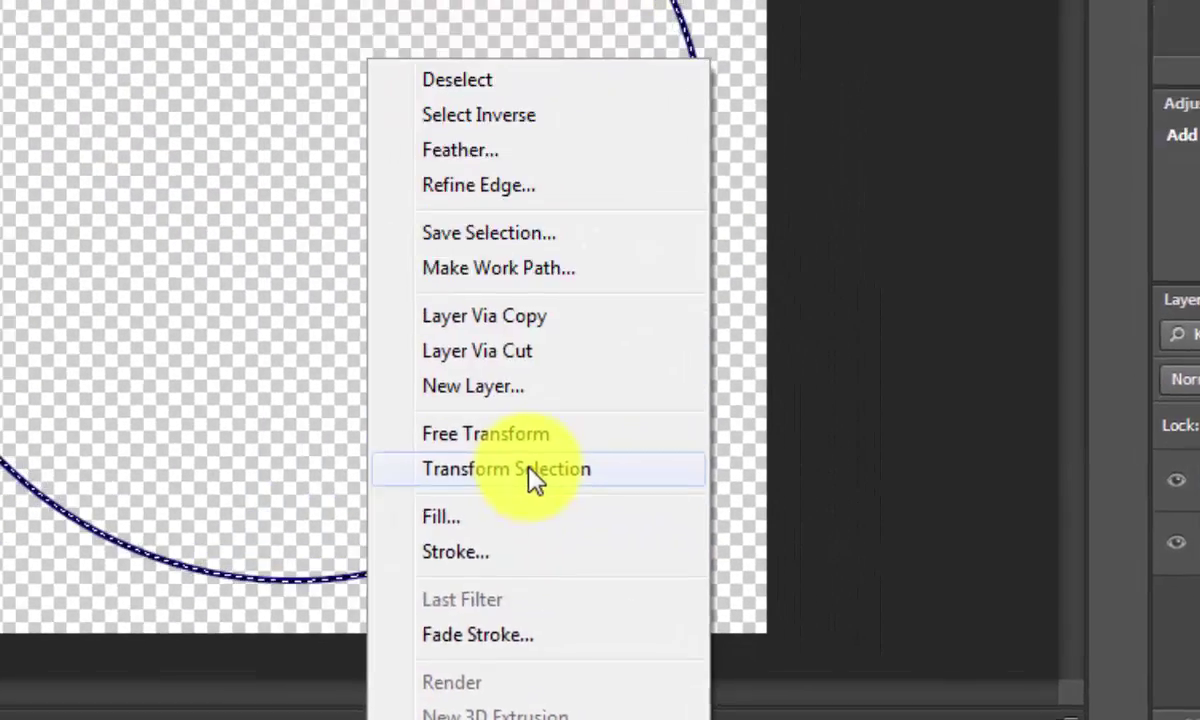
Step: Clear the note and begin the tip 'KETIKA MENARIK LINGKARAN KE DALAM... KITA SAMBIL MENE'
click(640, 545)
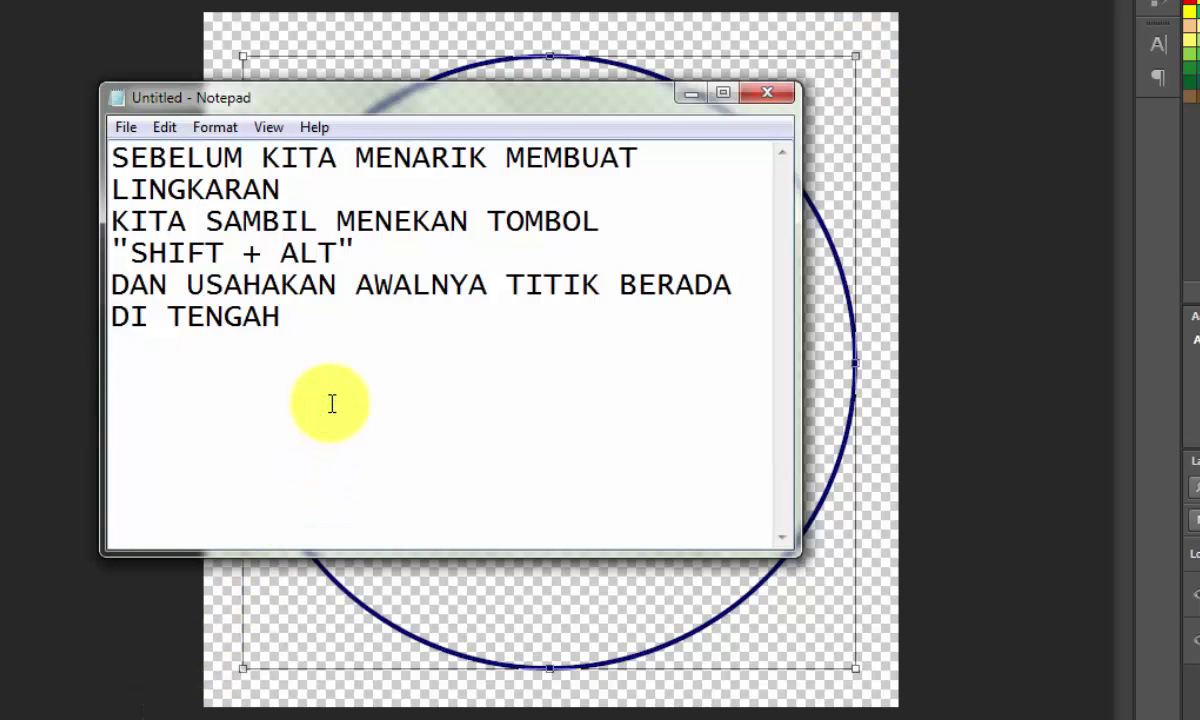
key(ctrl+a)
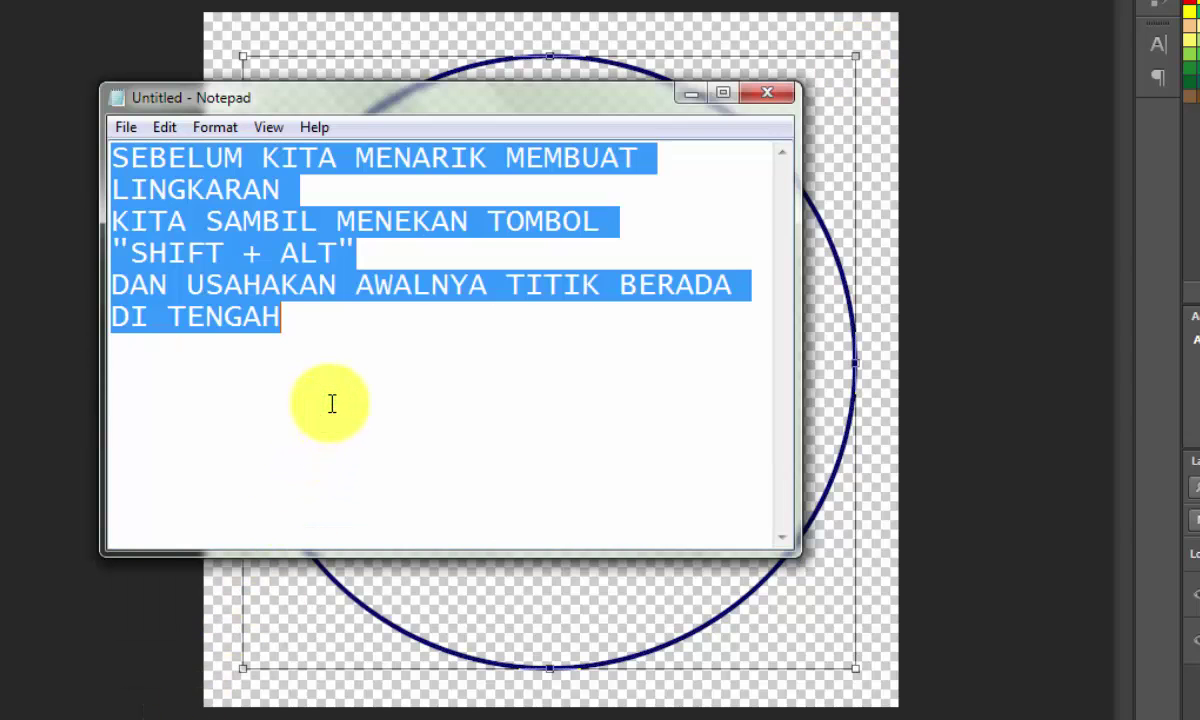
key(Delete)
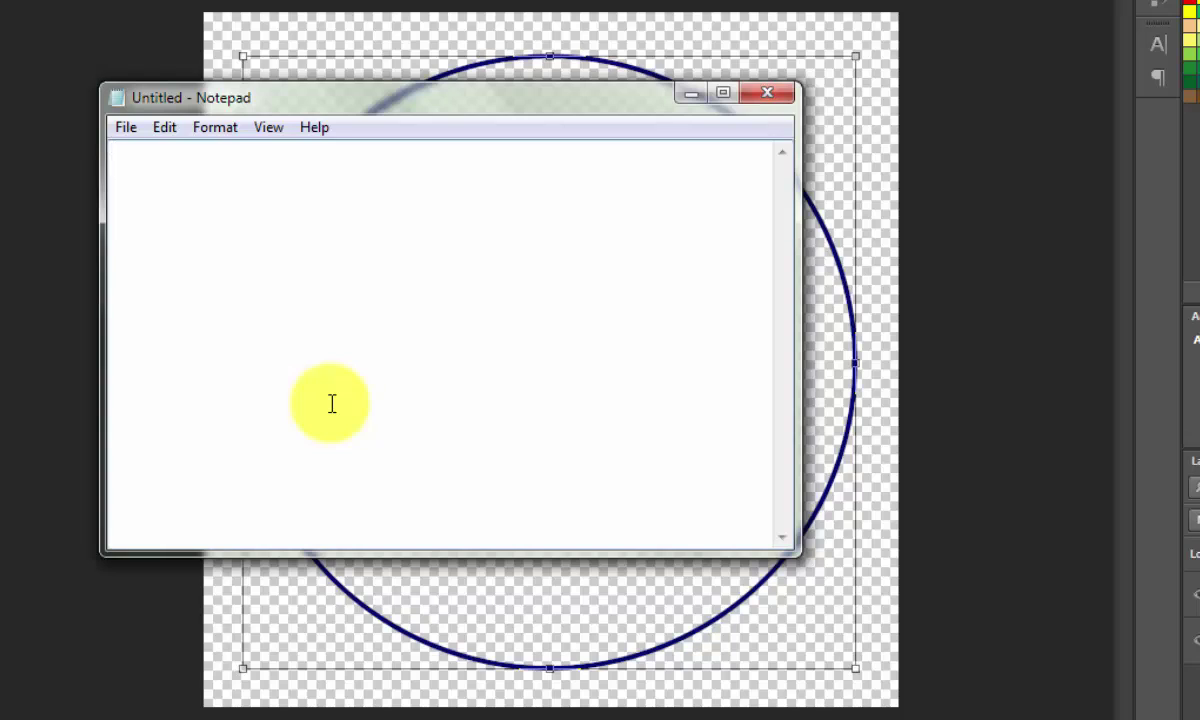
text(KE)
key(BackSpace)
text(ETIKA )
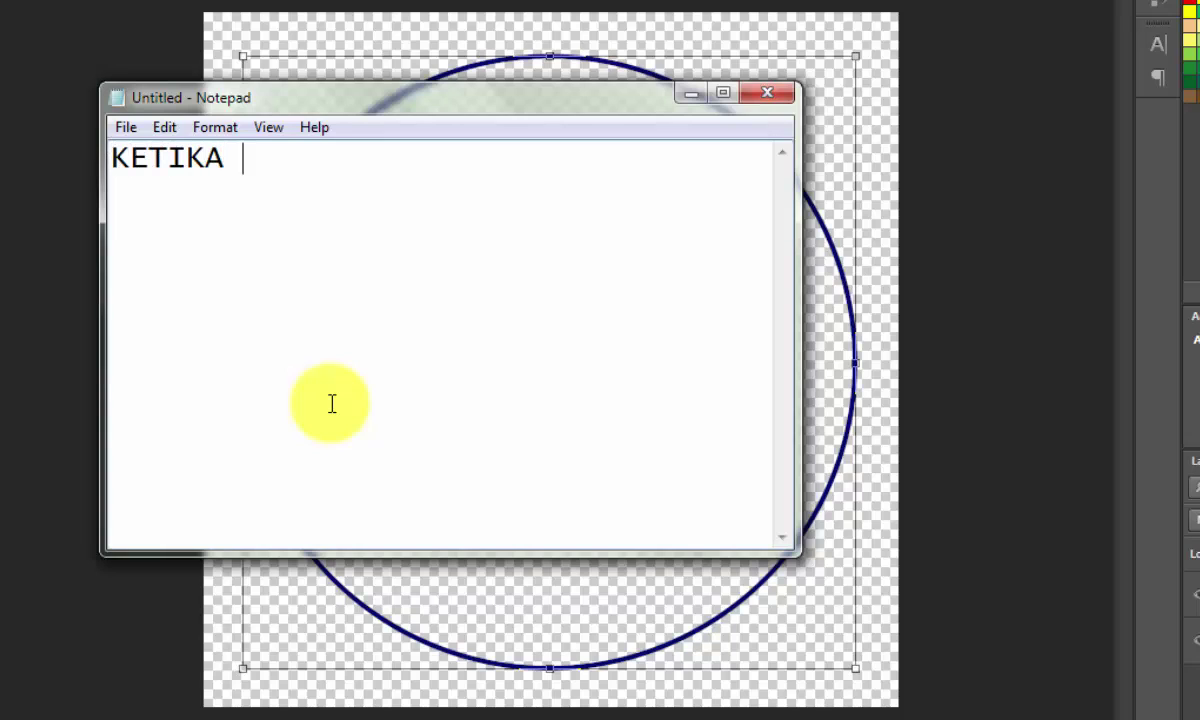
text(MENA)
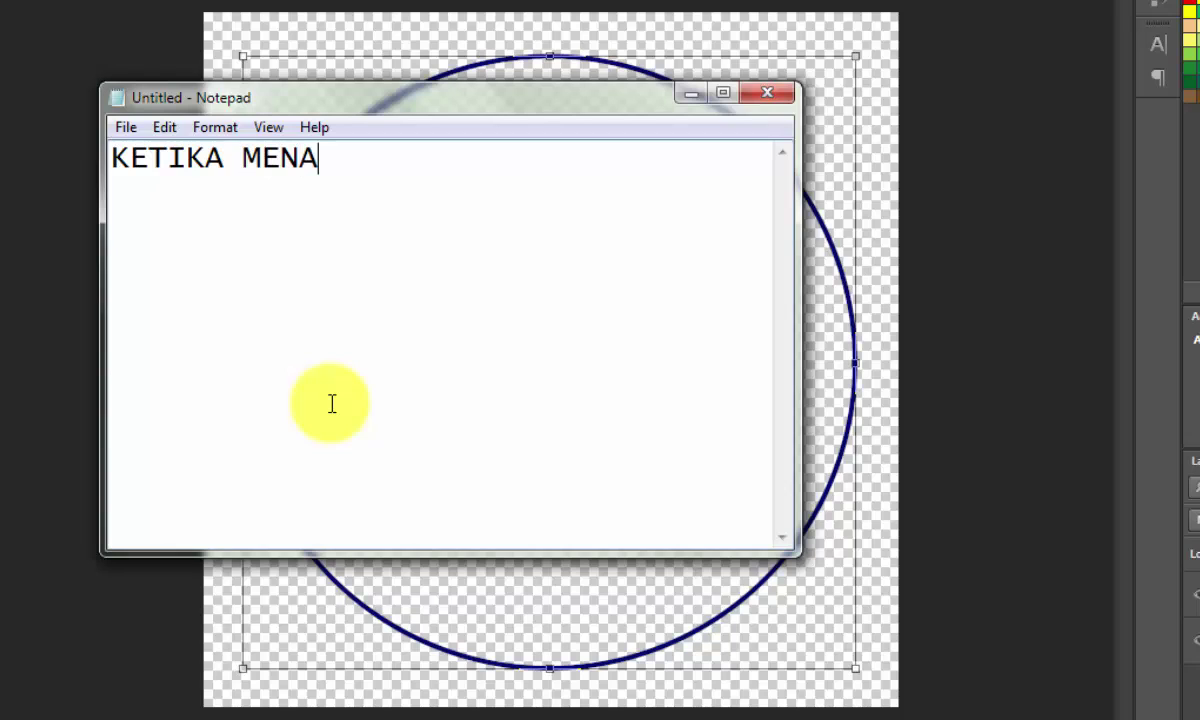
text(RIK LIN)
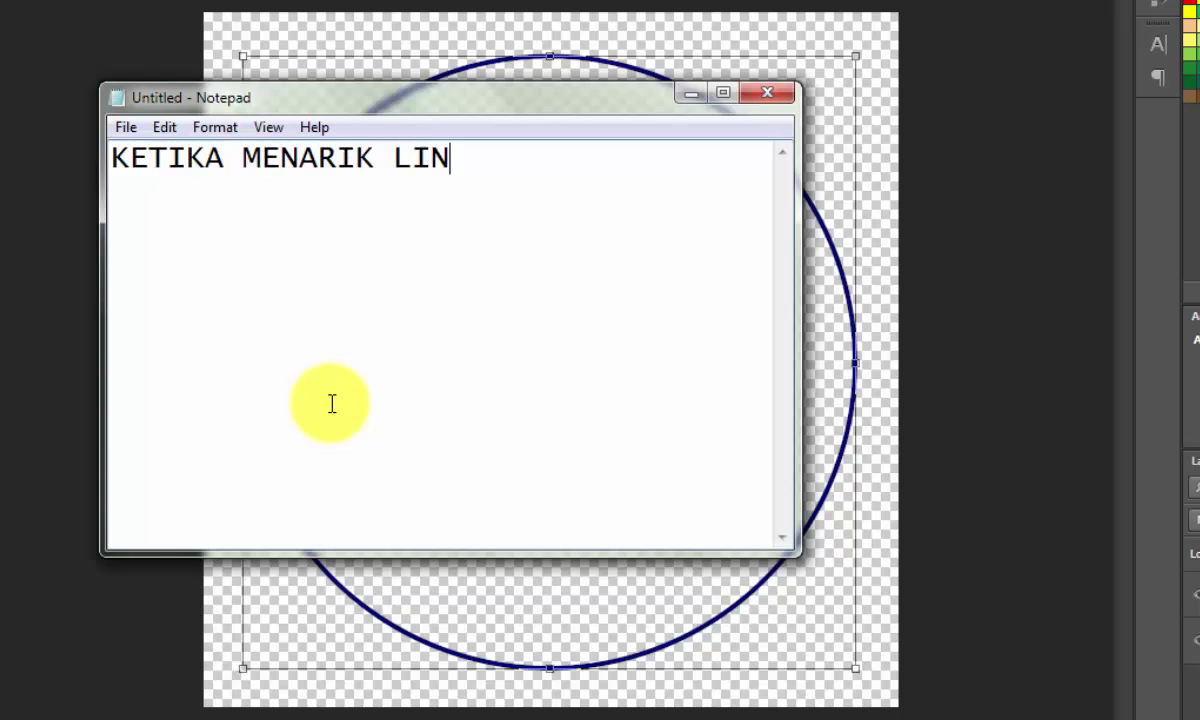
text(GKARAN KE)
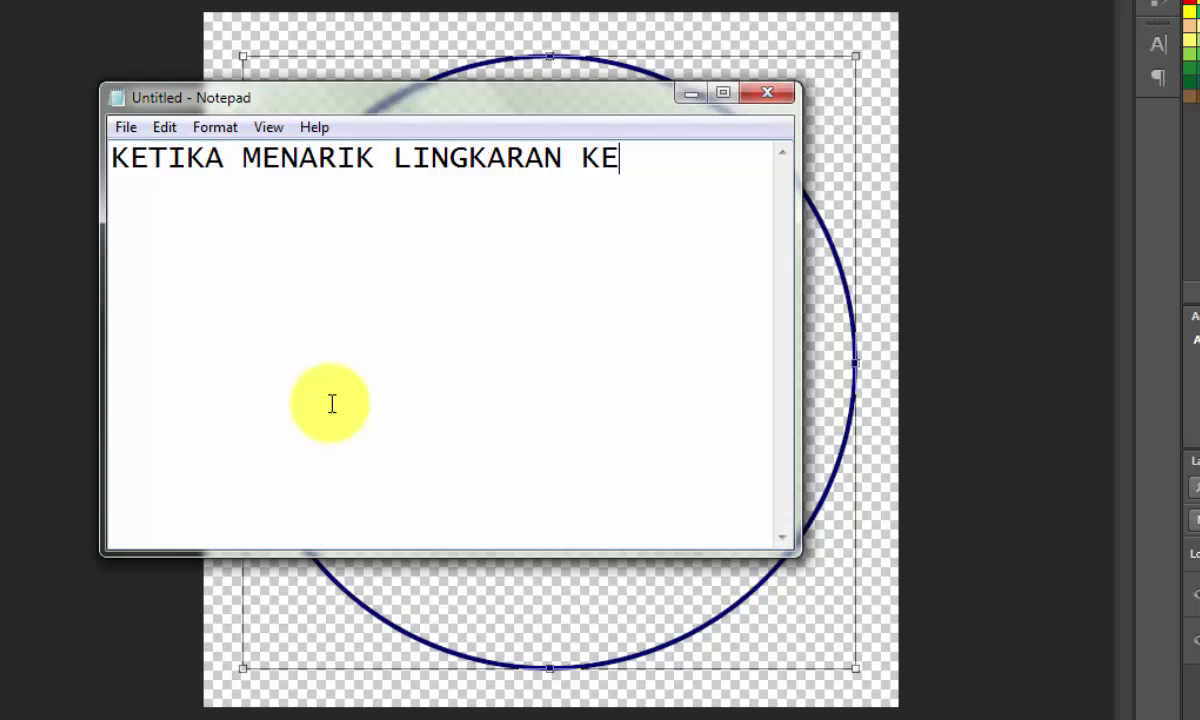
text( DALAM)
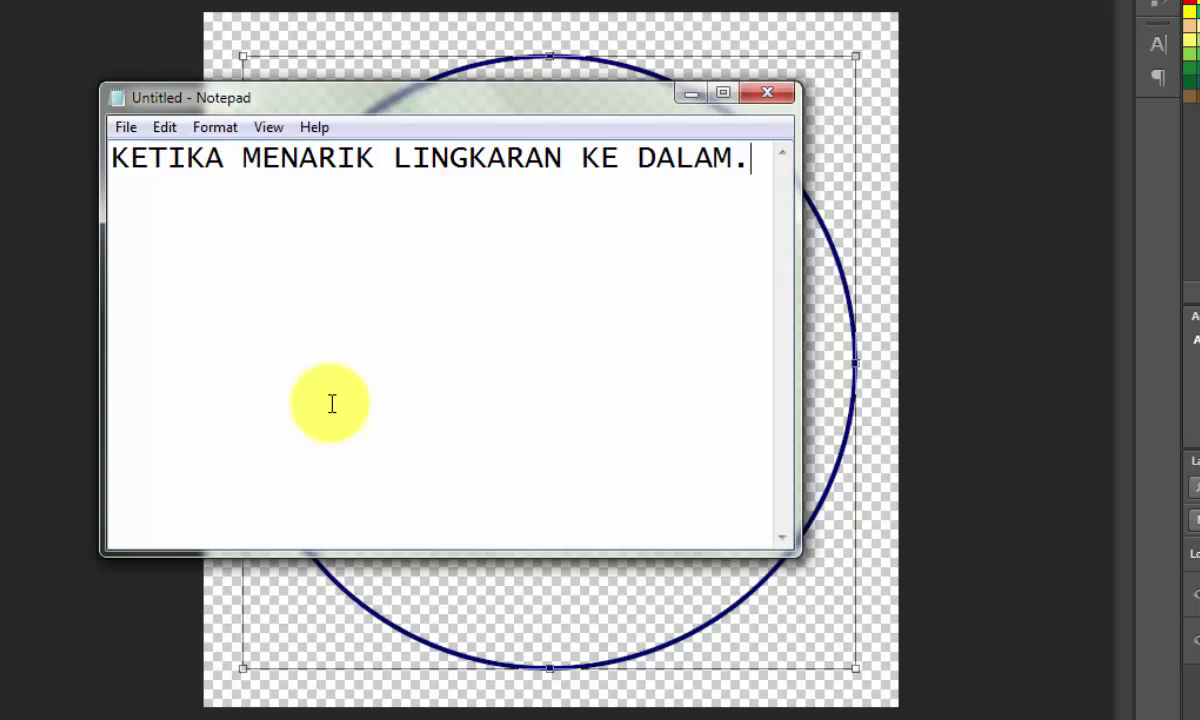
text(... KIT)
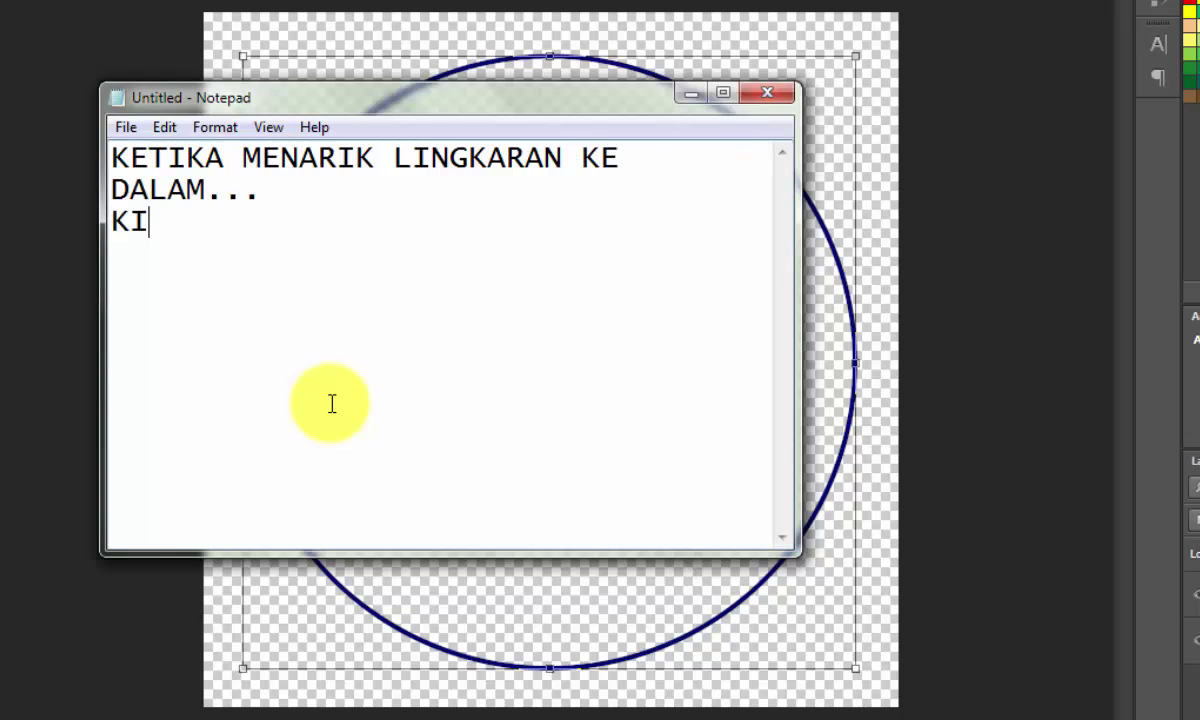
text(A SAMB)
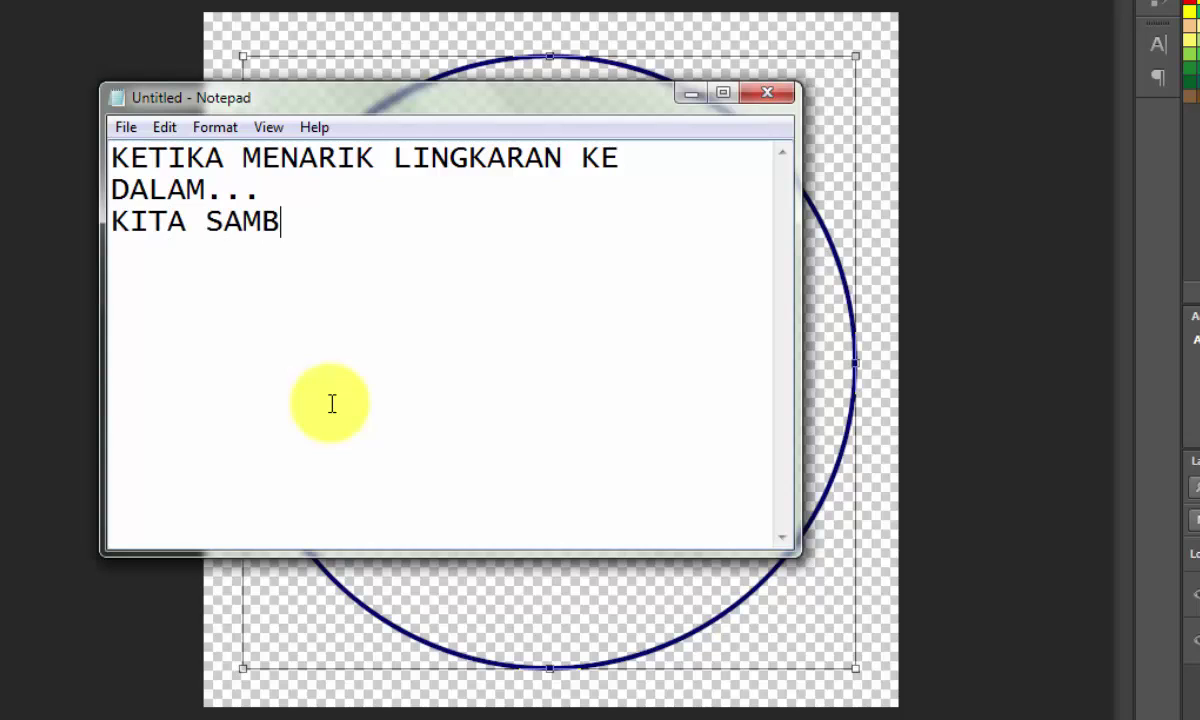
text(IL ME)
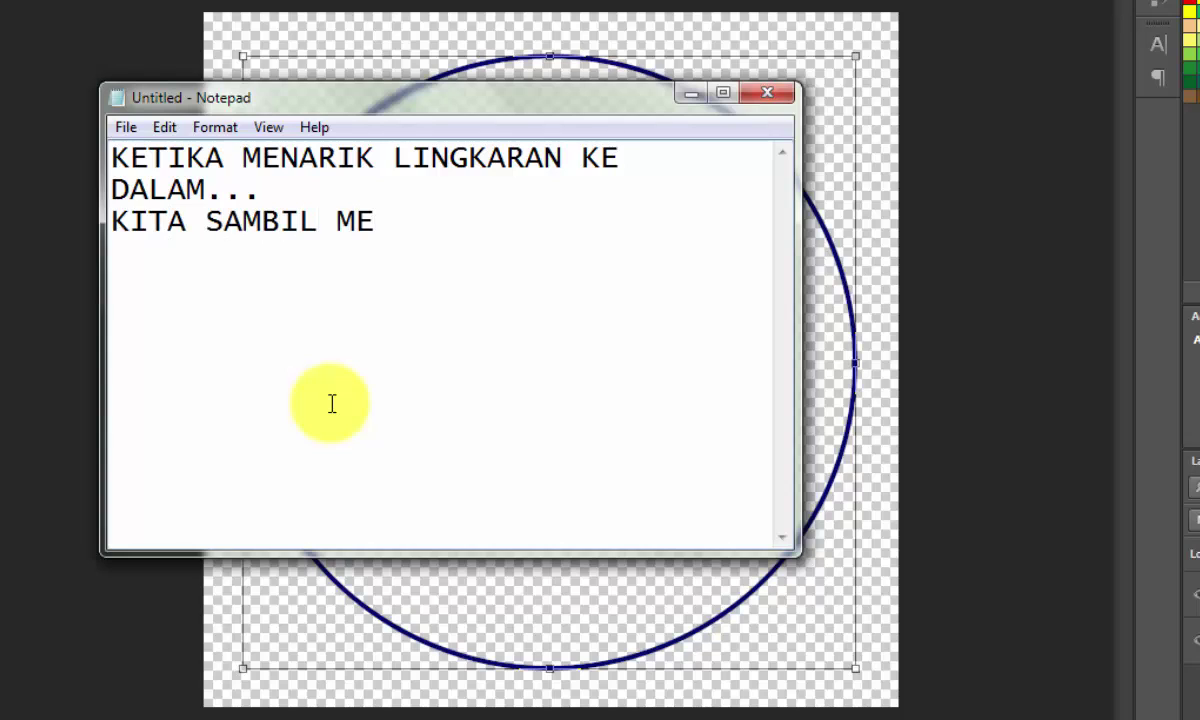
text(NEKAN TOMBOL)
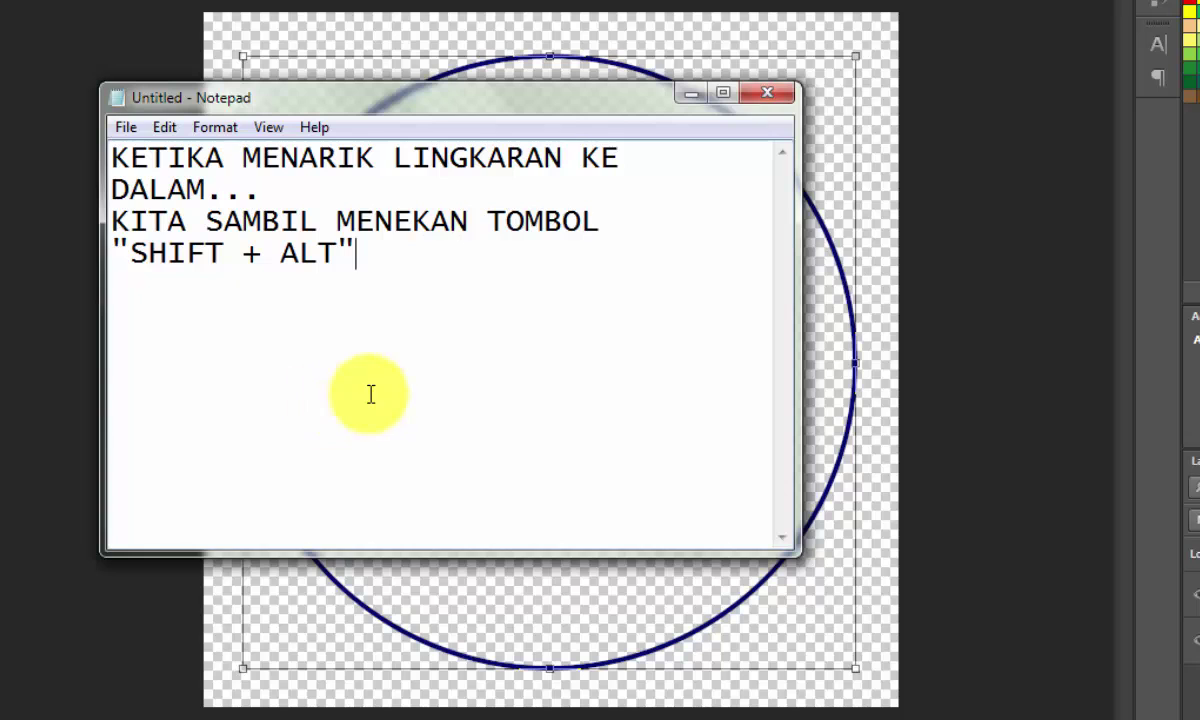
Step: Shrink the circular selection slightly inward and commit it
click(694, 97)
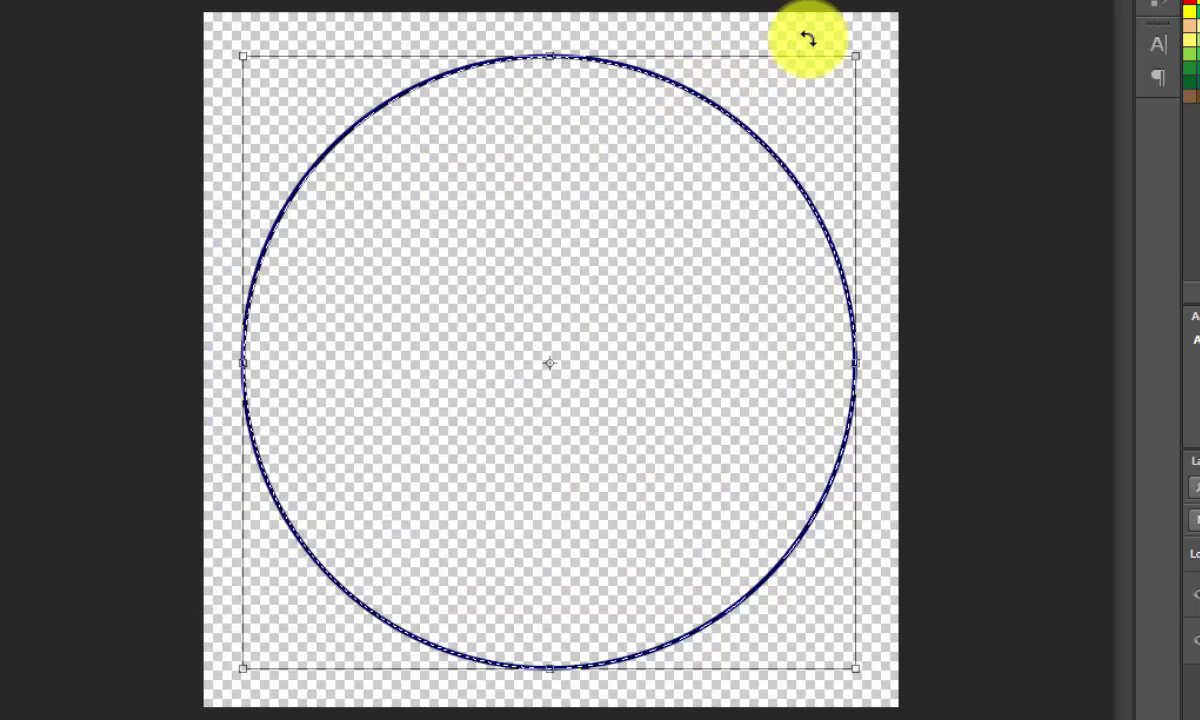
mouse_move(855, 55)
mouse_down()
mouse_move(819, 110)
mouse_move(765, 150)
mouse_move(845, 68)
mouse_up()
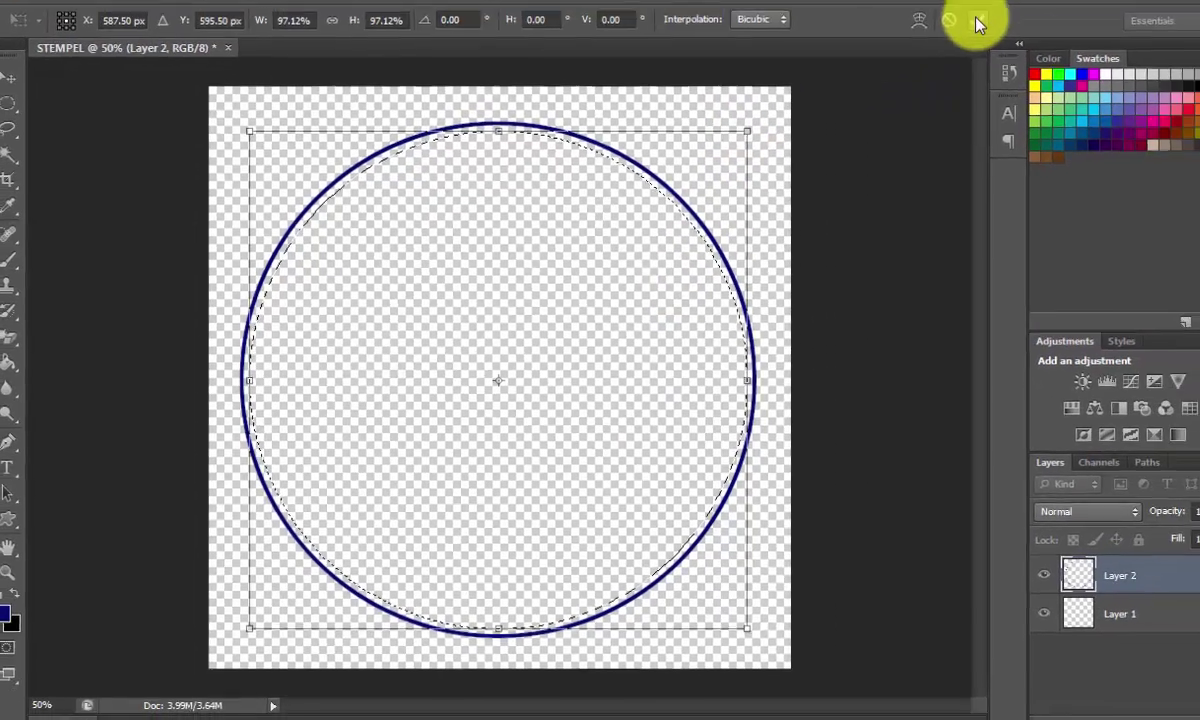
click(978, 22)
Step: Stroke the smaller selection with a 5 px navy line
right_click(653, 328)
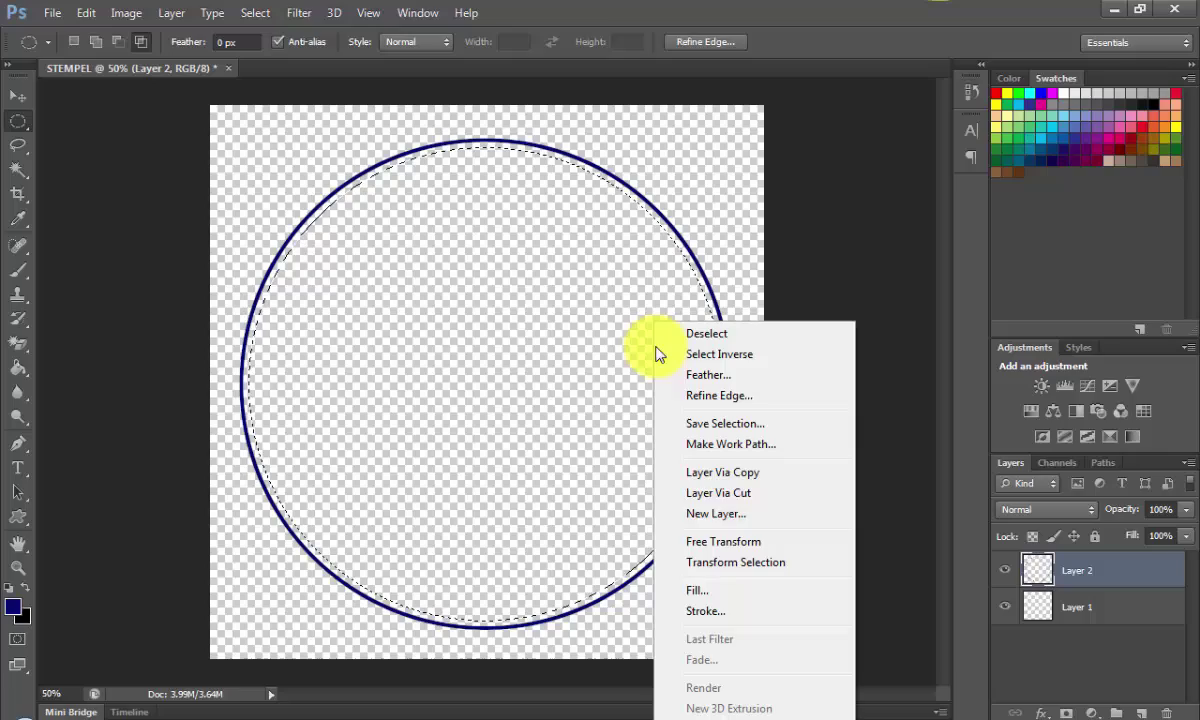
click(722, 612)
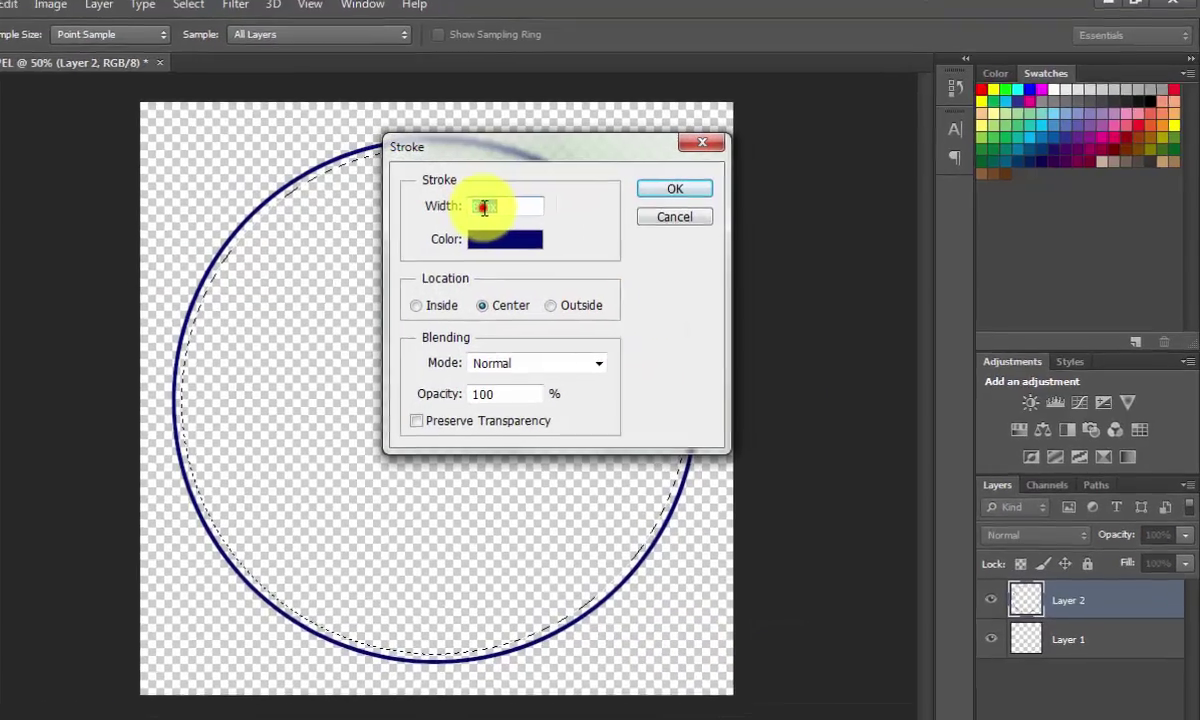
click(526, 197)
double_click(396, 211)
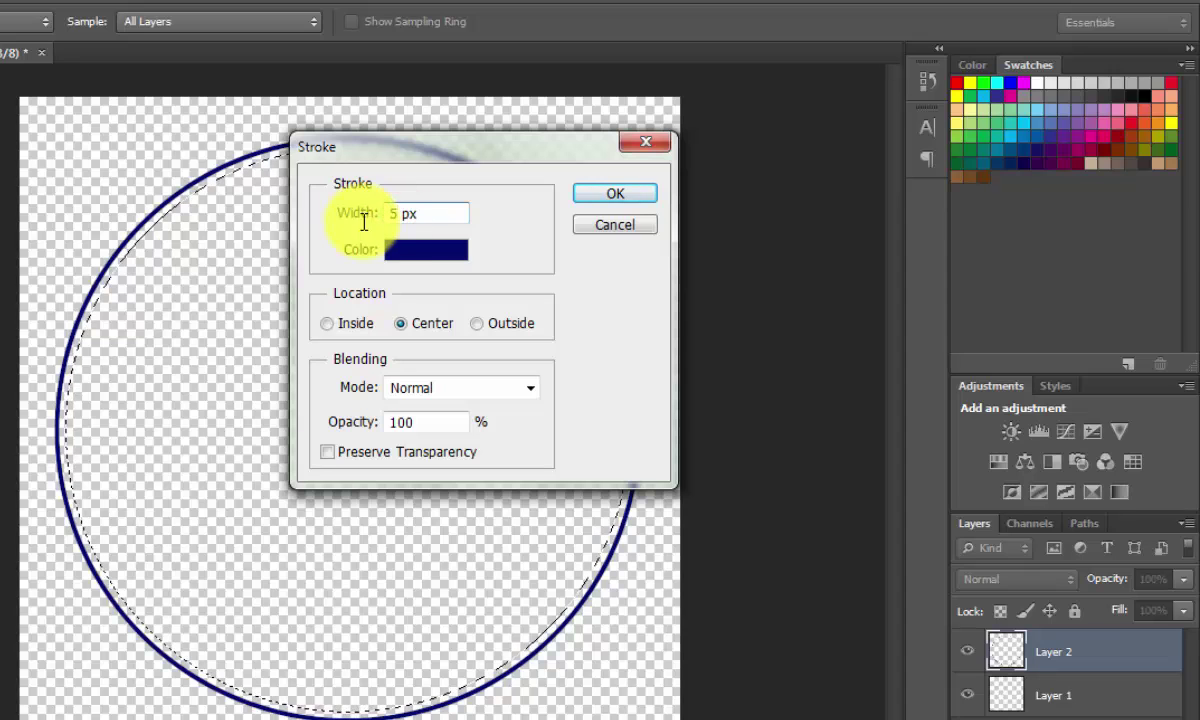
text(5)
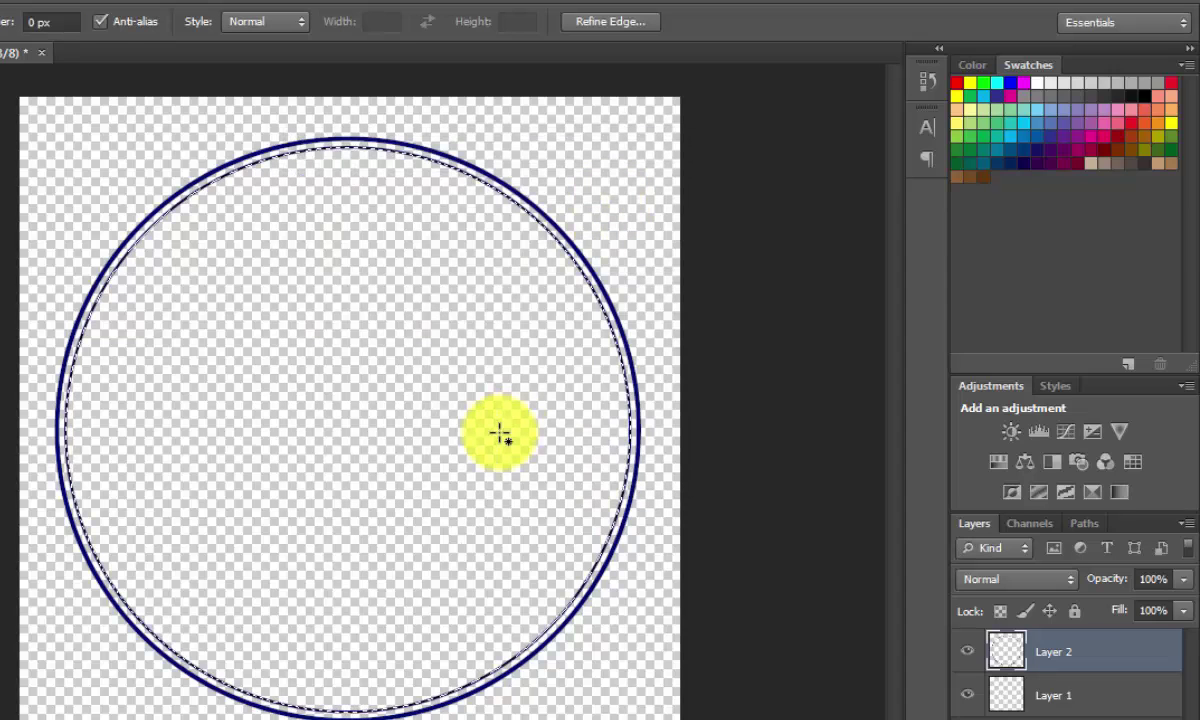
Step: Shrink the selection toward its centre to about 63% and commit it
right_click(494, 434)
click(550, 642)
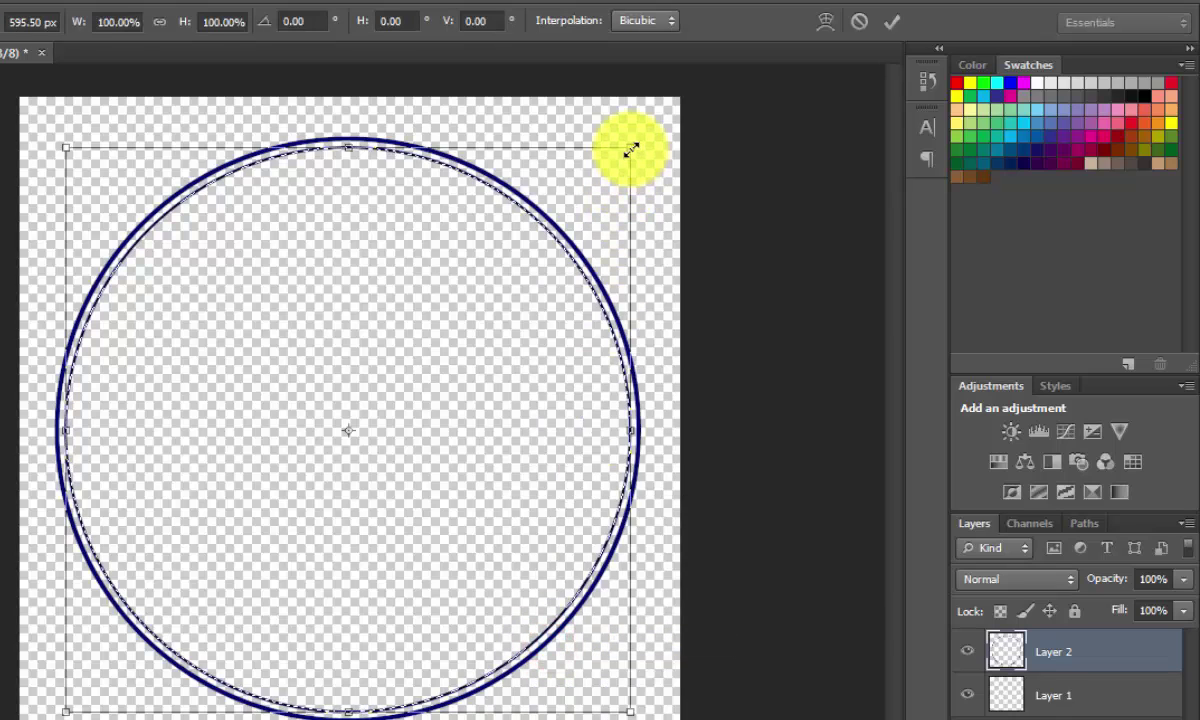
mouse_move(633, 151)
mouse_down()
mouse_move(517, 257)
mouse_move(530, 254)
mouse_up()
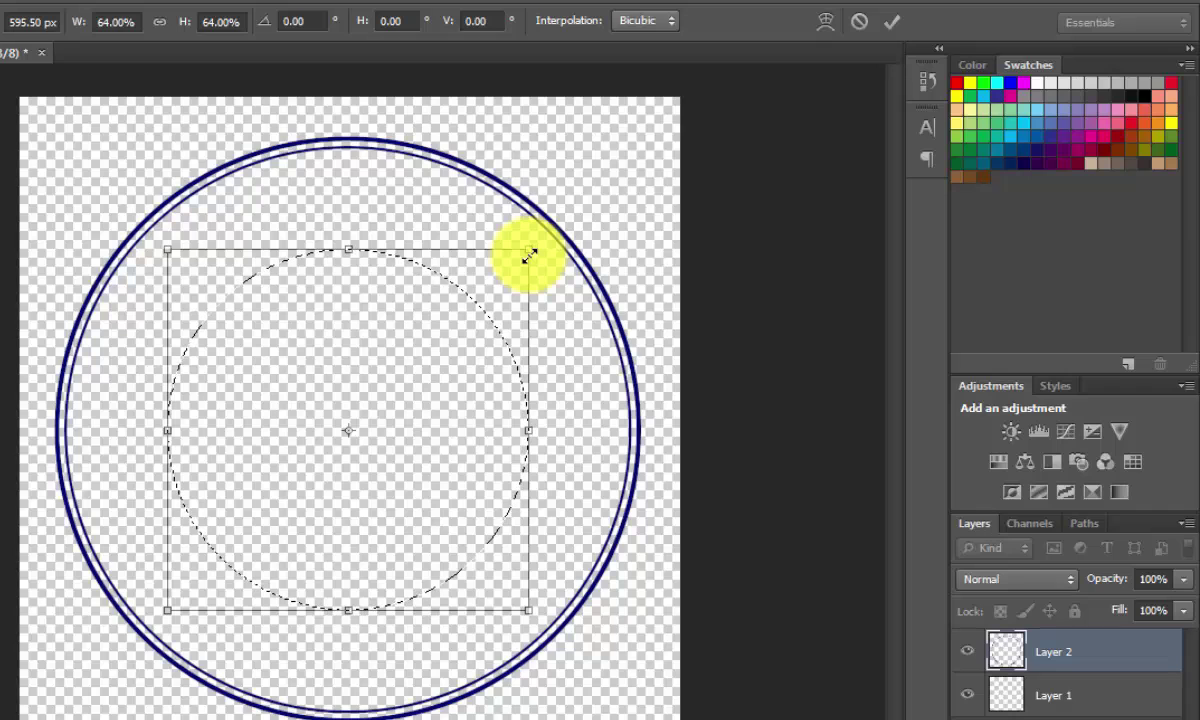
drag(527, 256, 526, 259)
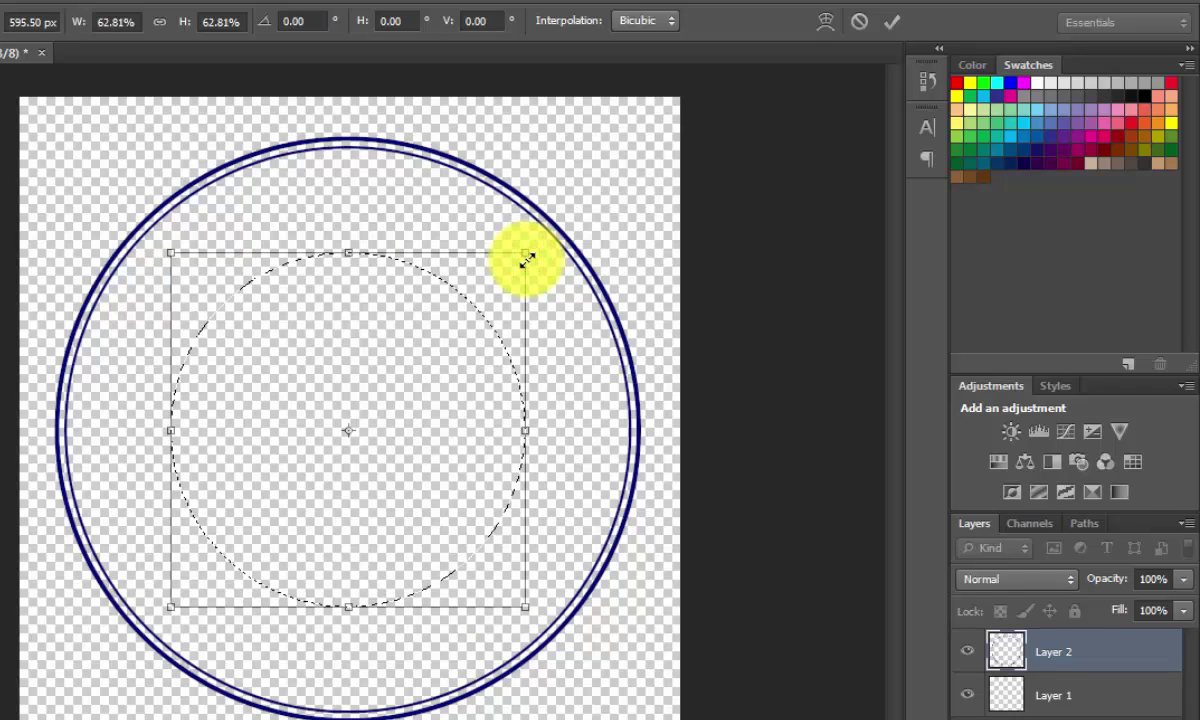
click(892, 22)
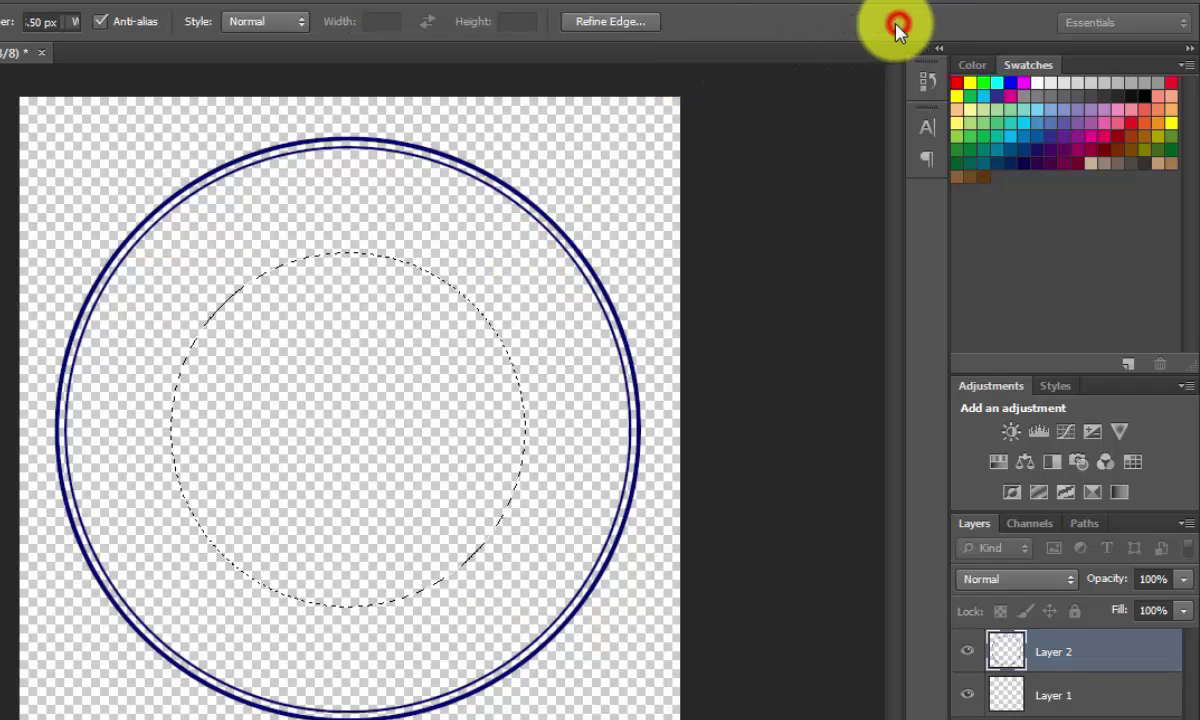
Step: Stroke the inner circle selection with a 5 px navy line
right_click(450, 407)
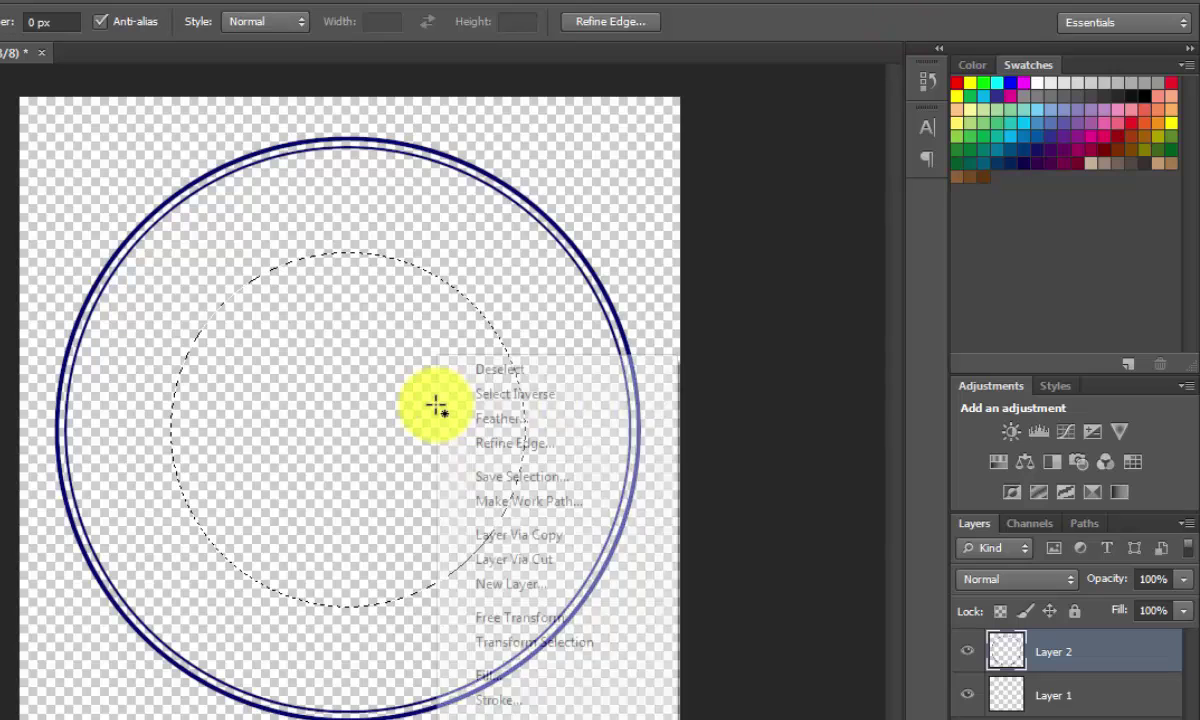
click(498, 700)
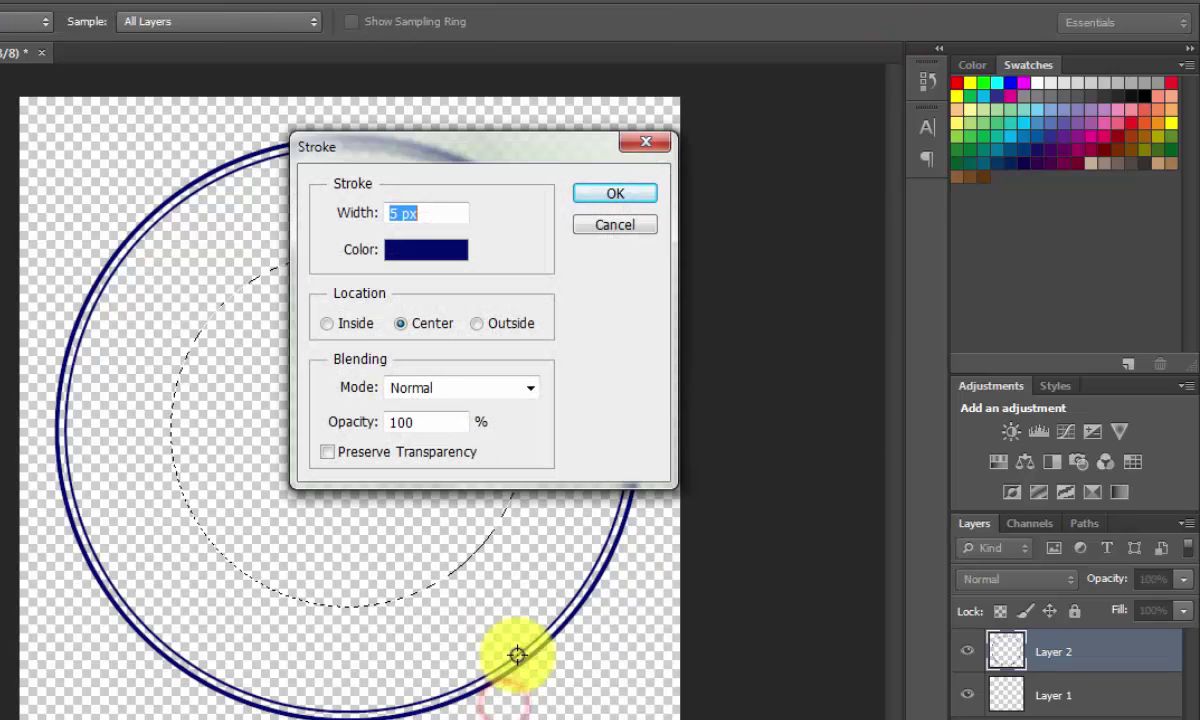
double_click(399, 214)
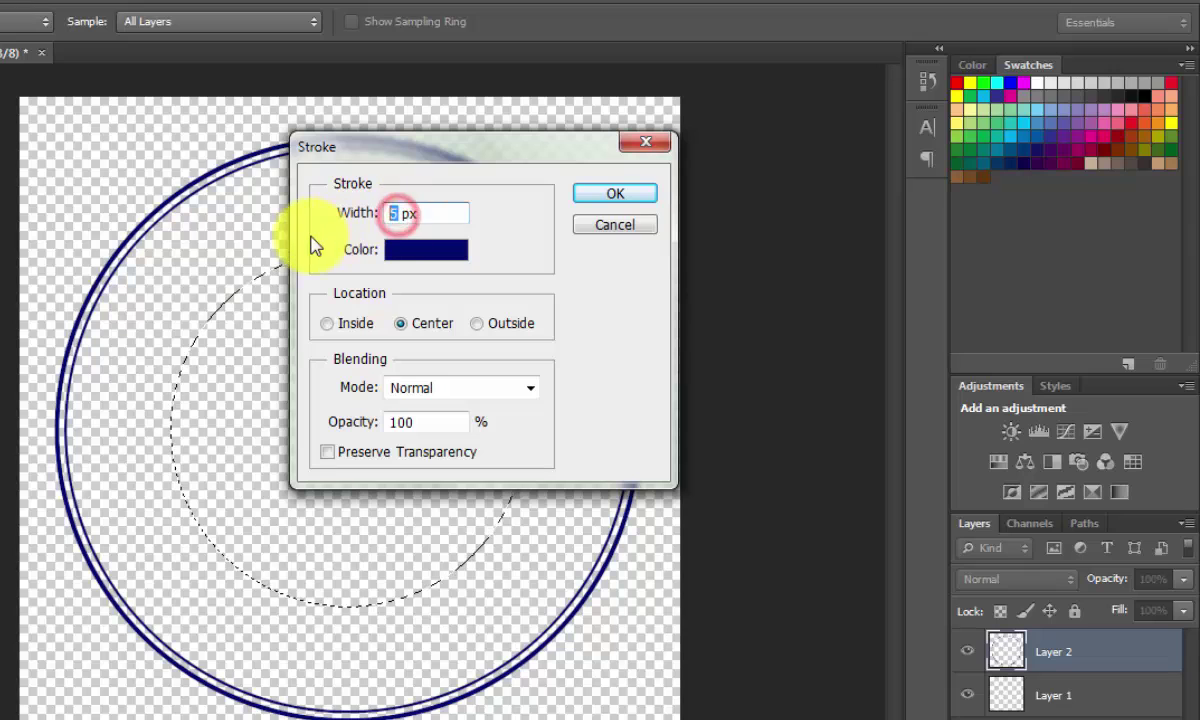
text(6)
click(586, 195)
Step: Scale the inner circle selection up to about 105% with Transform Selection
right_click(343, 445)
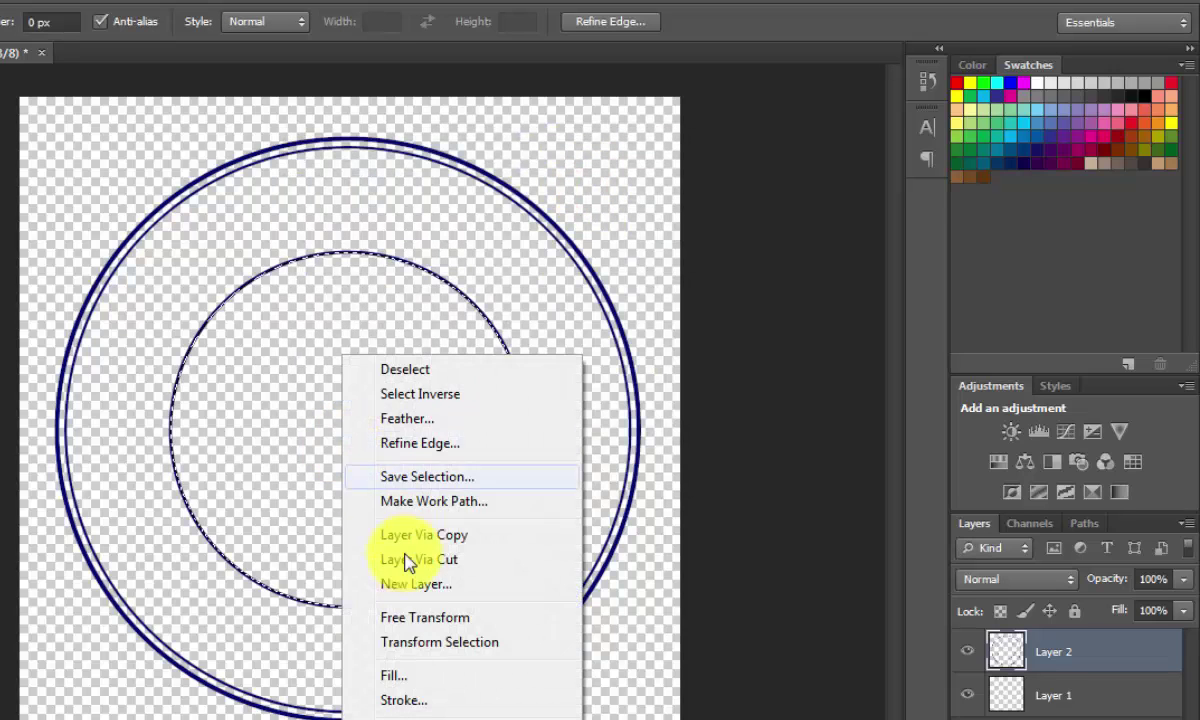
click(428, 645)
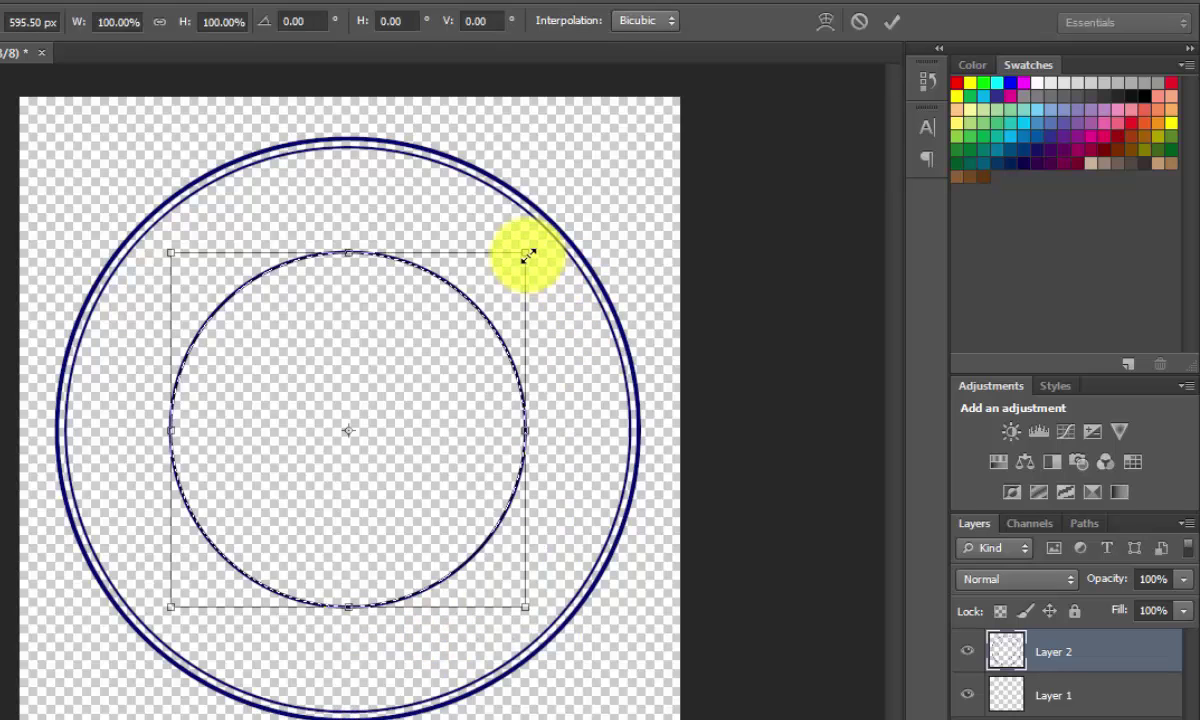
drag(526, 254, 538, 242)
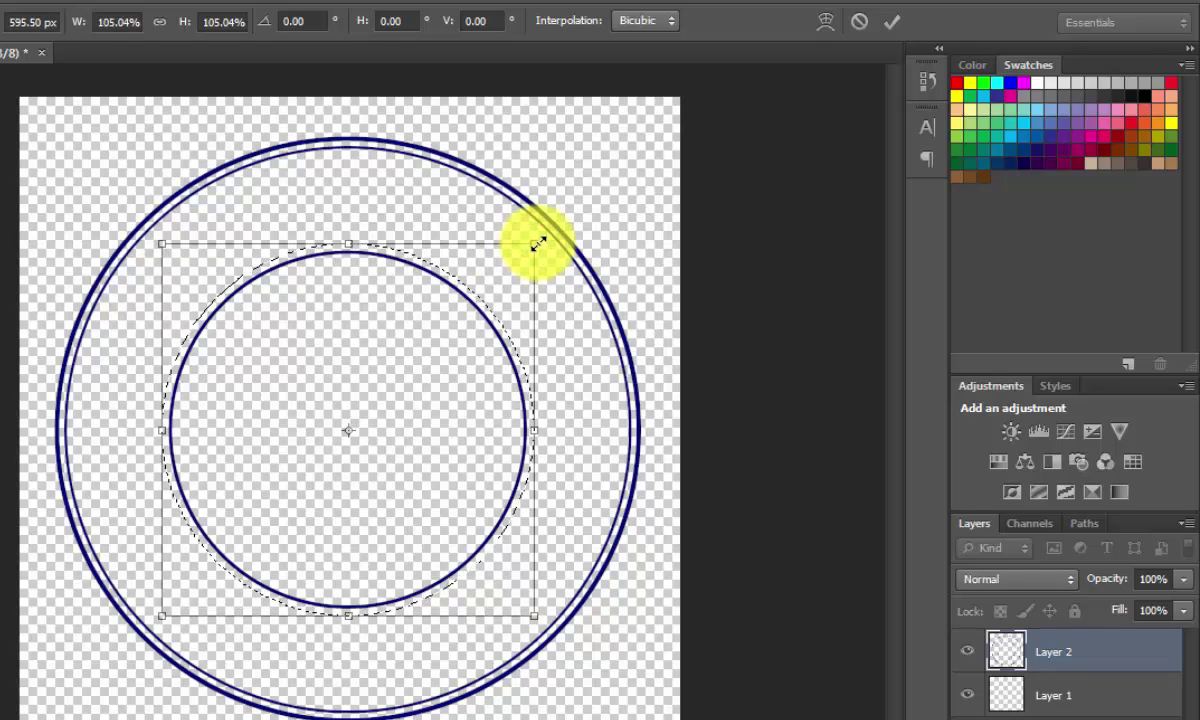
Step: Commit the enlarged selection, convert it to a 1.0-tolerance work path, and add Layer 3
click(884, 24)
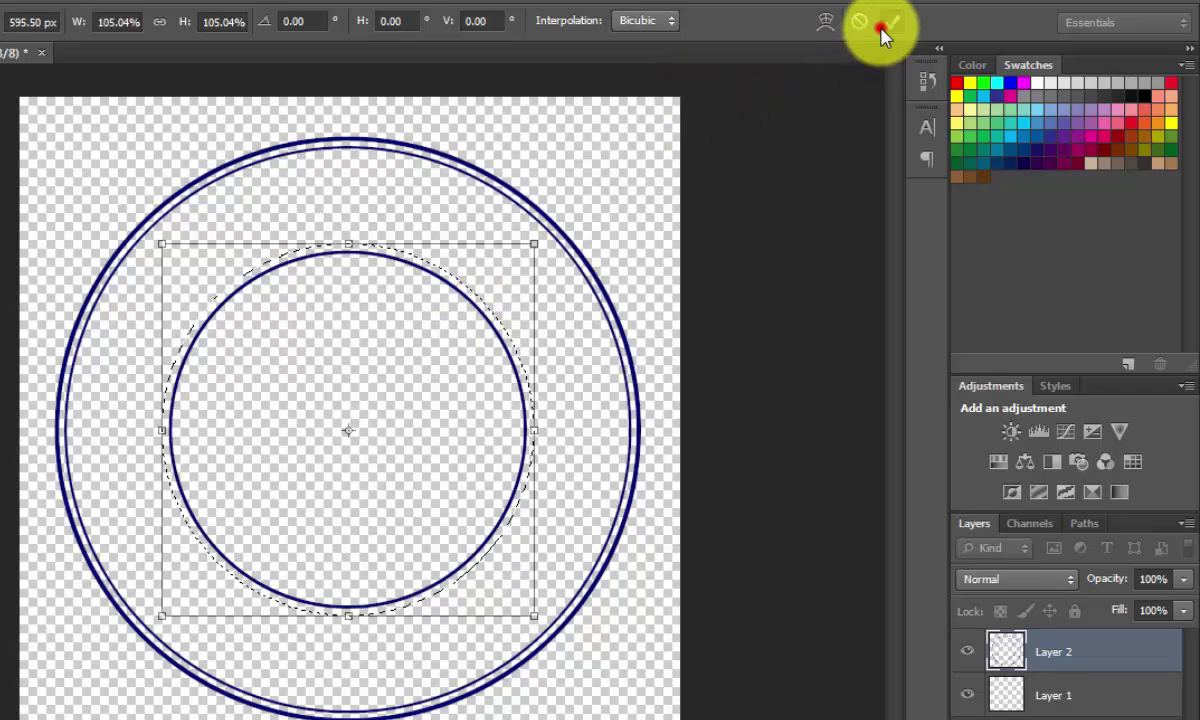
right_click(526, 380)
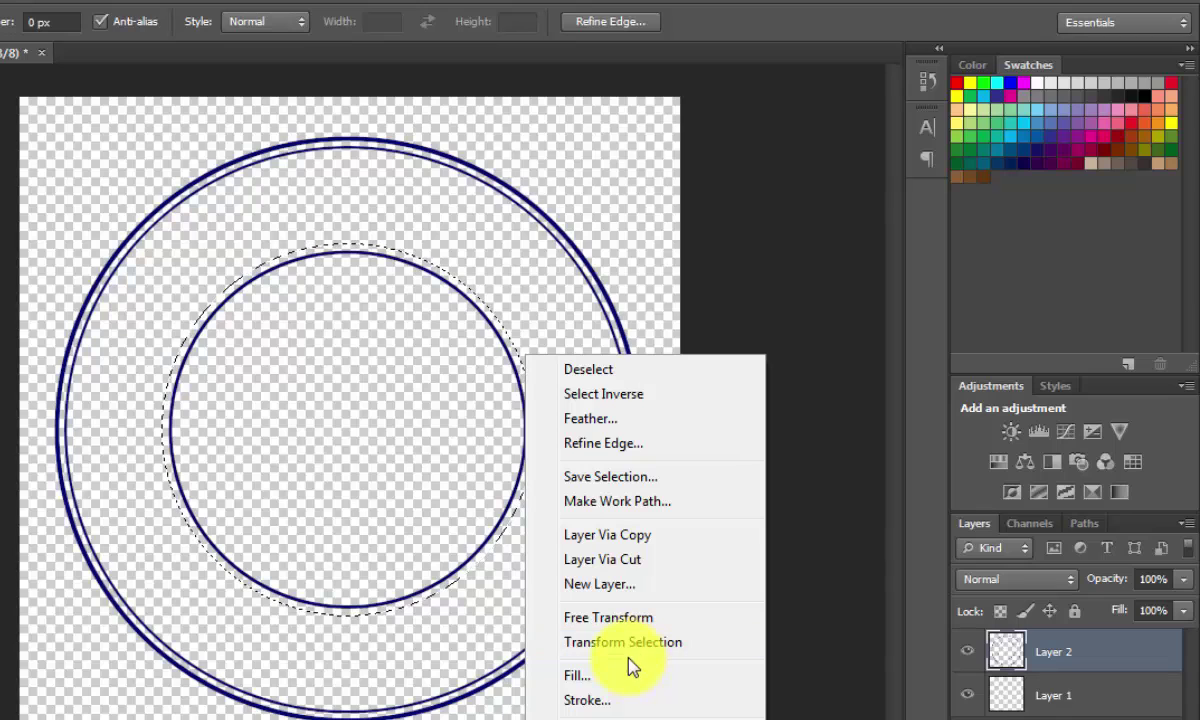
click(617, 501)
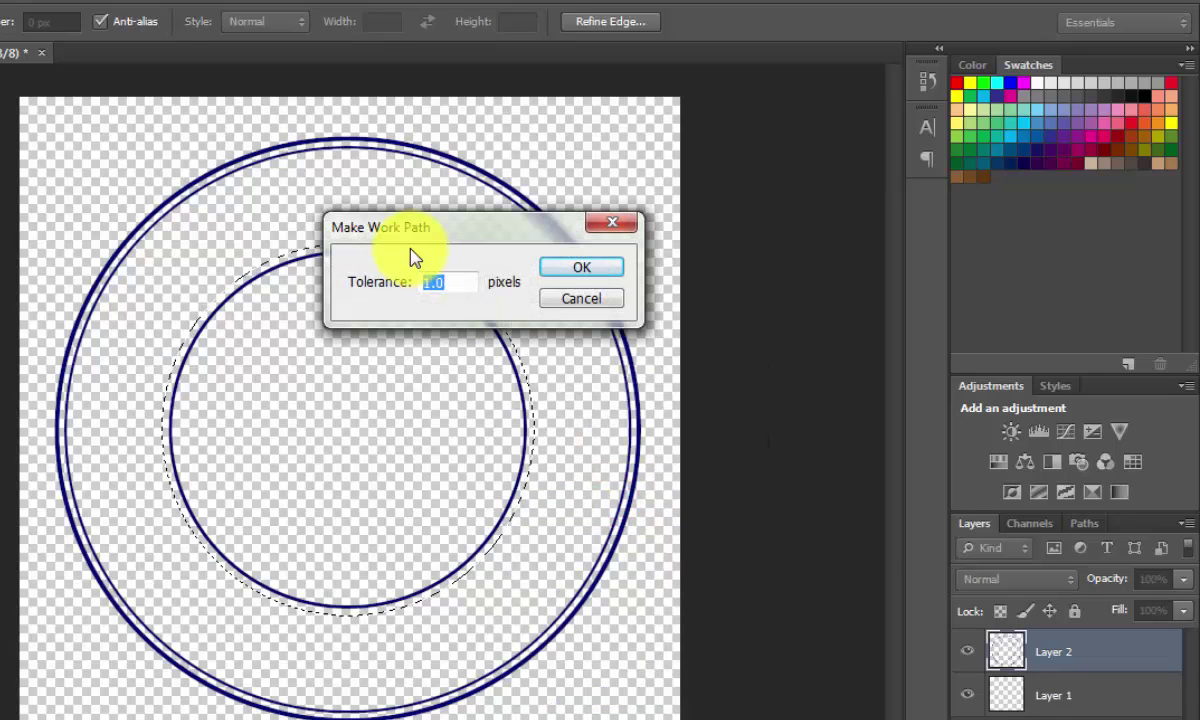
click(590, 267)
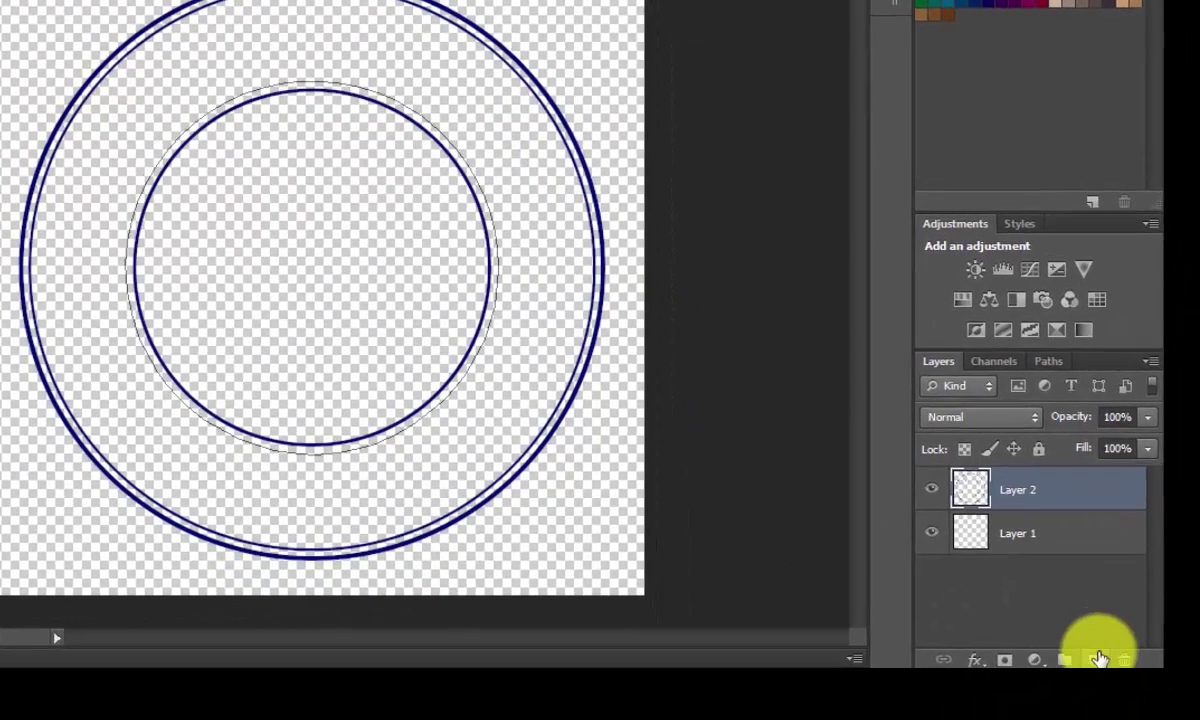
click(1108, 668)
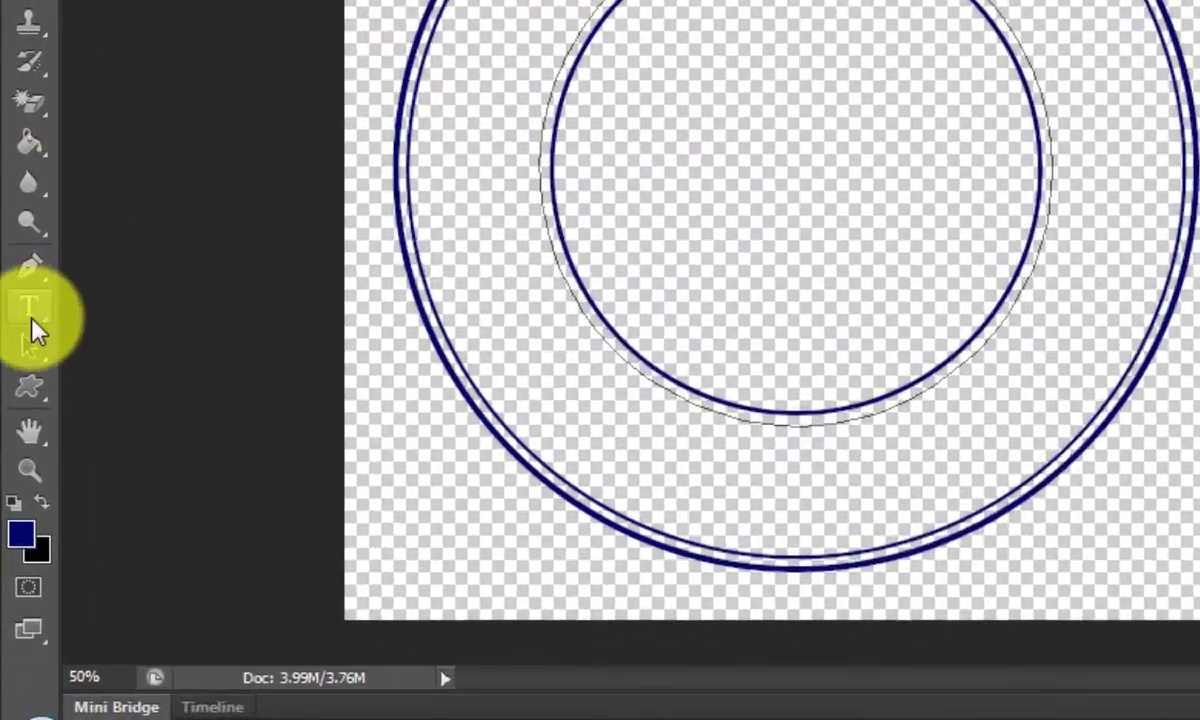
Step: Type 'CARA MEMBUAT' along the circular work path with the Horizontal Type tool
click(30, 318)
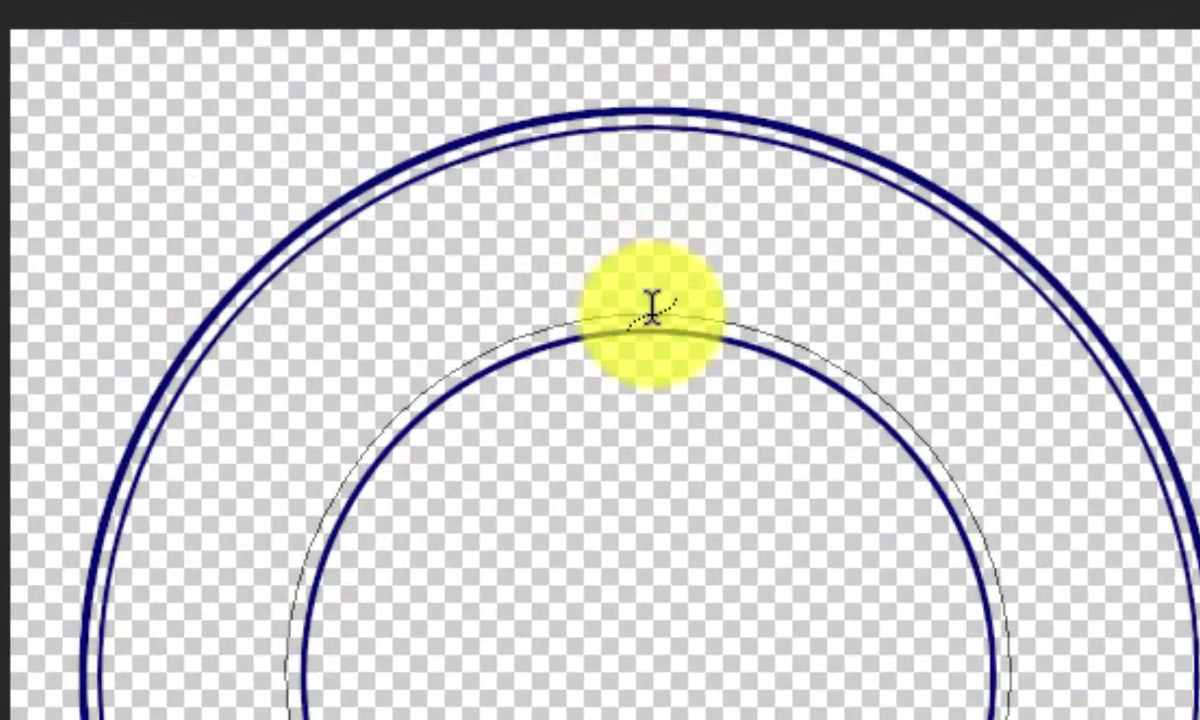
click(657, 310)
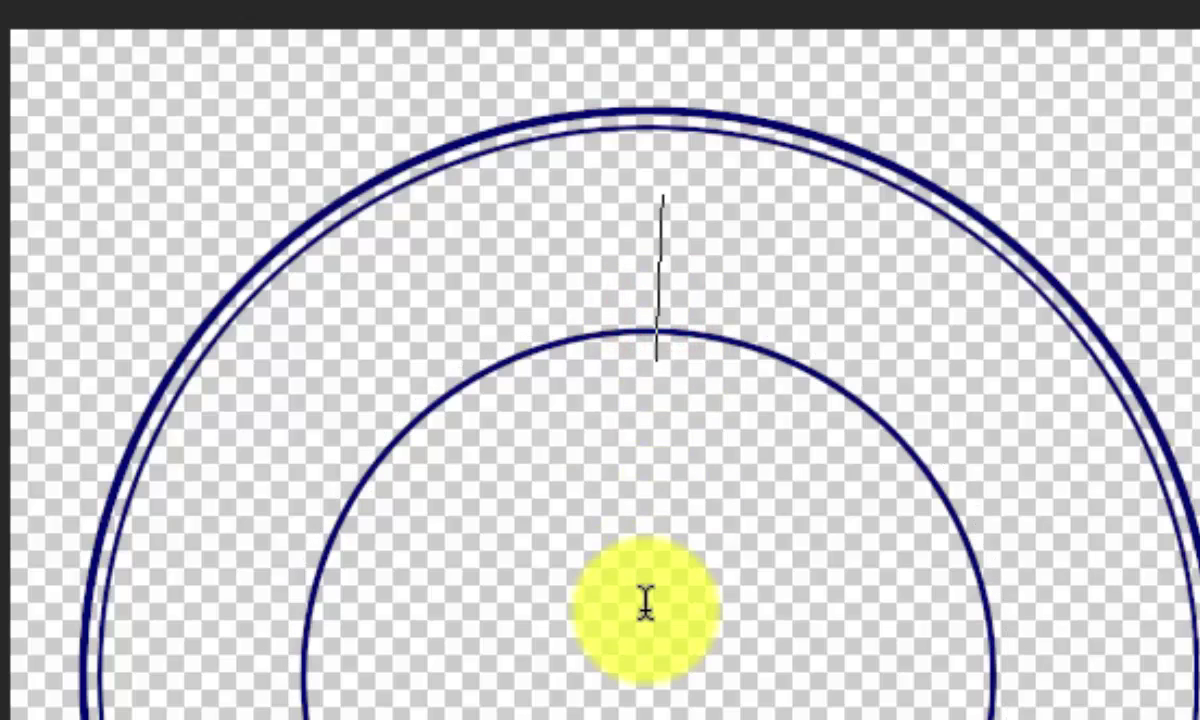
text(CARA)
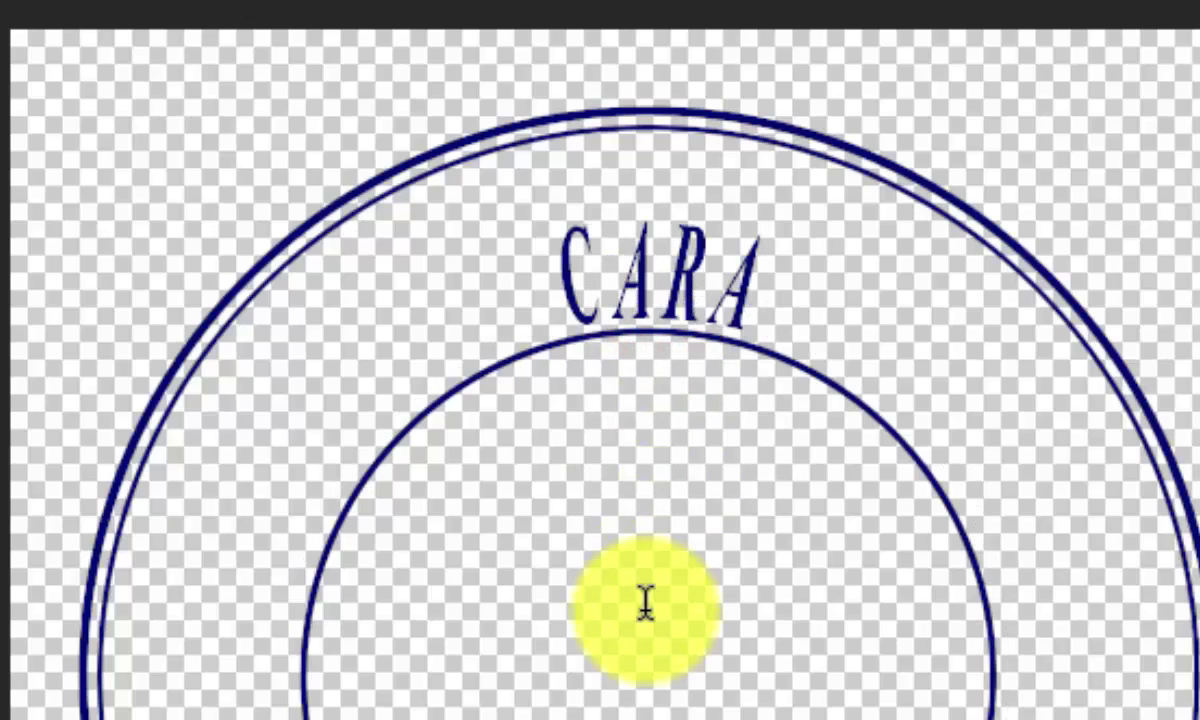
text( MEMBUA)
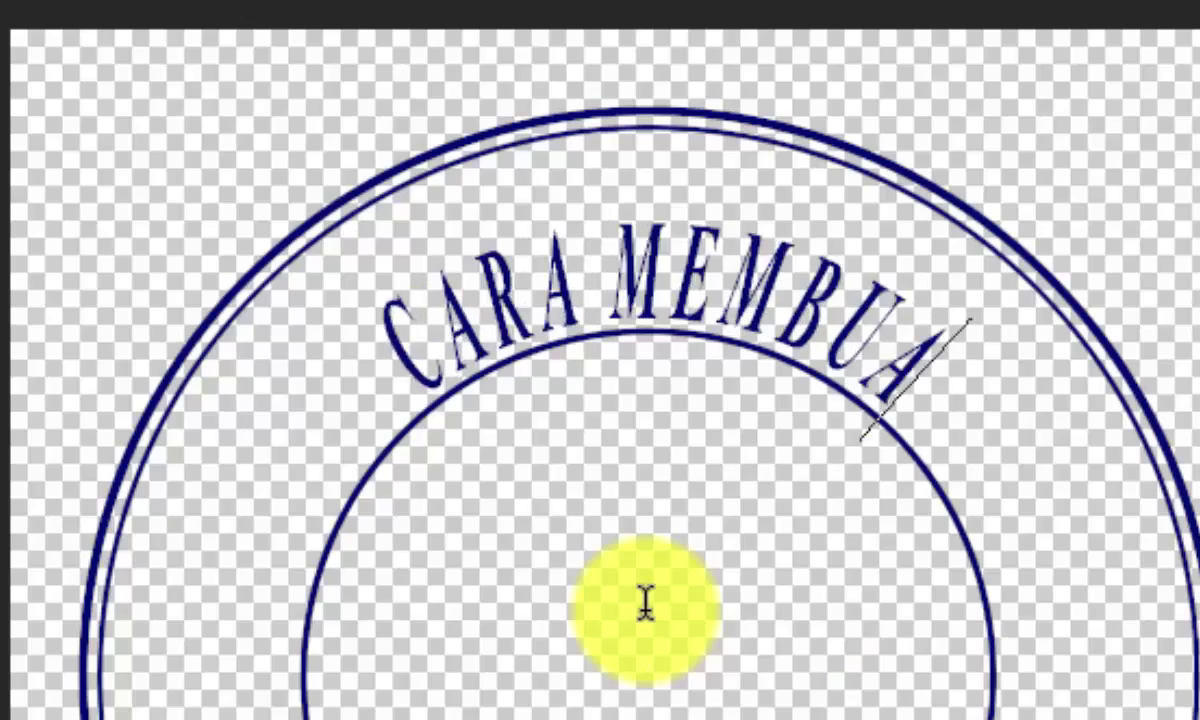
text(T)
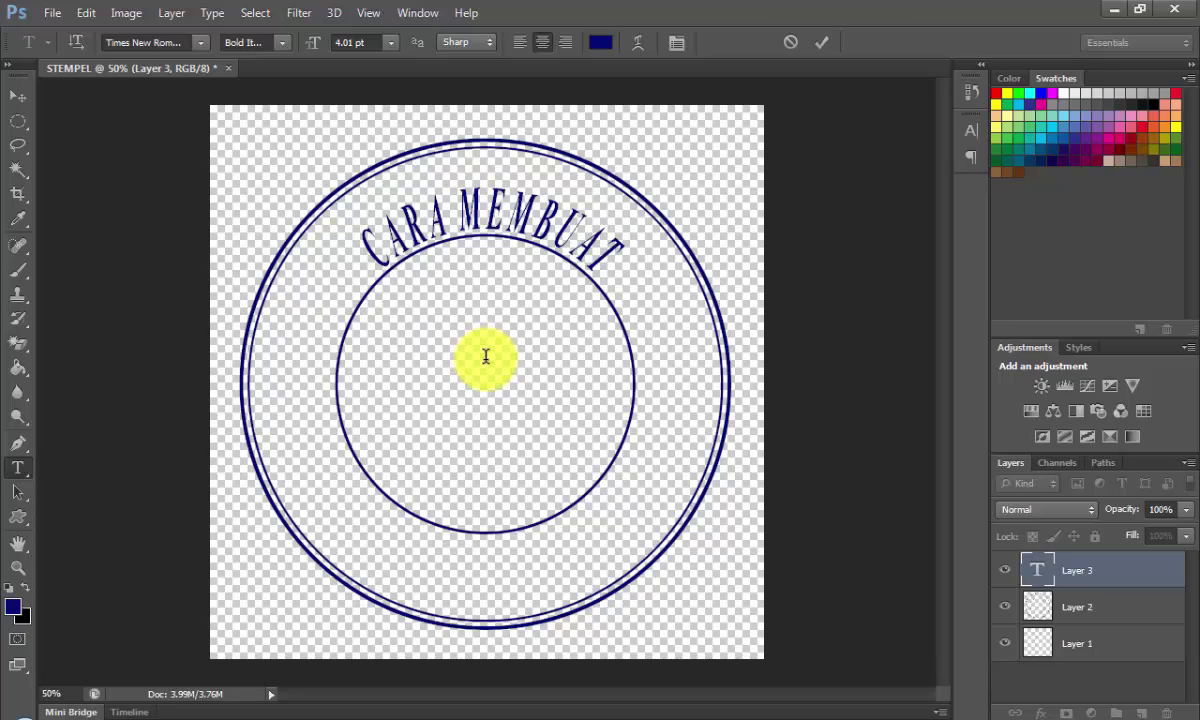
Step: Set the CARA MEMBUAT text to Times New Roman Bold
triple_click(511, 207)
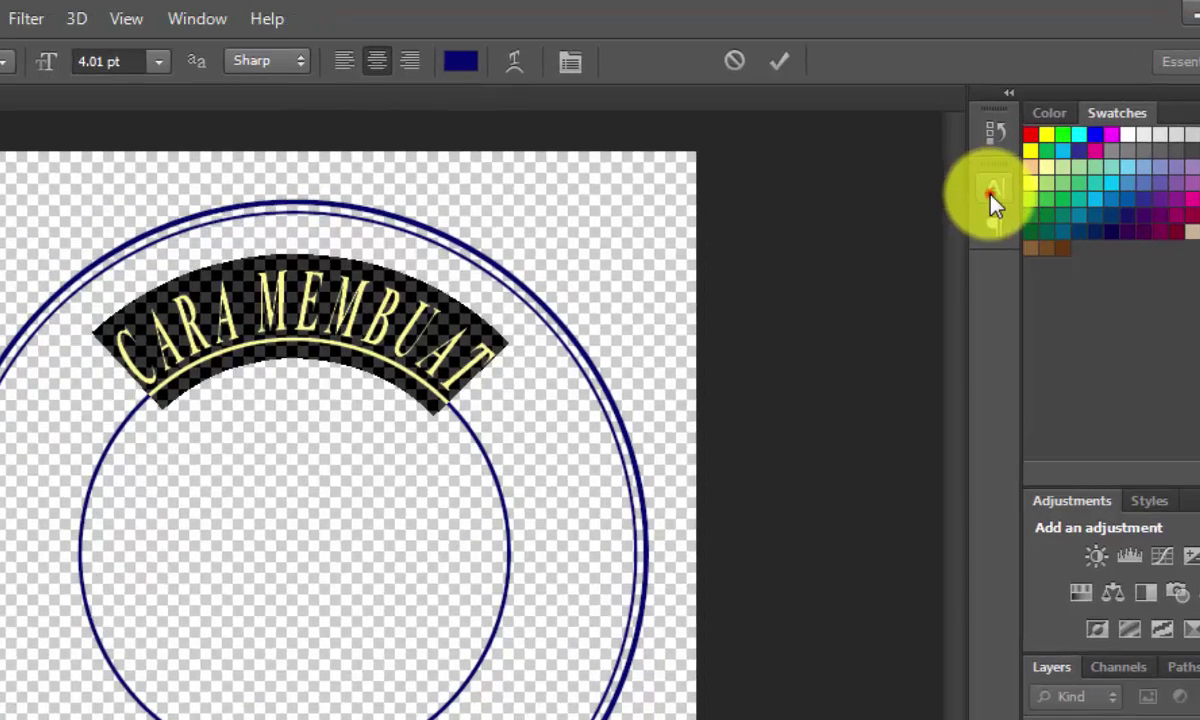
click(985, 186)
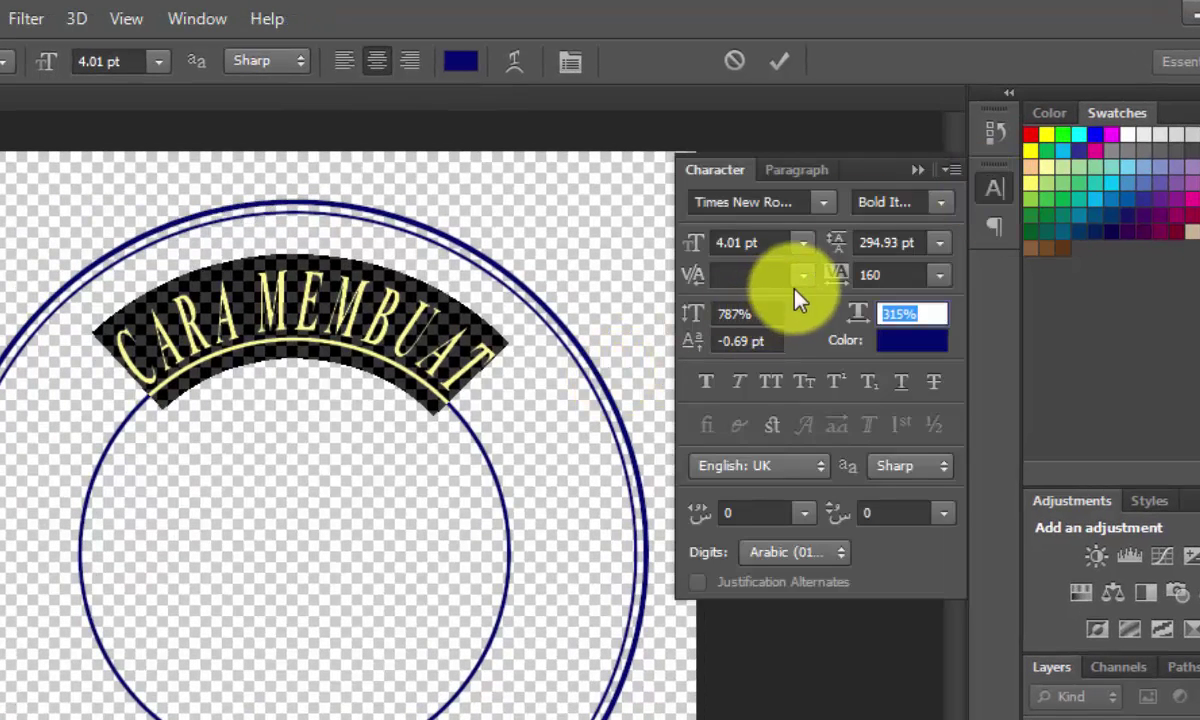
click(823, 205)
click(825, 232)
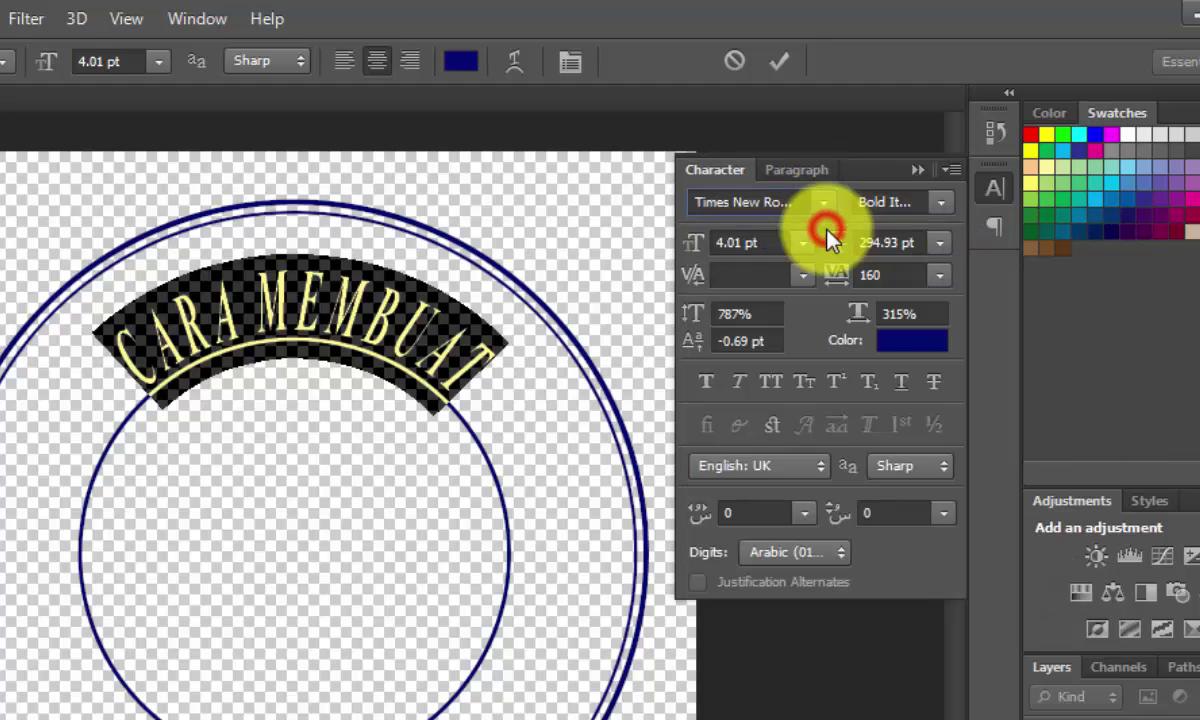
click(940, 203)
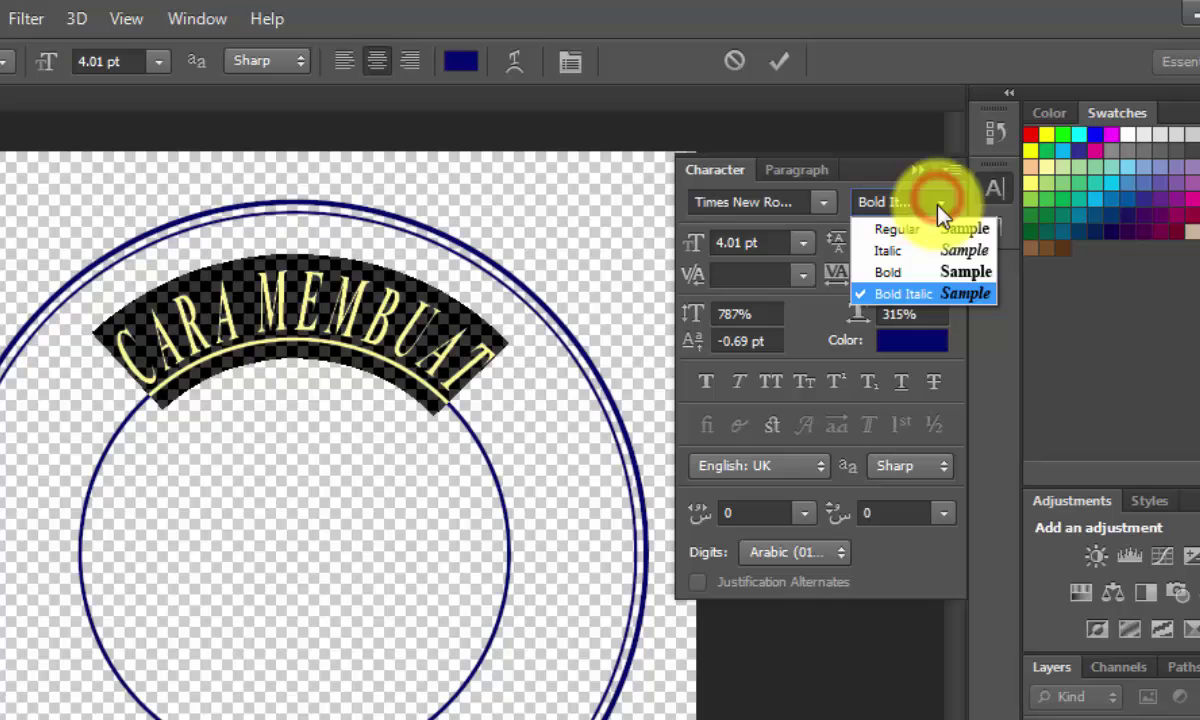
click(928, 278)
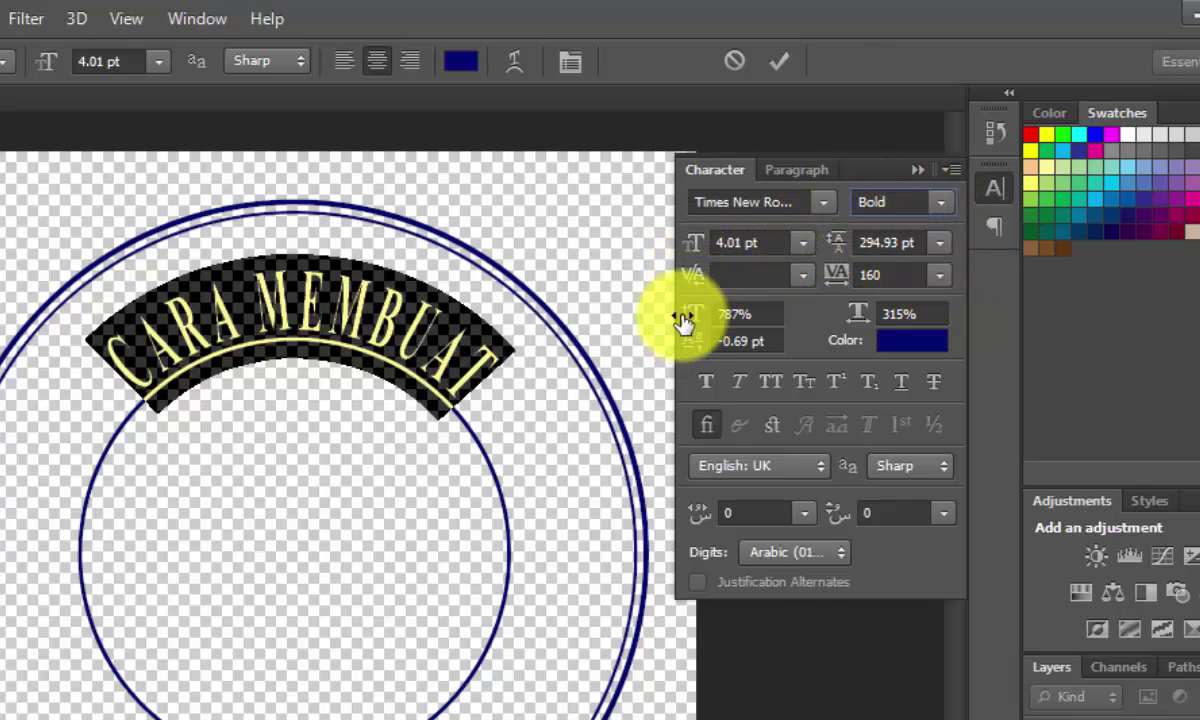
Step: Give it 976% vertical scale and 6.01 pt size, and widen the letters
drag(682, 316, 1111, 297)
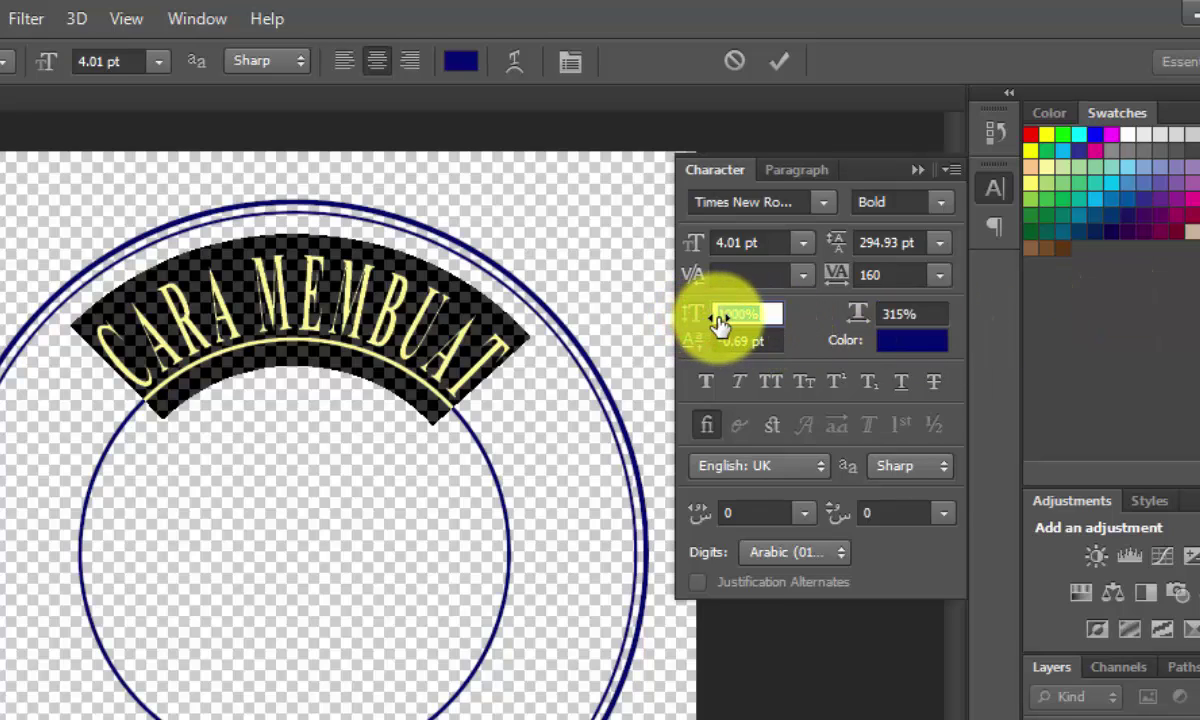
drag(720, 320, 686, 326)
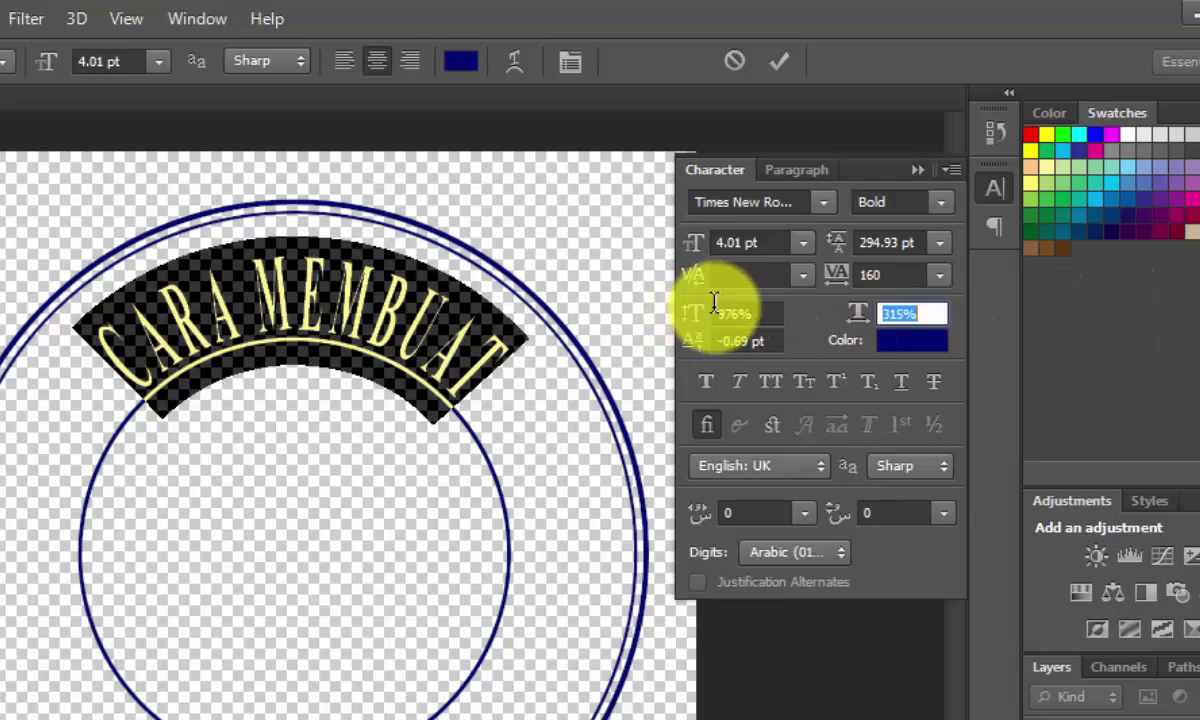
drag(694, 250, 701, 252)
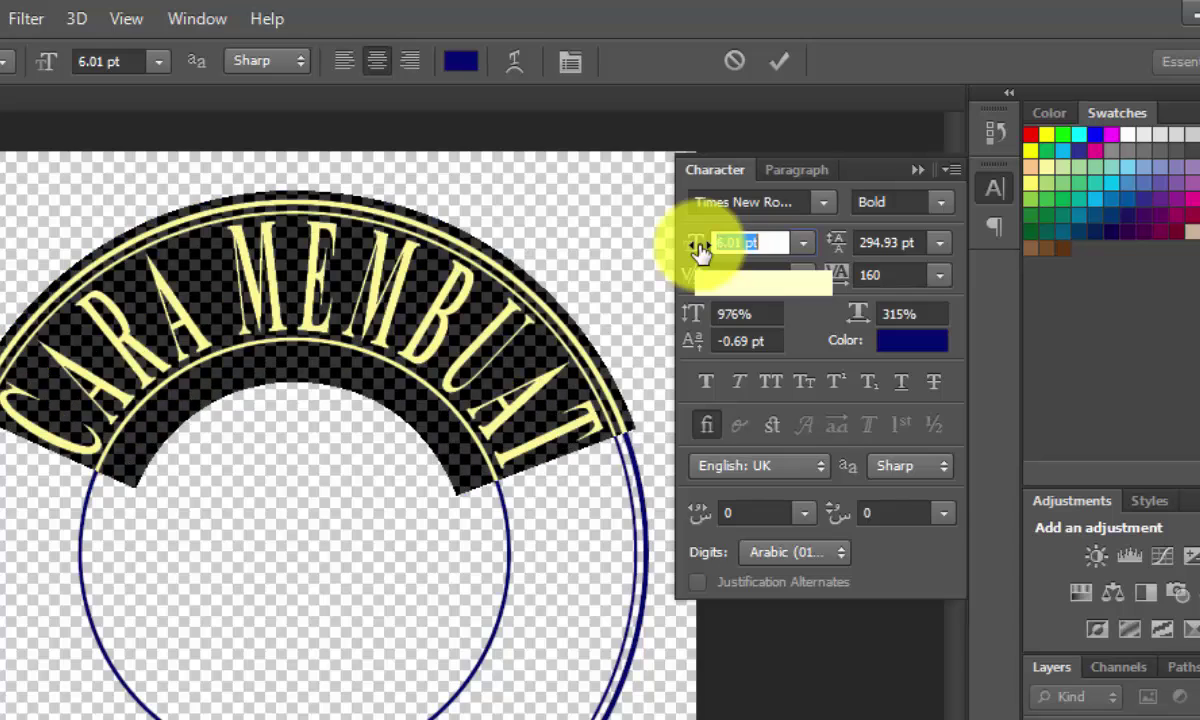
key(Tab)
key(Tab)
key(Tab)
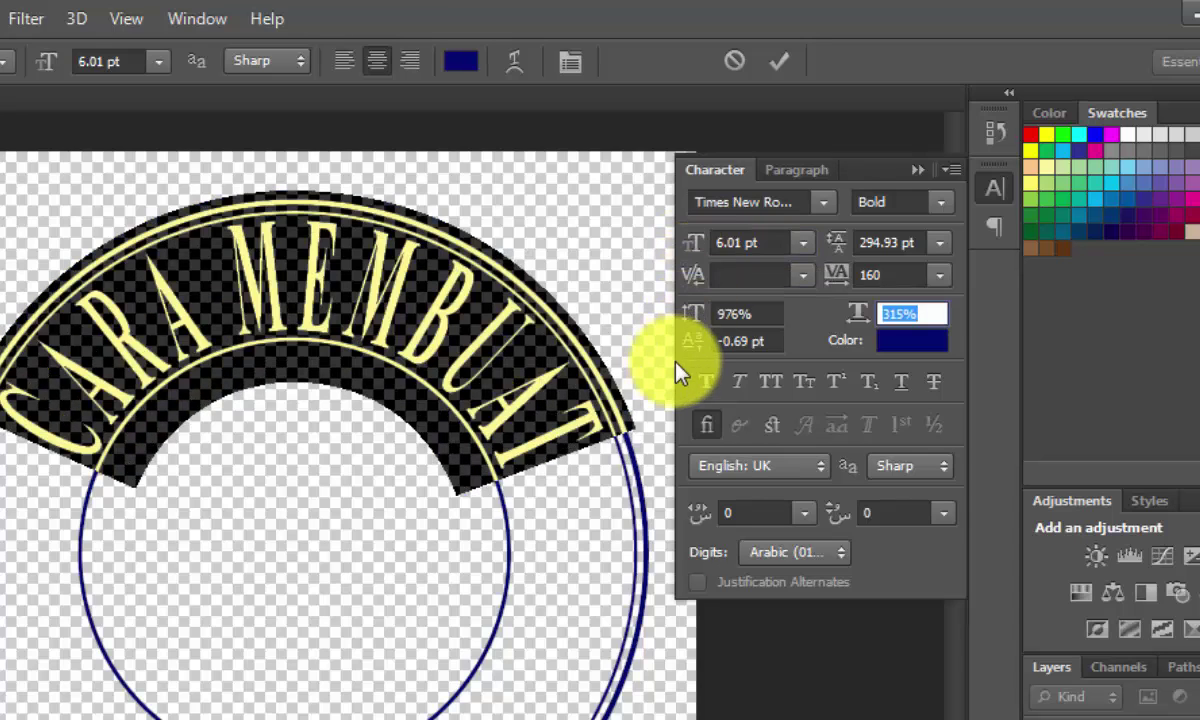
drag(860, 313, 930, 343)
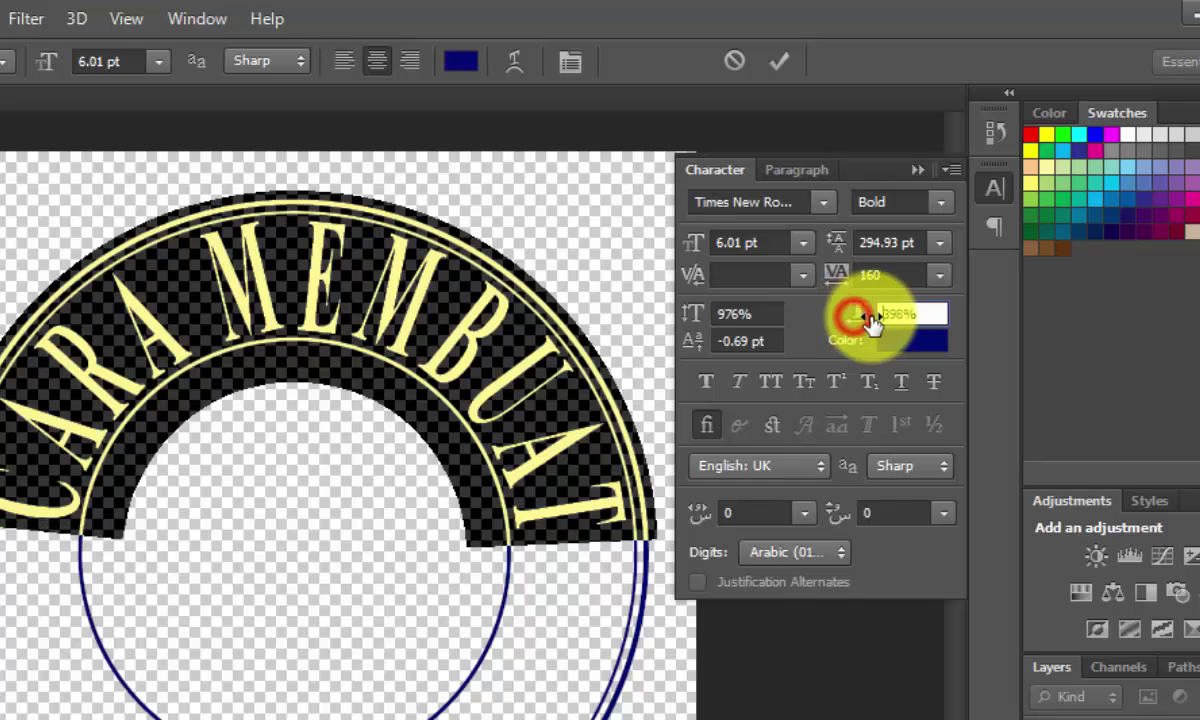
drag(855, 315, 895, 322)
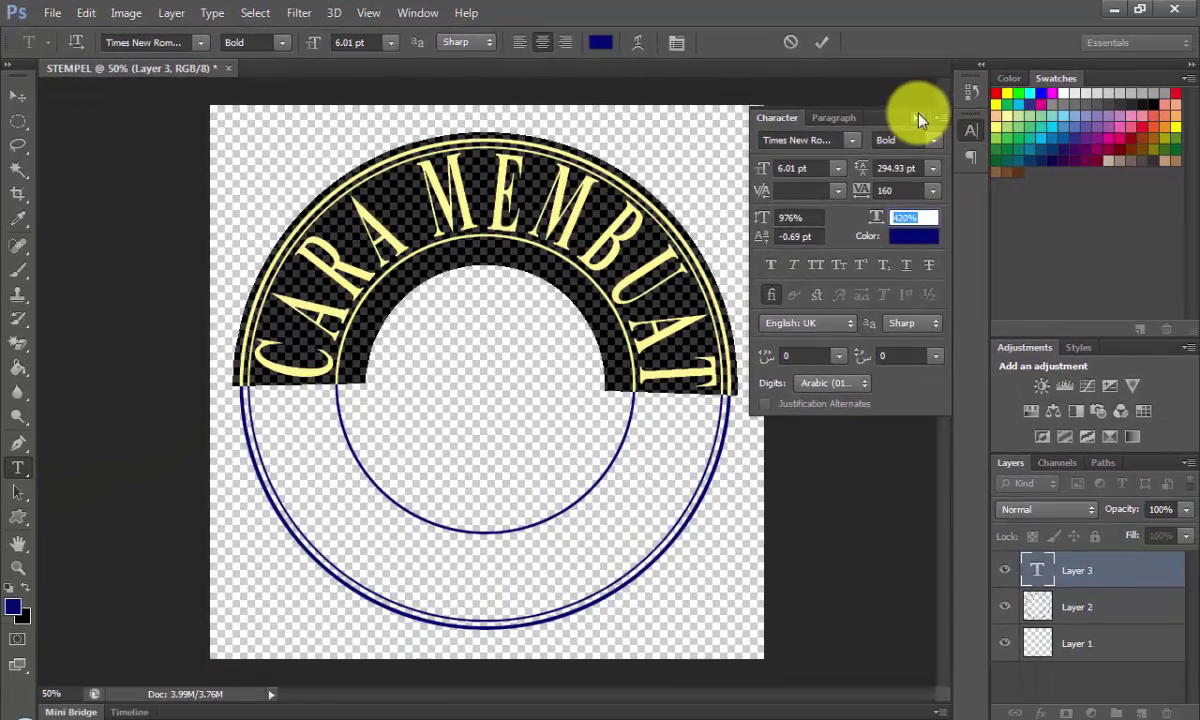
click(919, 107)
Step: Commit the CARA MEMBUAT type layer and add empty Layer 3 above it
click(655, 275)
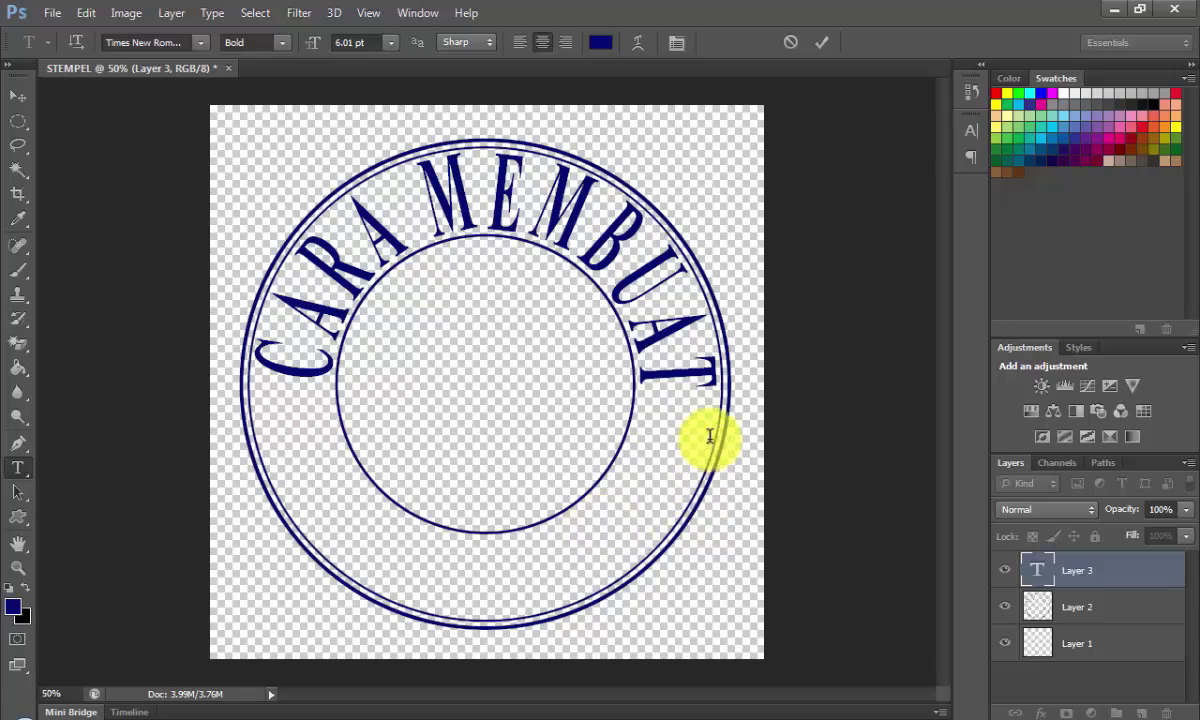
click(20, 100)
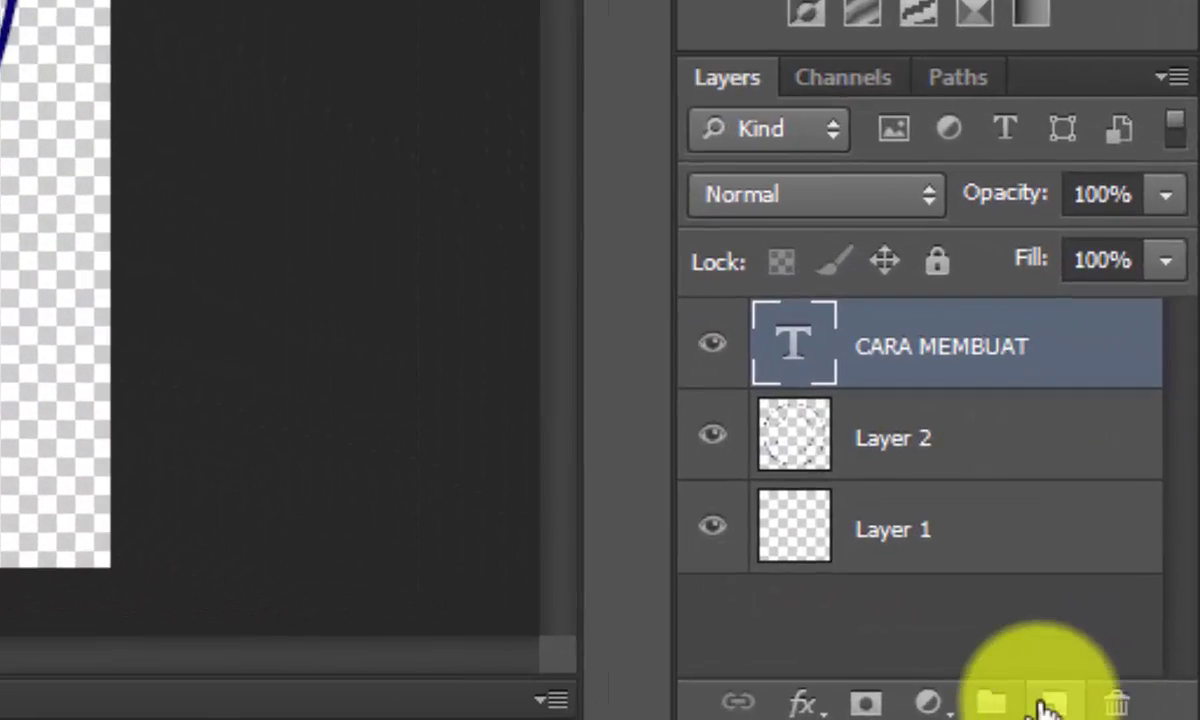
click(1050, 703)
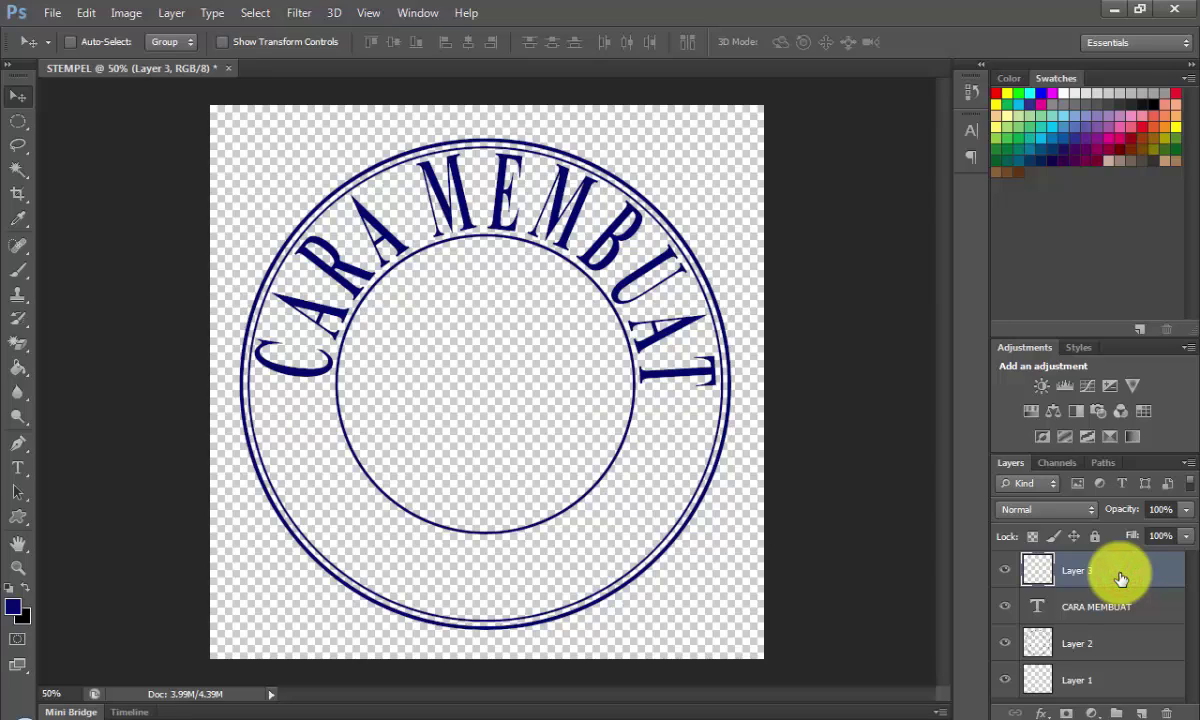
Step: Magic-wand select the area inside the inner circle on Layer 2
click(14, 171)
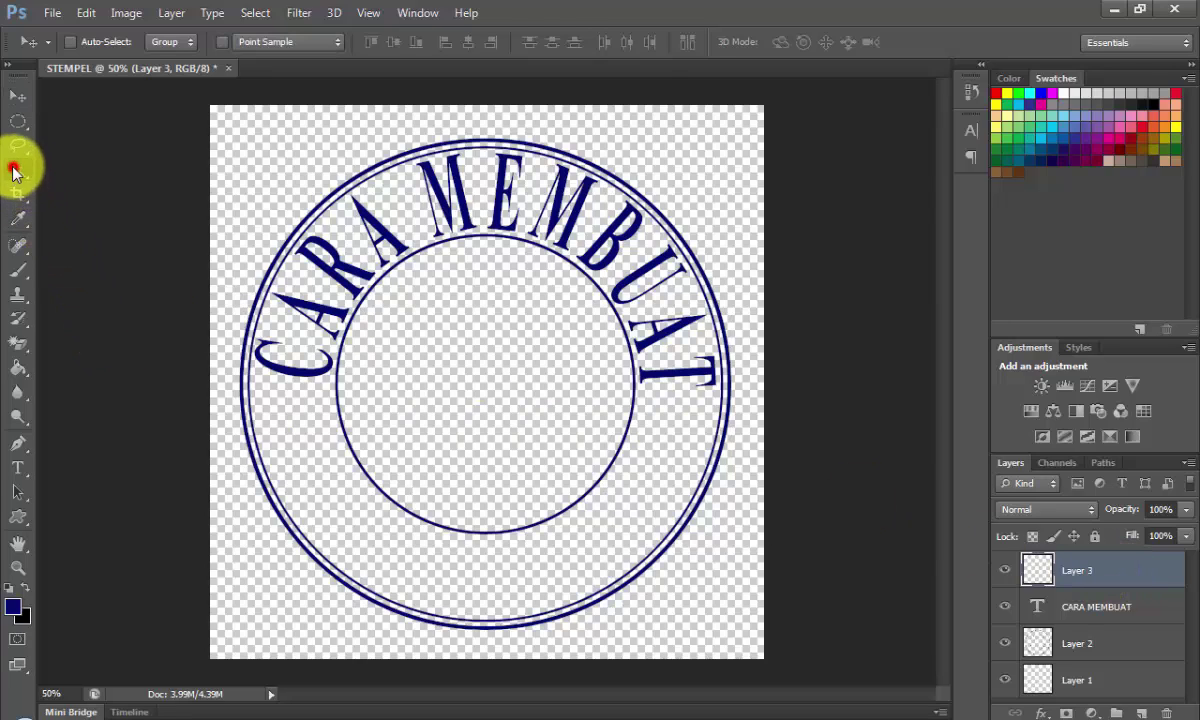
click(485, 396)
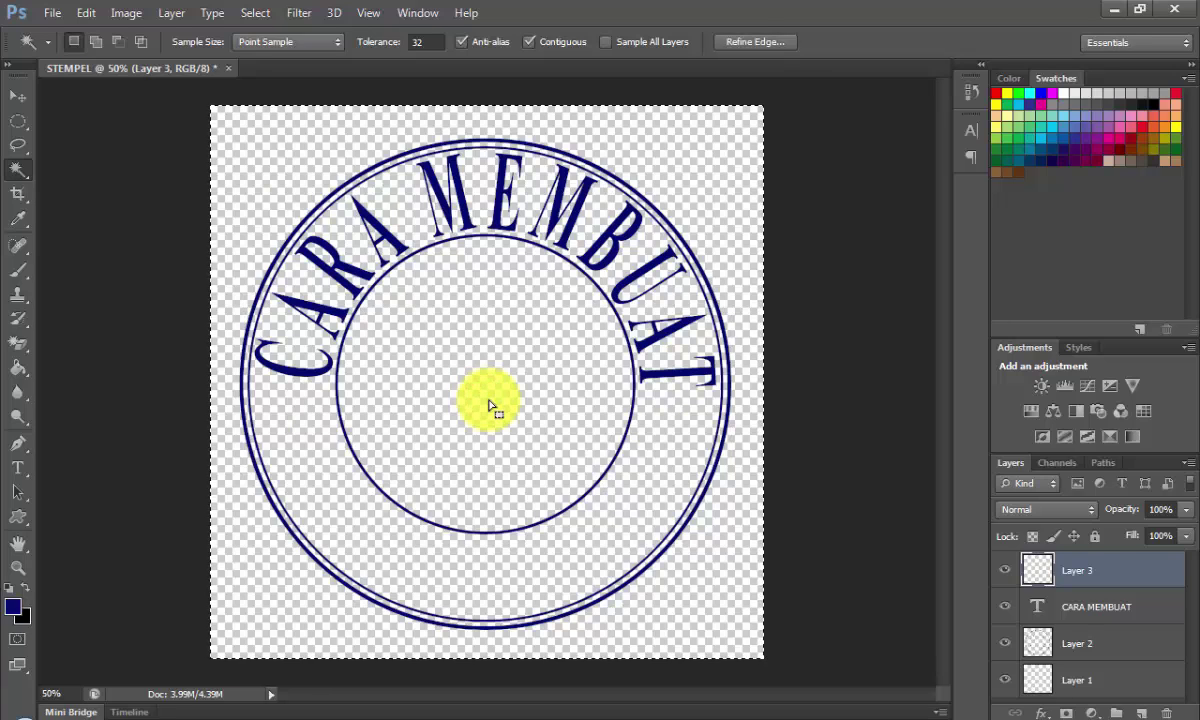
click(1100, 649)
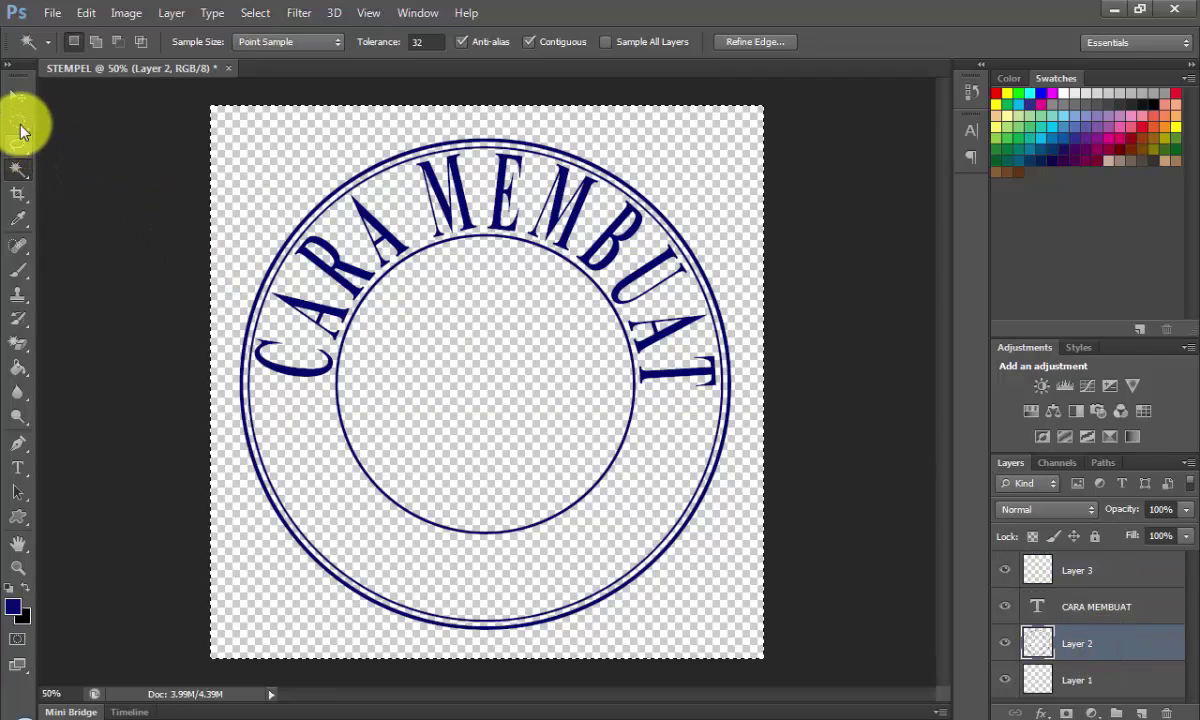
click(18, 172)
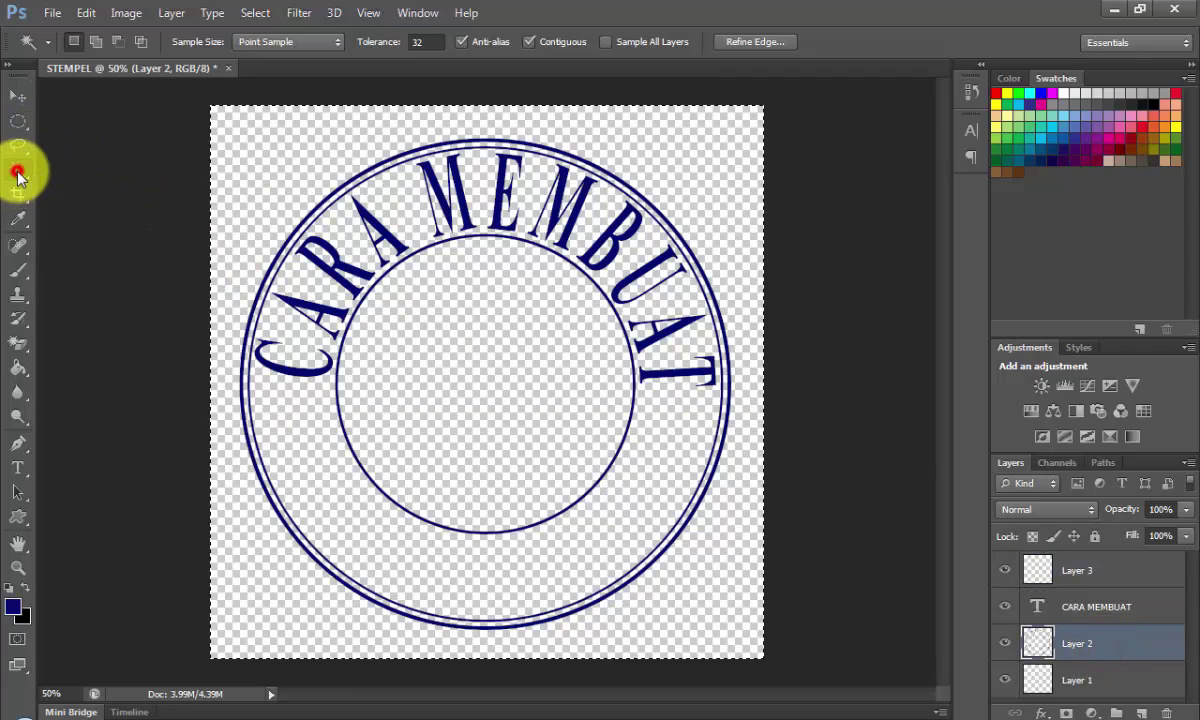
click(482, 393)
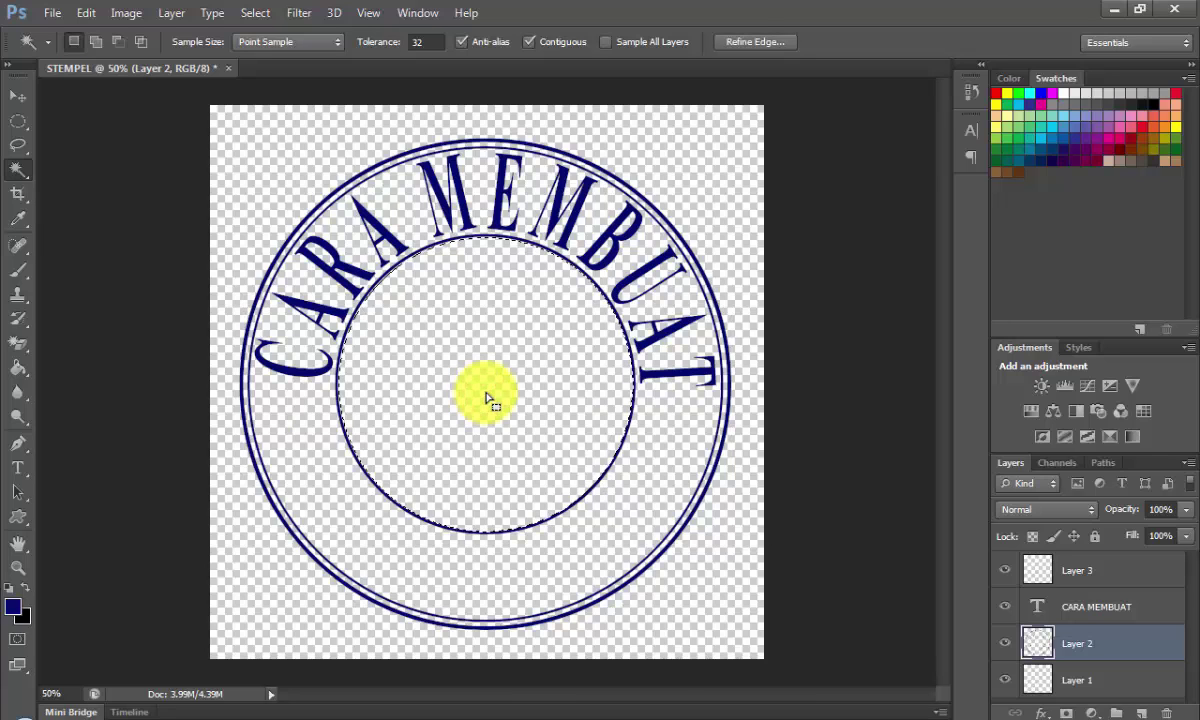
Step: Transform the circular selection to about 155% so it sits inside the outer ring
right_click(486, 399)
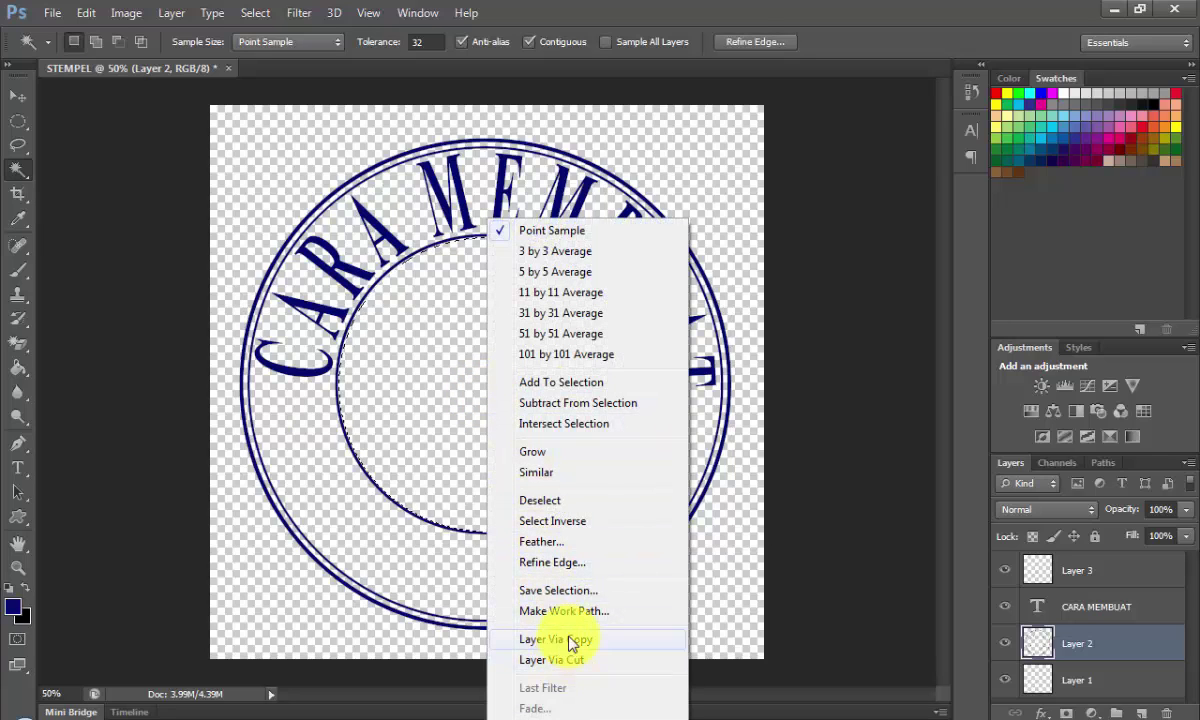
click(14, 110)
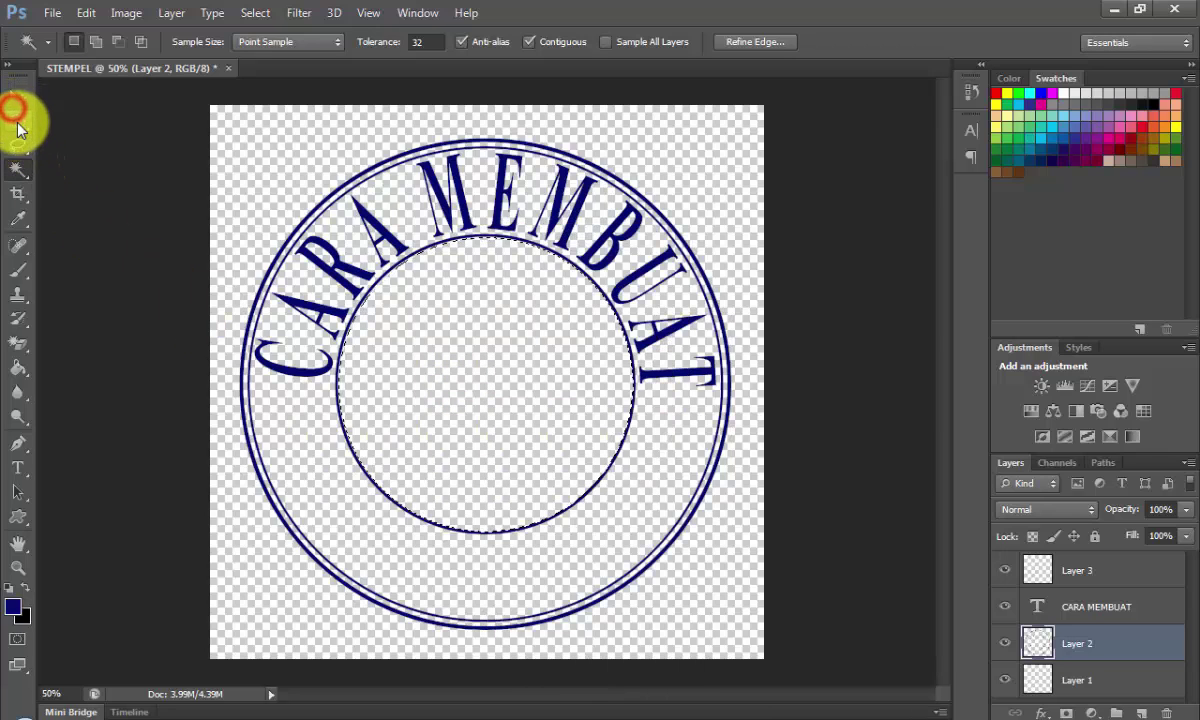
right_click(476, 397)
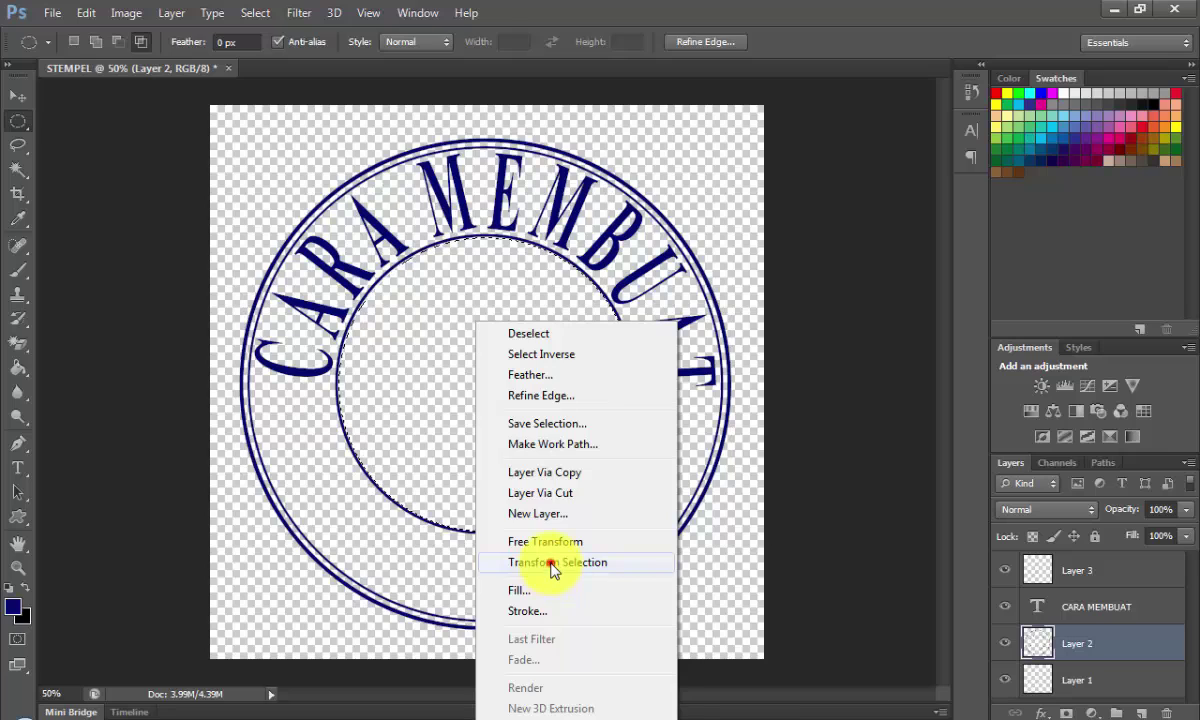
click(553, 564)
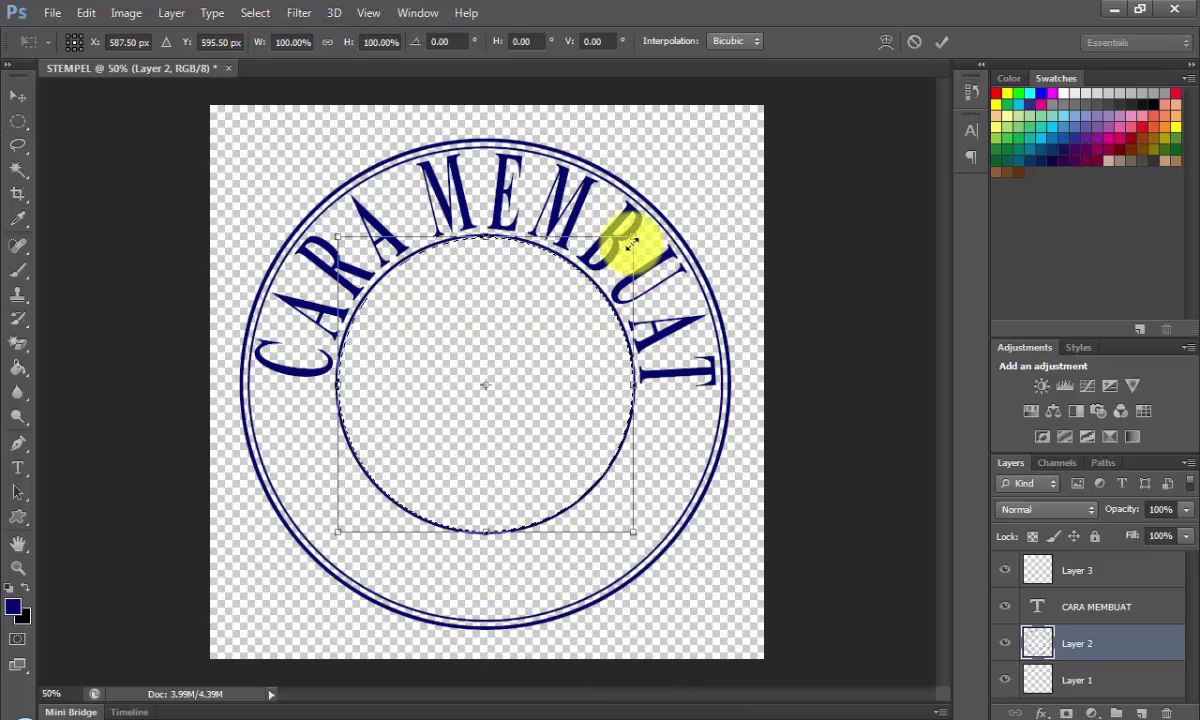
drag(634, 240, 726, 155)
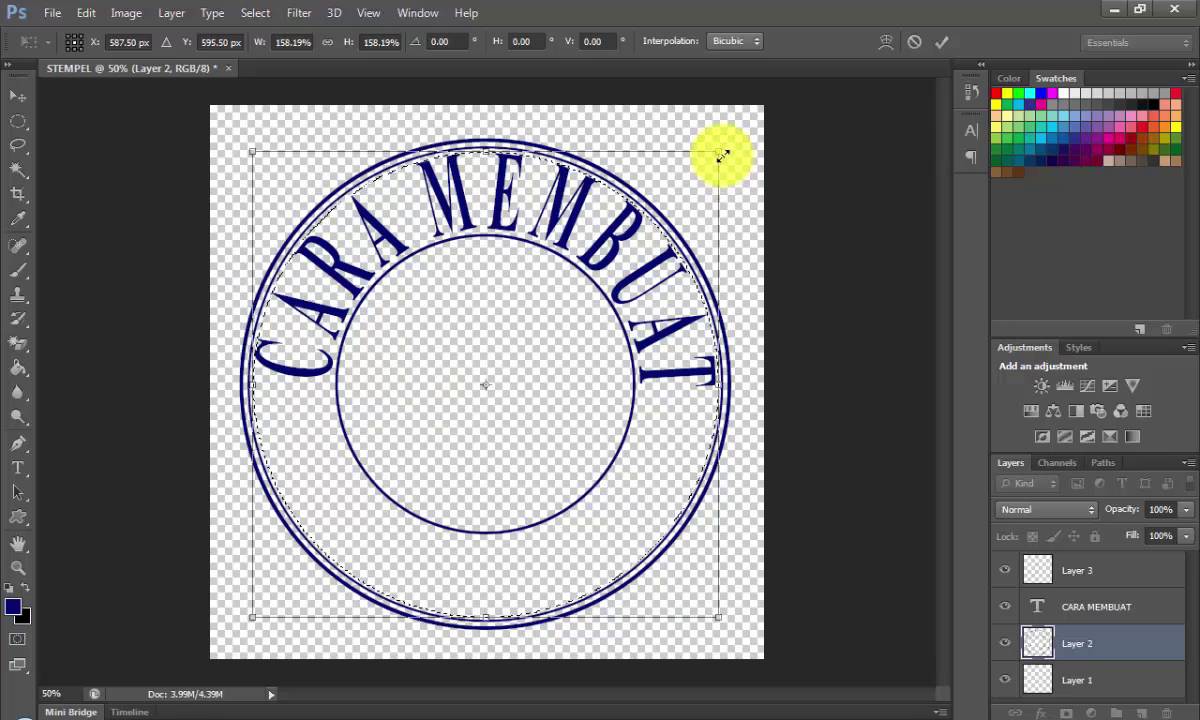
drag(721, 152, 714, 156)
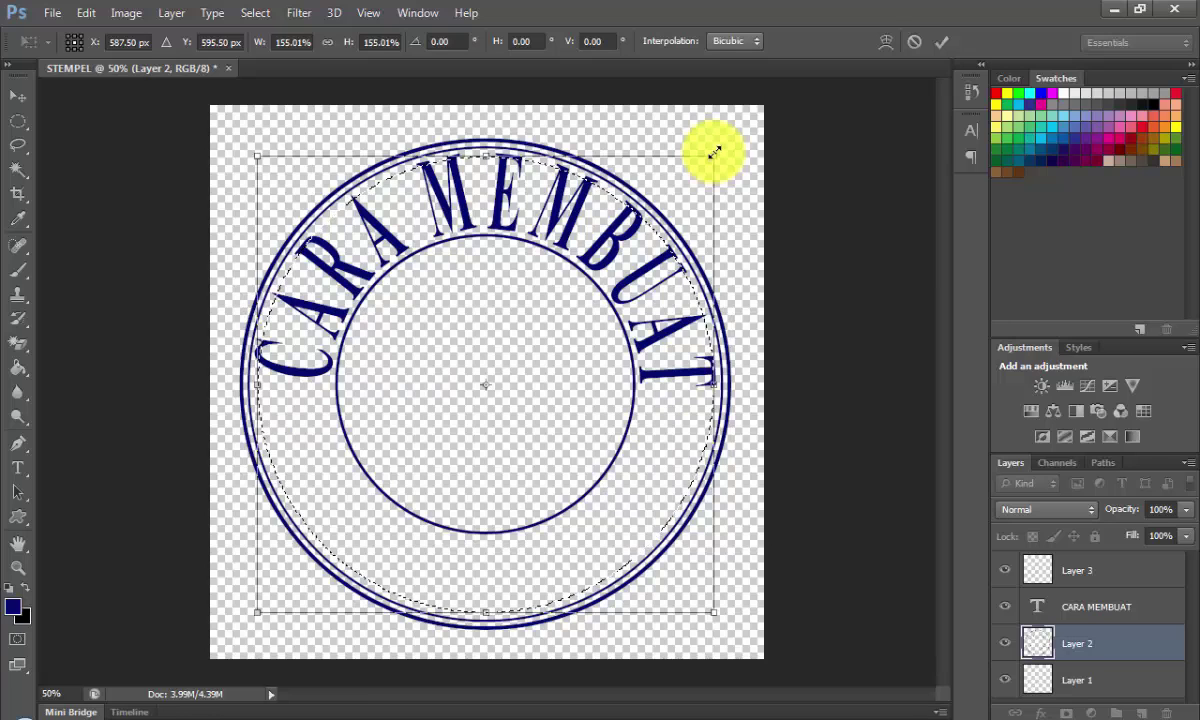
click(941, 45)
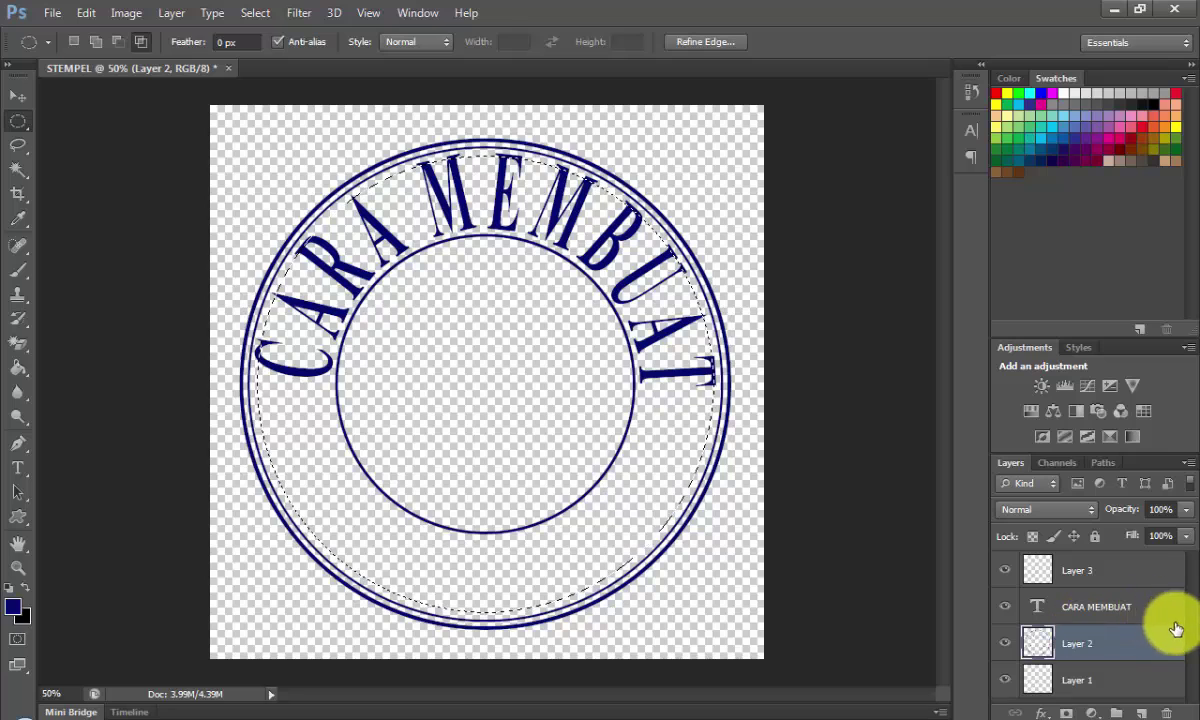
Step: On Layer 3, convert the enlarged circular selection into a work path
click(1134, 571)
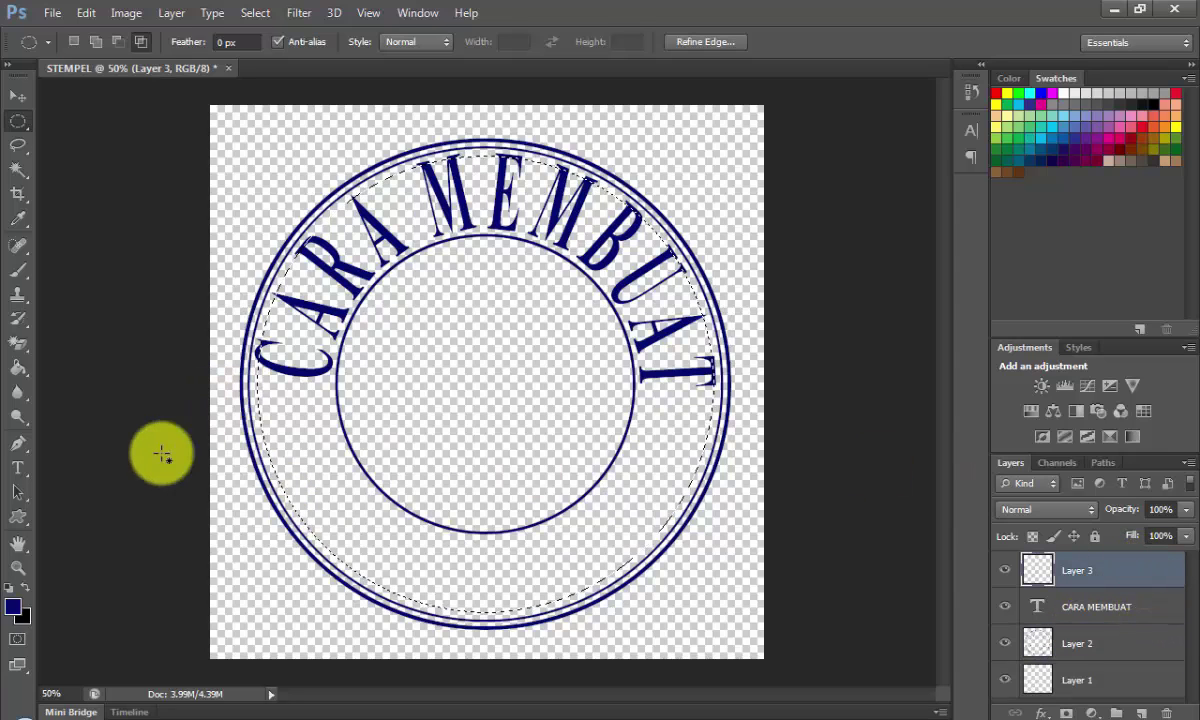
click(18, 468)
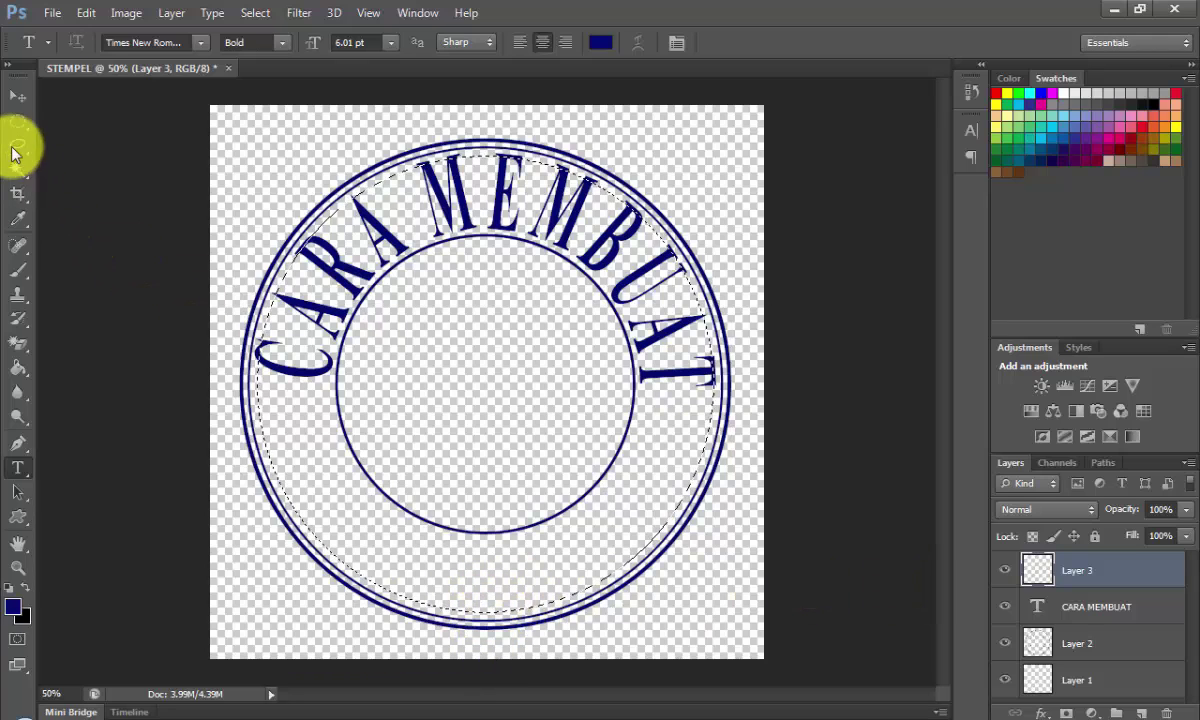
click(16, 122)
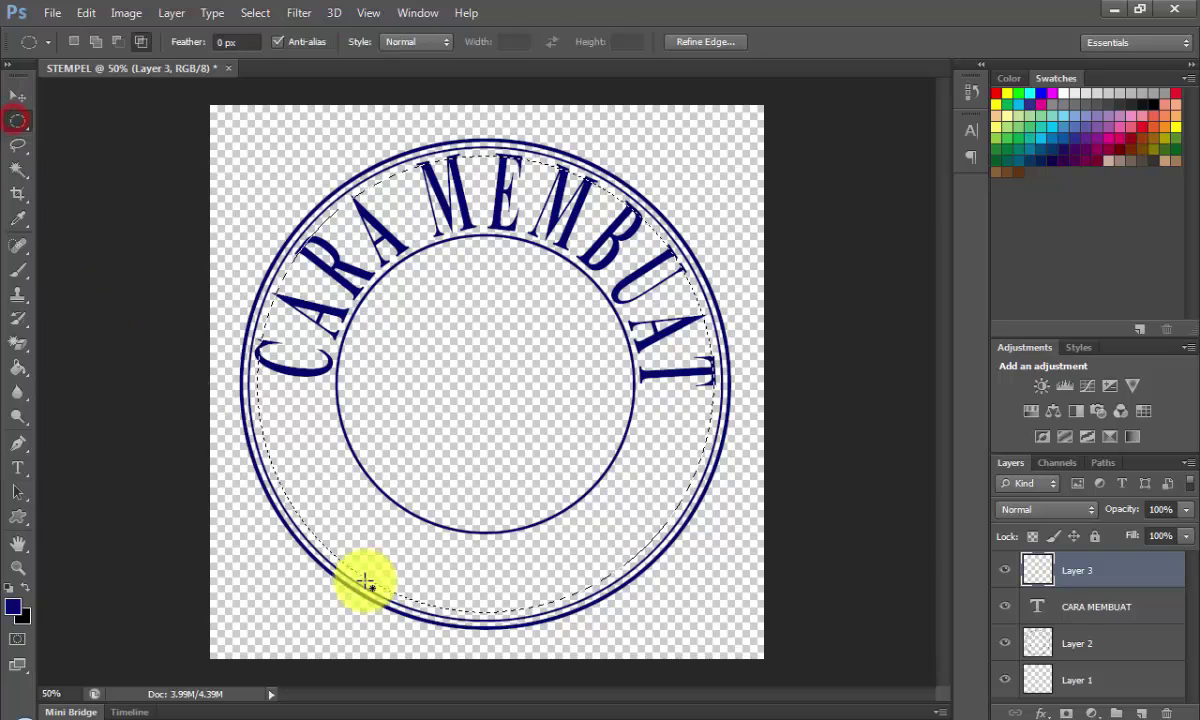
right_click(476, 614)
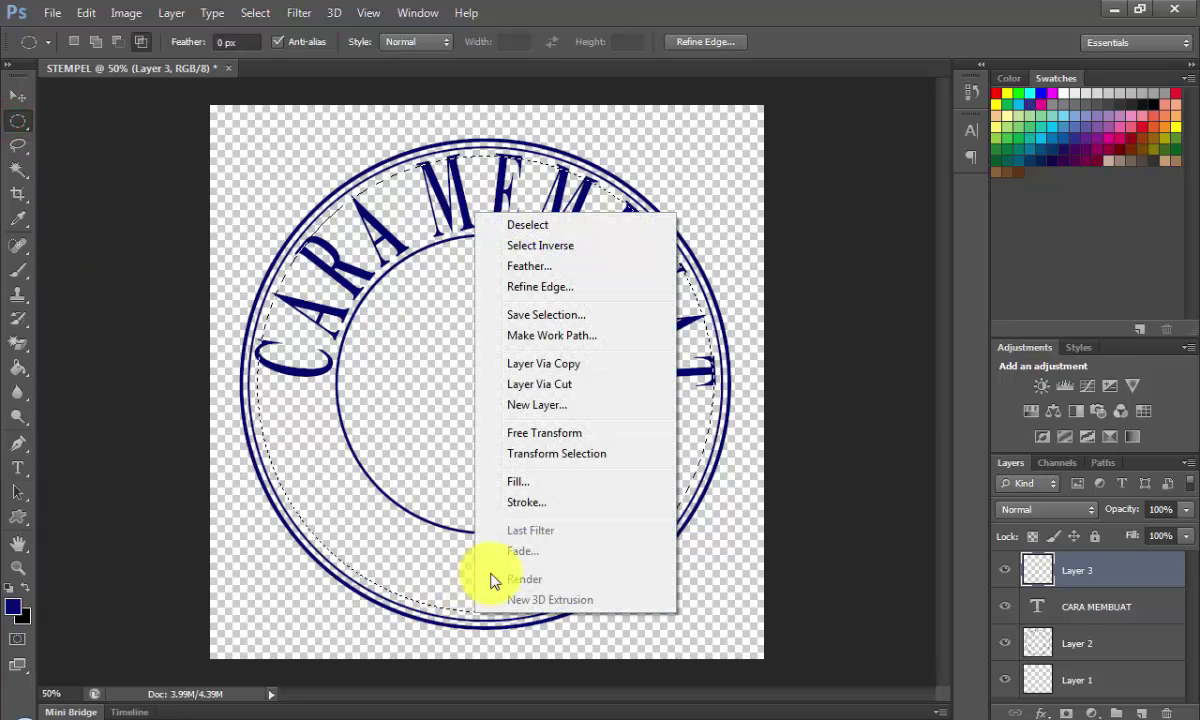
click(566, 338)
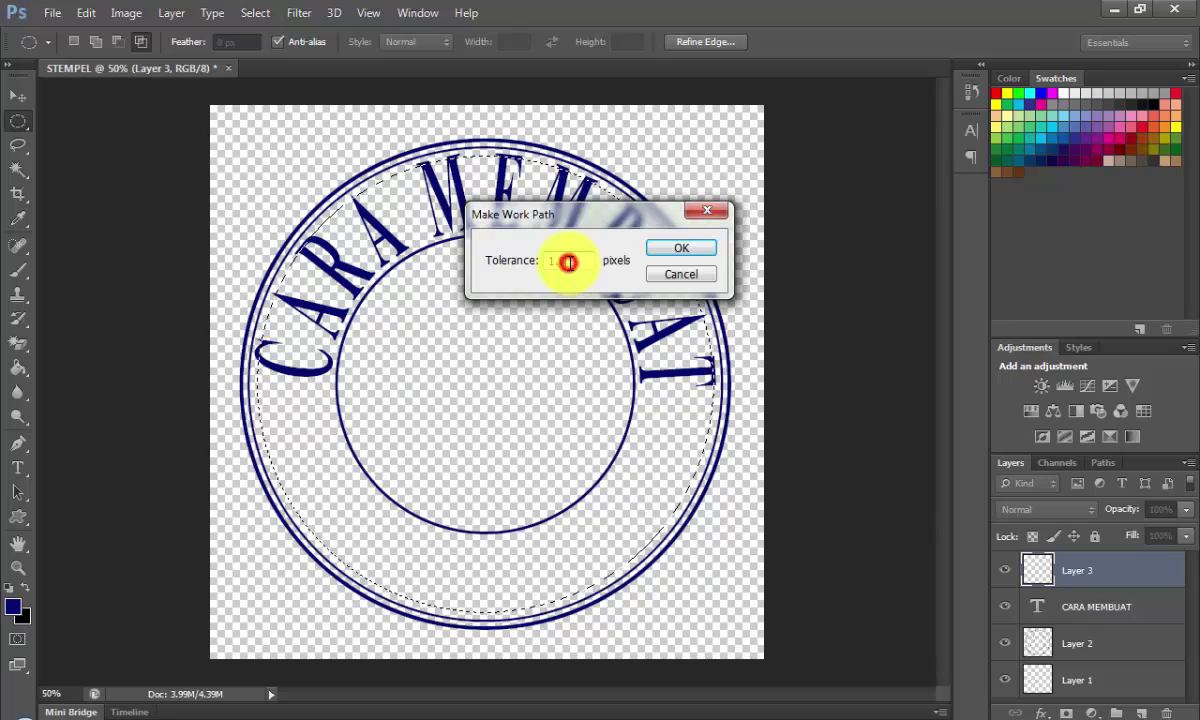
click(679, 246)
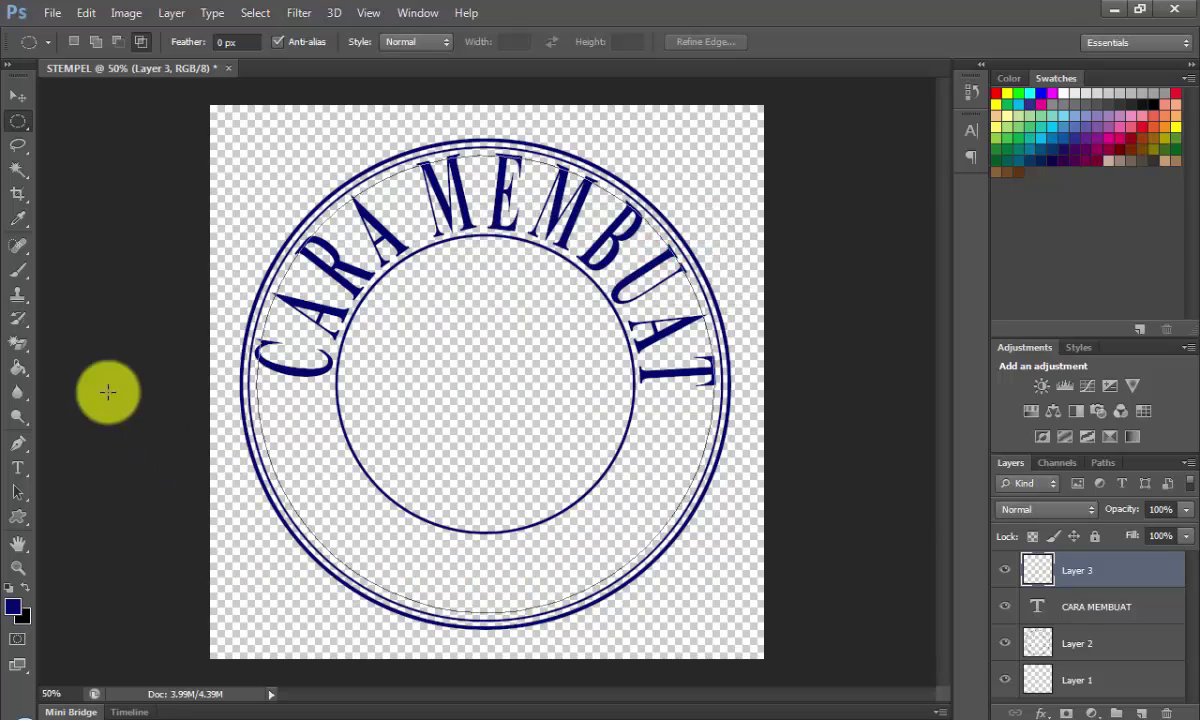
Step: Type STEMPEL on the circular path starting at the stamp's bottom
click(18, 467)
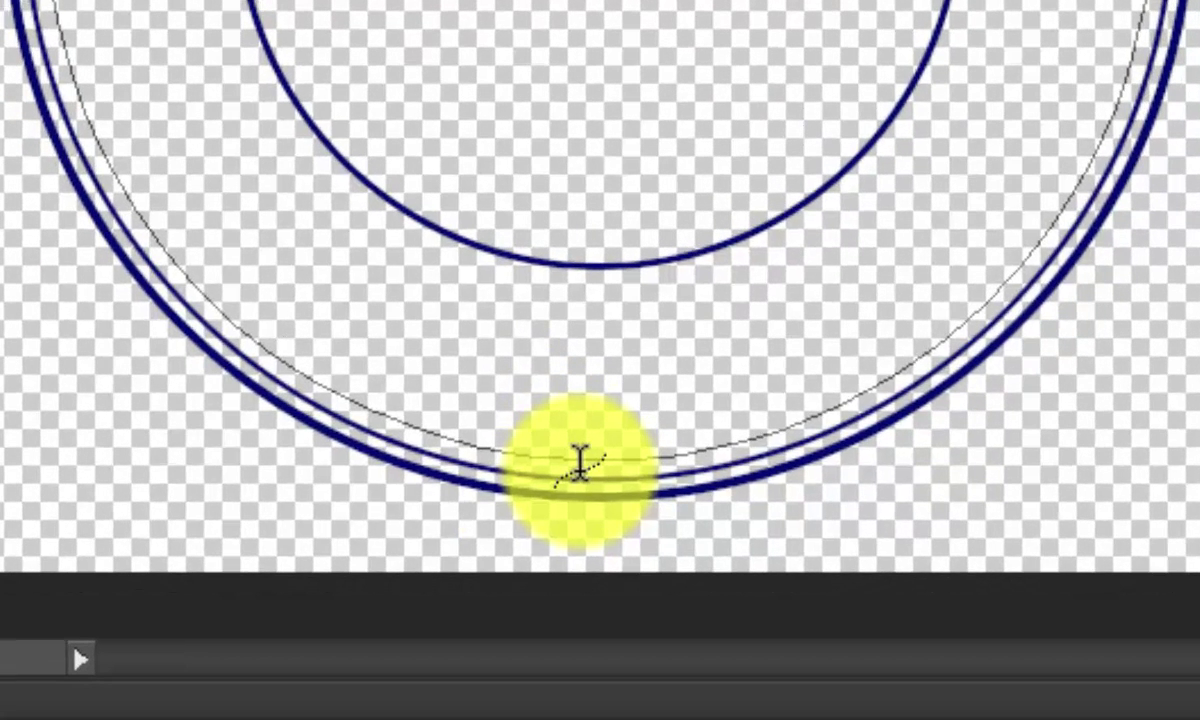
click(494, 588)
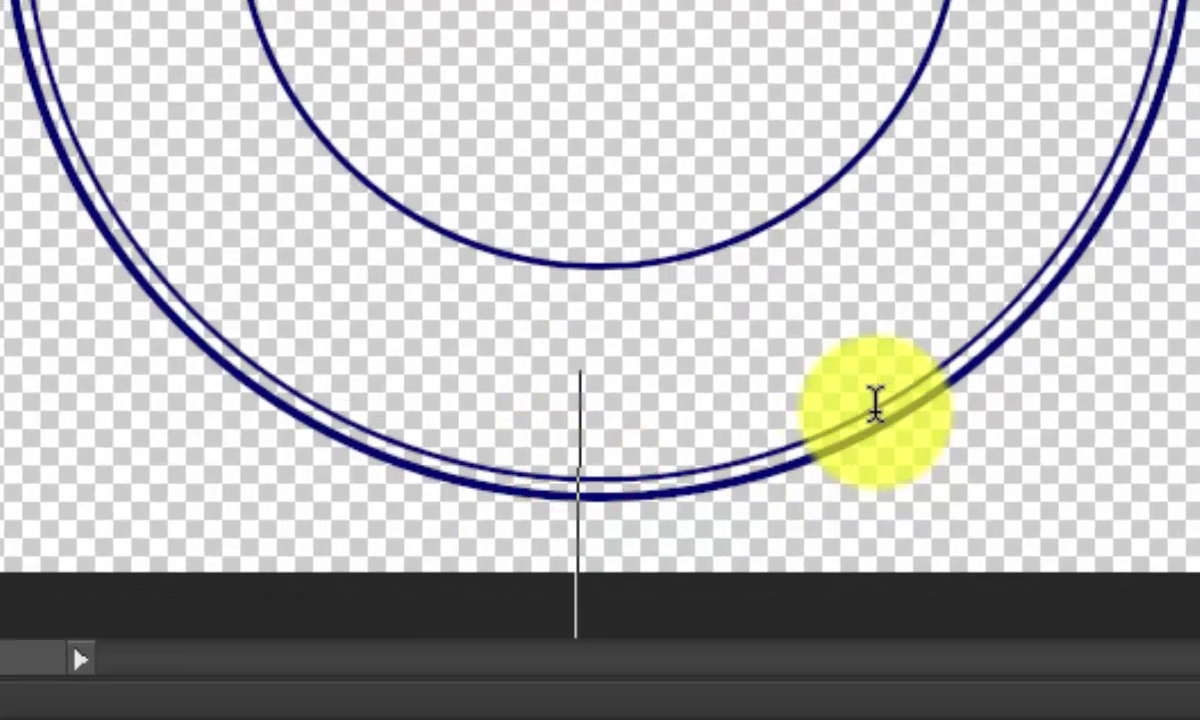
text(STEMP)
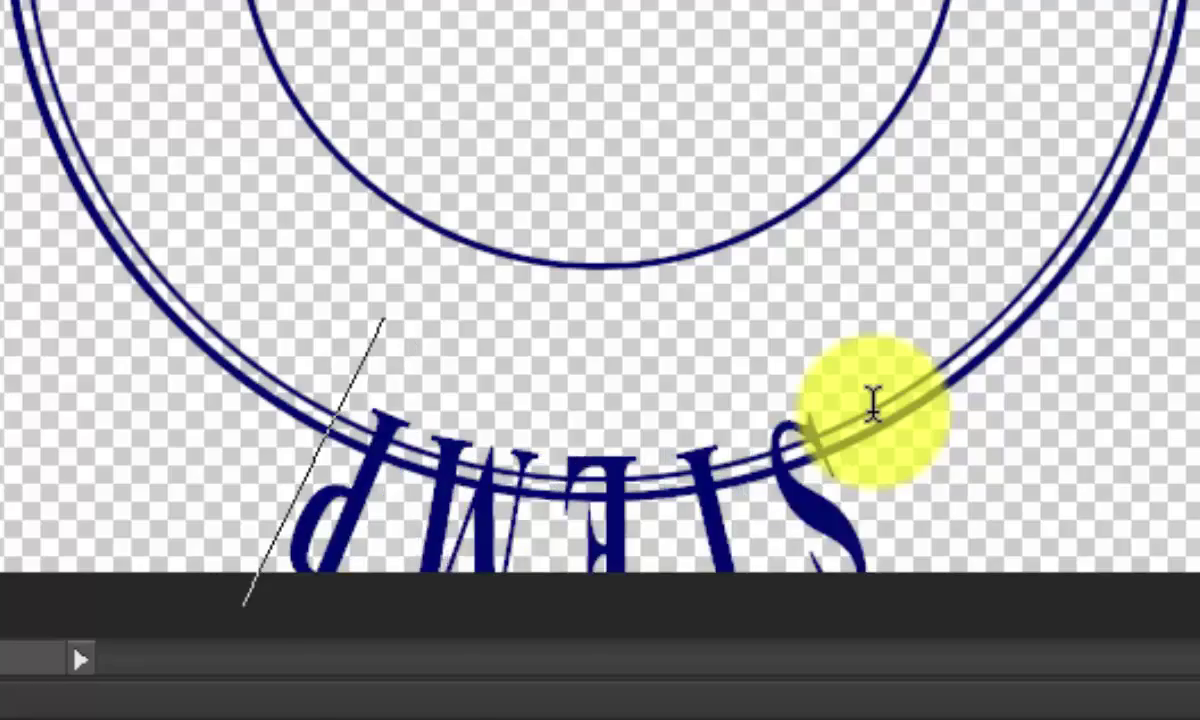
text(EL)
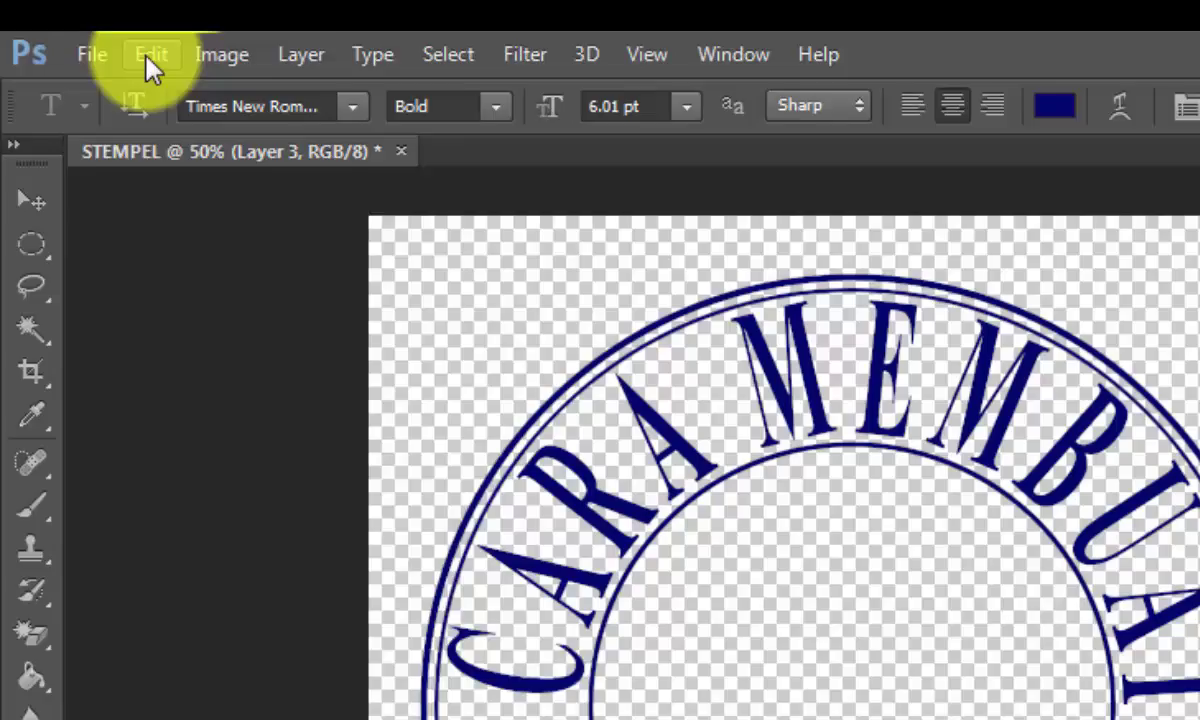
Step: Flip the STEMPEL text path horizontally with Free Transform Path so it reads upright
click(145, 56)
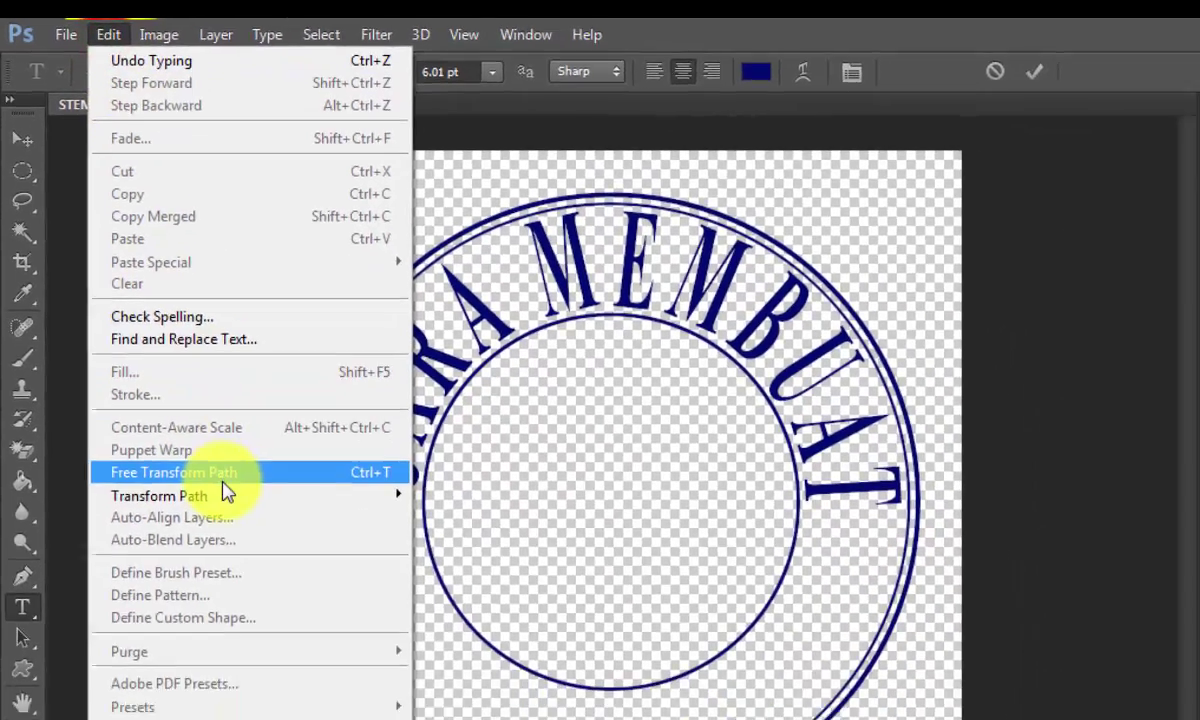
click(222, 476)
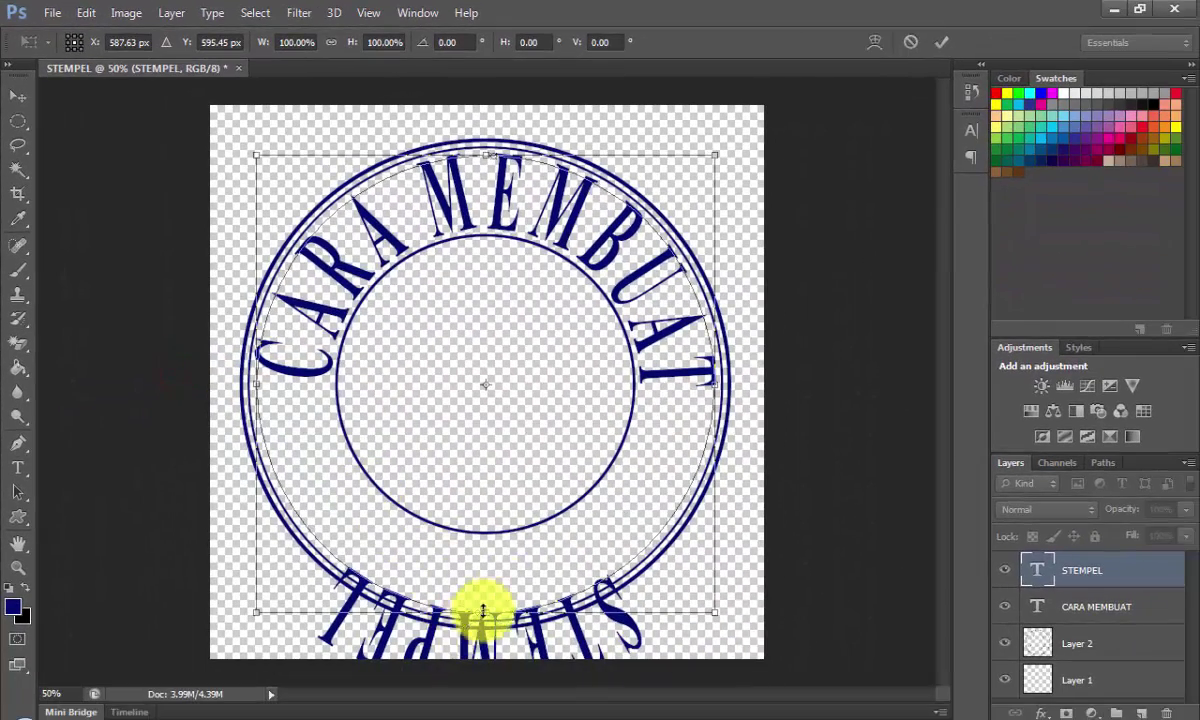
right_click(545, 500)
click(600, 461)
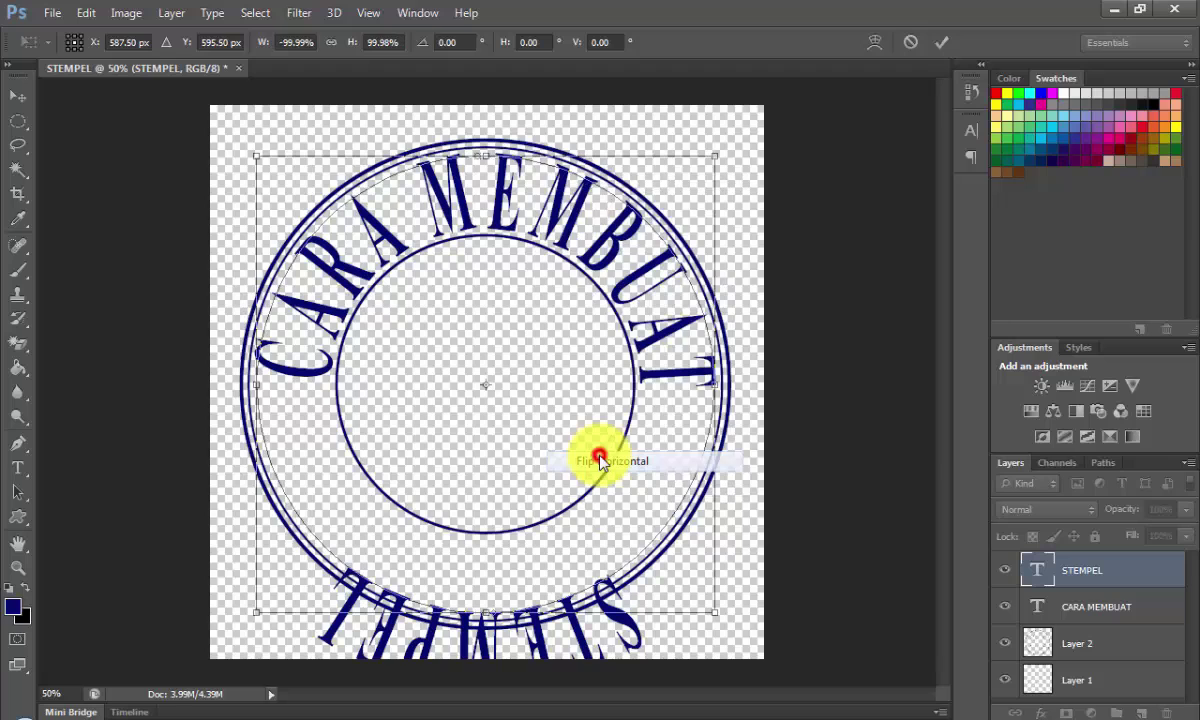
click(941, 44)
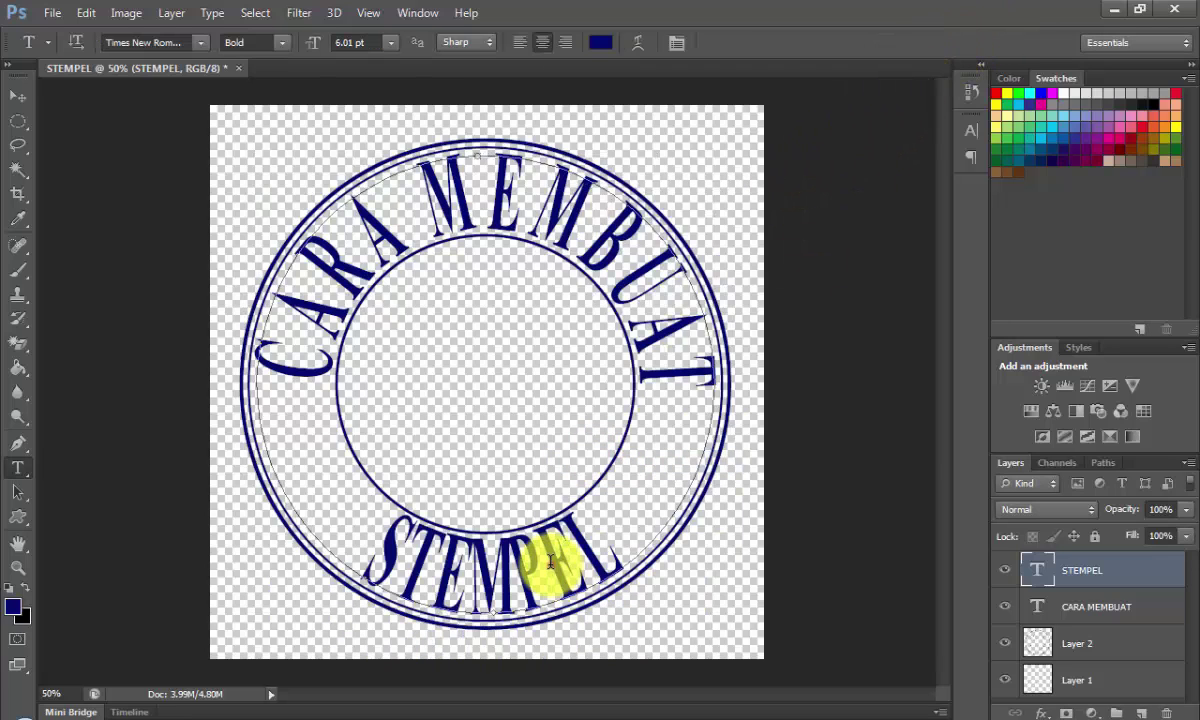
Step: Widen the STEMPEL letters, toggle ligatures and set the font style to Regular
double_click(550, 565)
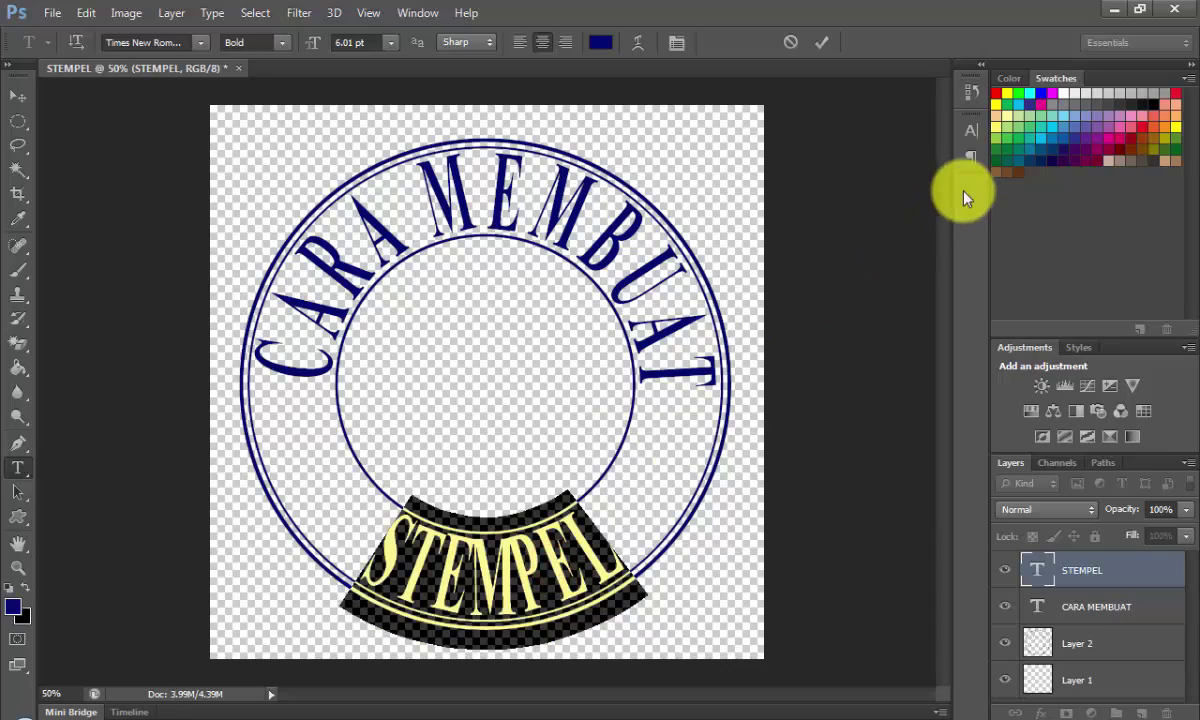
click(972, 140)
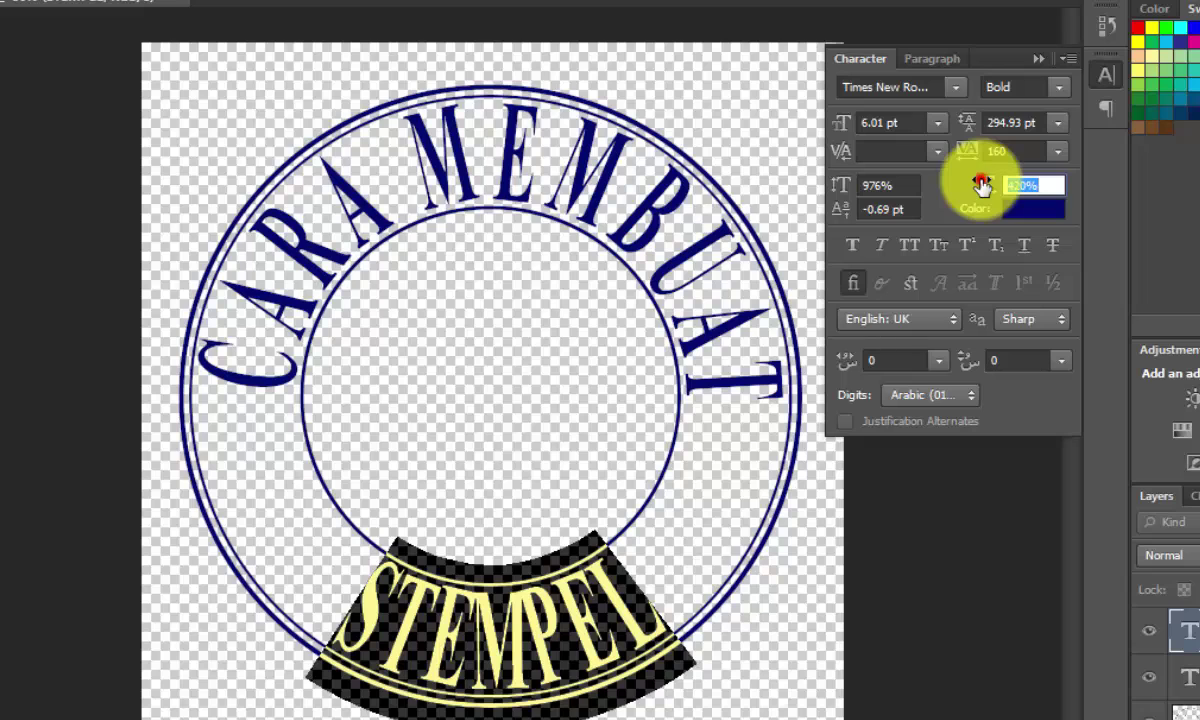
drag(981, 185, 1181, 161)
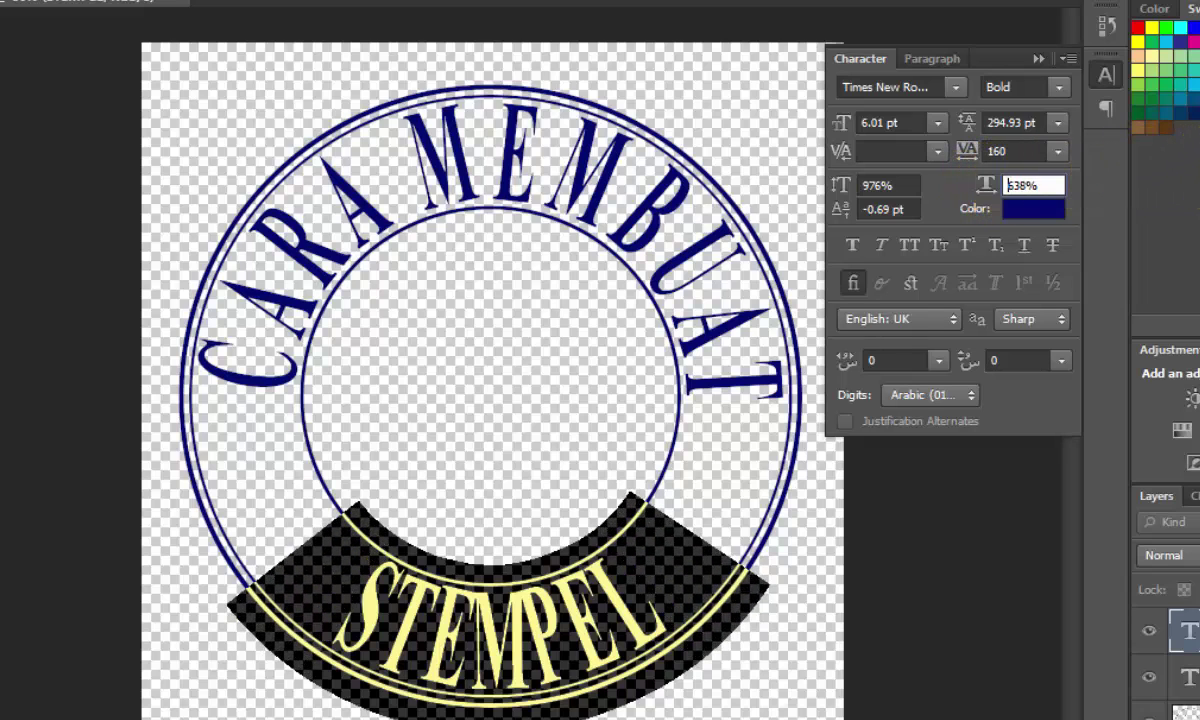
drag(985, 185, 1010, 185)
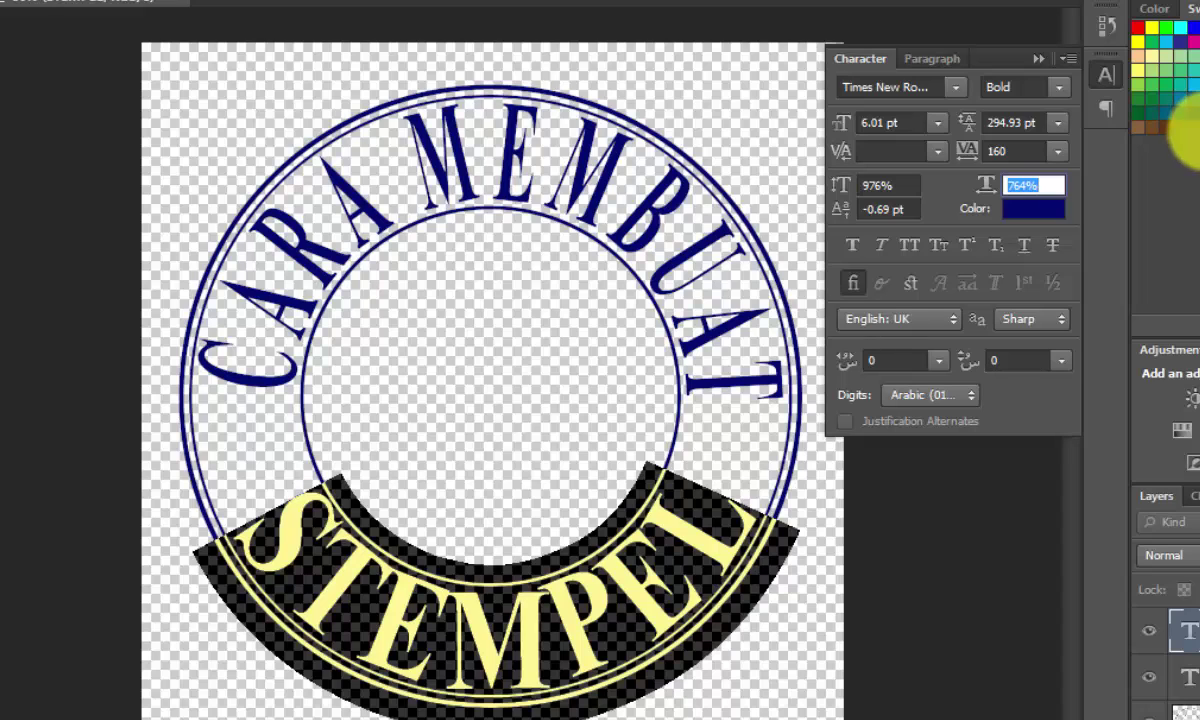
click(1030, 180)
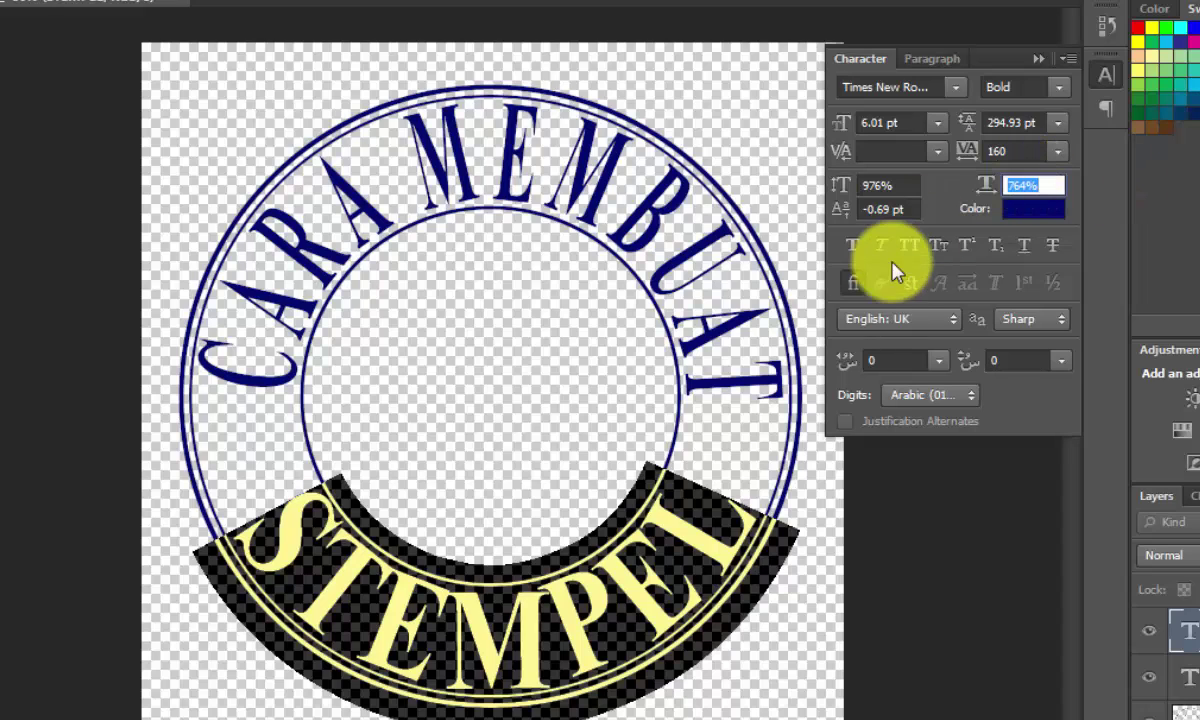
click(866, 281)
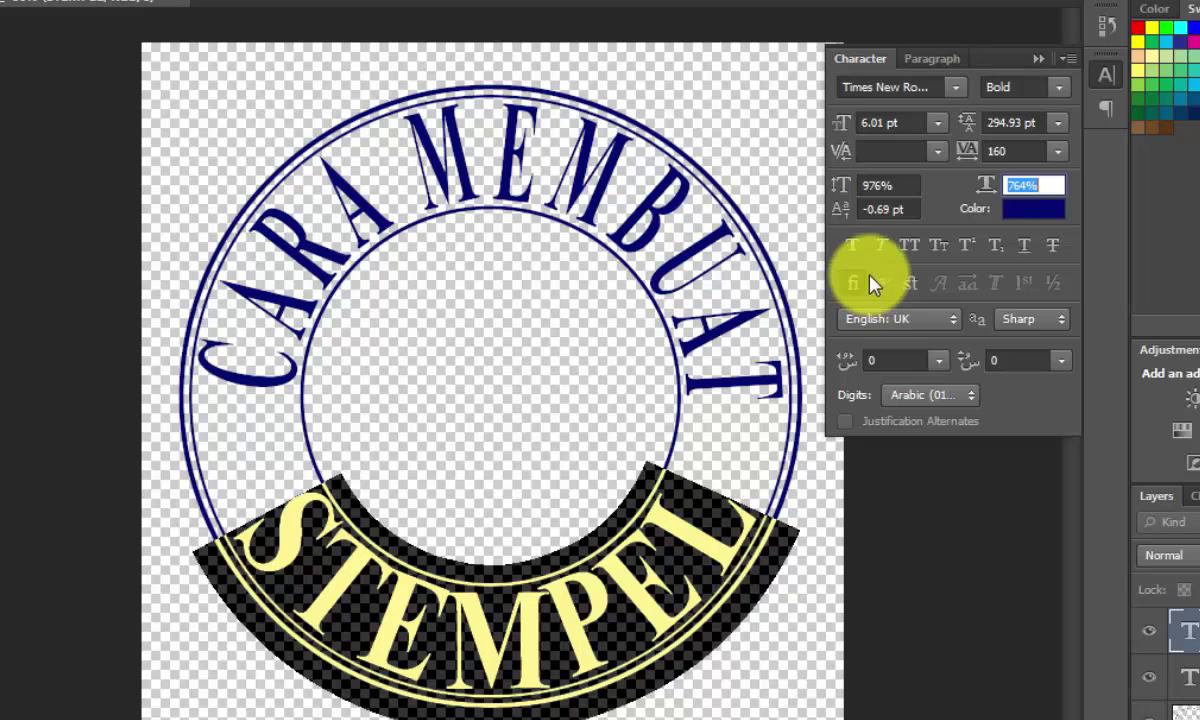
click(1058, 90)
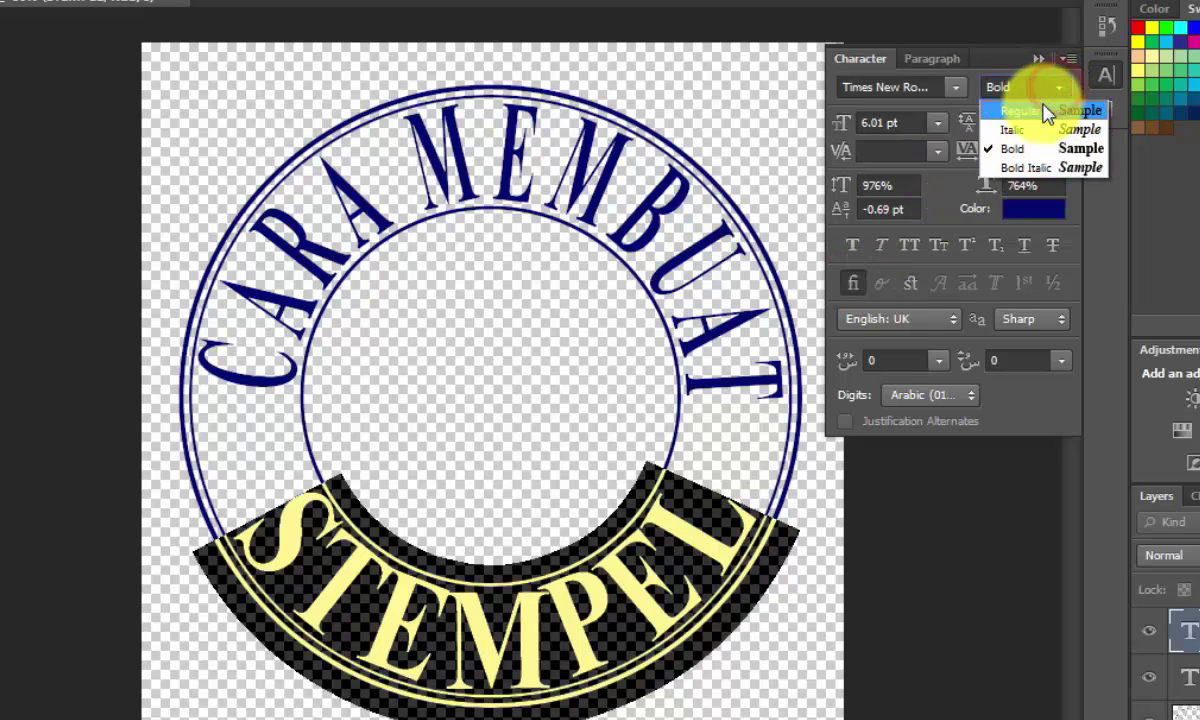
click(1042, 110)
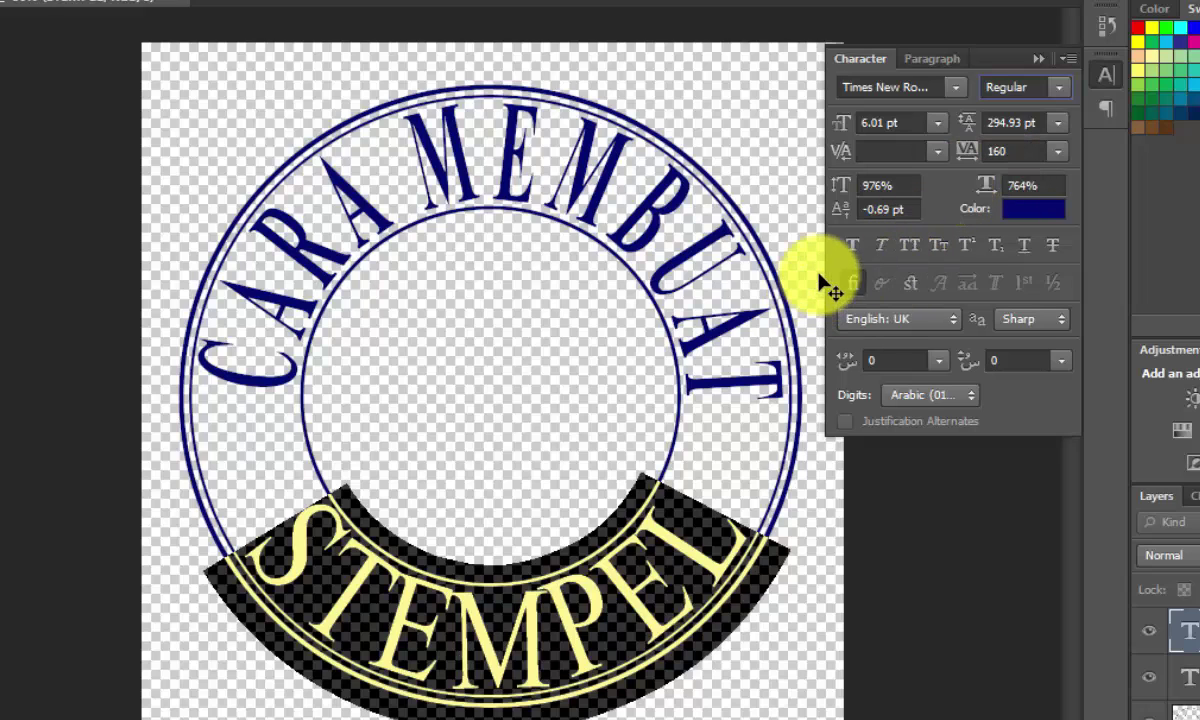
click(1039, 60)
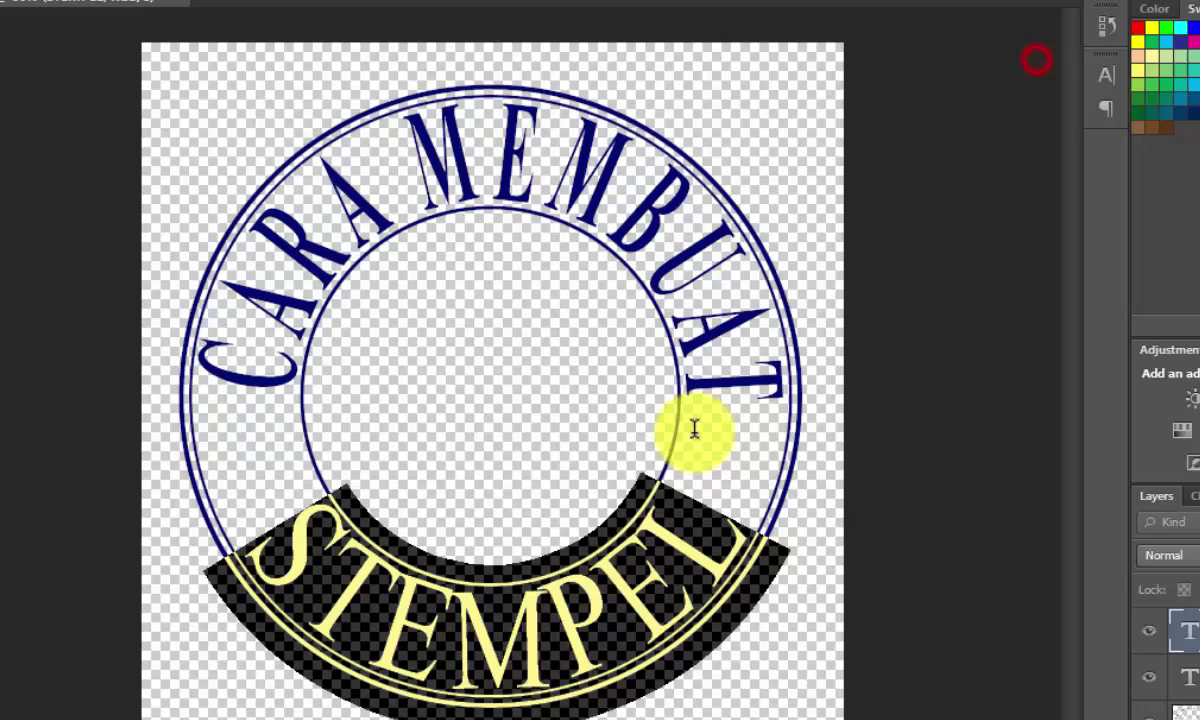
click(485, 662)
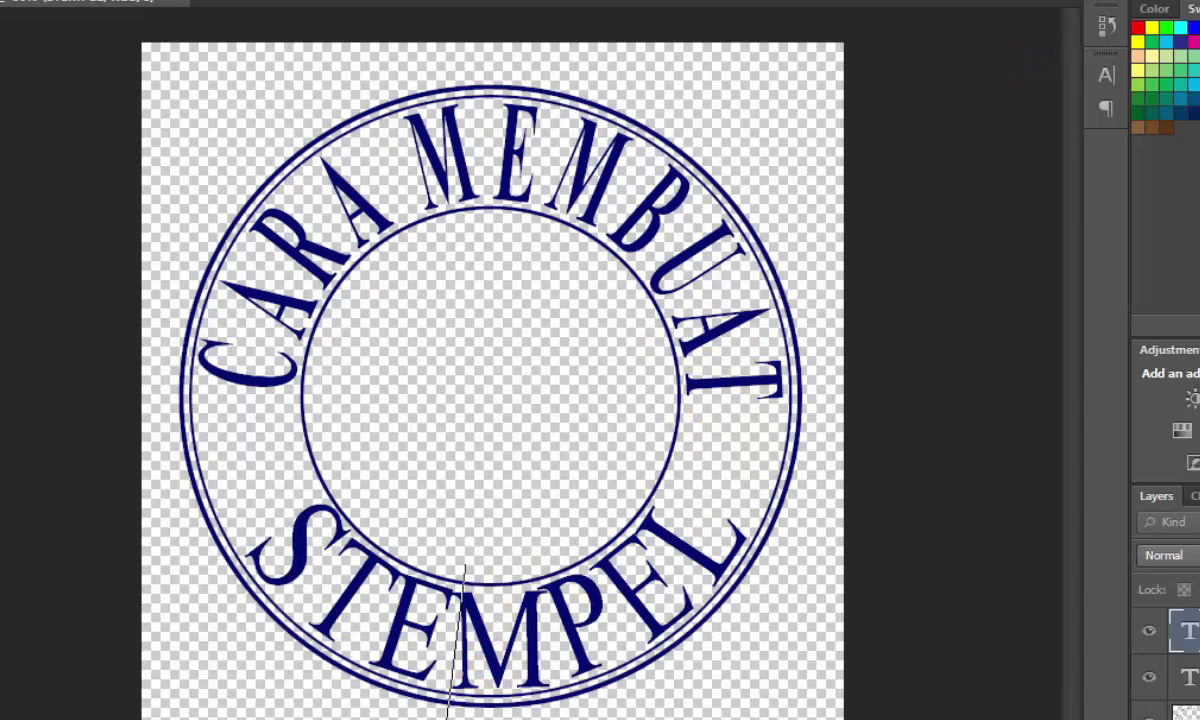
Step: Set CARA MEMBUAT to about 922% vertical scale with a -0.69 pt baseline shift
triple_click(691, 247)
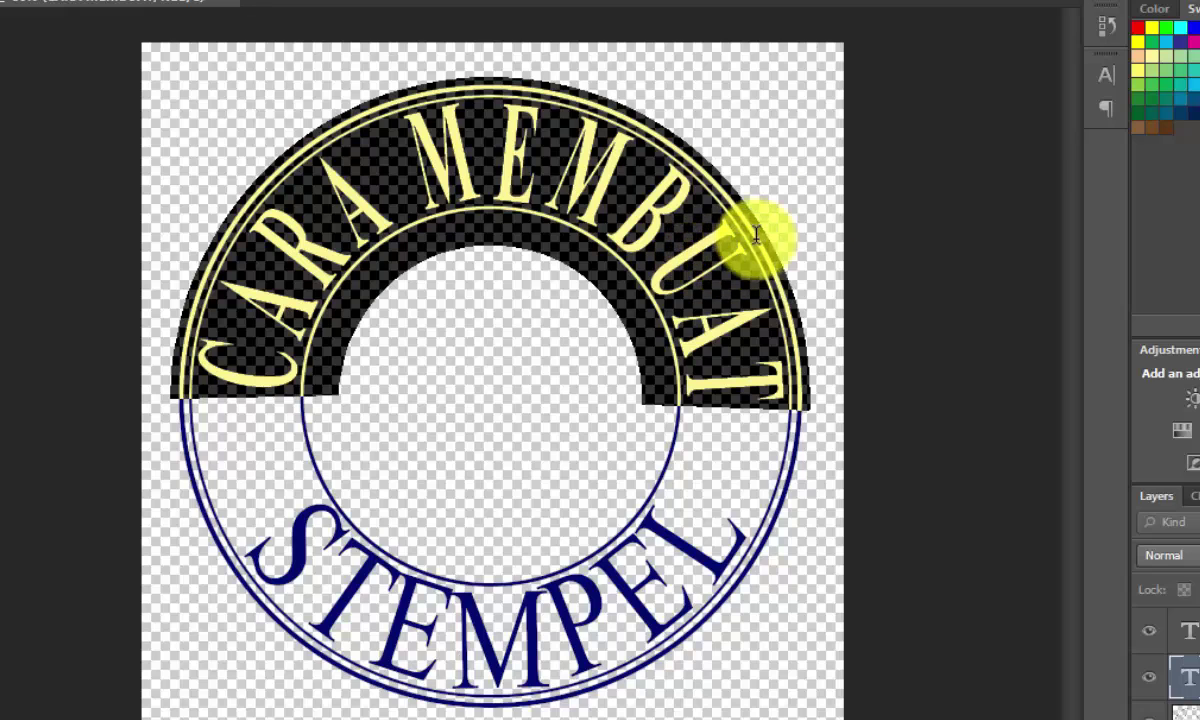
click(1105, 75)
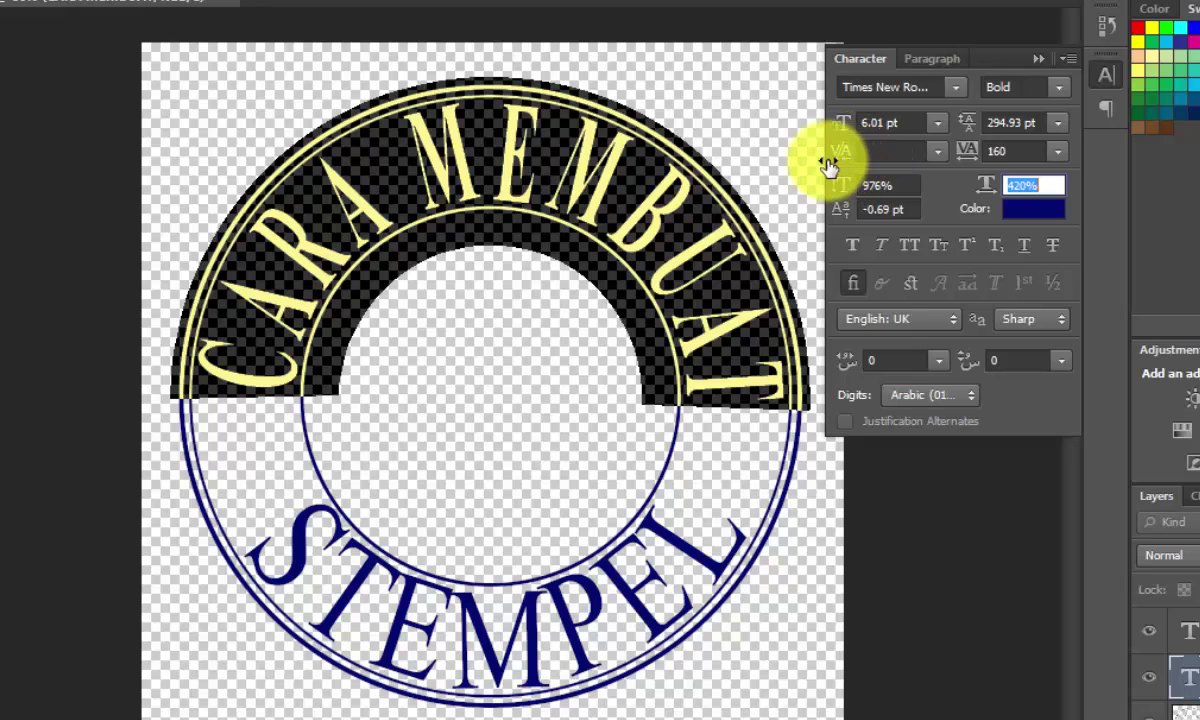
click(838, 185)
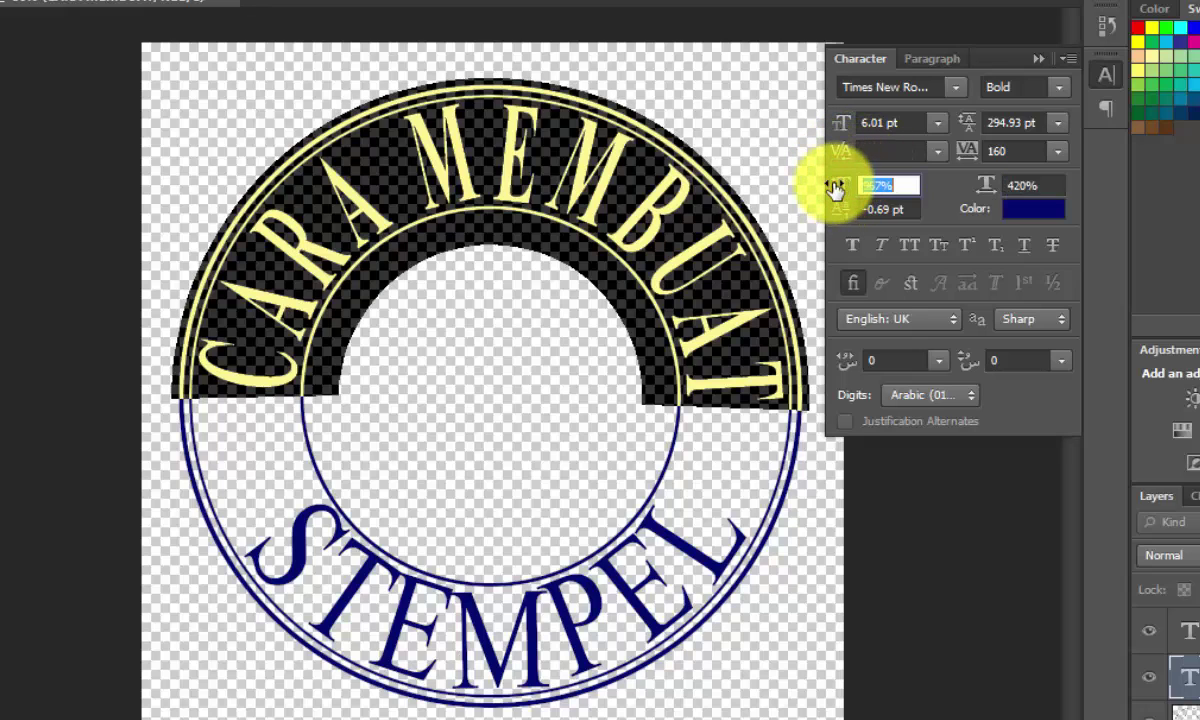
drag(838, 185, 811, 190)
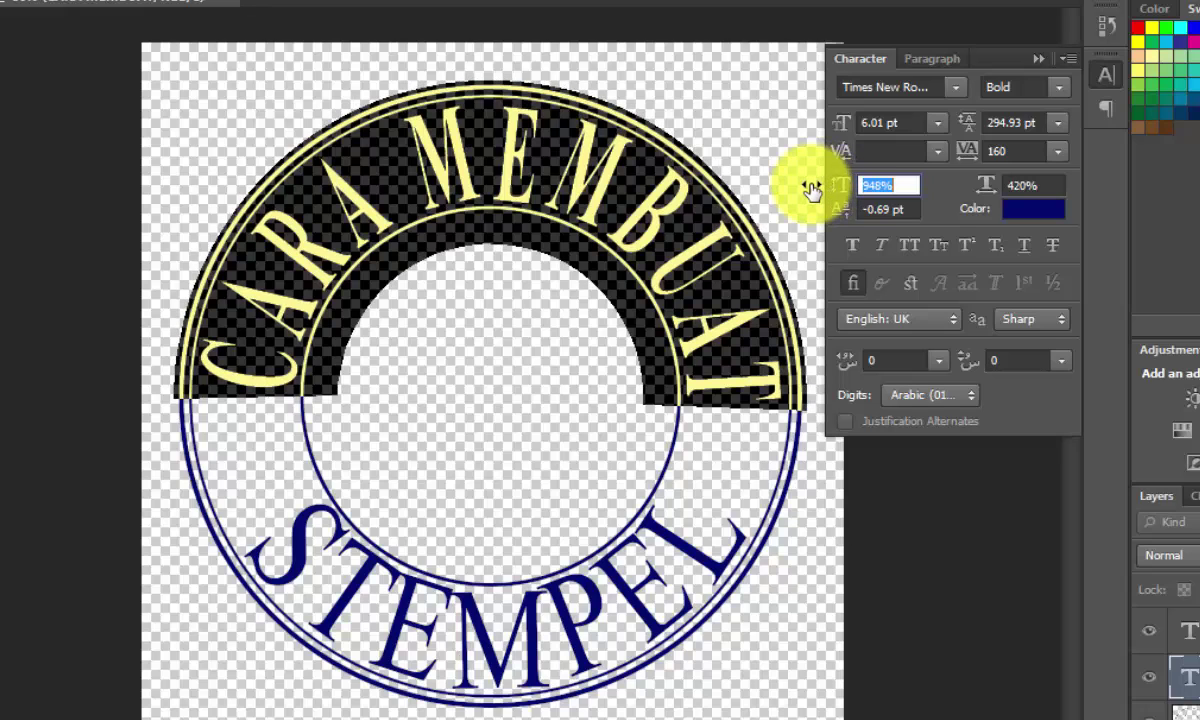
key(Tab)
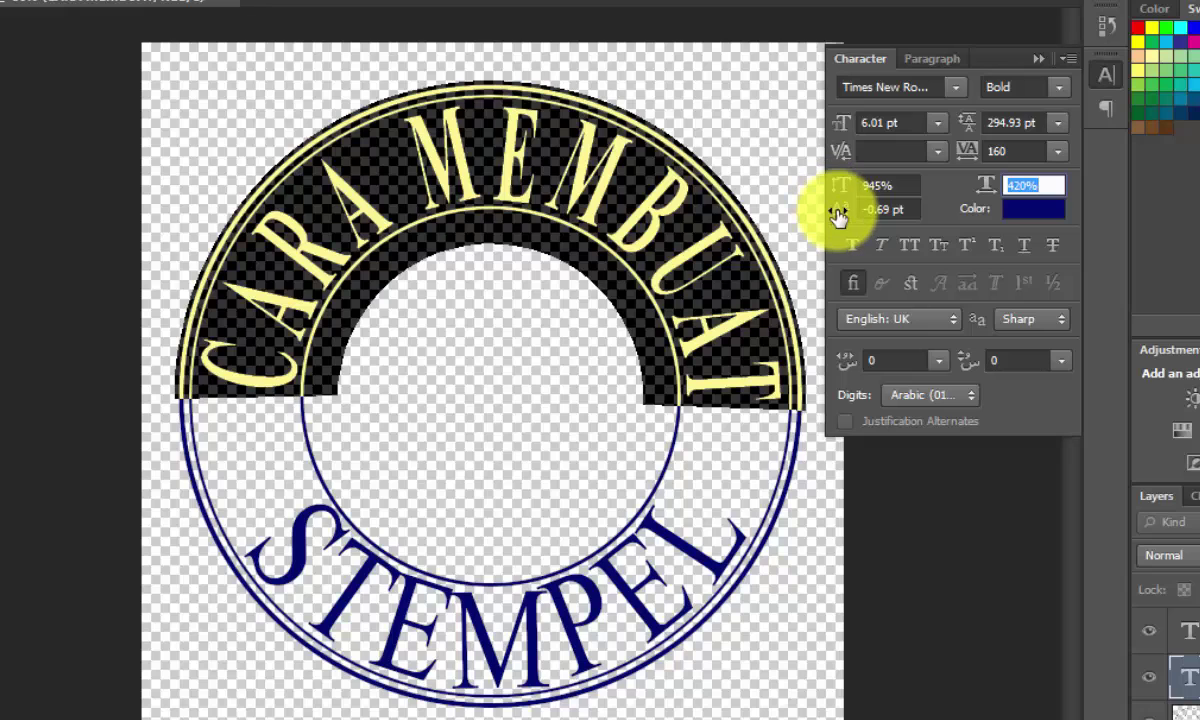
drag(838, 214, 838, 215)
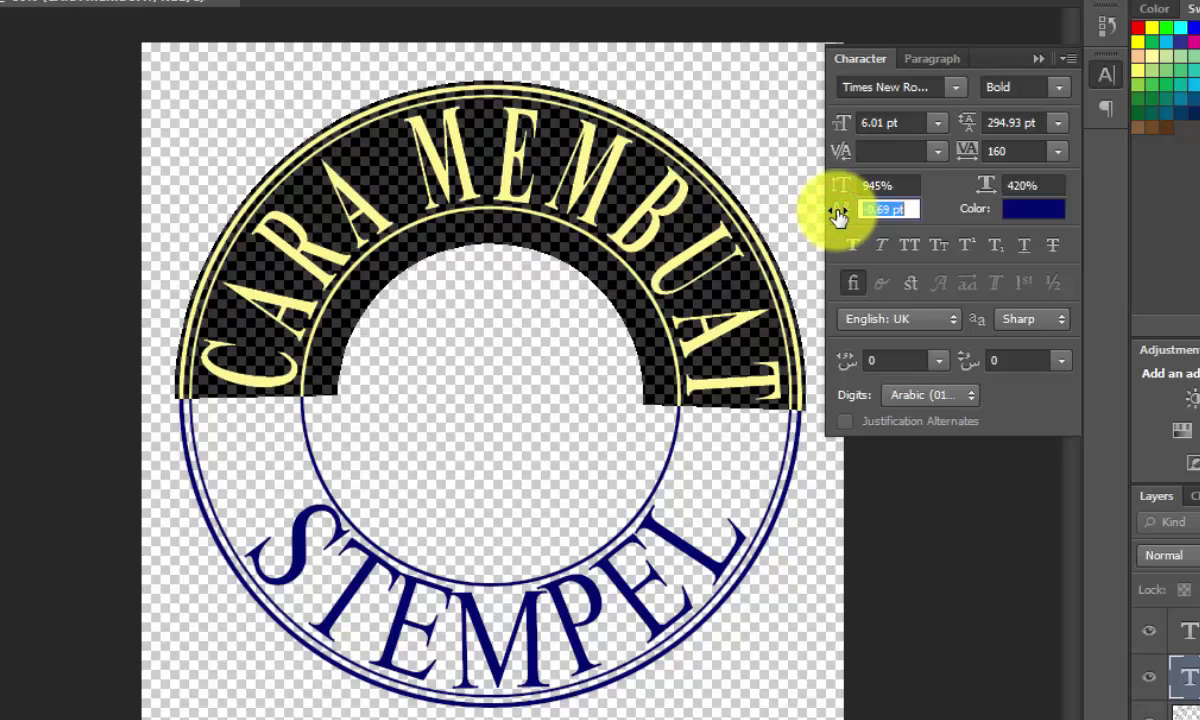
mouse_move(840, 190)
mouse_down()
mouse_move(848, 196)
mouse_move(837, 196)
mouse_up()
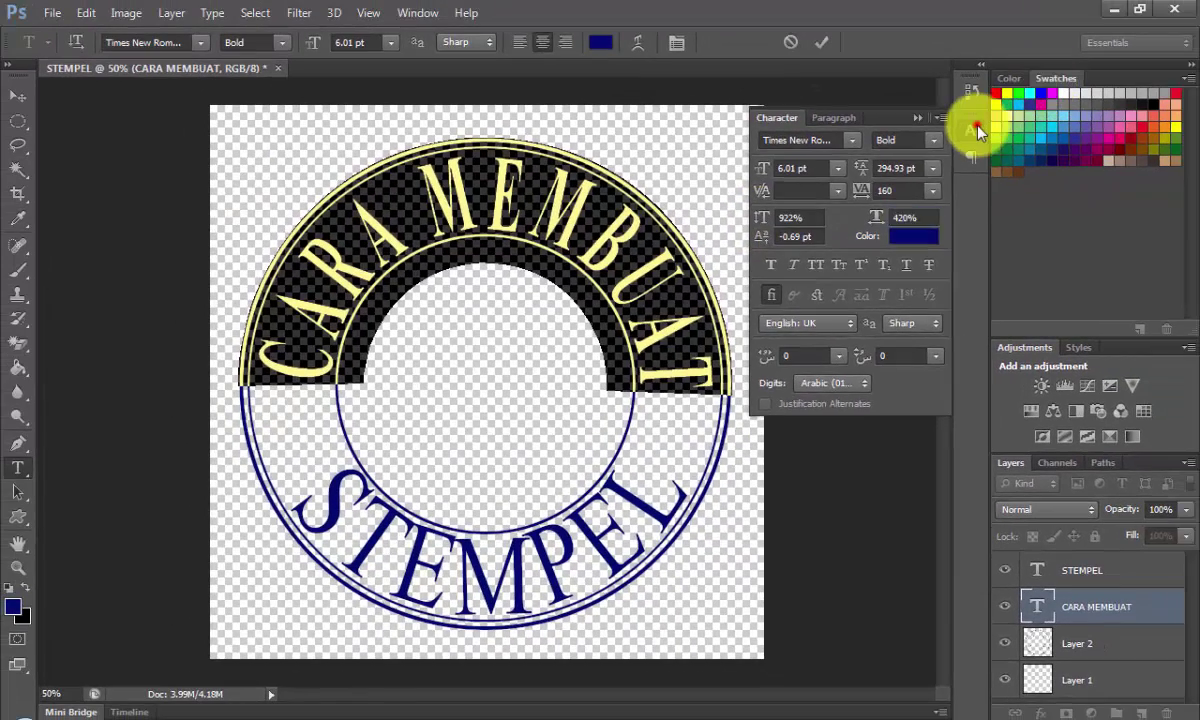
click(971, 128)
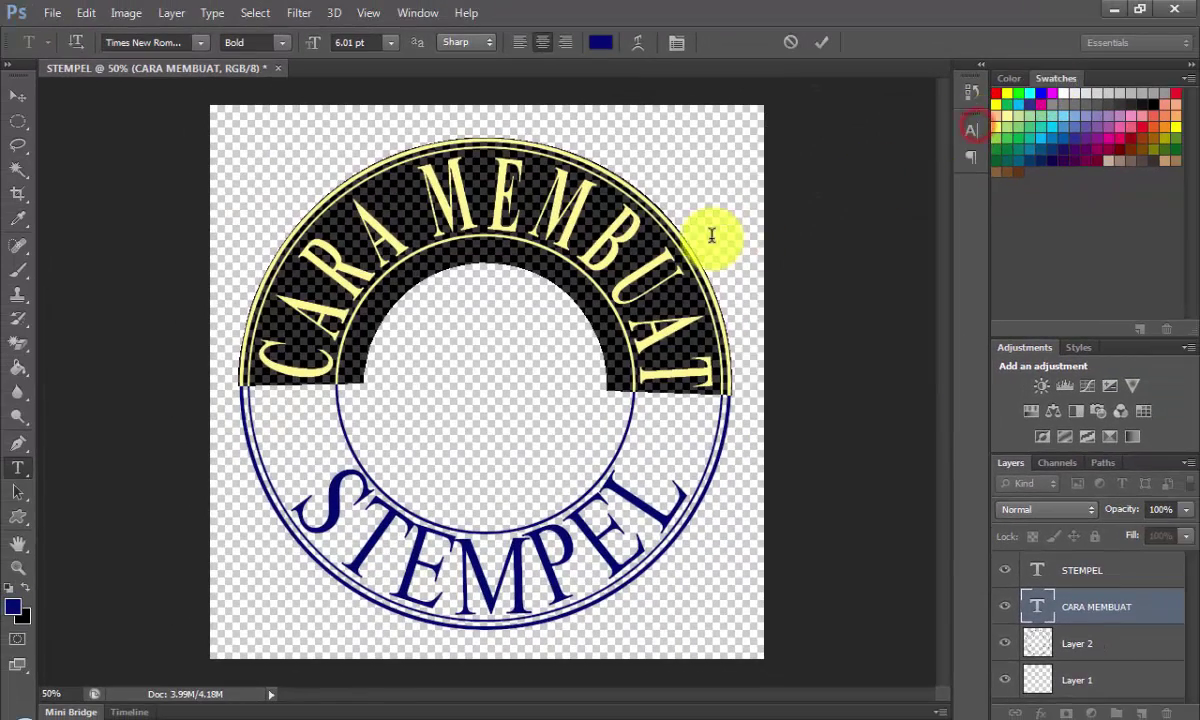
click(611, 243)
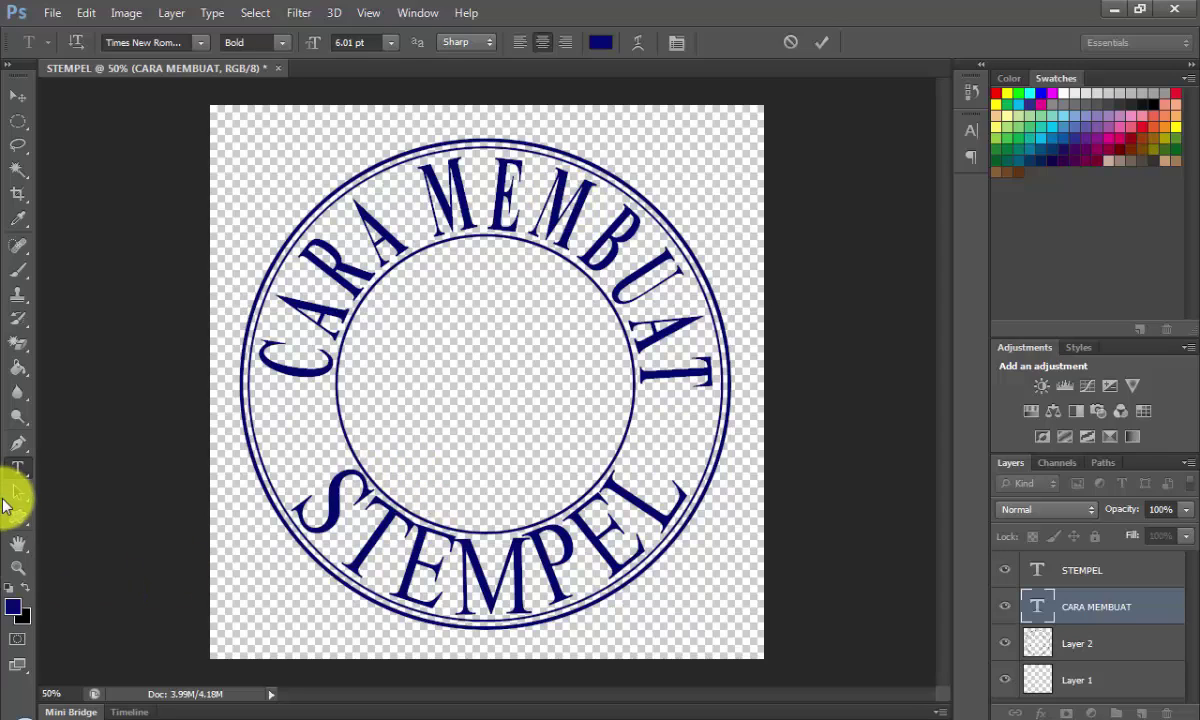
Step: Draw a small navy custom-shape heart on the ring's left side
click(20, 520)
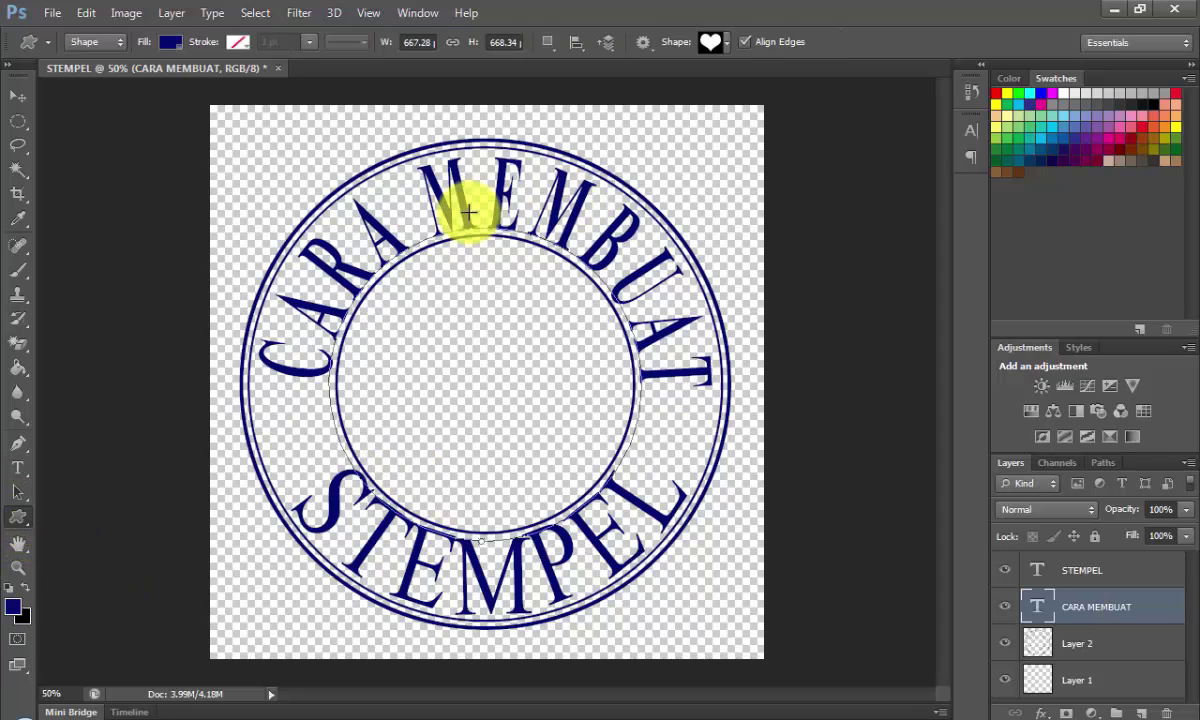
click(724, 42)
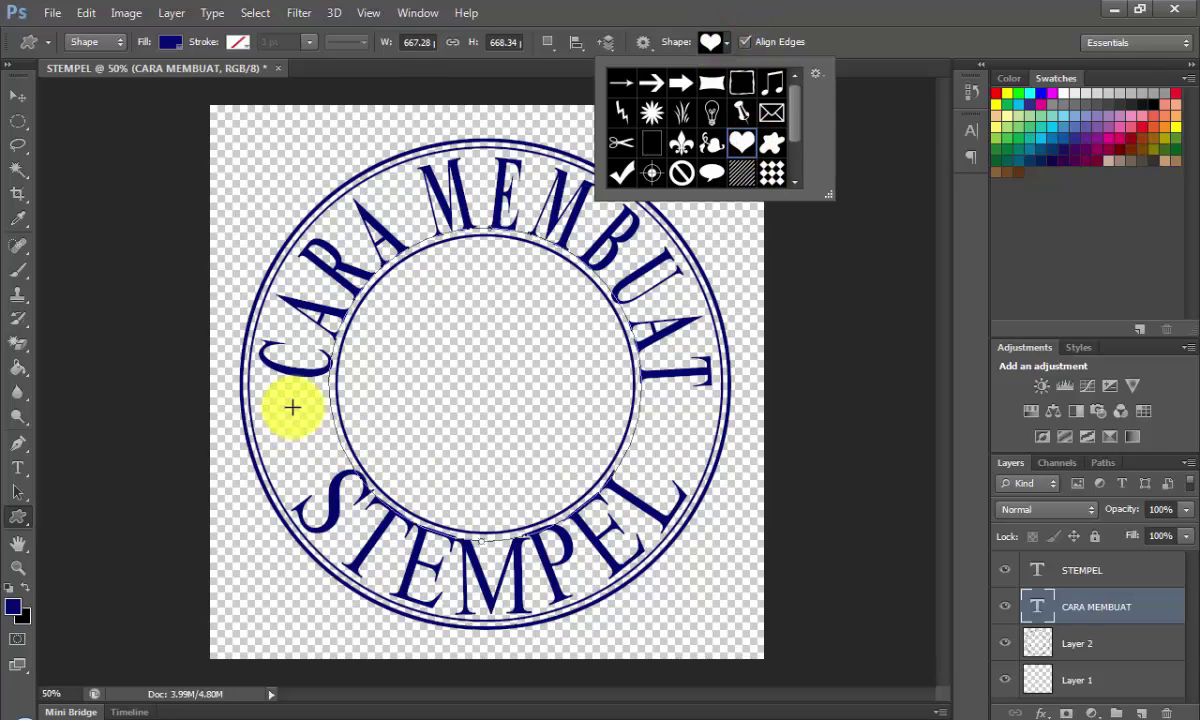
drag(292, 405, 345, 505)
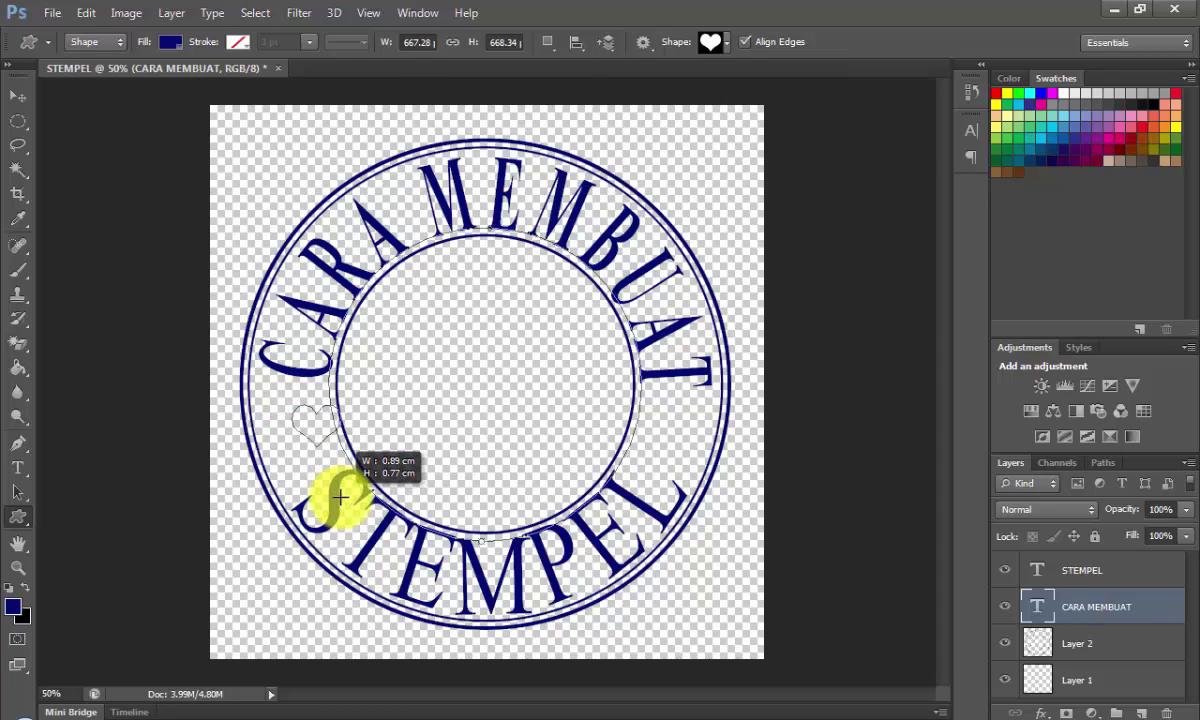
drag(345, 505, 335, 493)
click(18, 96)
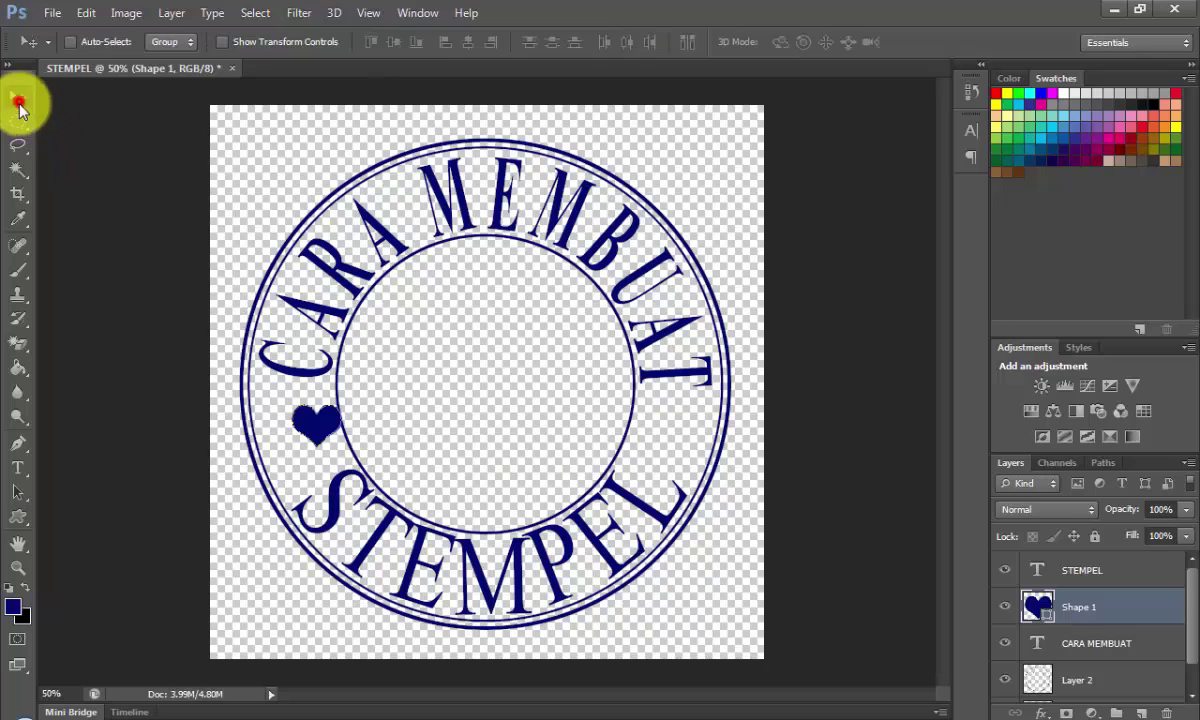
Step: Duplicate the heart layer and move the copy to the ring's right side
drag(310, 447, 303, 450)
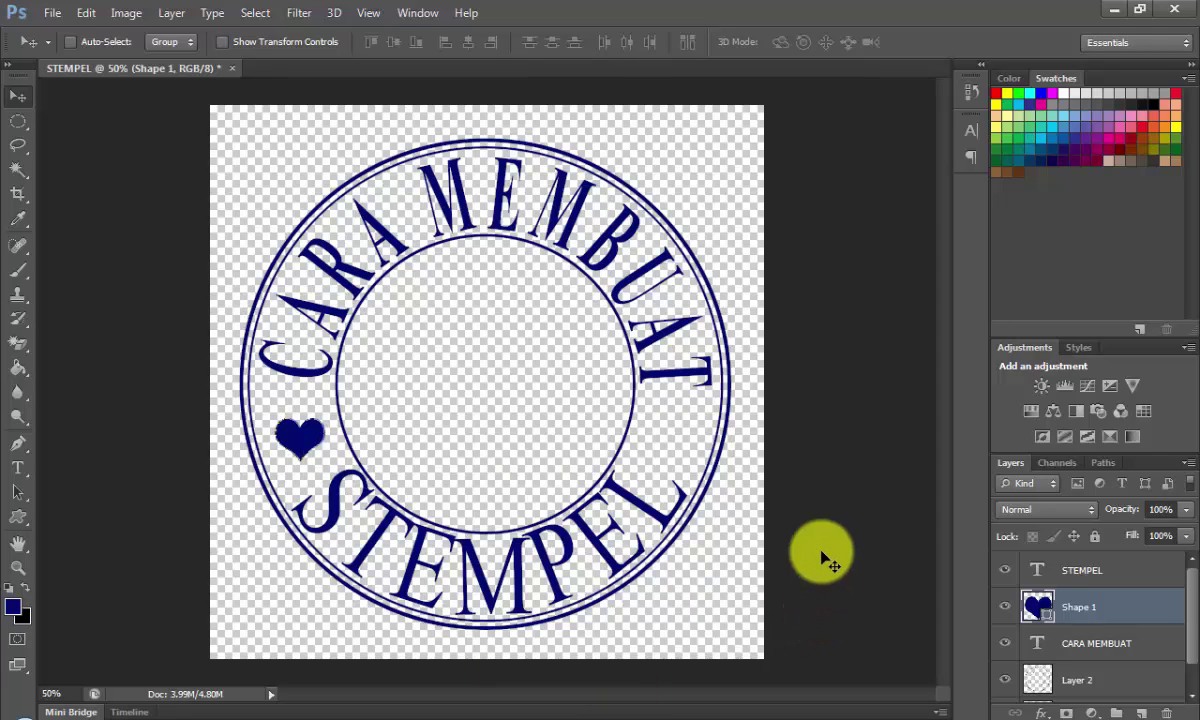
right_click(1056, 615)
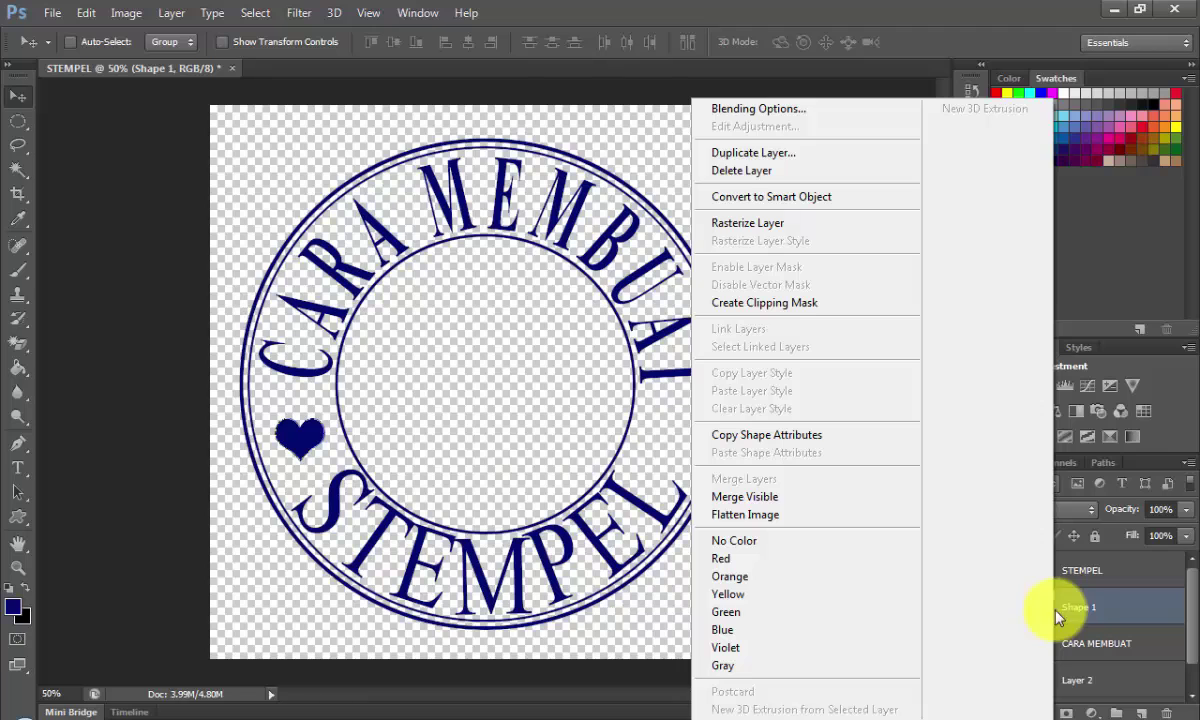
click(805, 153)
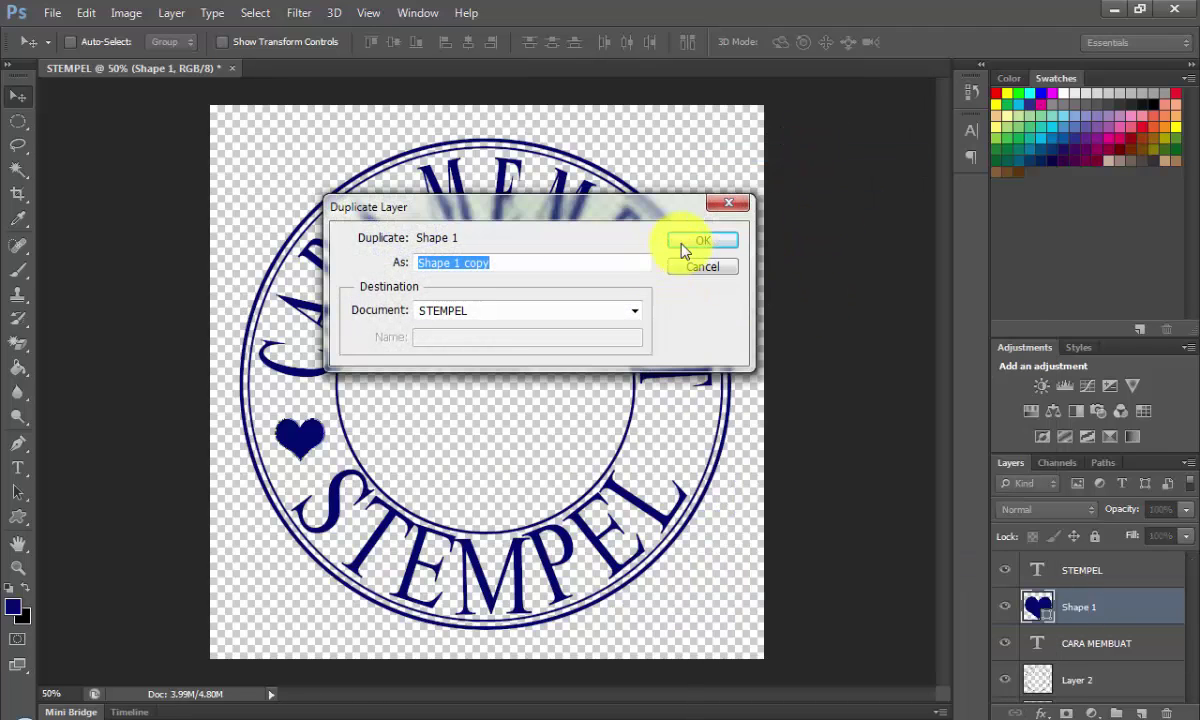
click(700, 242)
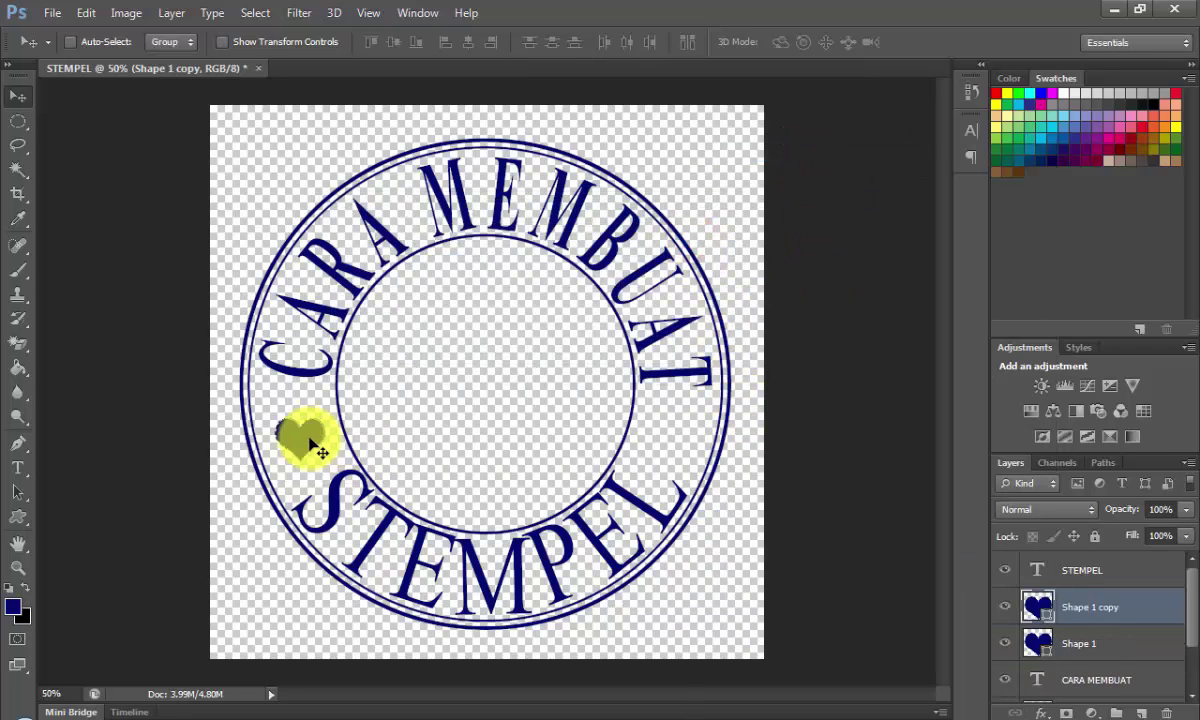
drag(310, 445, 673, 443)
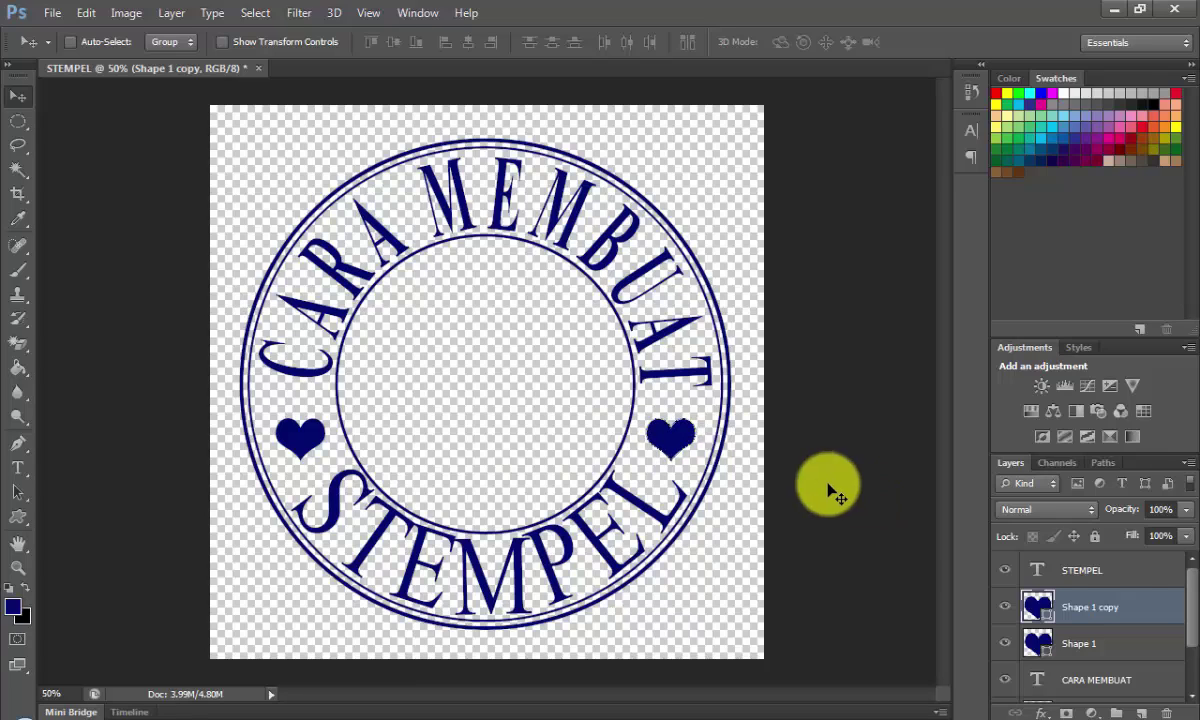
drag(1187, 618, 1138, 577)
Step: Add a layer above STEMPEL and marquee a horizontal band across the ring's centre
click(1136, 575)
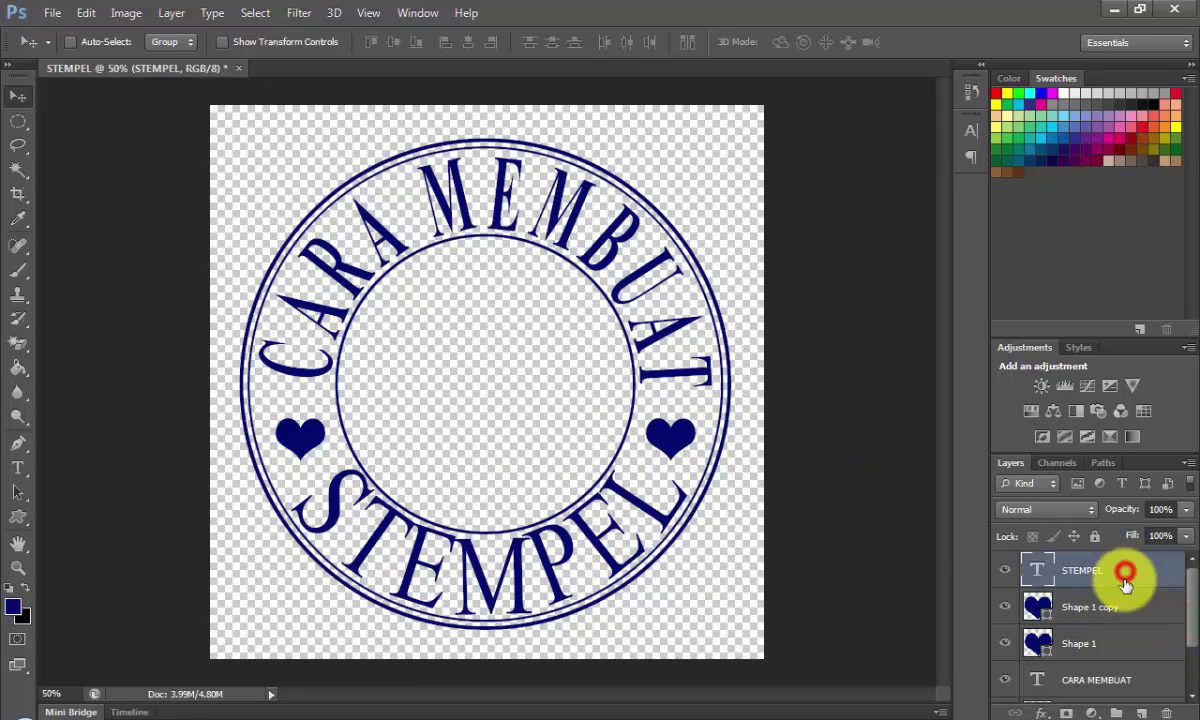
click(1142, 712)
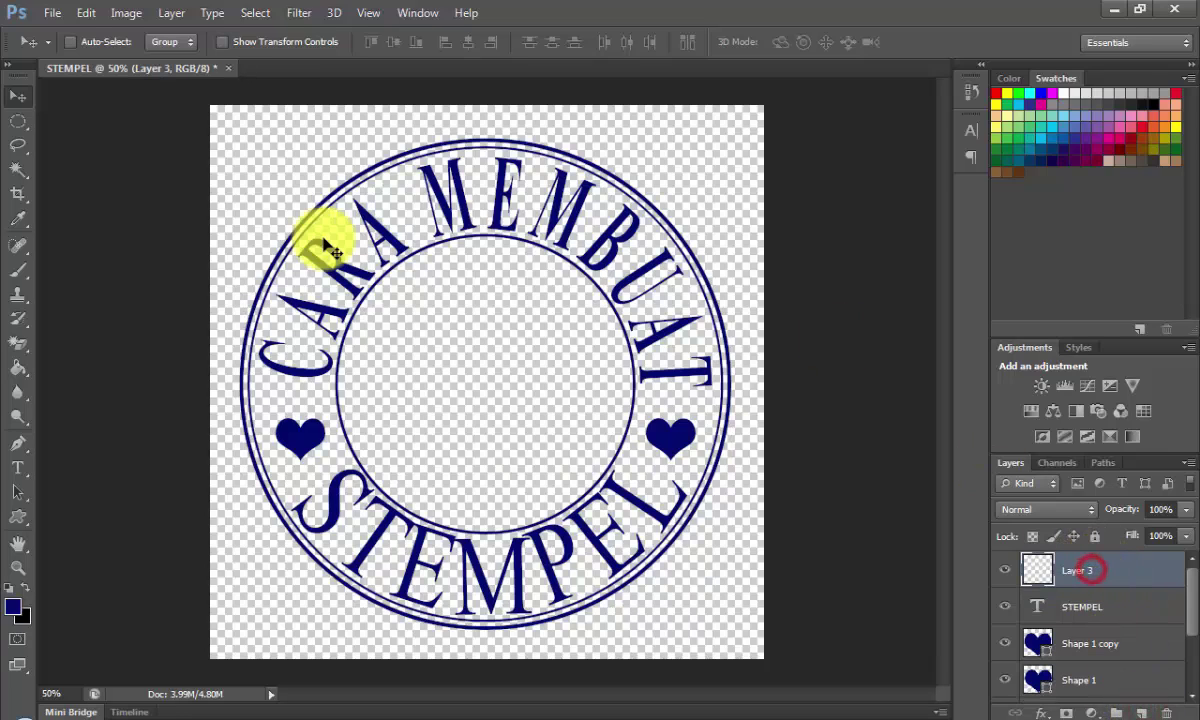
click(15, 127)
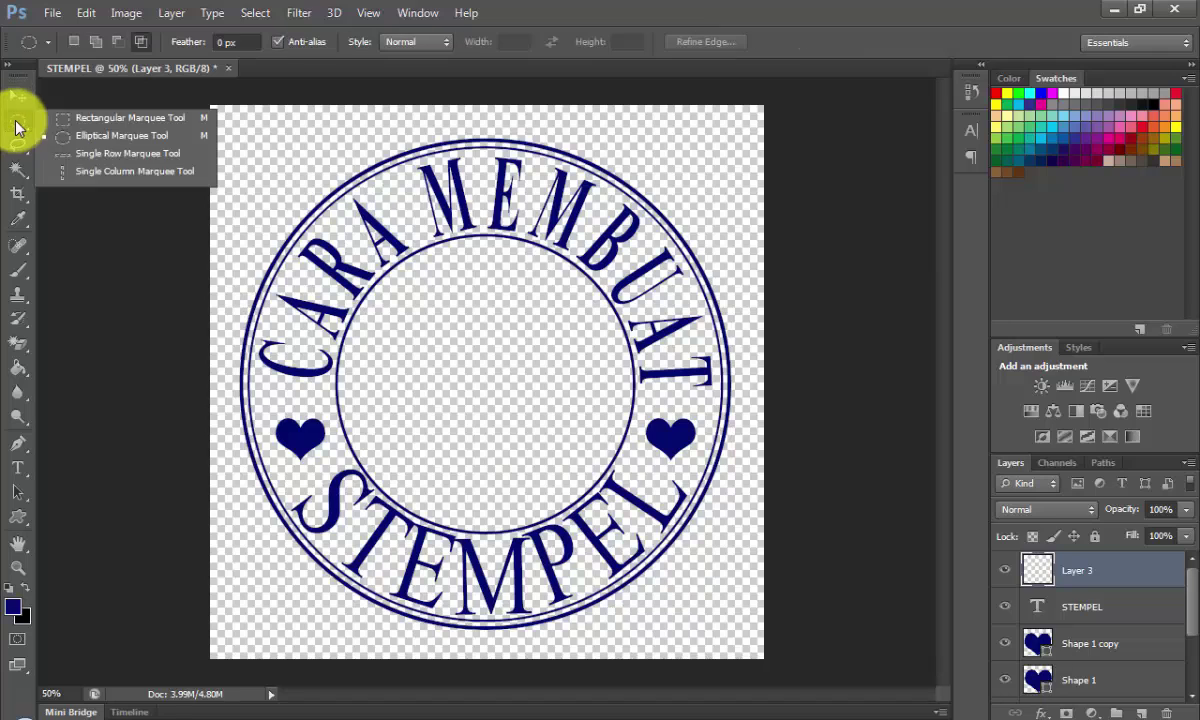
click(80, 118)
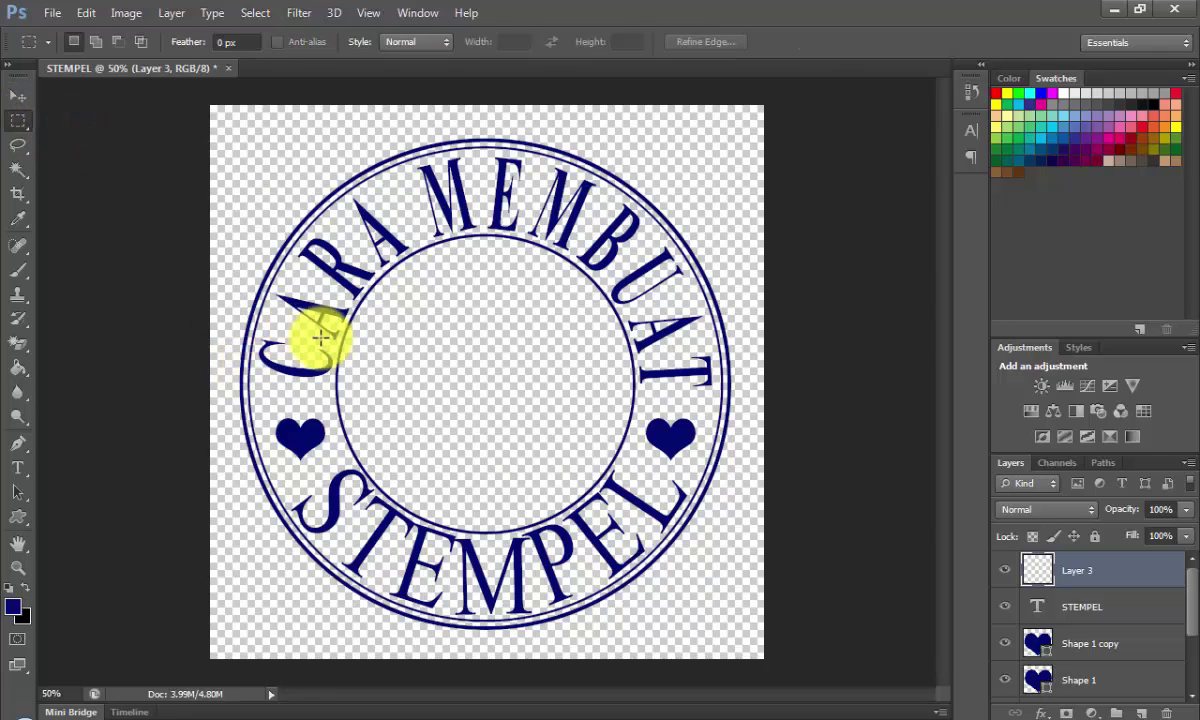
drag(322, 343, 656, 428)
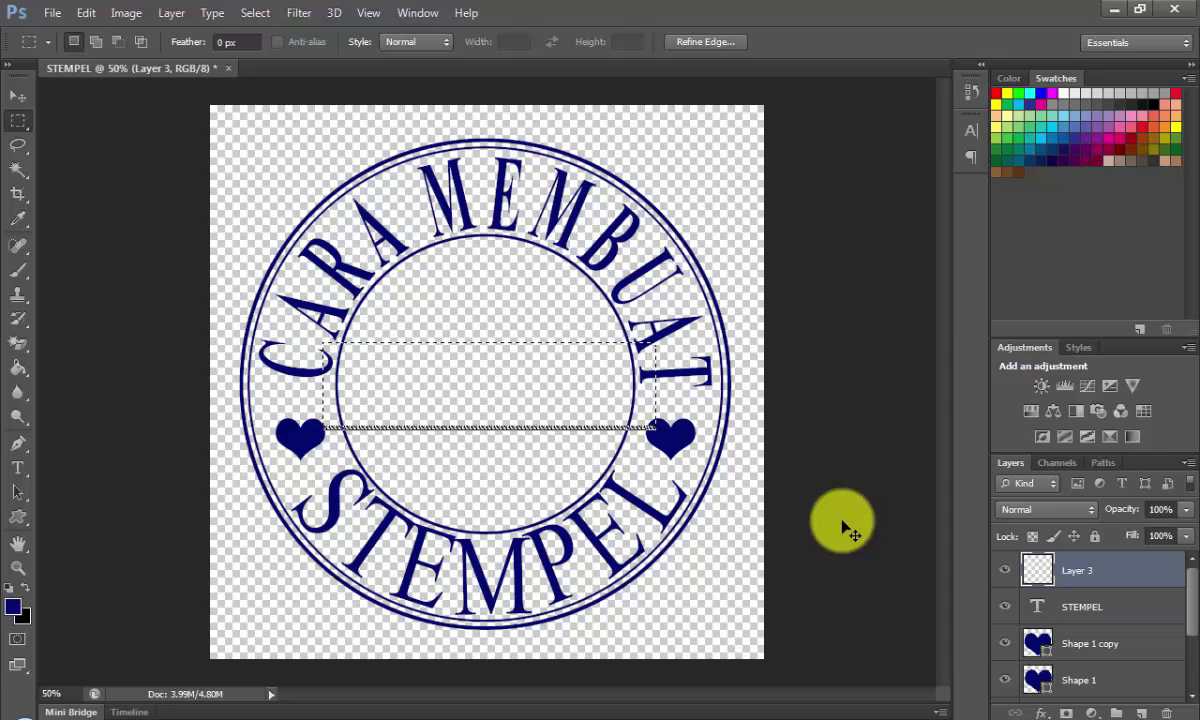
Step: Revert the band selection and new layer in History, then re-add a layer above STEMPEL
click(976, 100)
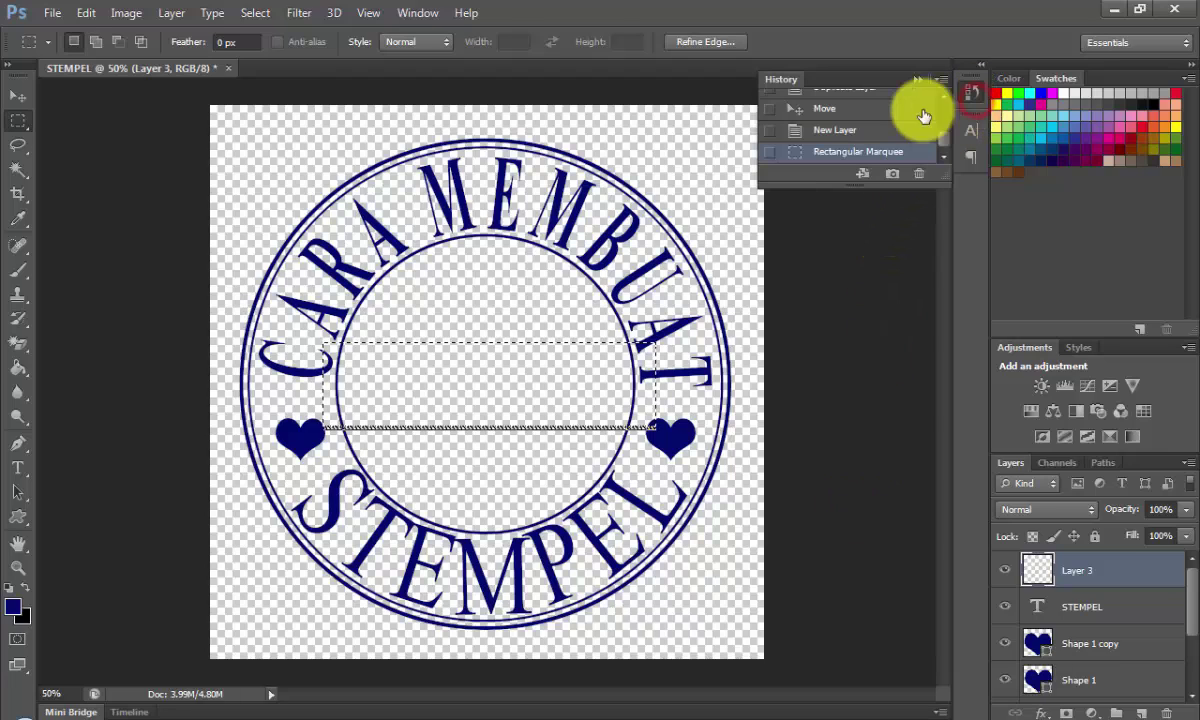
click(866, 131)
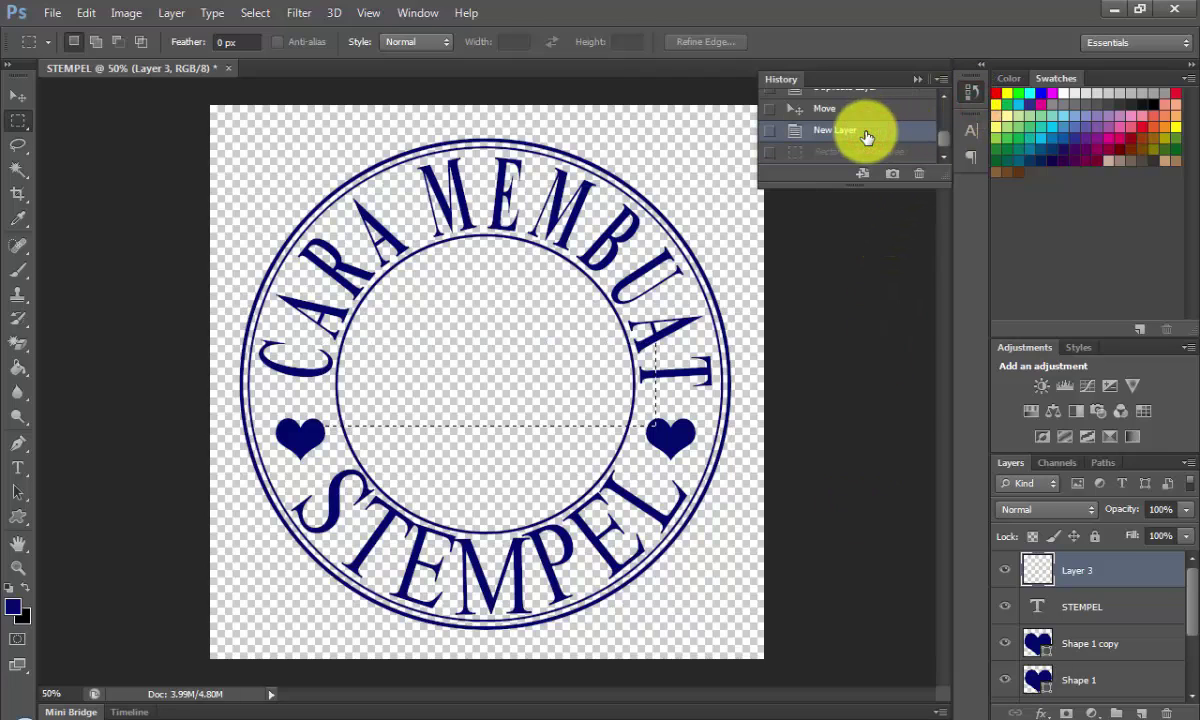
click(852, 108)
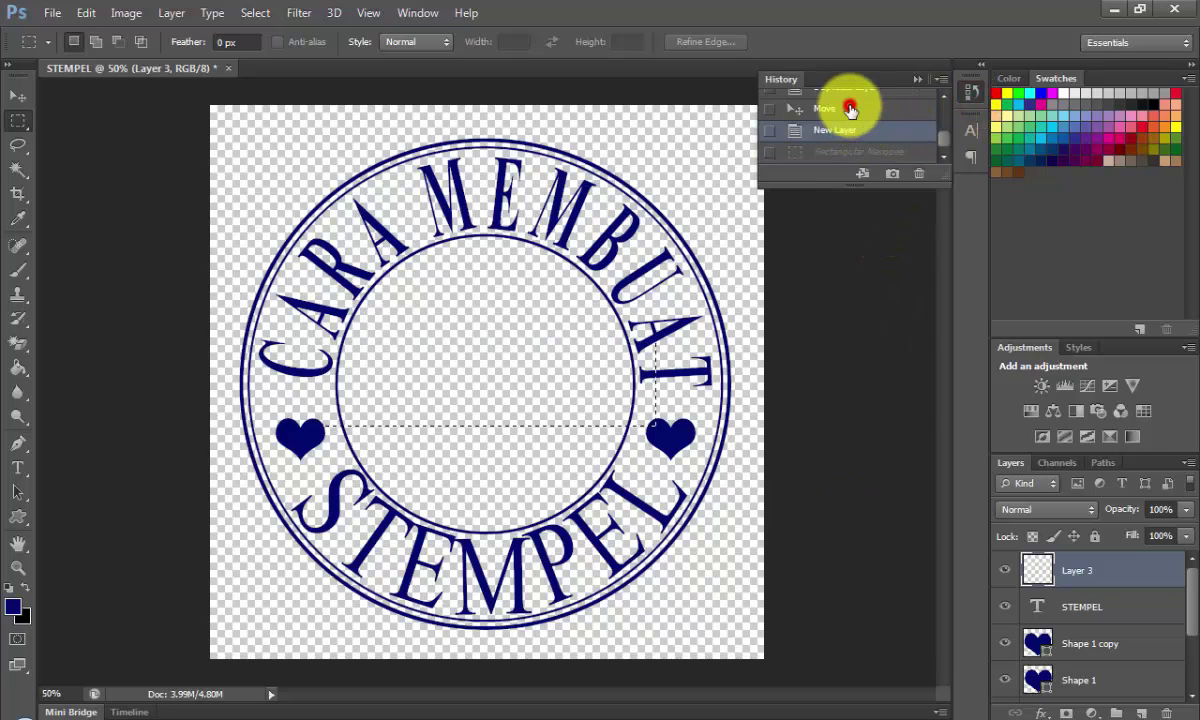
click(915, 85)
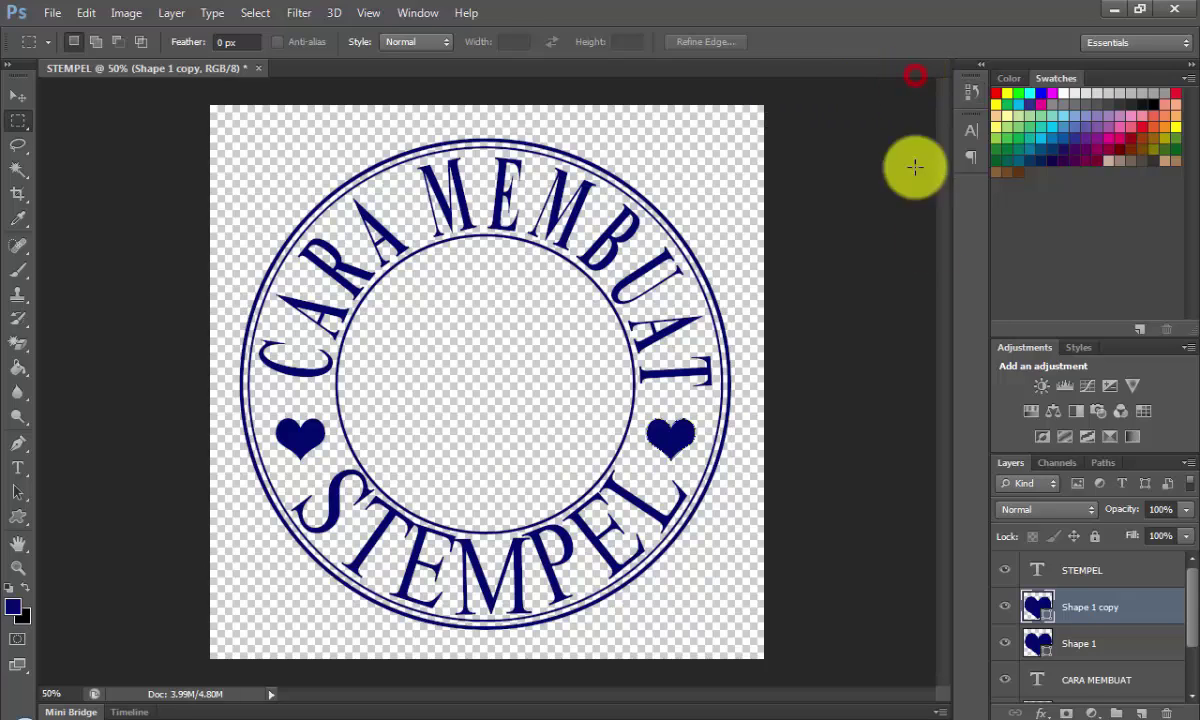
click(1112, 572)
click(1141, 713)
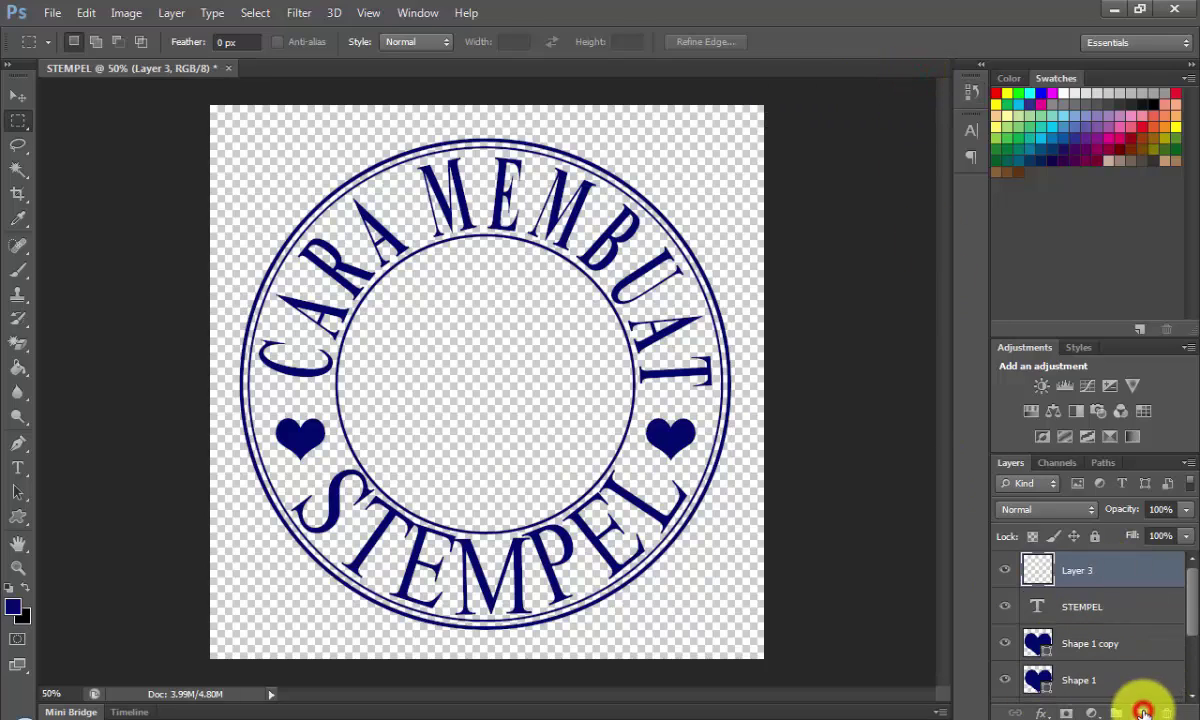
Step: Stroke a wide rectangle across the centre, between the hearts, with a 6 px navy line
click(18, 120)
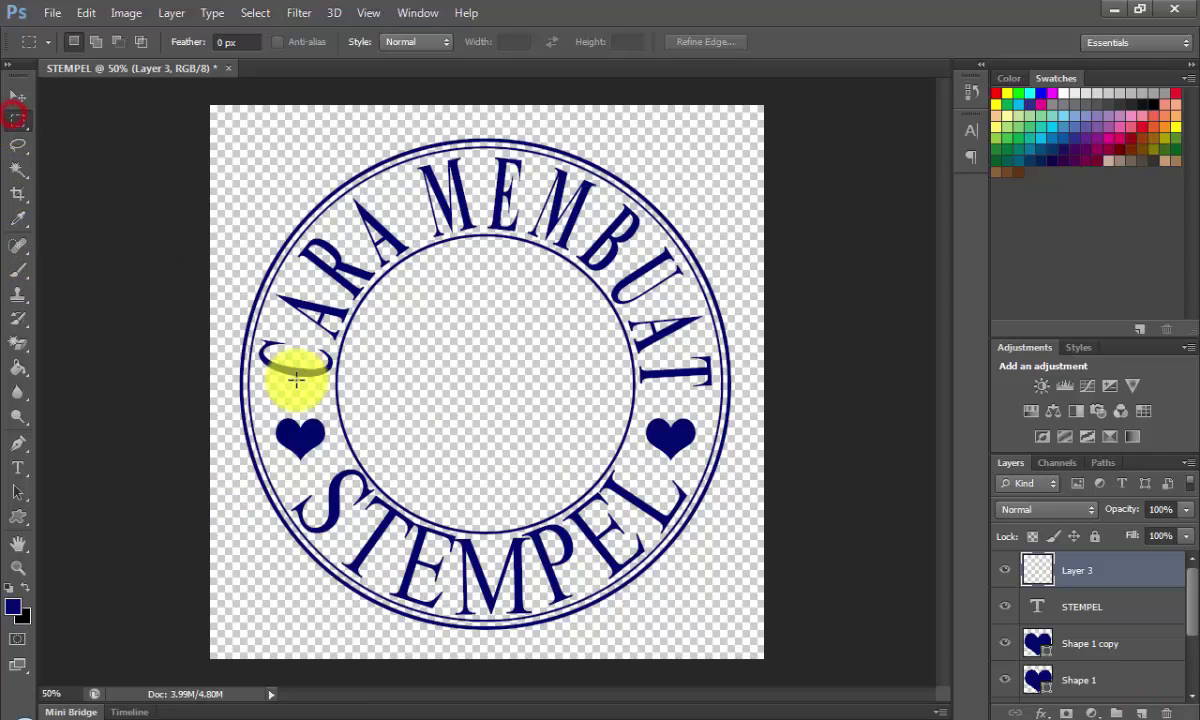
drag(322, 337, 645, 430)
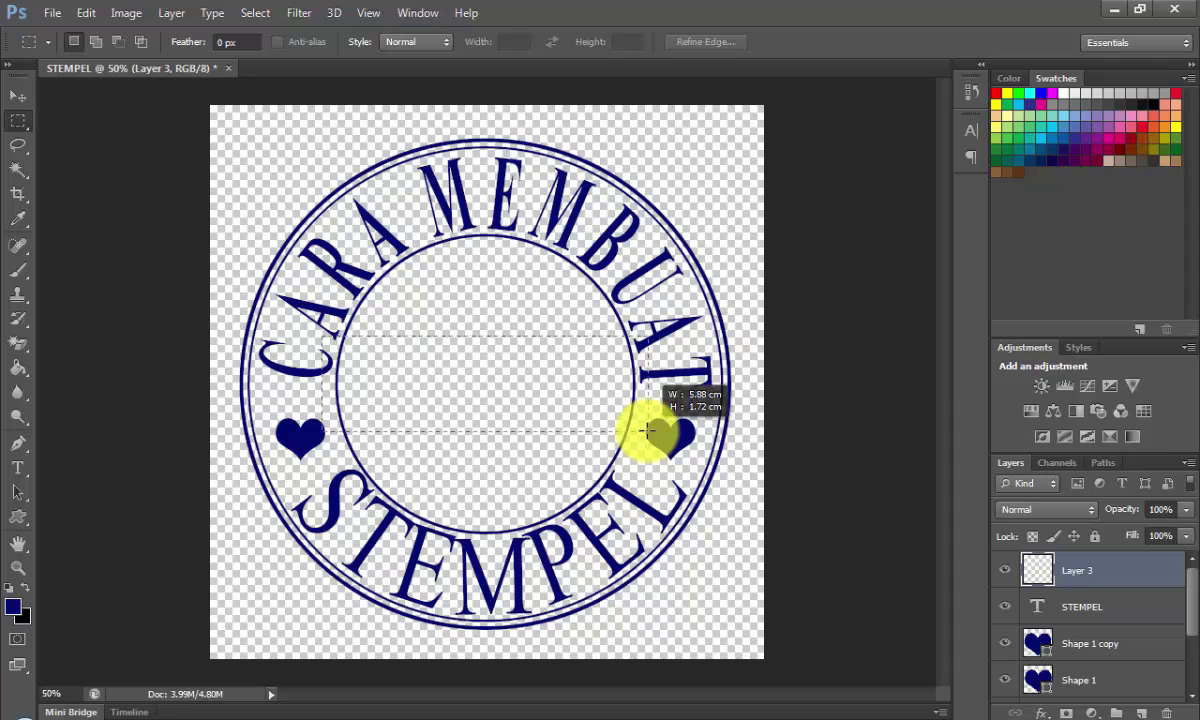
drag(648, 430, 643, 432)
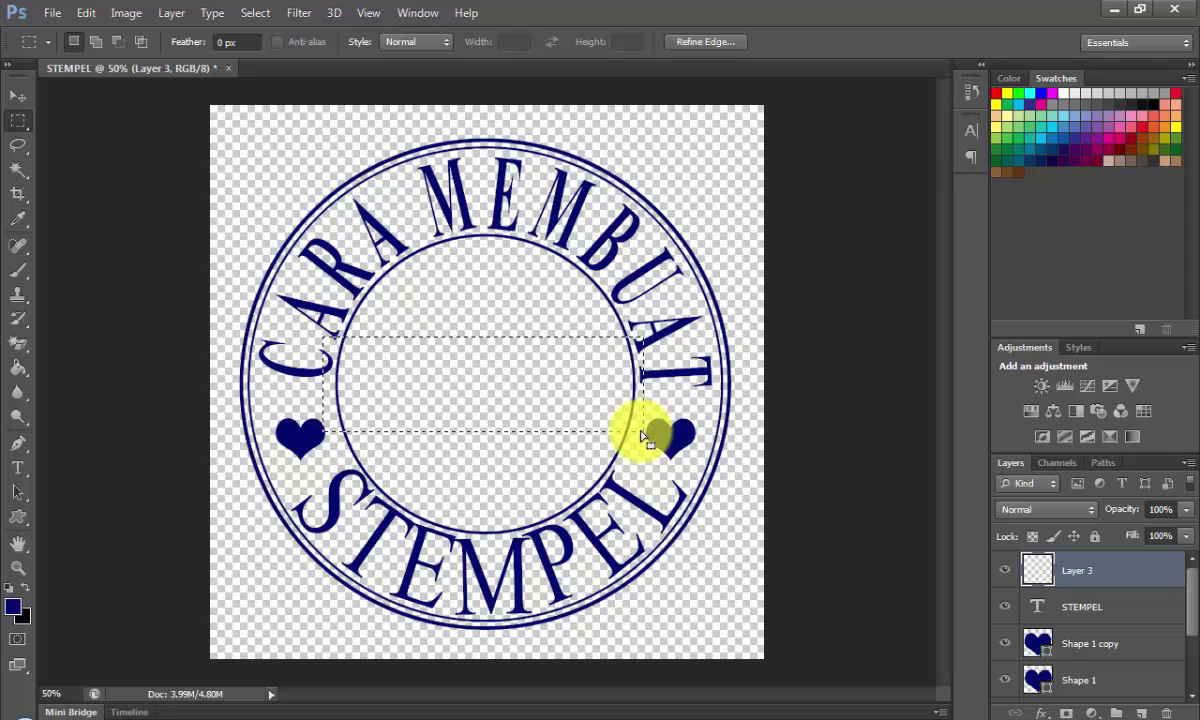
right_click(578, 397)
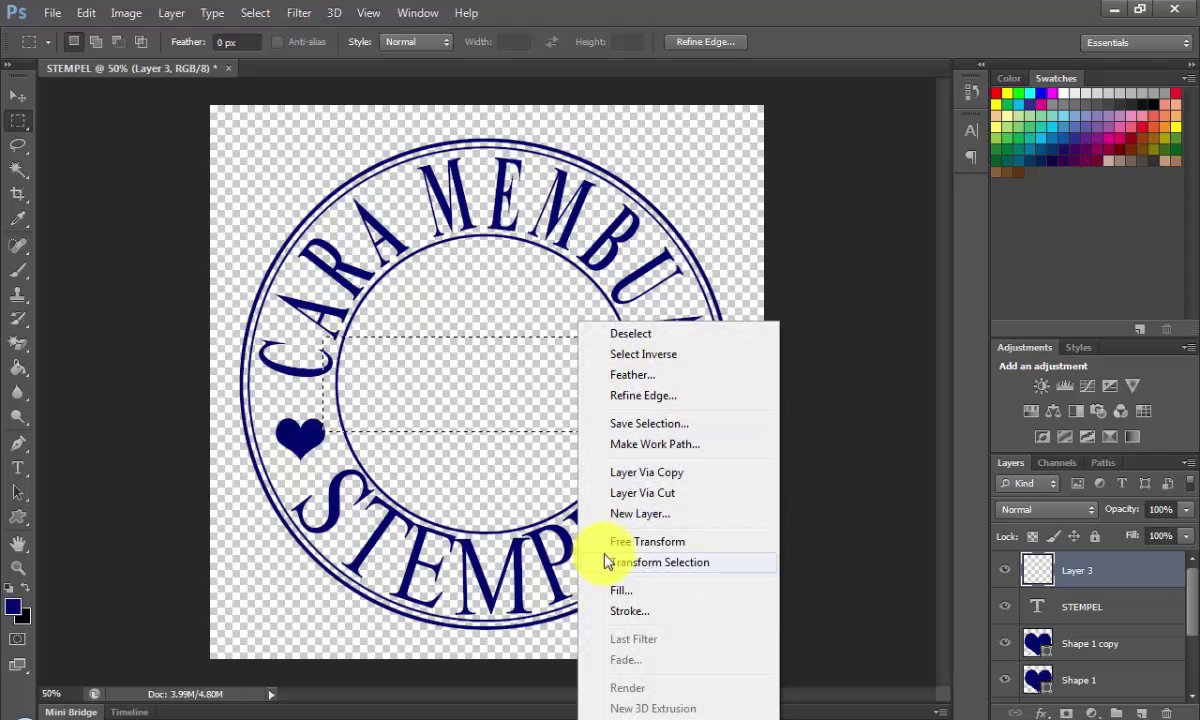
click(630, 612)
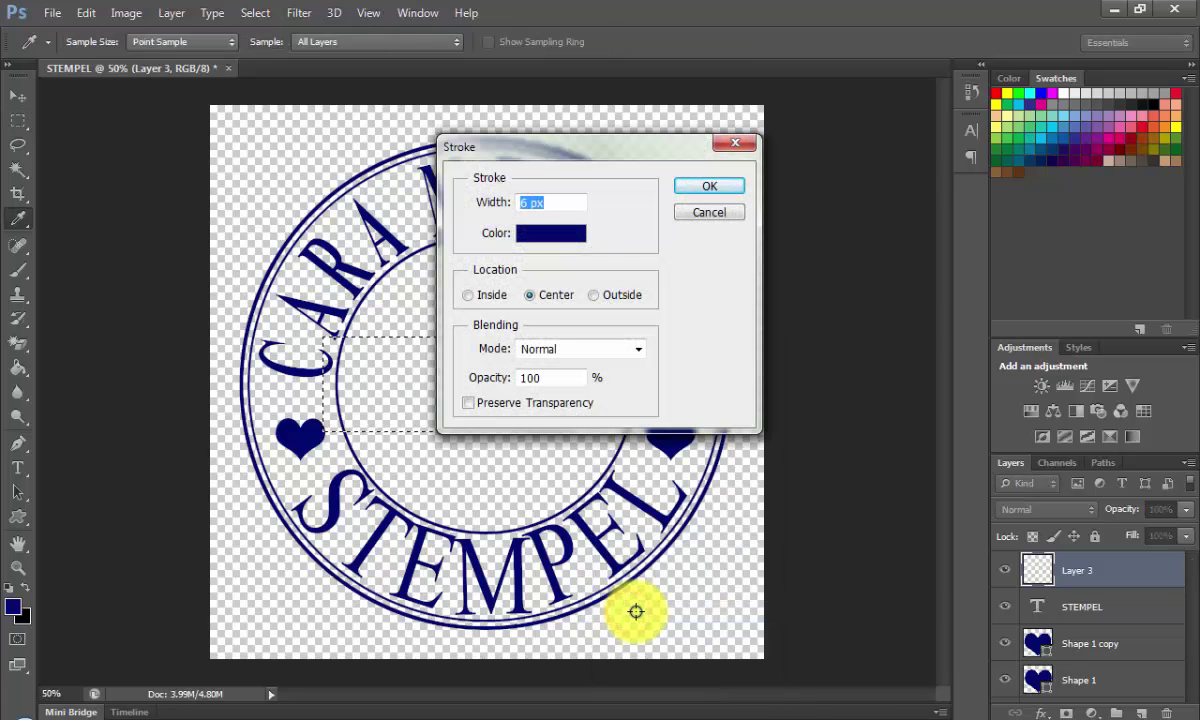
click(710, 190)
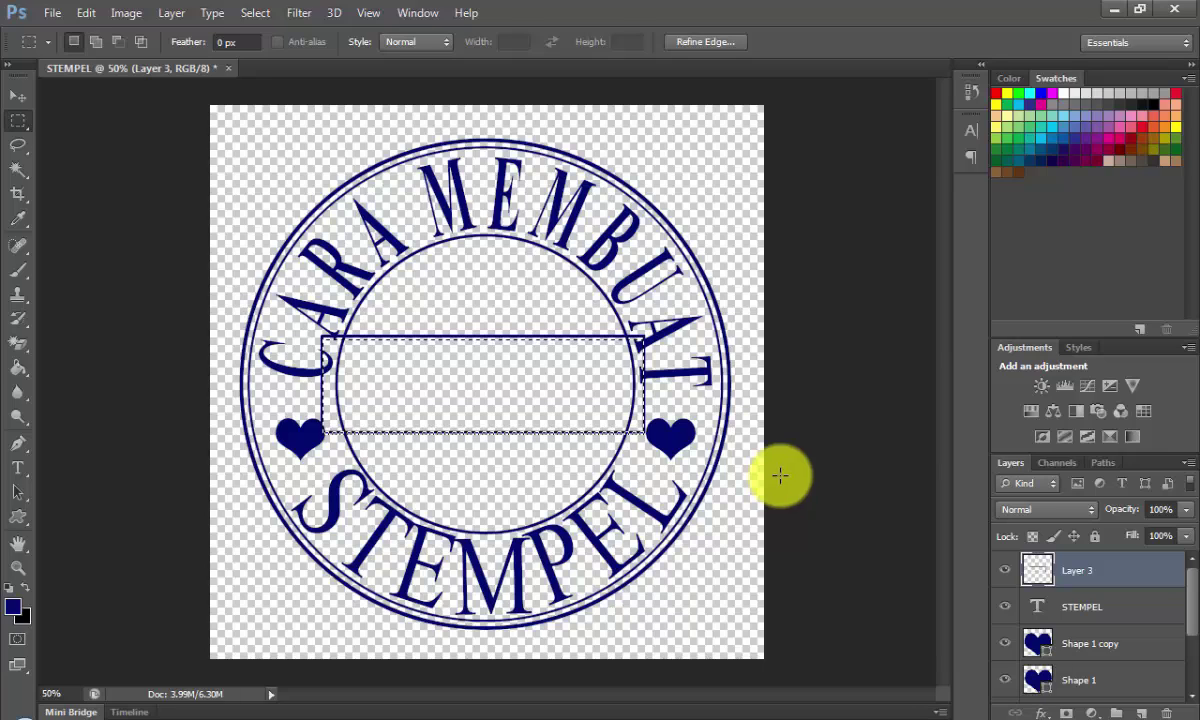
Step: Step back past the selection nudge in History and make Layer 2 active
click(970, 92)
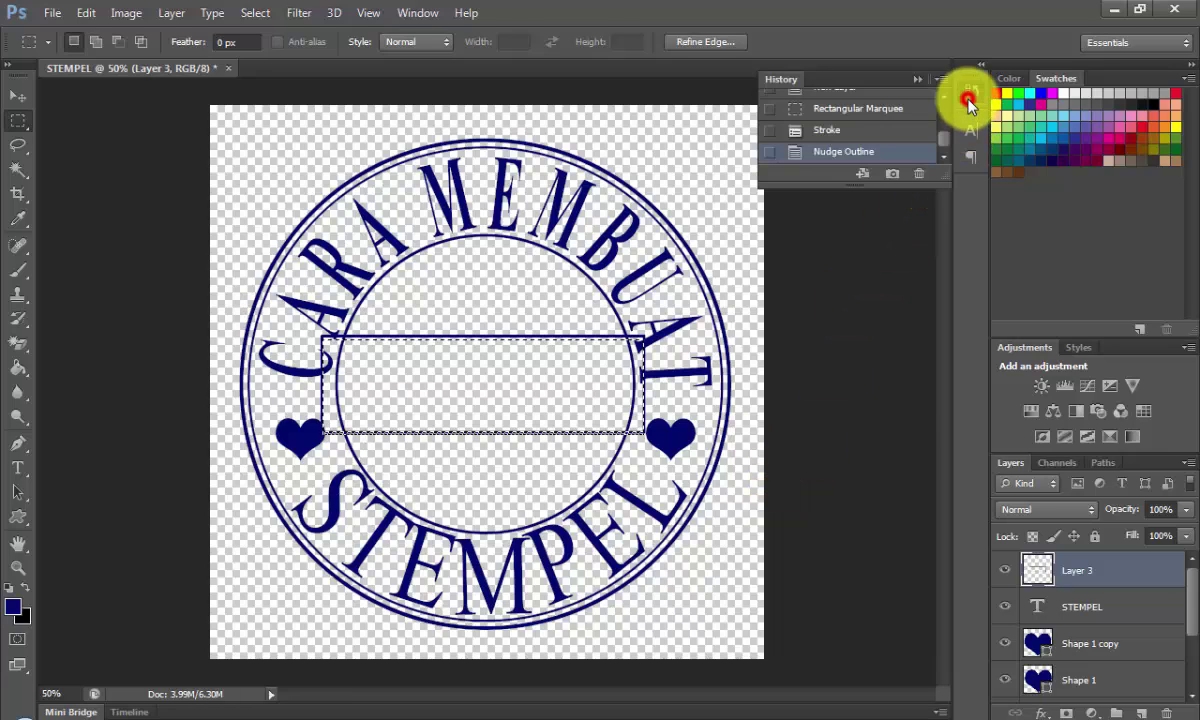
click(840, 132)
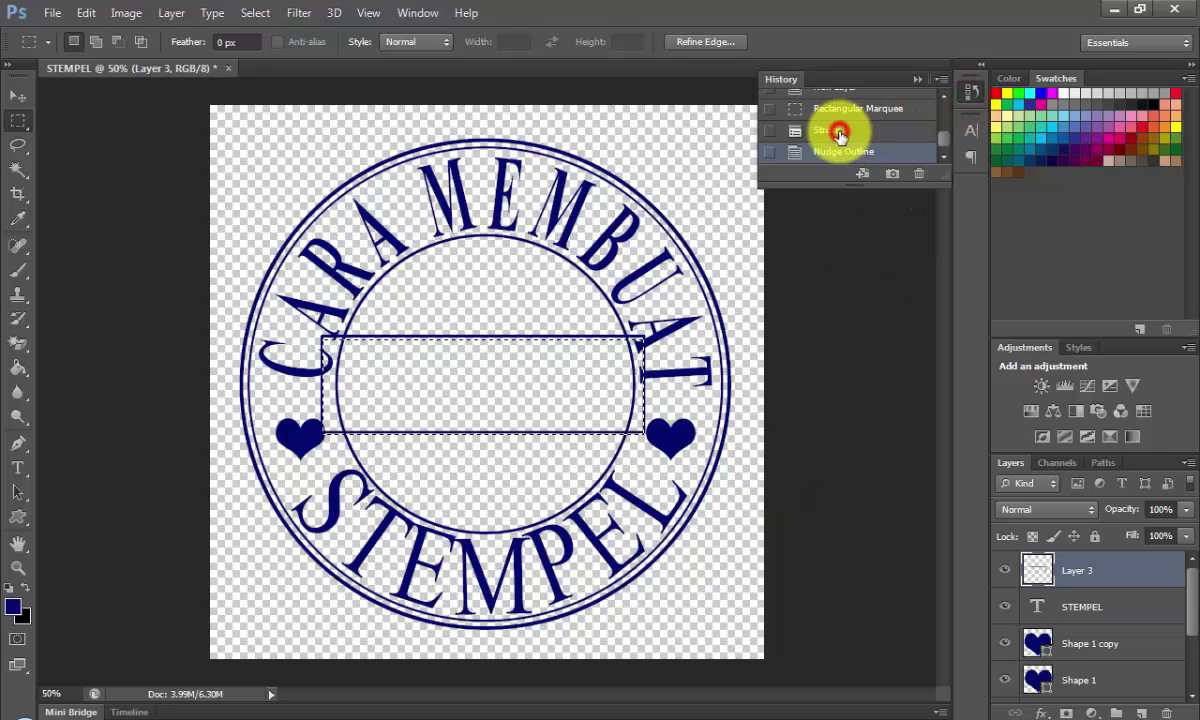
click(916, 79)
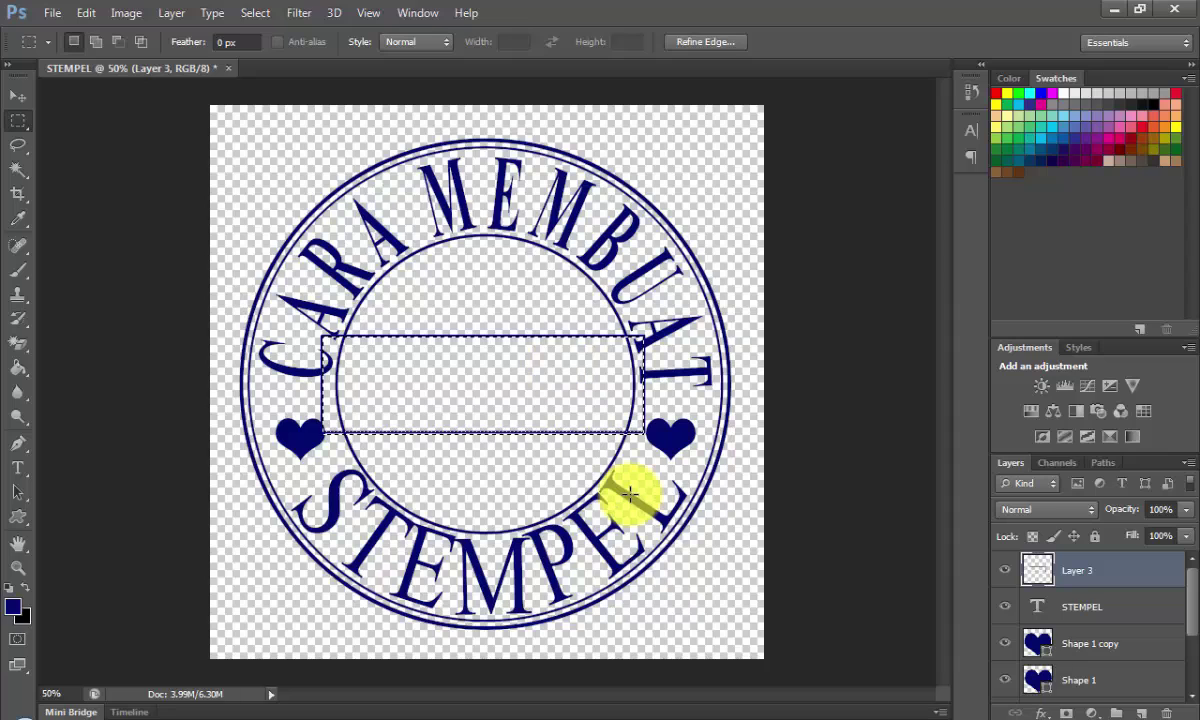
mouse_move(1188, 602)
mouse_down()
mouse_move(1178, 642)
mouse_move(1196, 660)
mouse_up()
click(1182, 650)
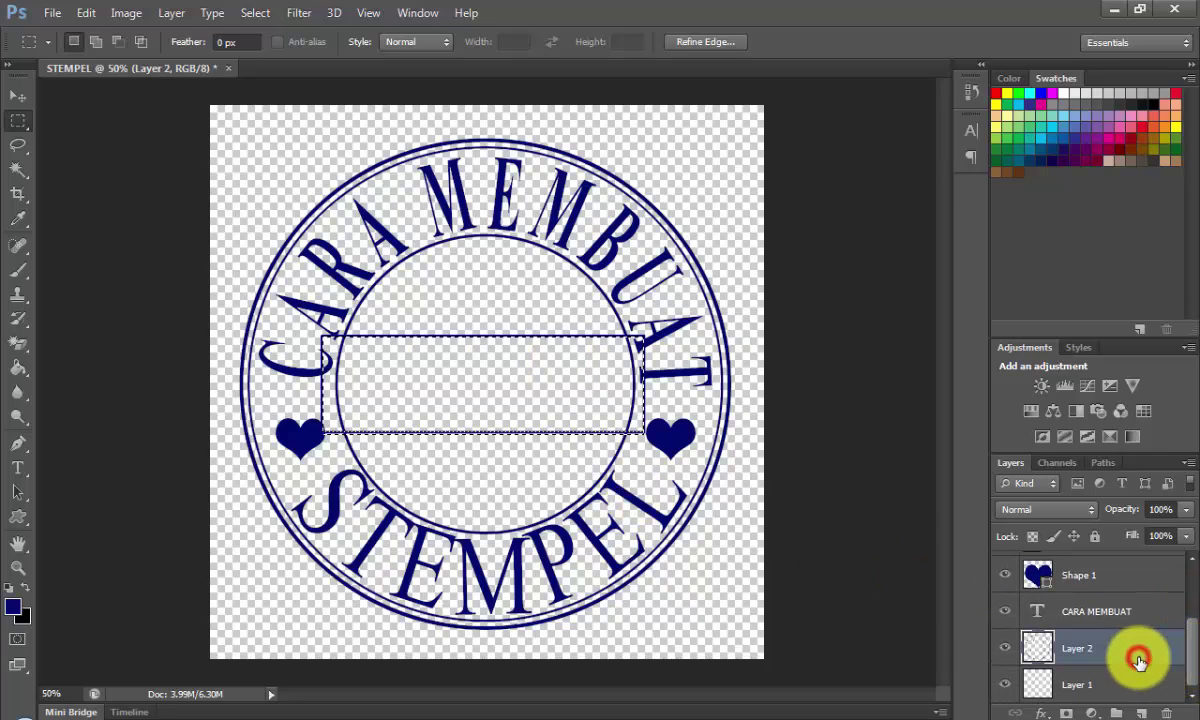
Step: Magic-wand the band between the inner and outer circles, then return to Layer 3
click(18, 170)
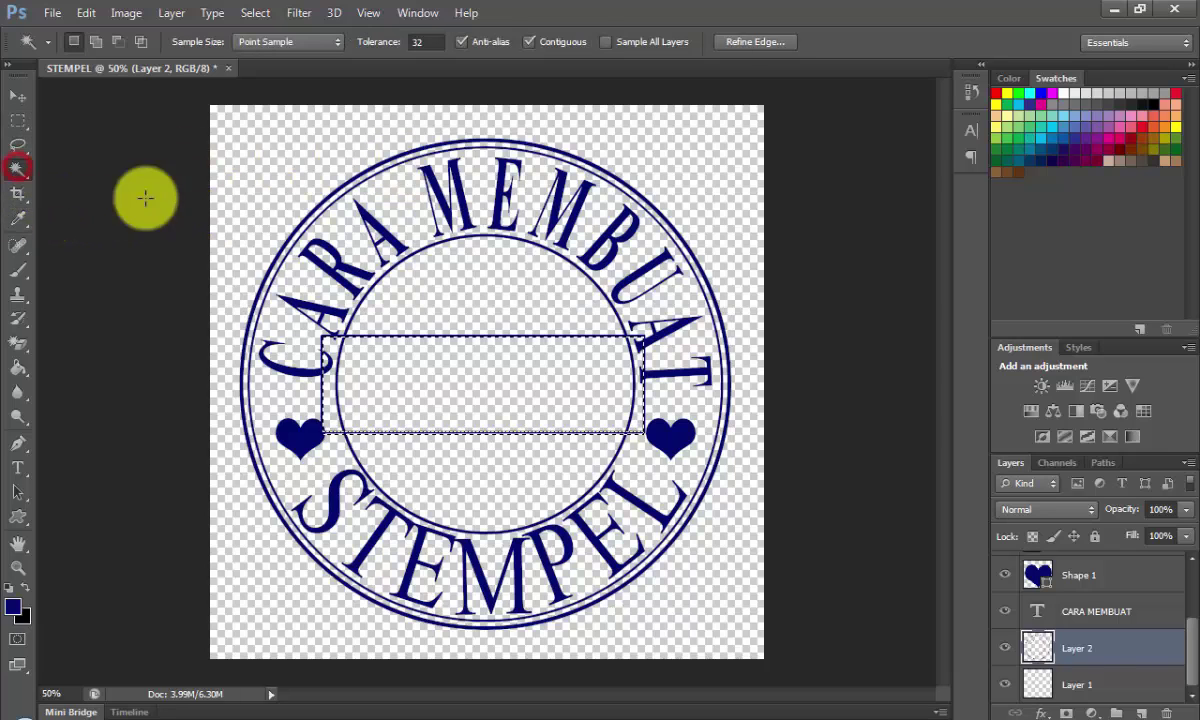
click(365, 240)
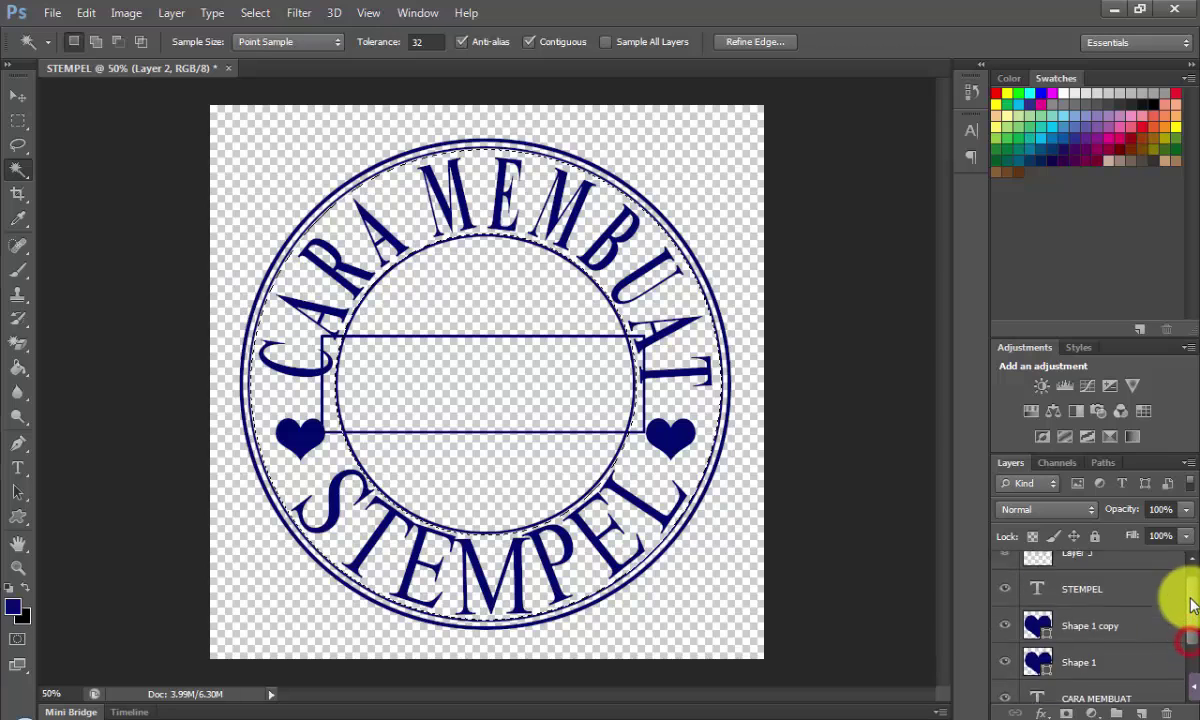
drag(1188, 640, 1181, 585)
click(1120, 570)
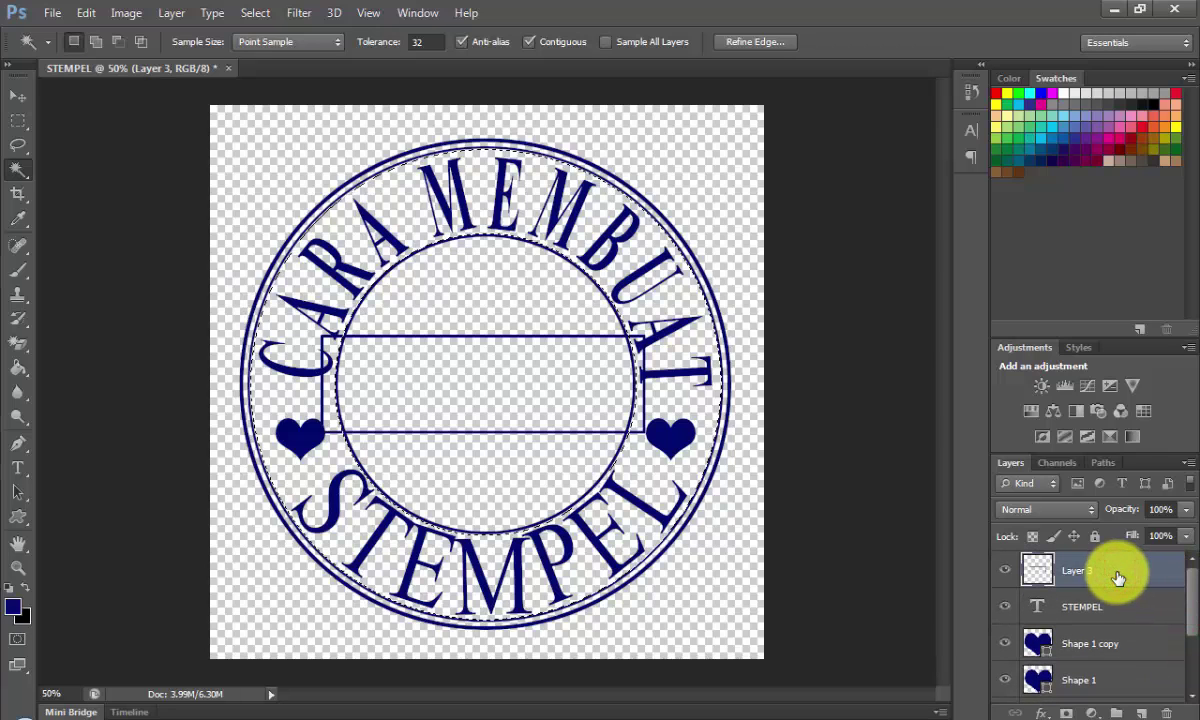
Step: Switch to the Notepad notes and delete the old SHIFT + ALT tip text
key(alt+Tab)
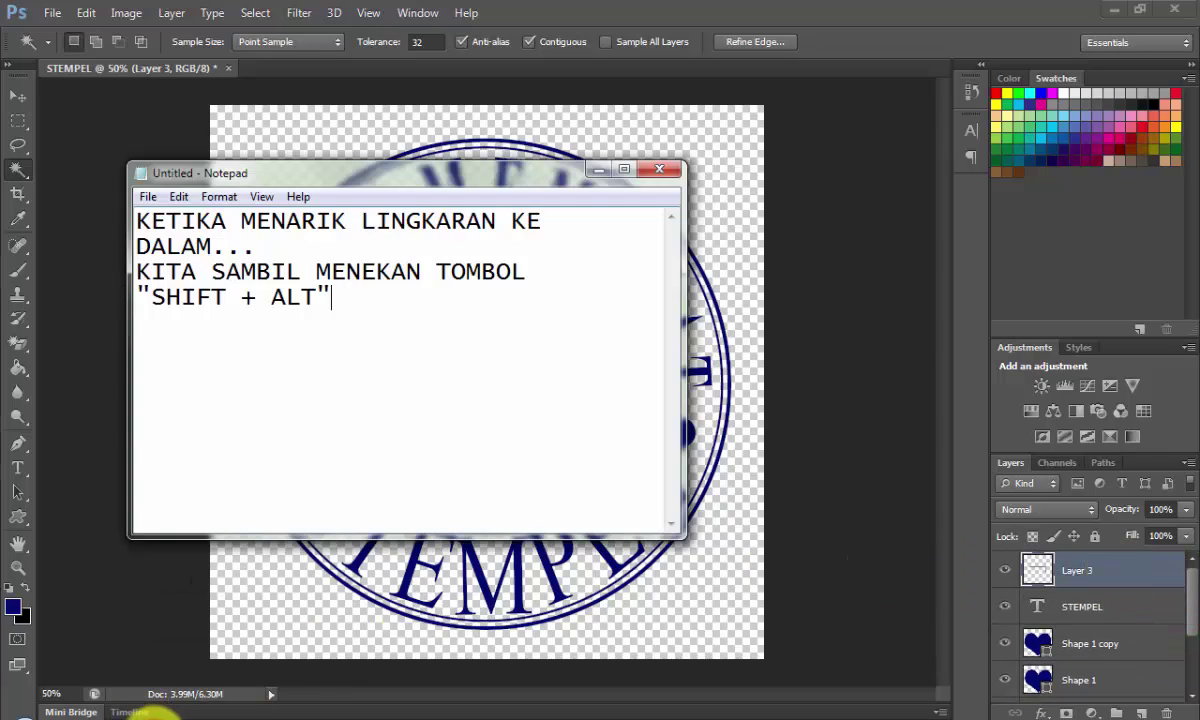
drag(317, 297, 211, 297)
drag(95, 385, 10, 232)
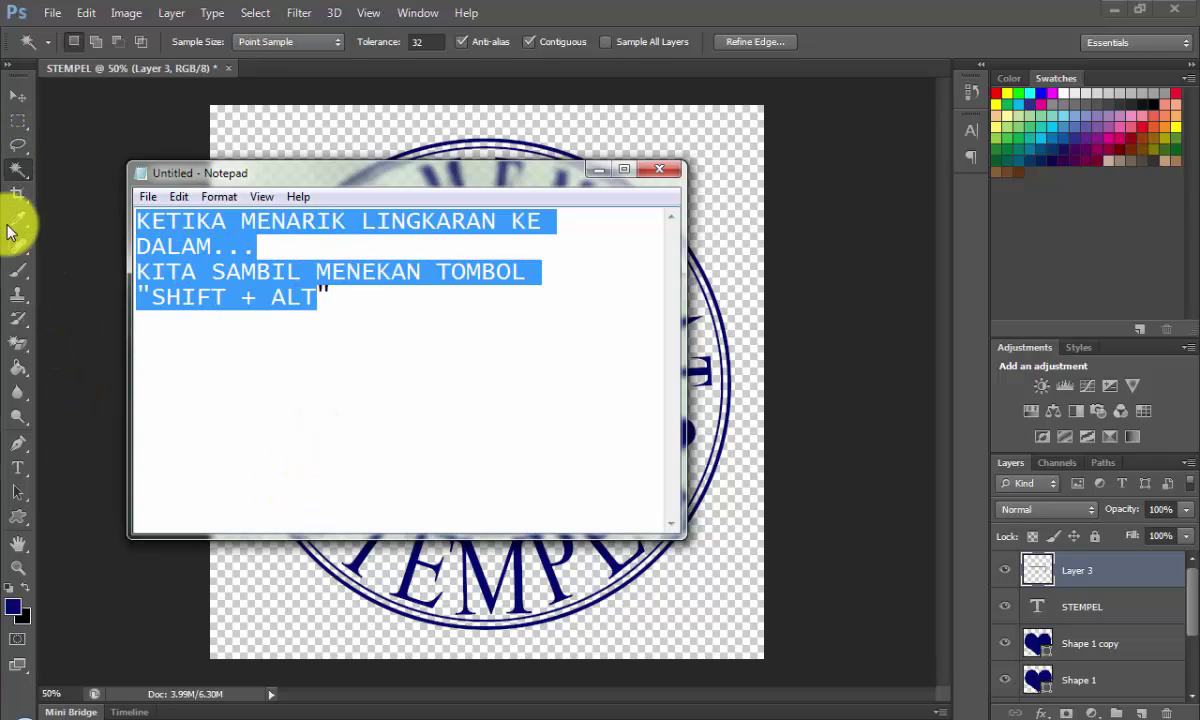
key(Delete)
text(TEKAN TOMBOL DELETE")
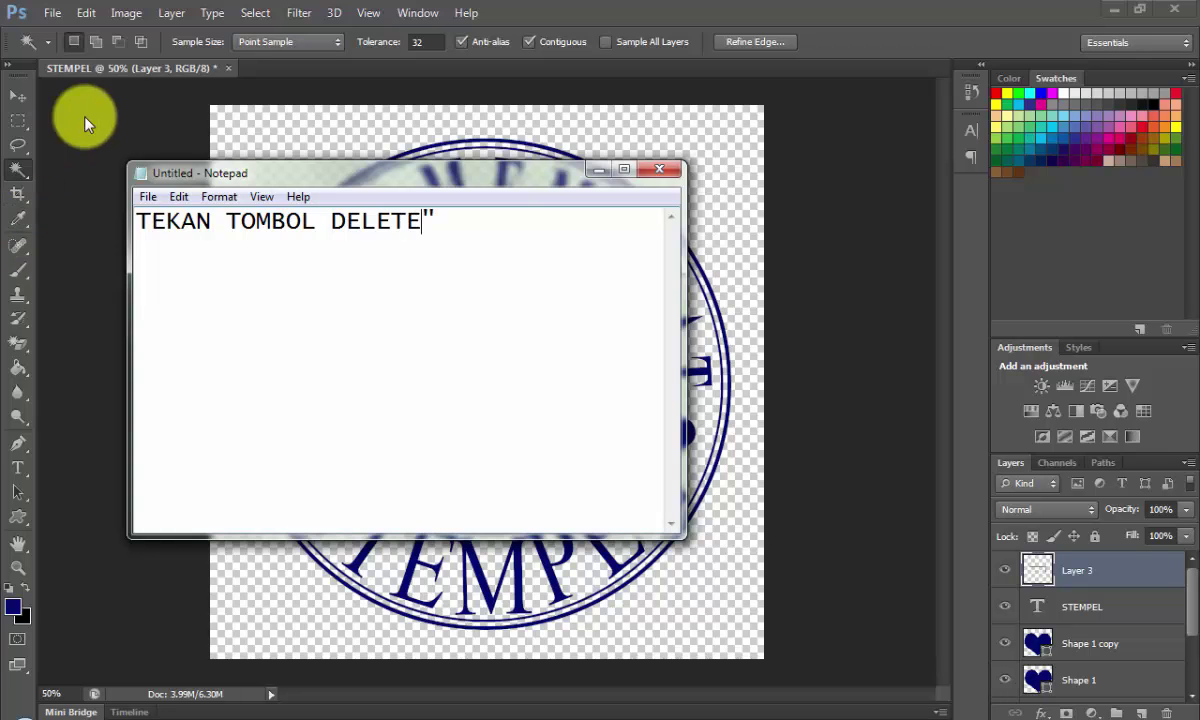
Step: Delete the rectangle's edges in the ring band and deselect, leaving two inner lines
click(599, 168)
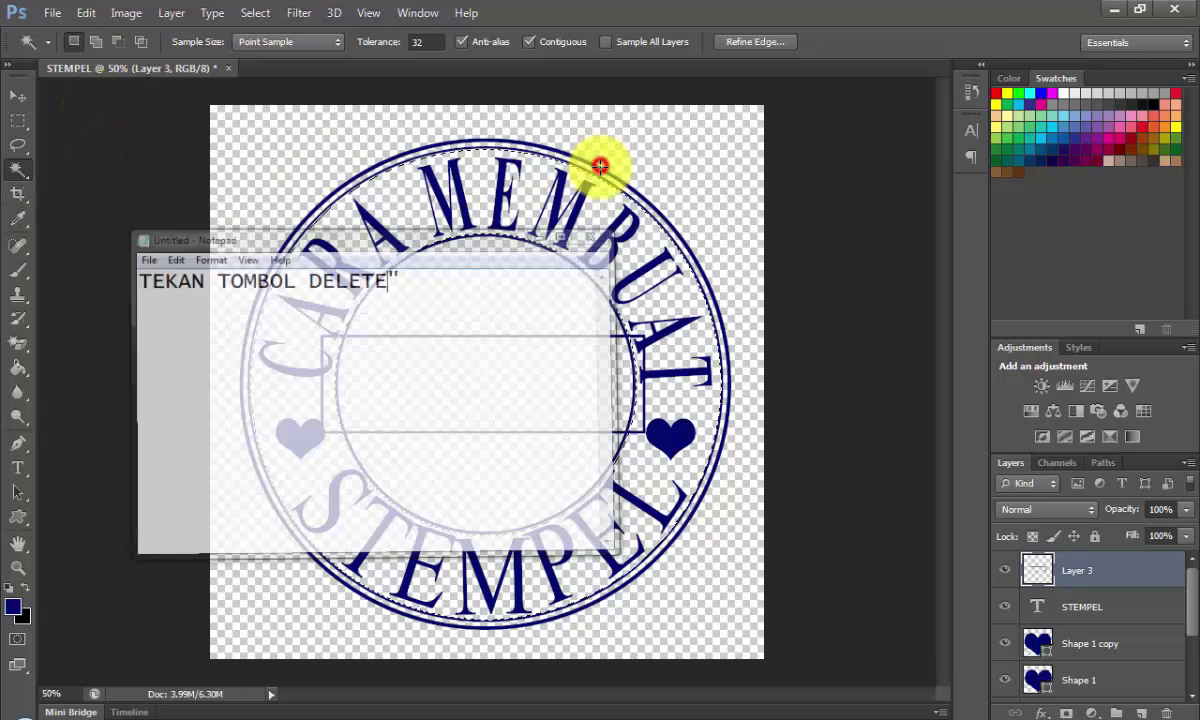
key(Delete)
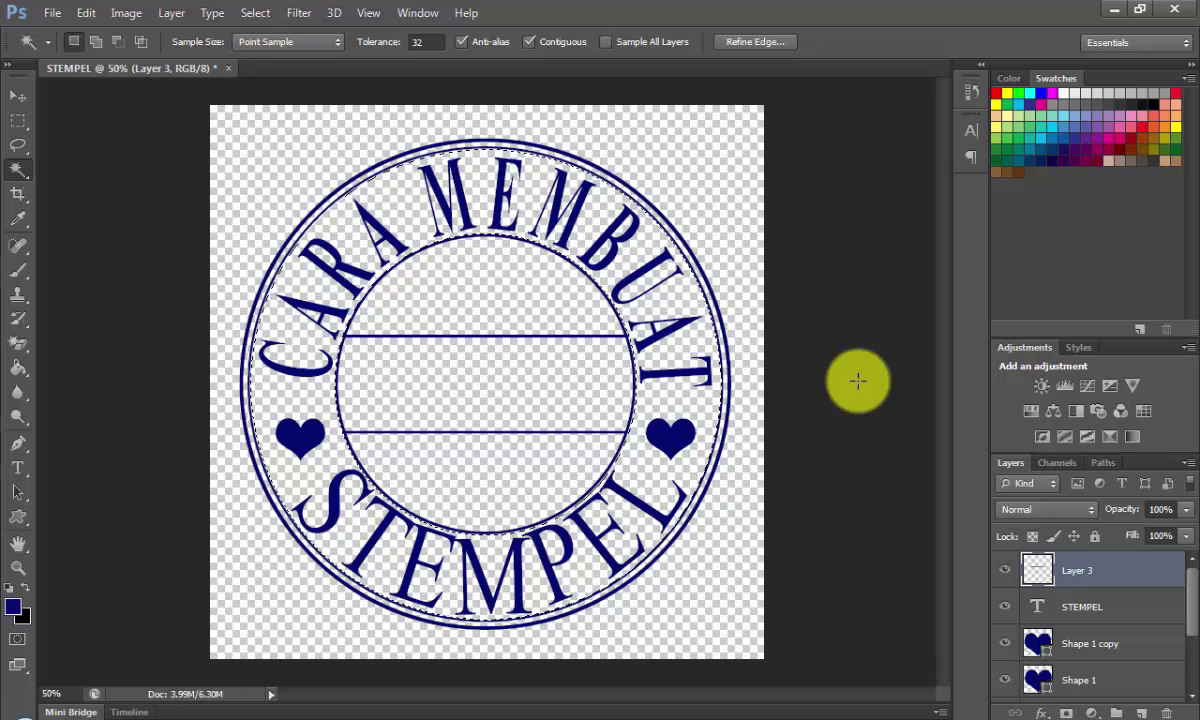
click(1133, 570)
click(262, 12)
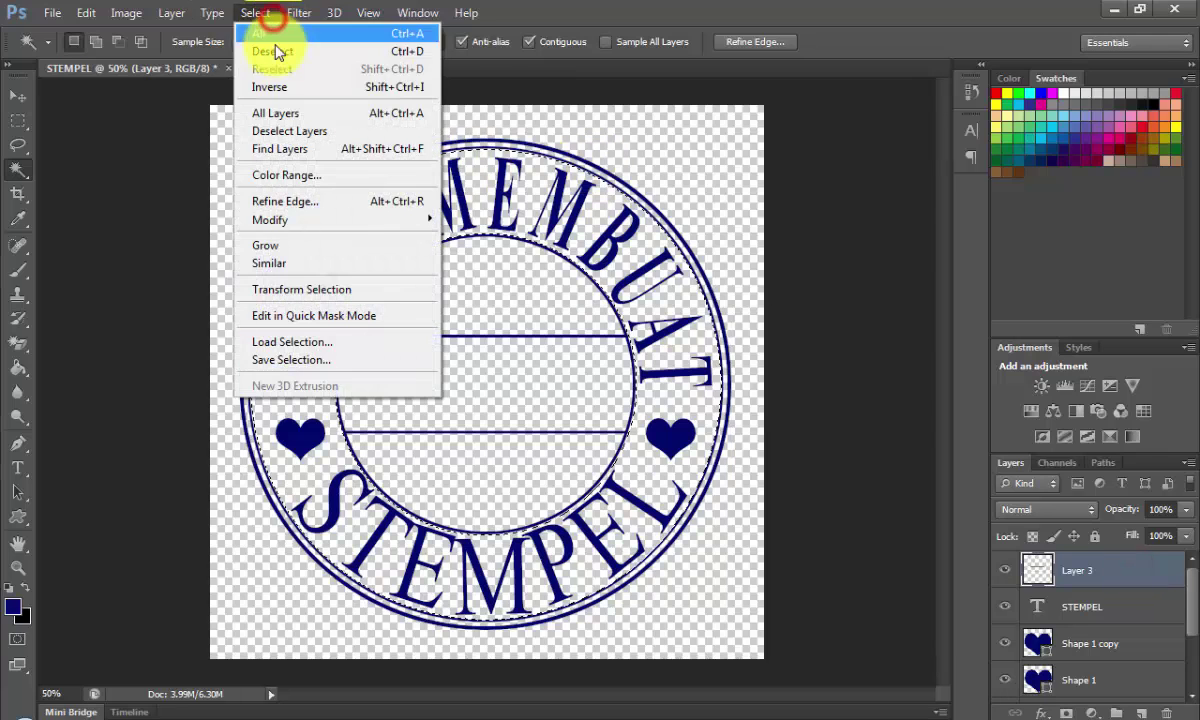
click(276, 45)
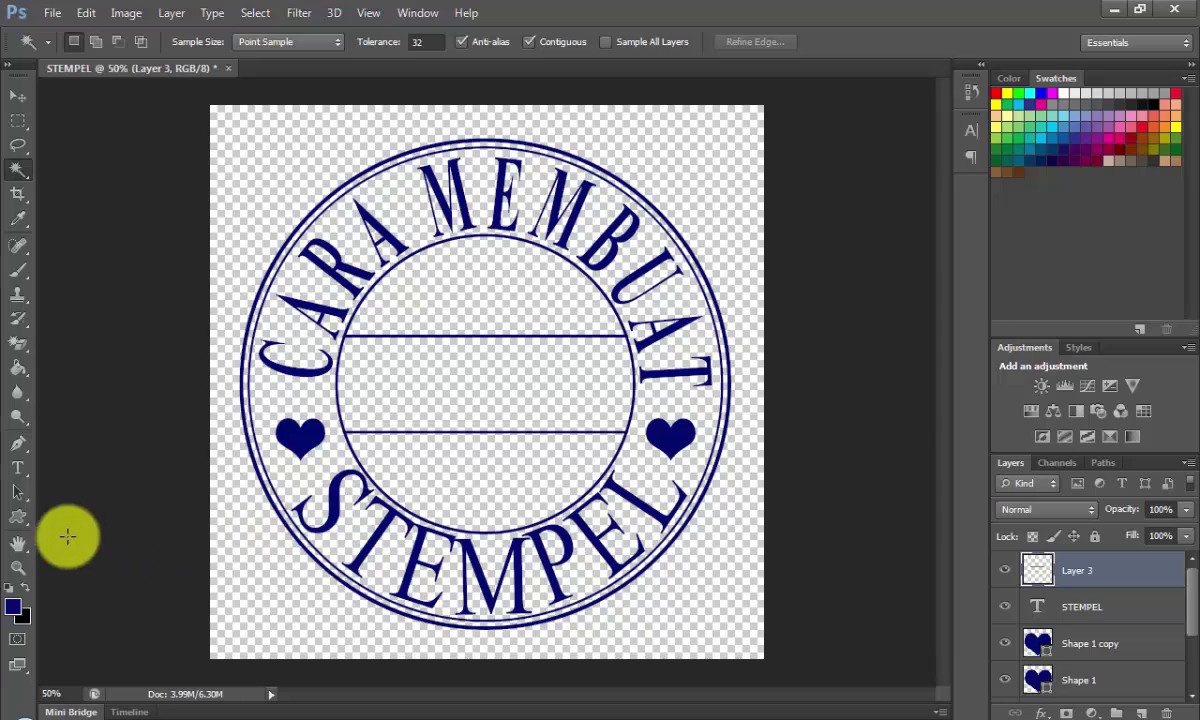
click(18, 468)
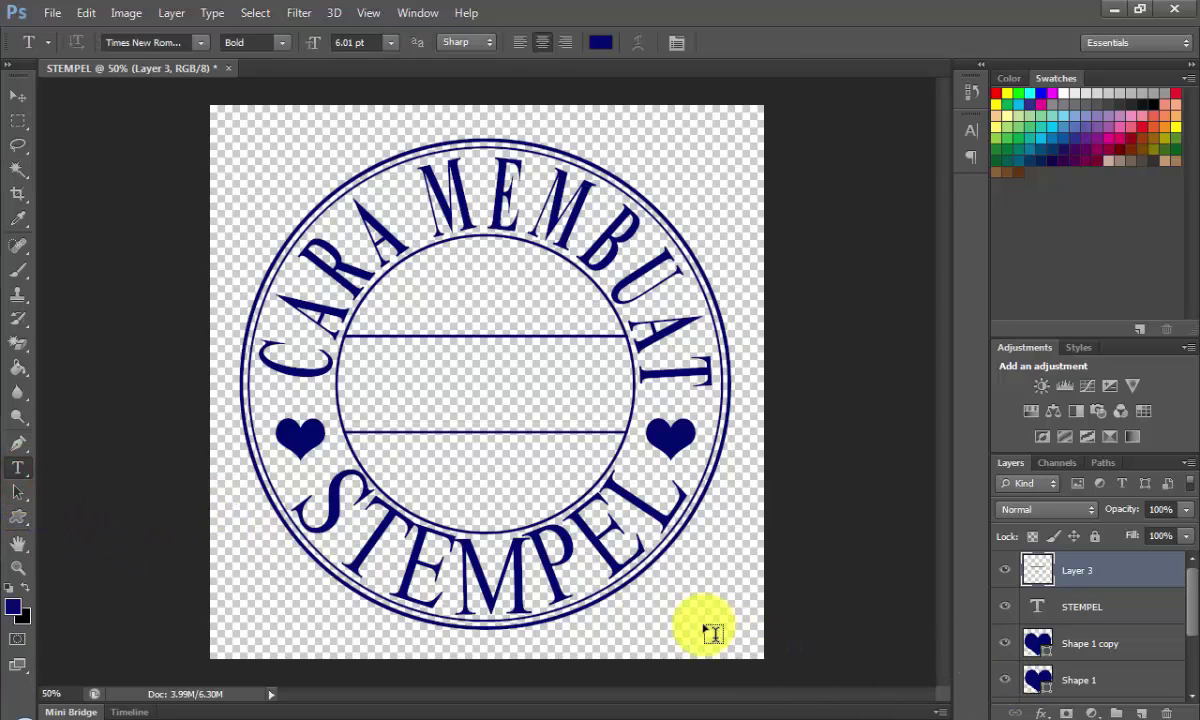
Step: Type 'DI PHOTSHOP', move it into the centre band and shrink it to about 4 pt
click(670, 630)
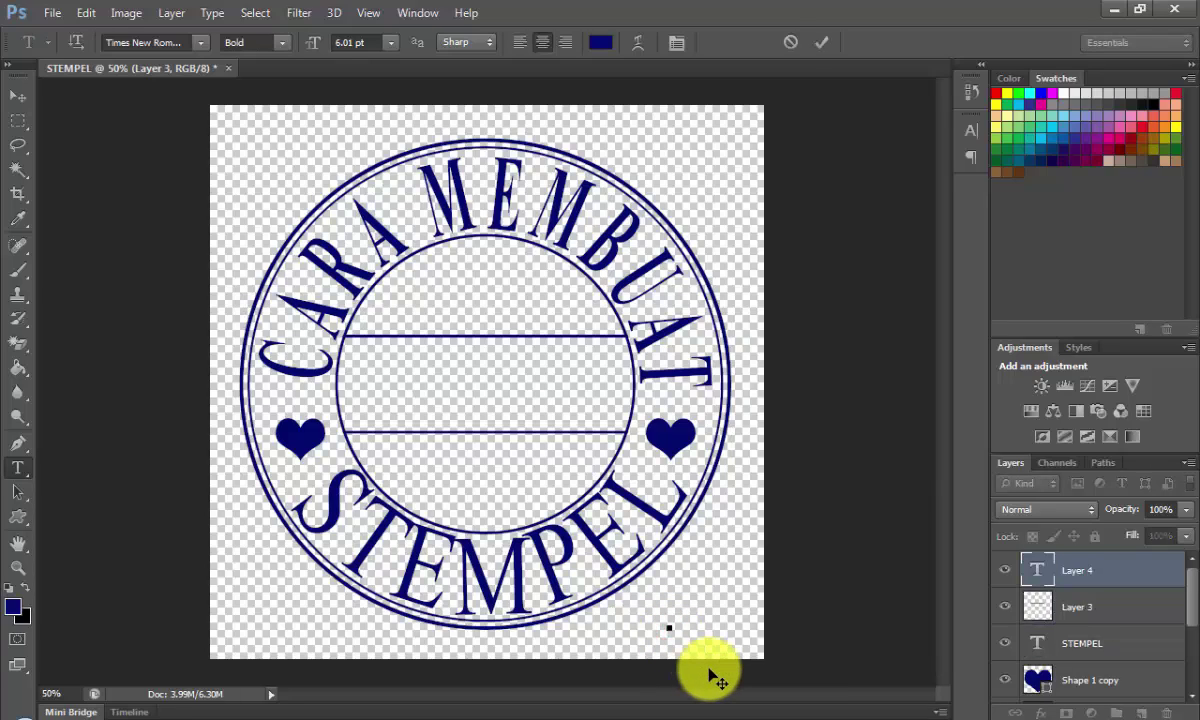
text(DI )
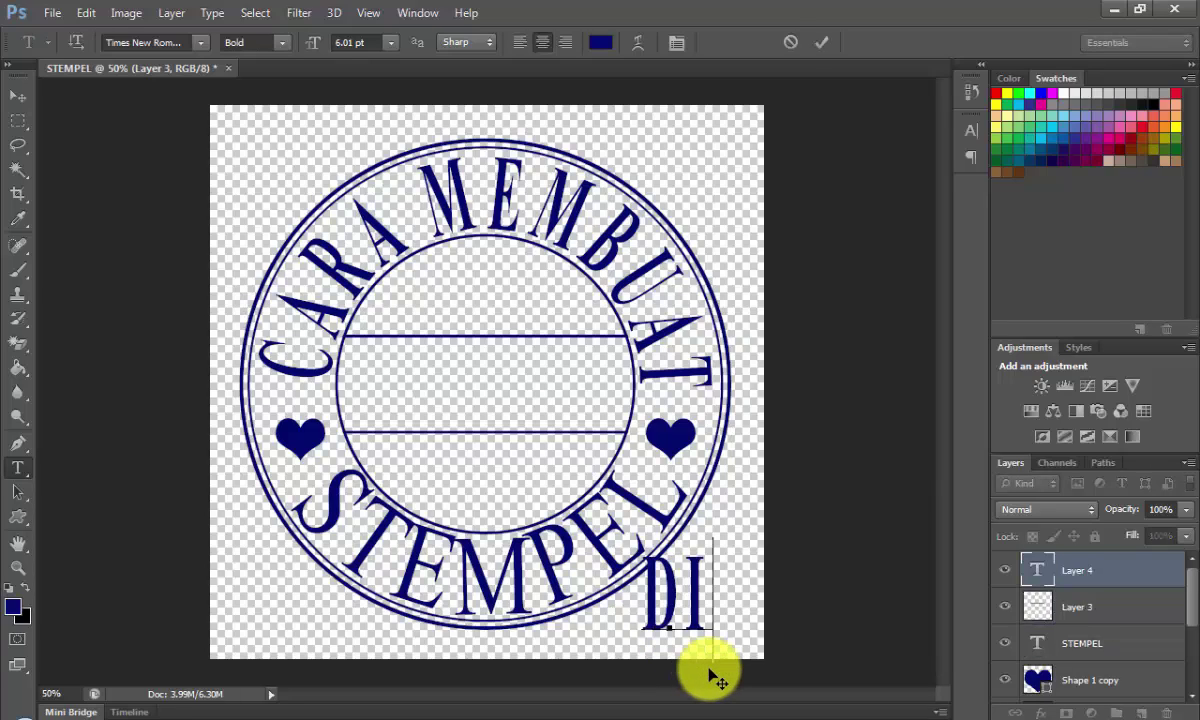
text(PHO)
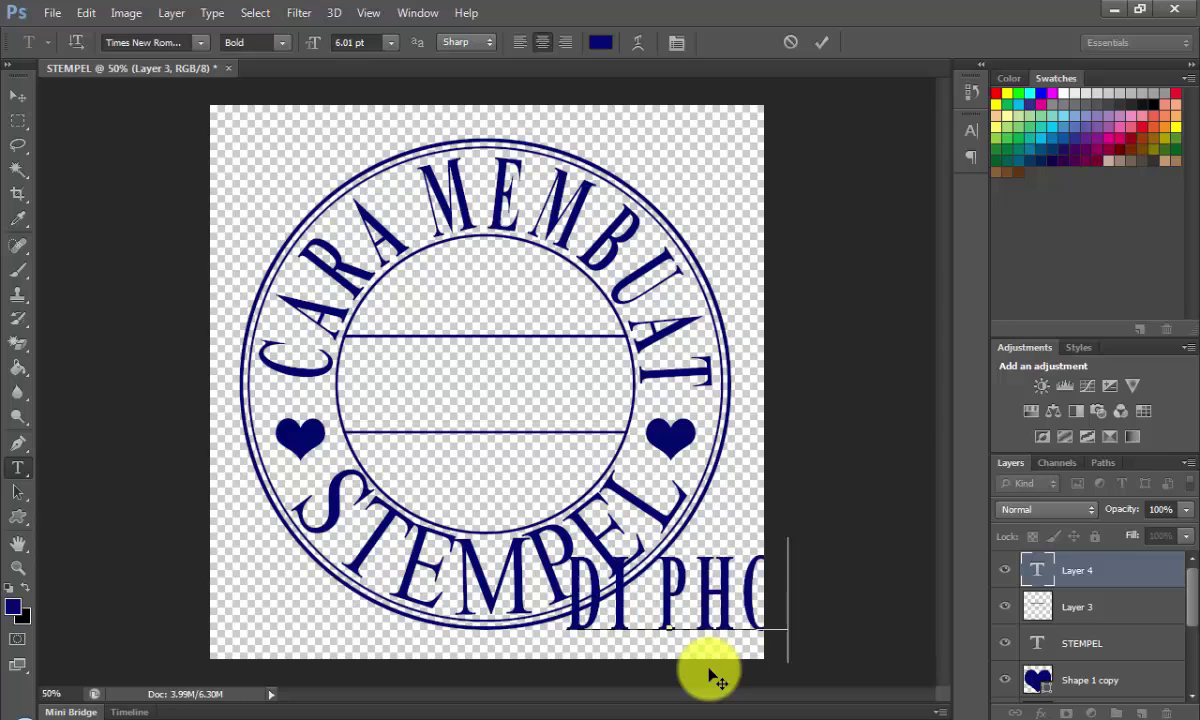
text(T)
text(SHO)
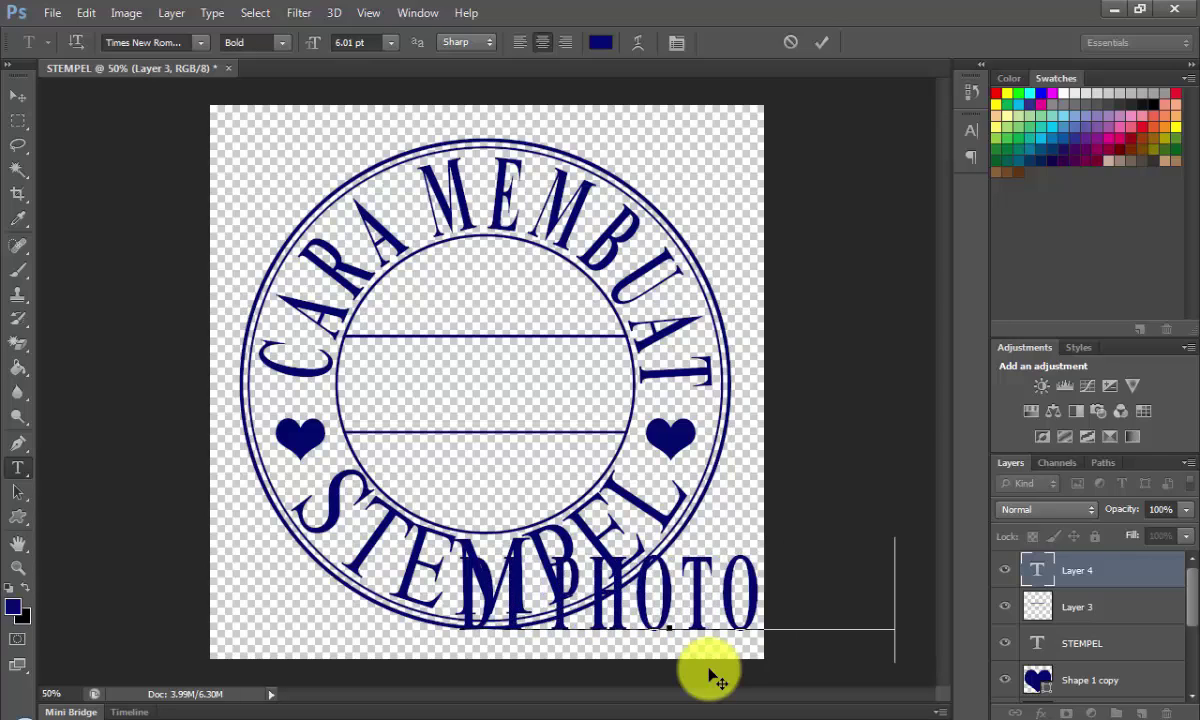
text(P)
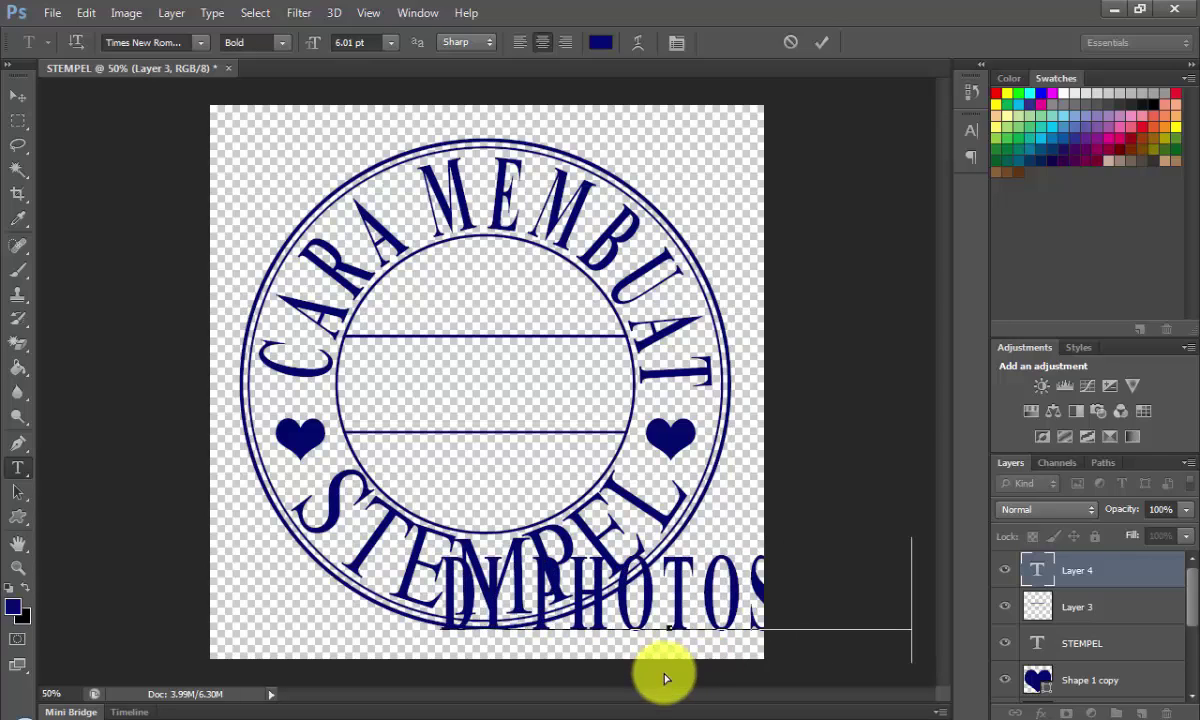
key(ctrl+a)
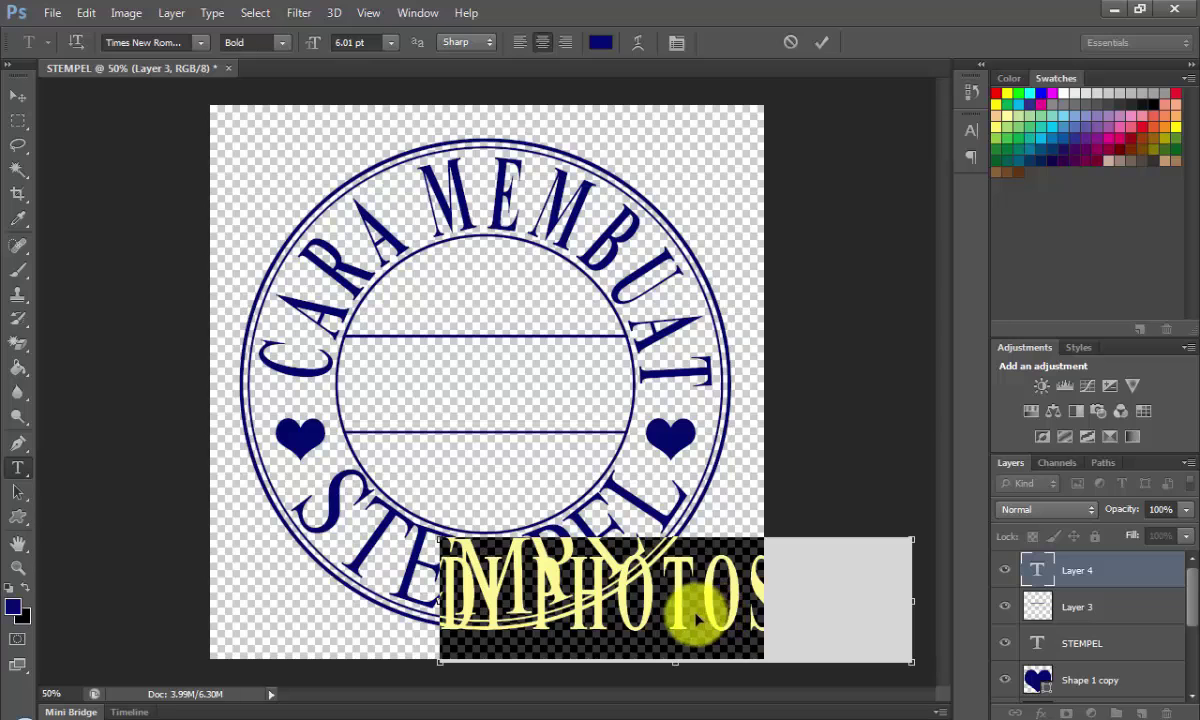
drag(718, 611, 544, 397)
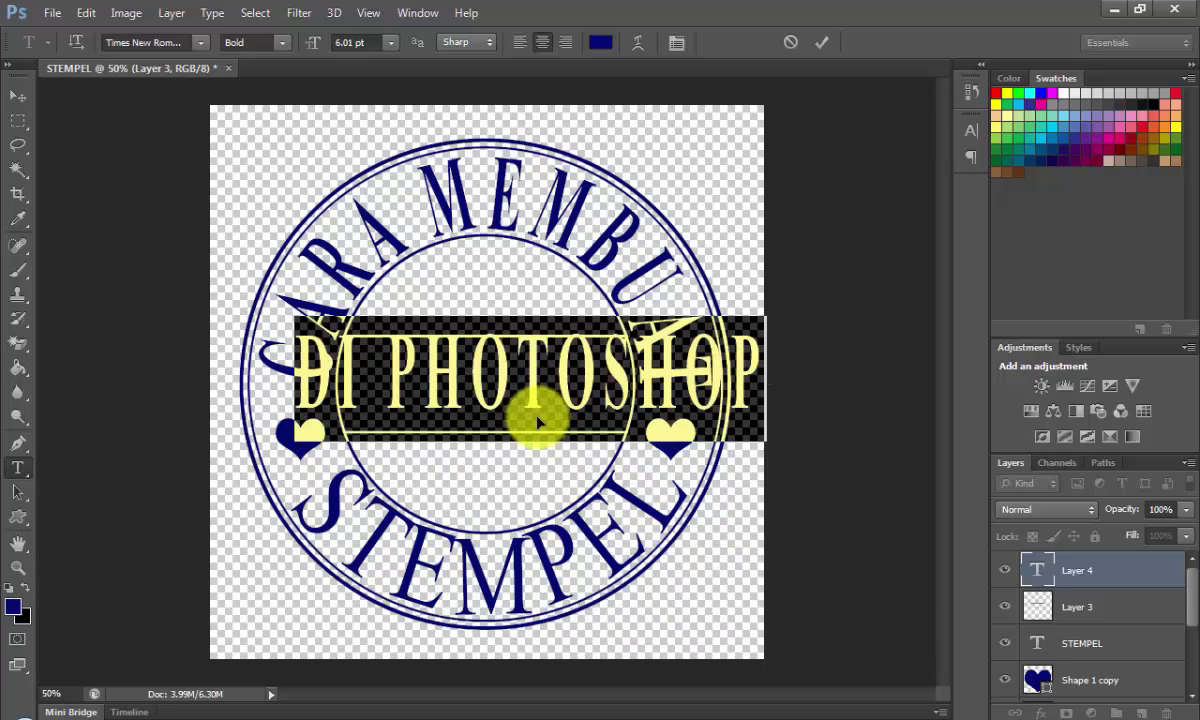
drag(320, 48, 317, 48)
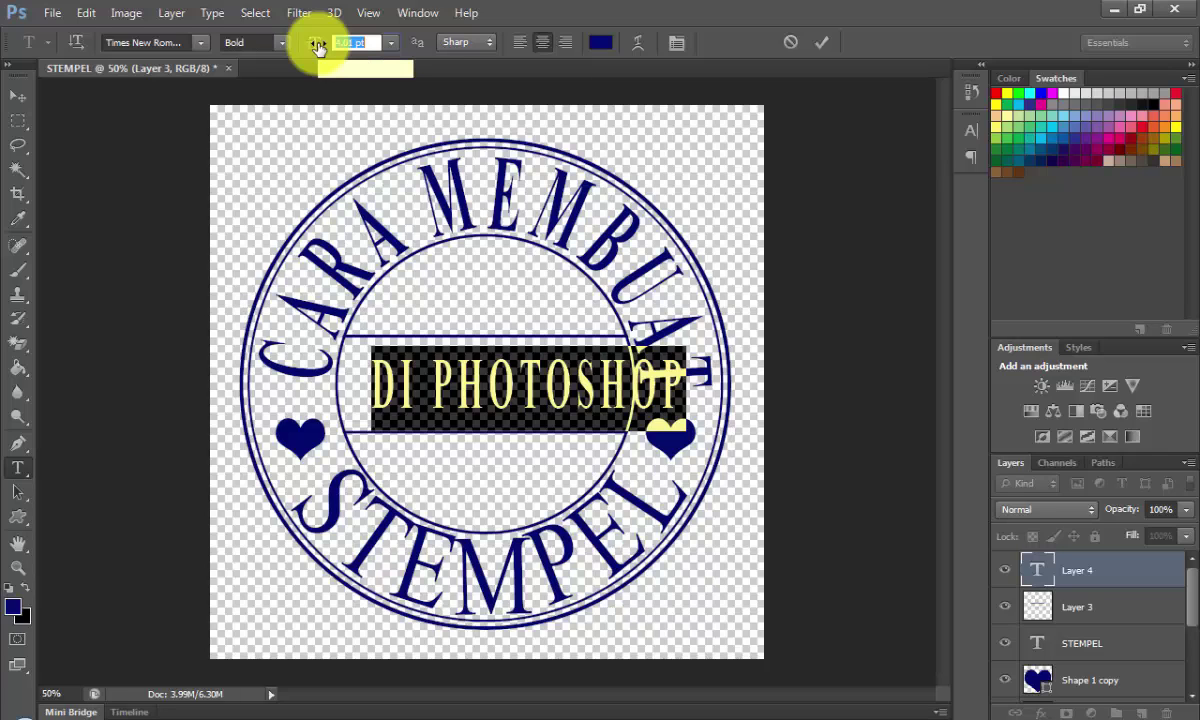
drag(317, 48, 320, 48)
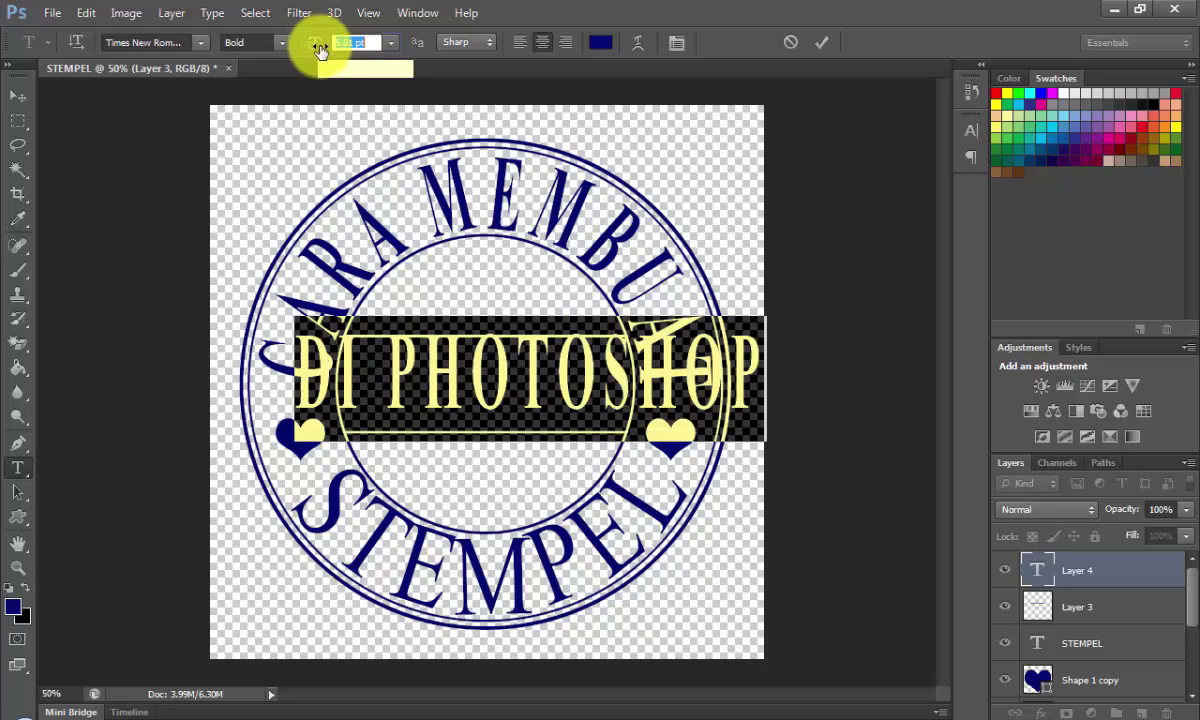
click(521, 375)
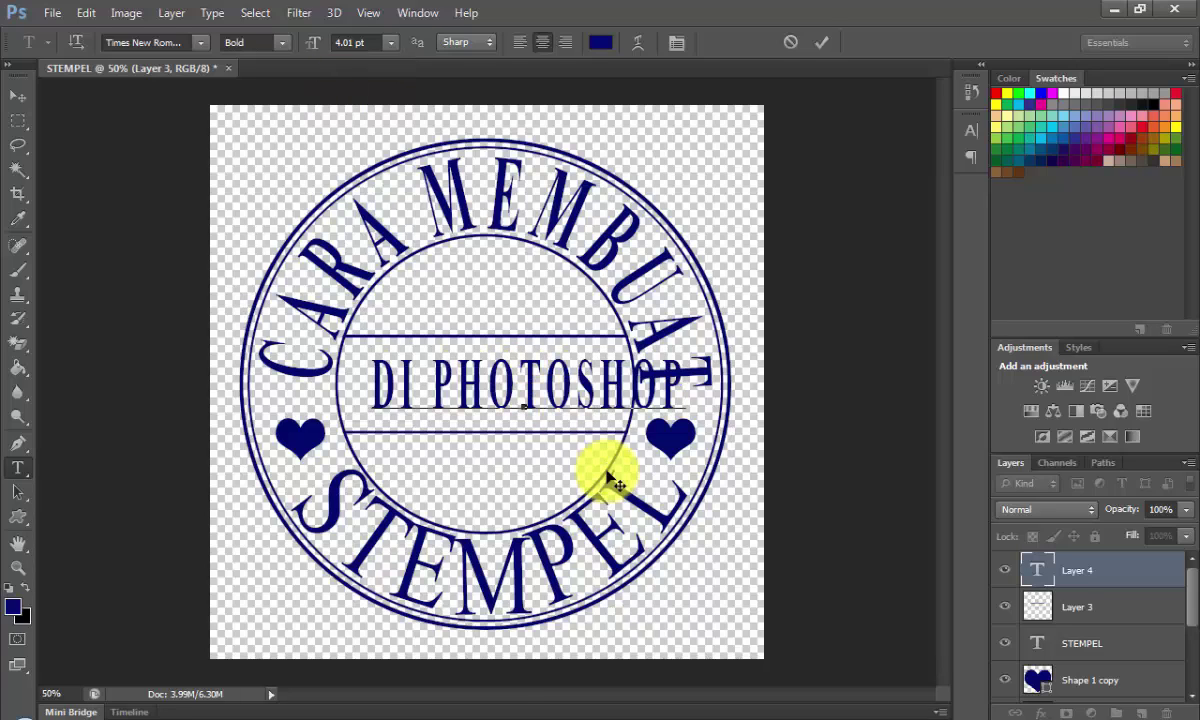
Step: Nudge the DI PHOTOSHOP layer three steps to the left
click(18, 95)
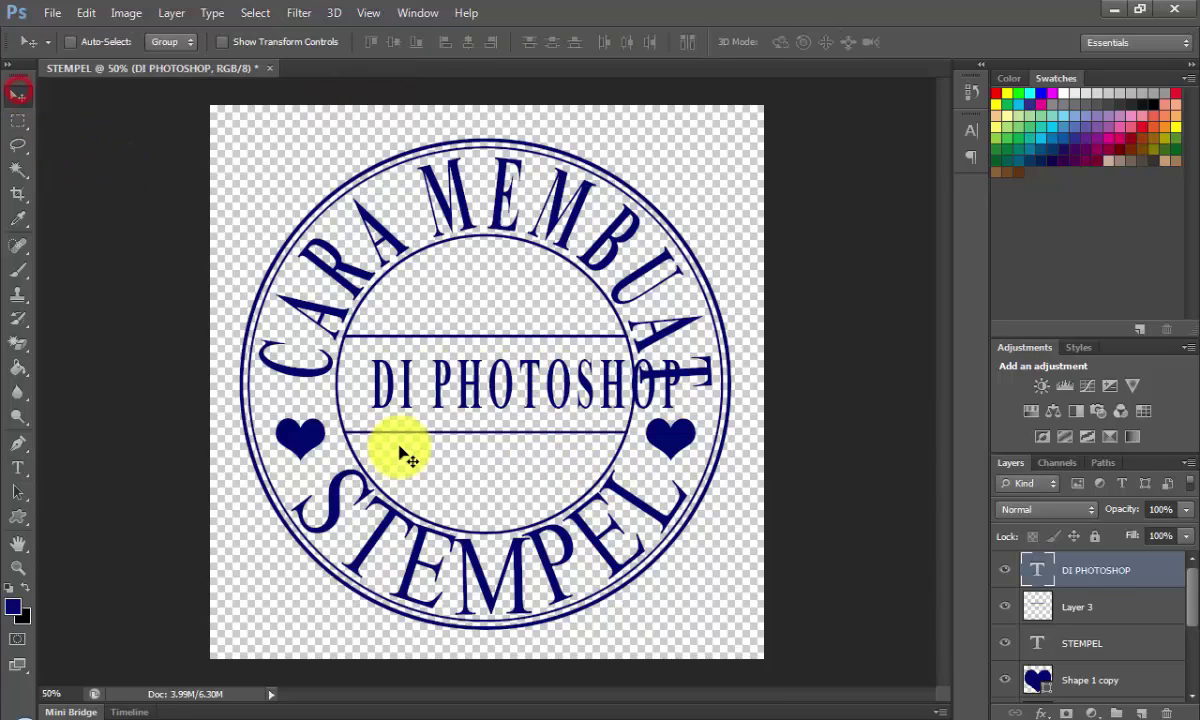
key(Left)
key(Left)
key(Left)
key(Left)
key(Left)
key(Left)
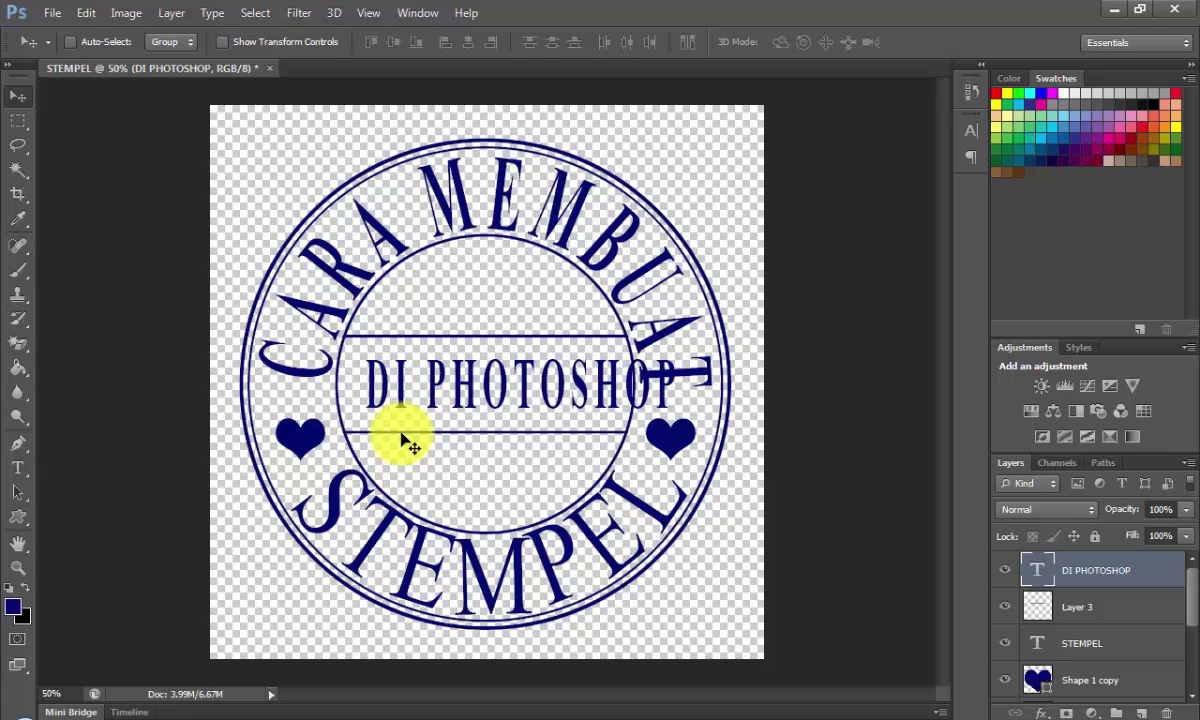
key(Left)
key(Left)
key(Left)
key(Left)
key(Left)
key(Left)
key(Left)
key(Left)
key(Left)
key(Left)
key(Left)
key(Left)
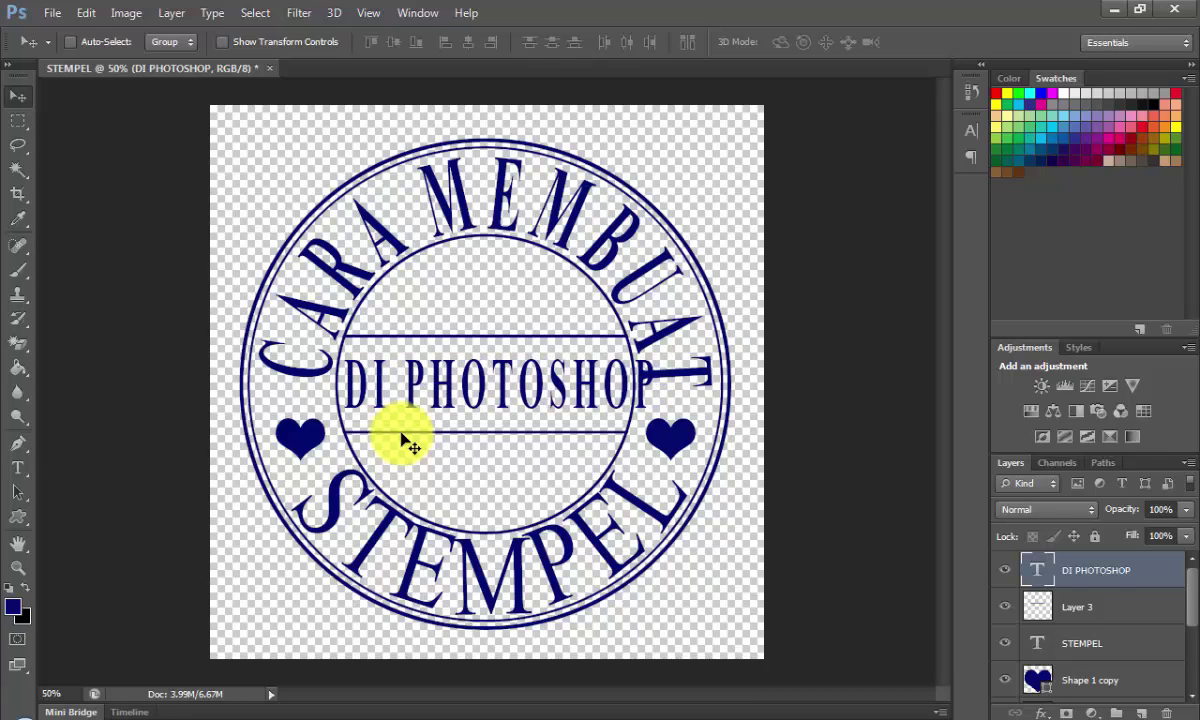
key(Left)
key(Left)
key(Left)
key(Left)
key(Left)
key(Left)
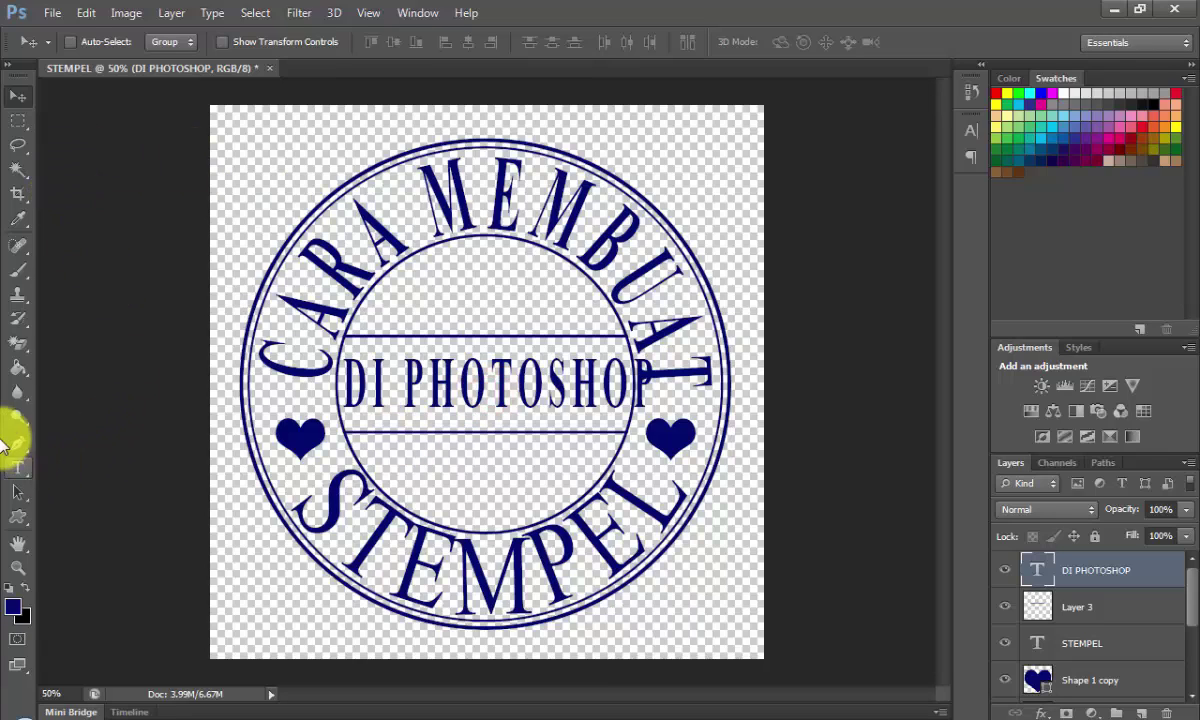
Step: Reselect the DI PHOTOSHOP text and adjust its font size in the options bar
click(17, 466)
double_click(470, 380)
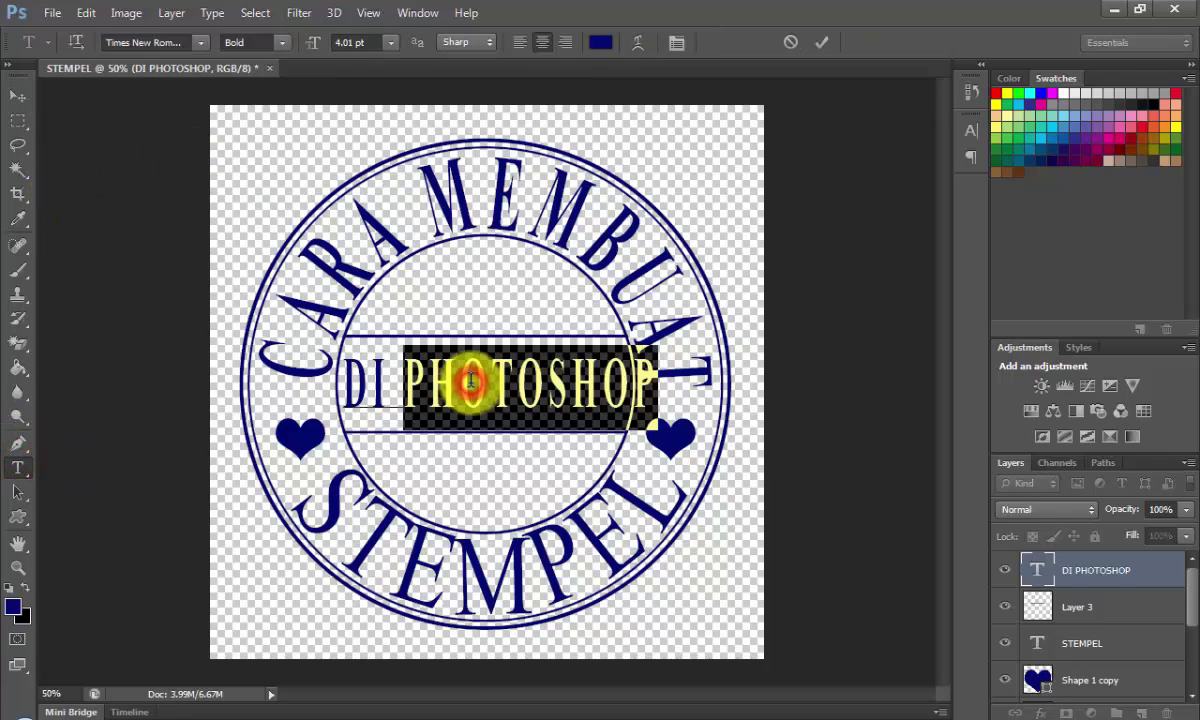
double_click(470, 380)
click(470, 380)
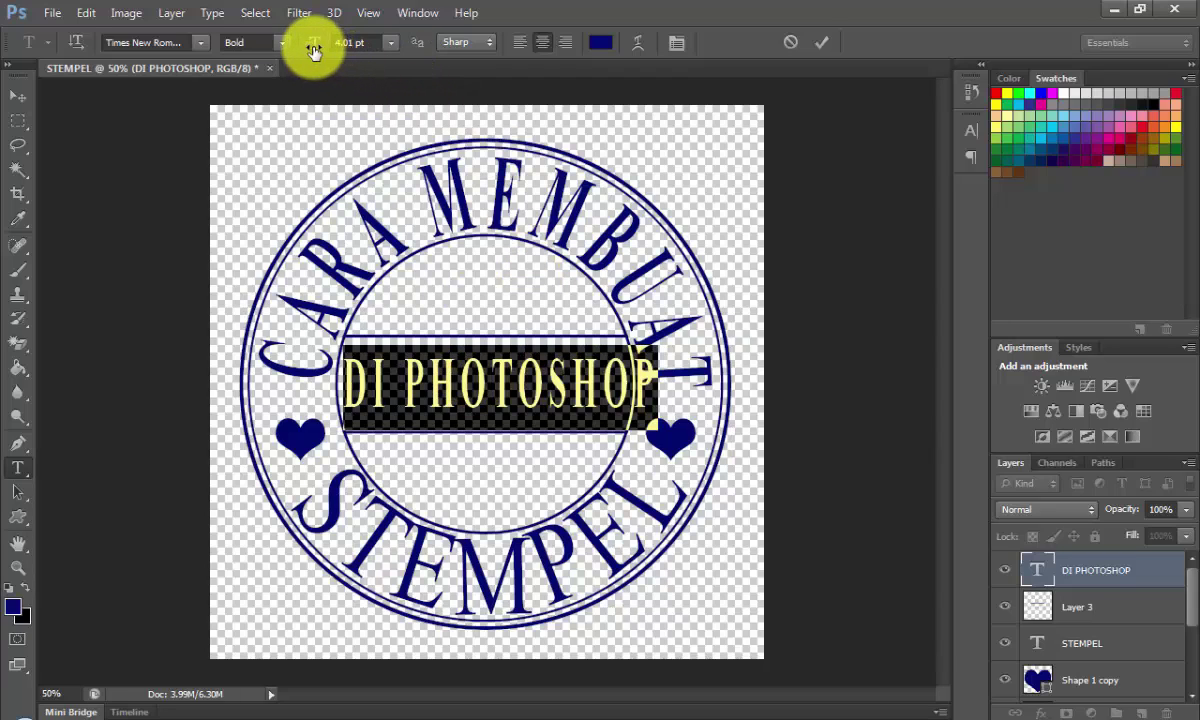
drag(313, 54, 313, 53)
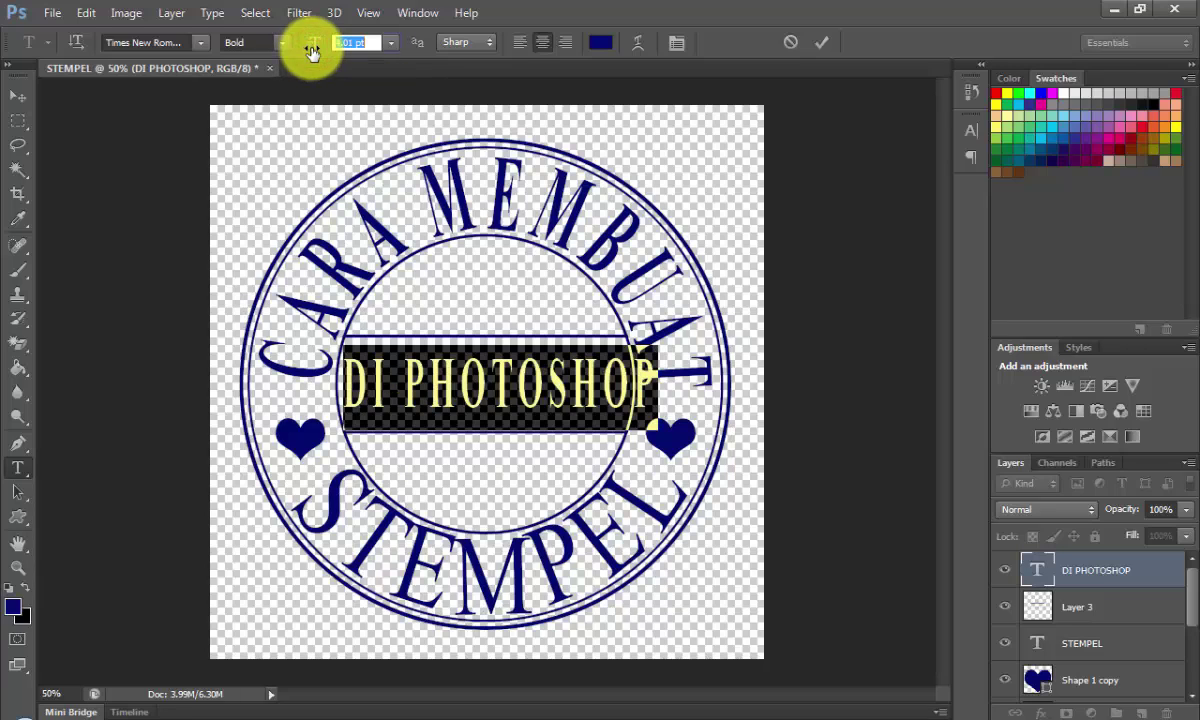
Step: In the Character panel, set baseline shift to 4.31 pt and horizontal scale to 402%
click(970, 130)
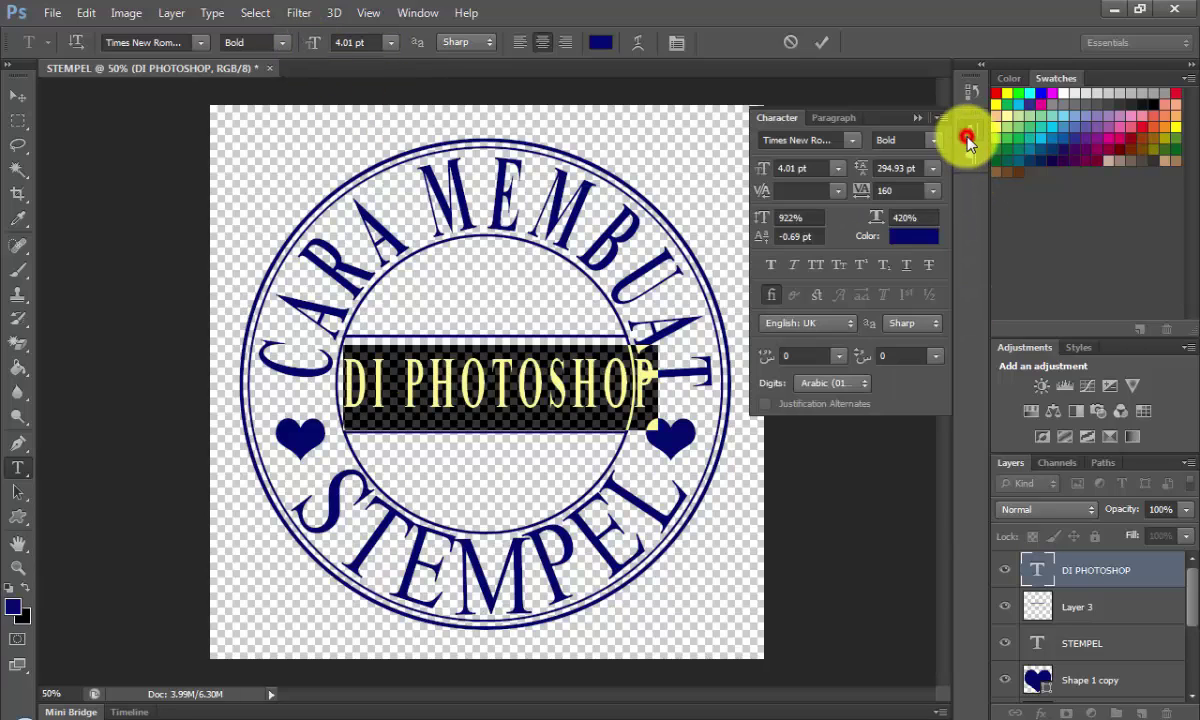
click(910, 216)
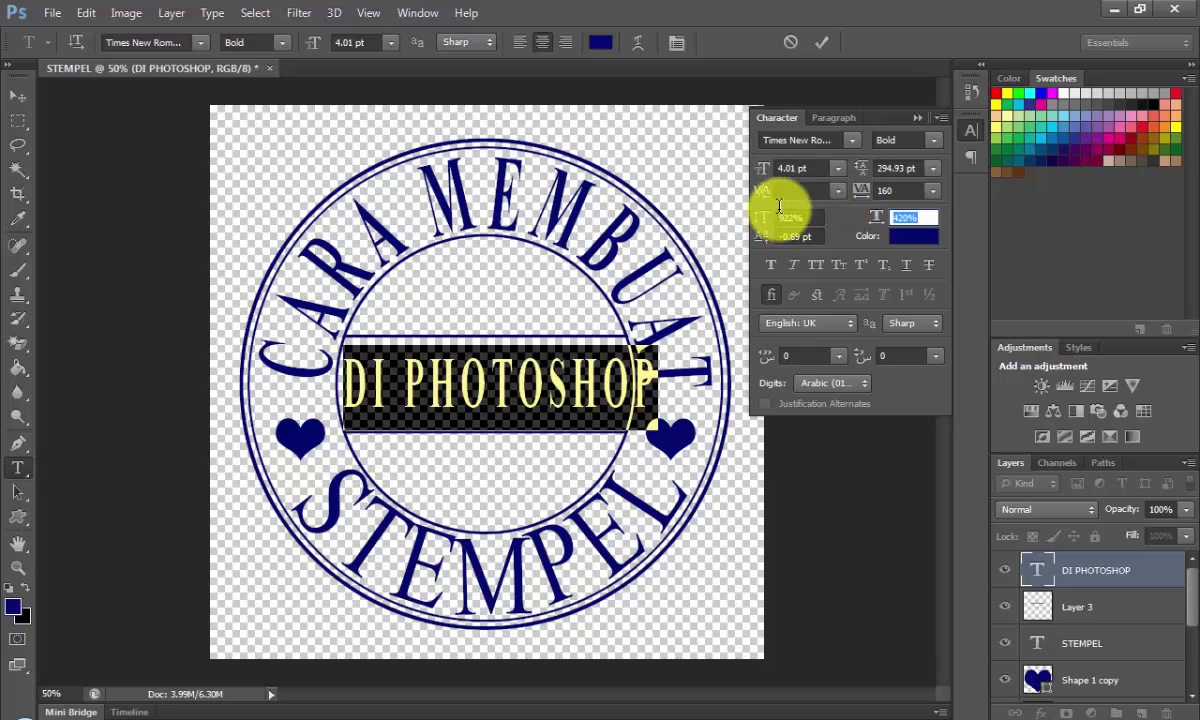
drag(758, 238, 762, 238)
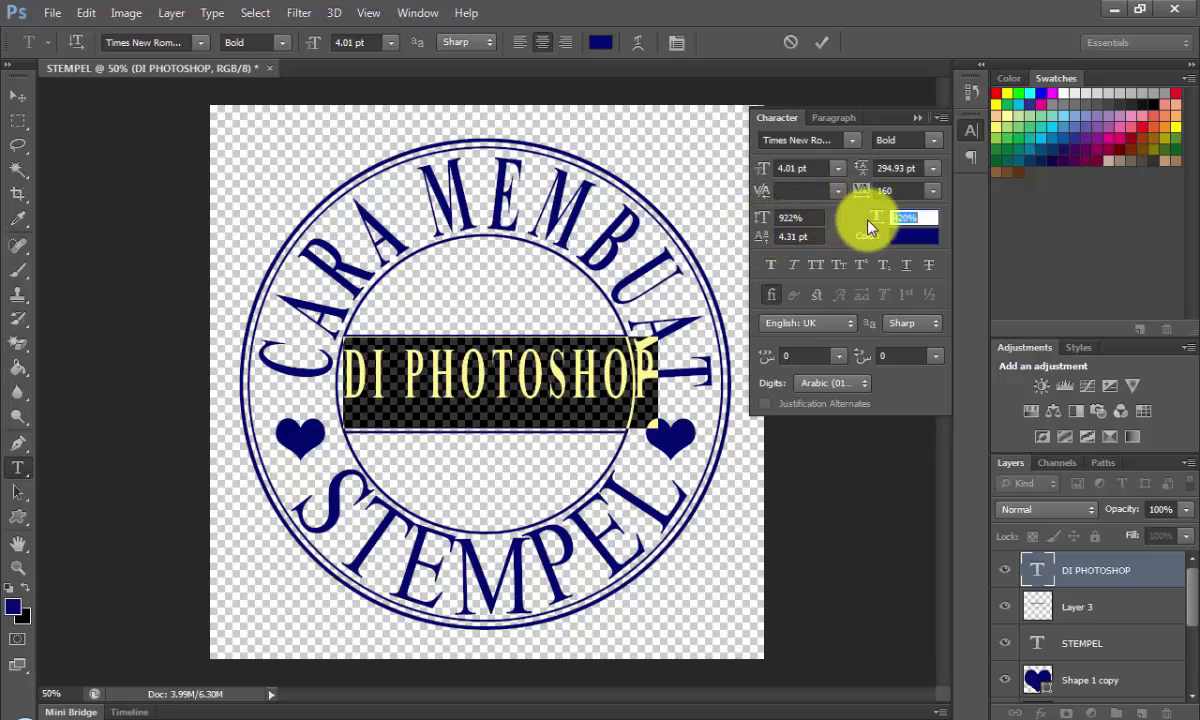
drag(858, 219, 849, 219)
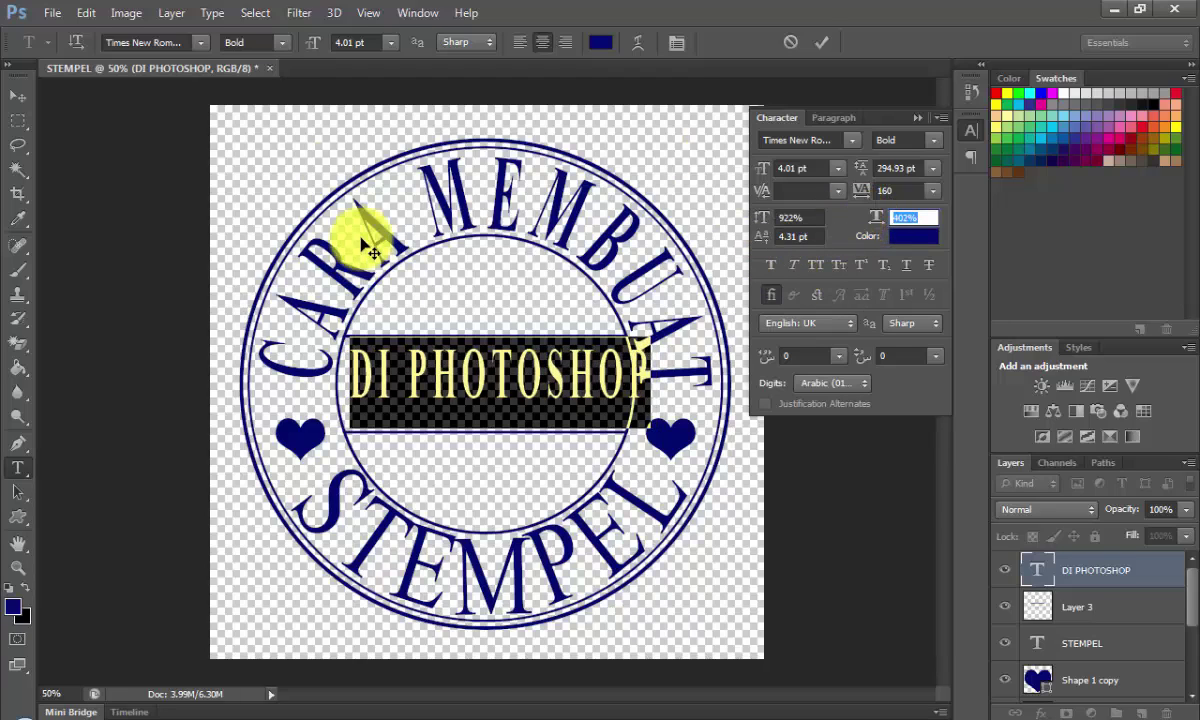
Step: Nudge DI PHOTOSHOP left and down to centre it in the band
click(20, 100)
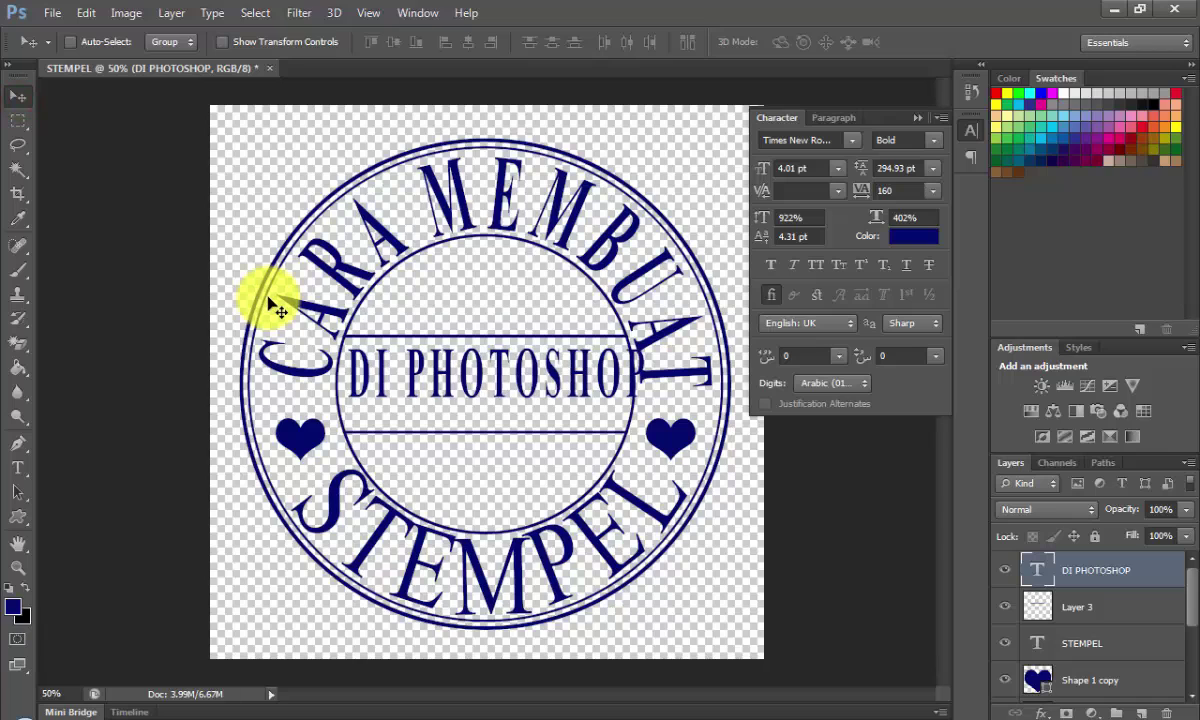
key(Left)
key(Left)
key(Down)
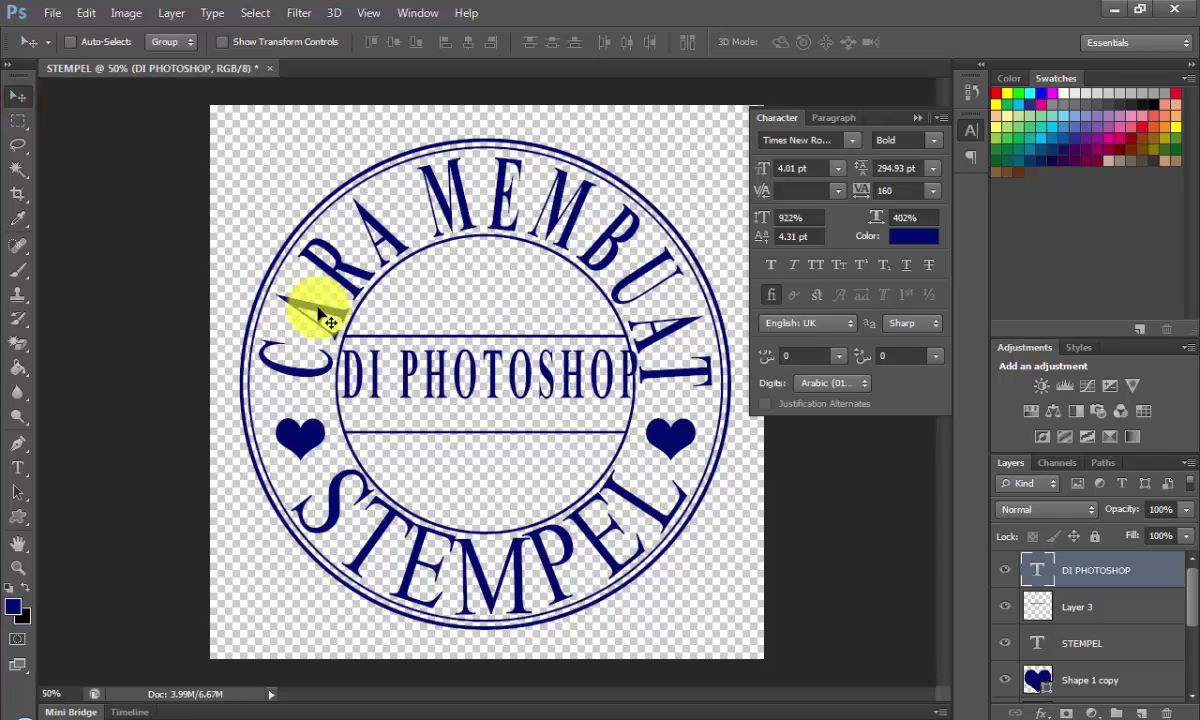
key(Down)
key(Down)
key(Left)
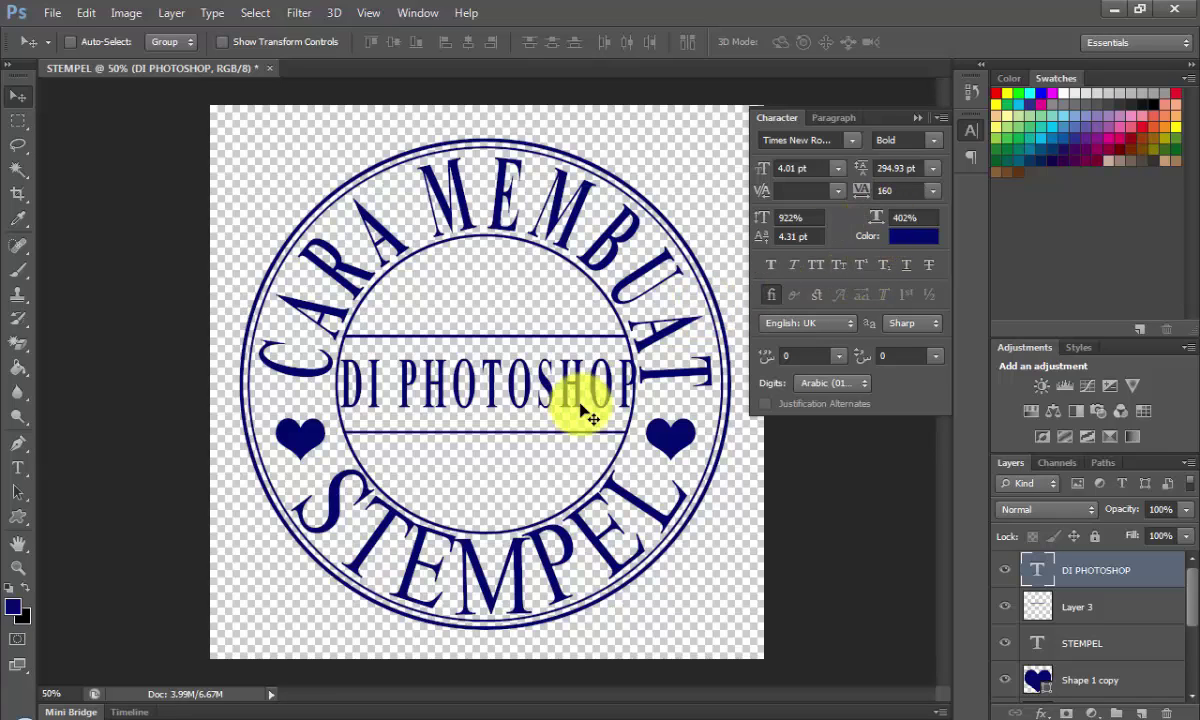
Step: Set the DI PHOTOSHOP tracking to 120
click(18, 468)
click(445, 423)
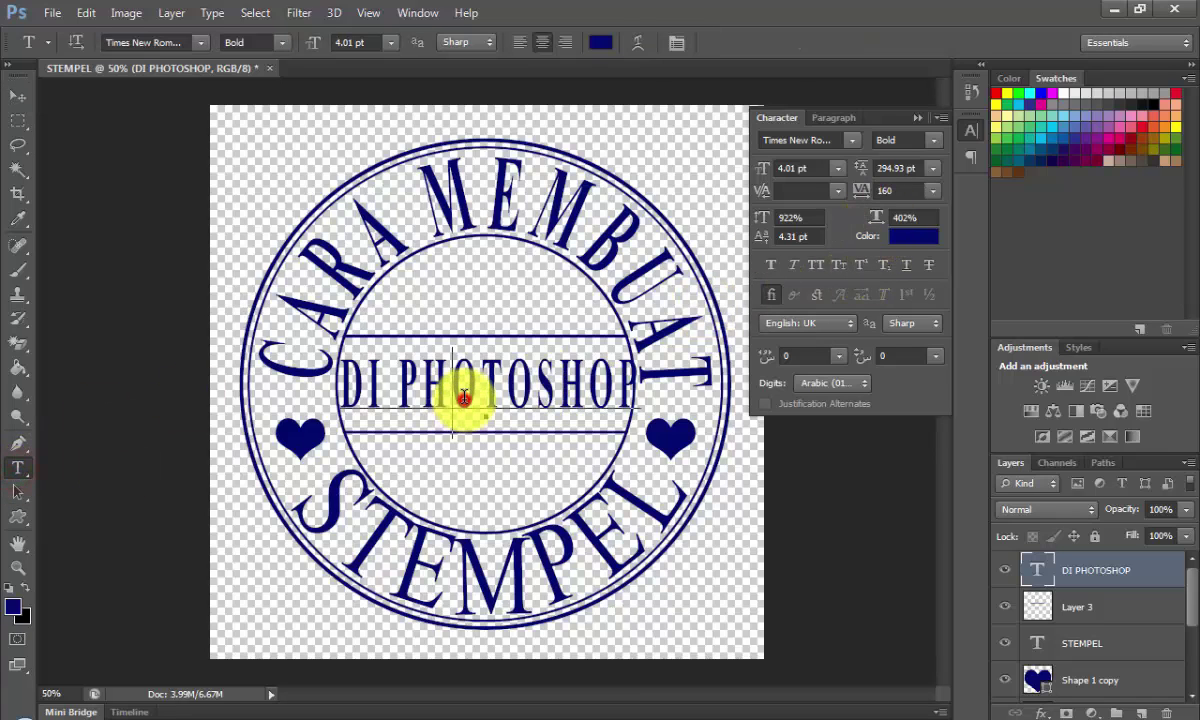
key(ctrl+a)
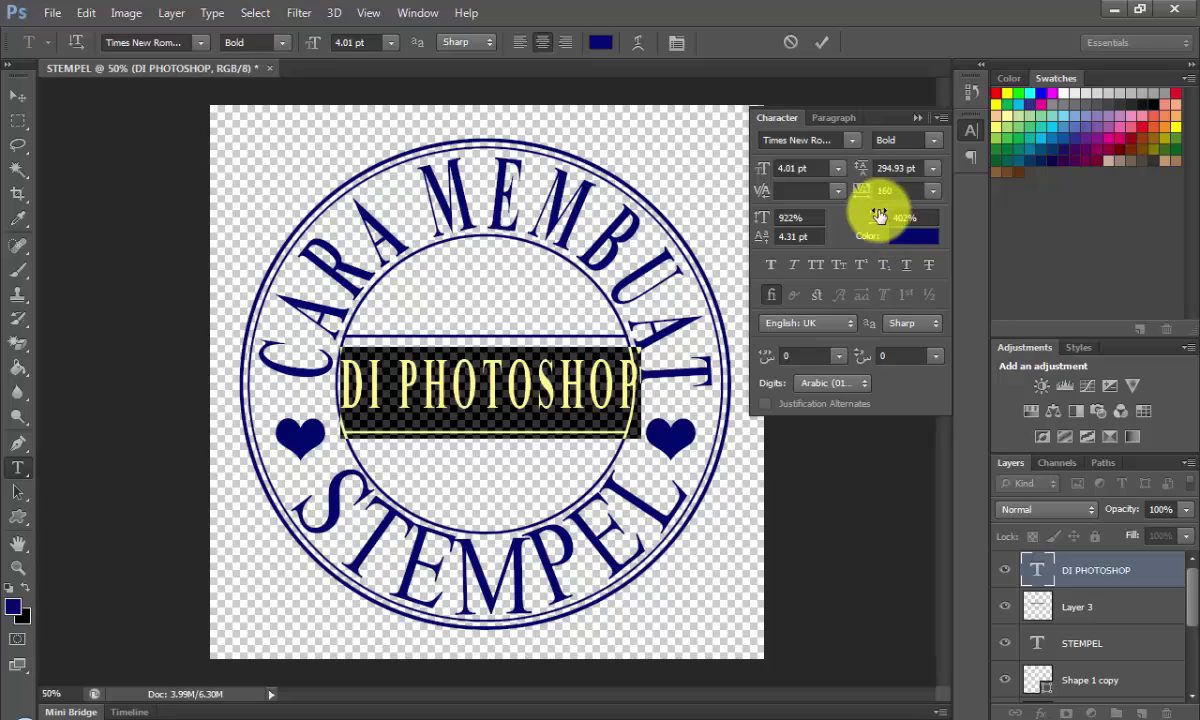
click(866, 192)
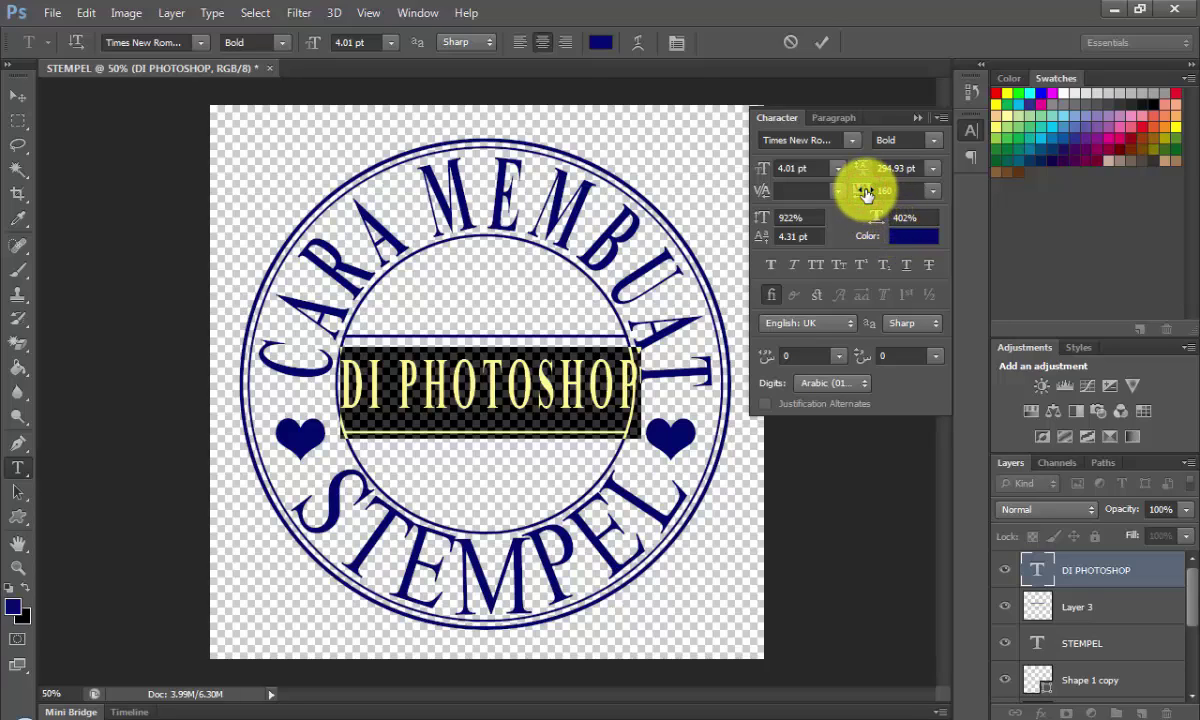
key(Down)
key(Down)
key(Down)
key(Return)
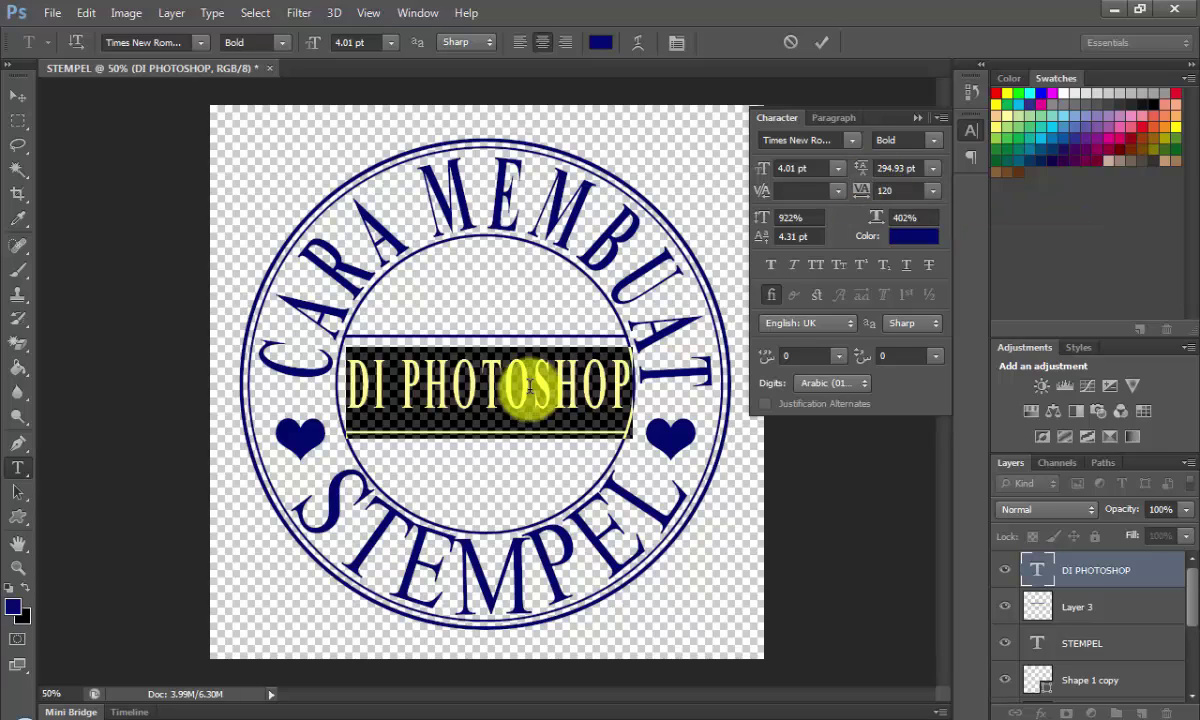
click(494, 366)
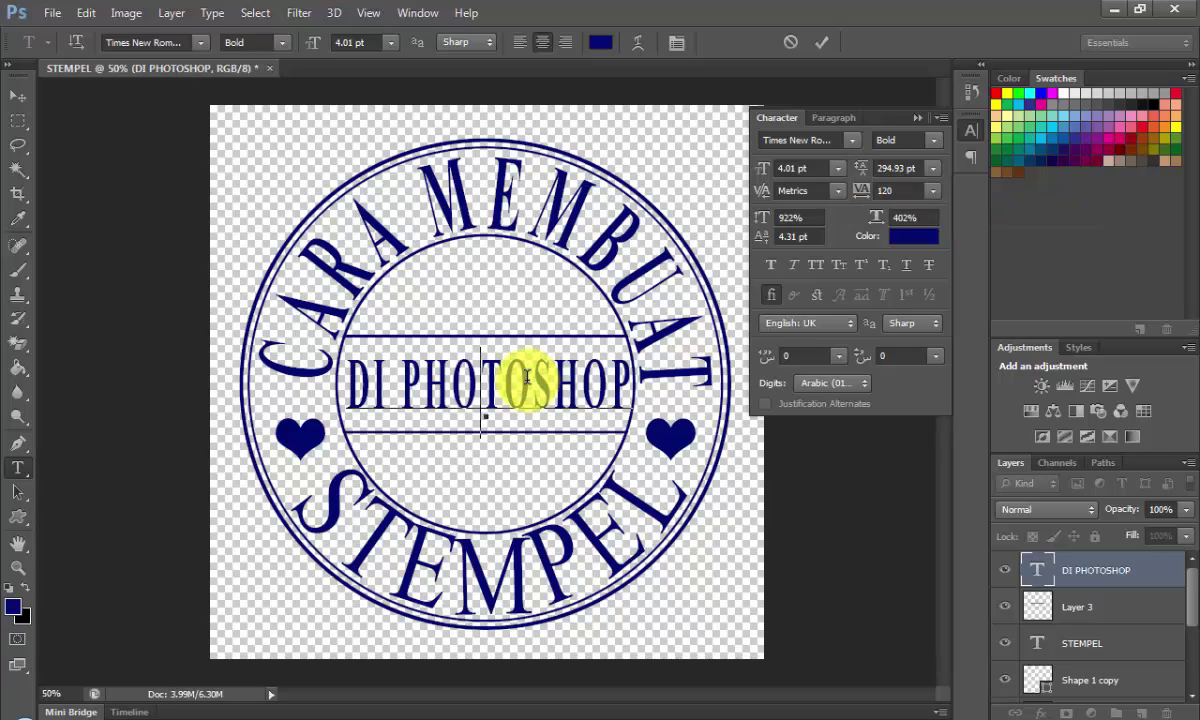
click(15, 96)
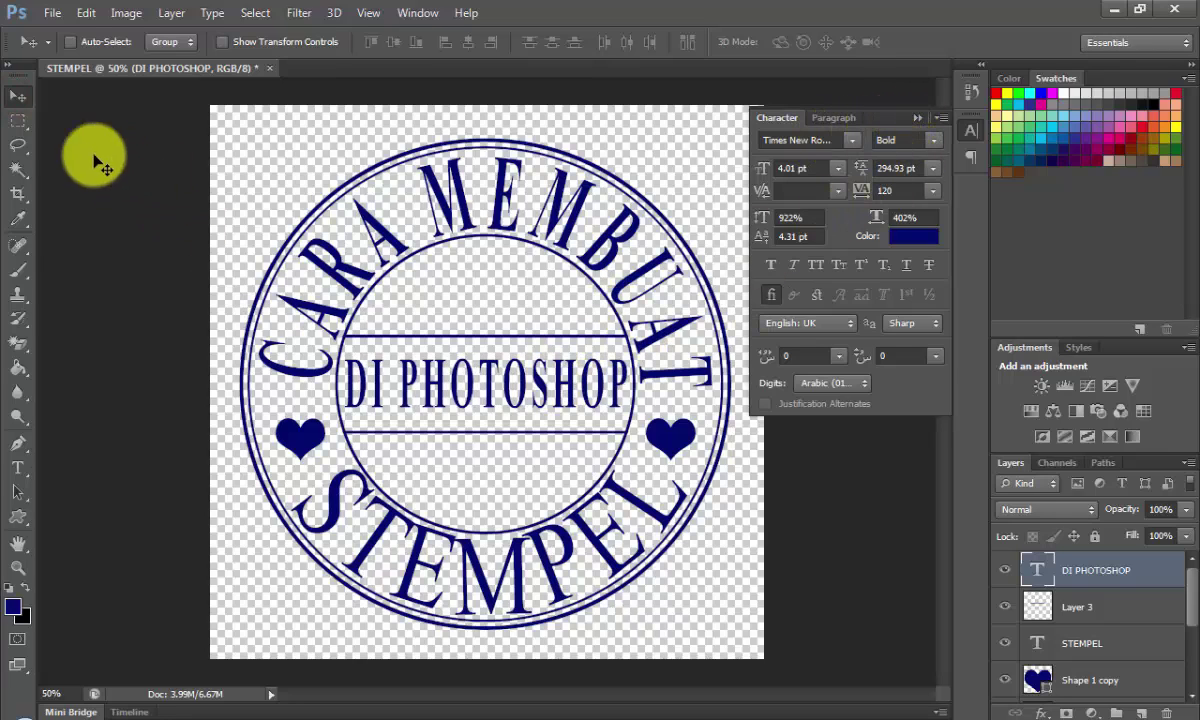
Step: Keep the DI PHOTOSHOP font style Bold and close the Character panel
click(17, 468)
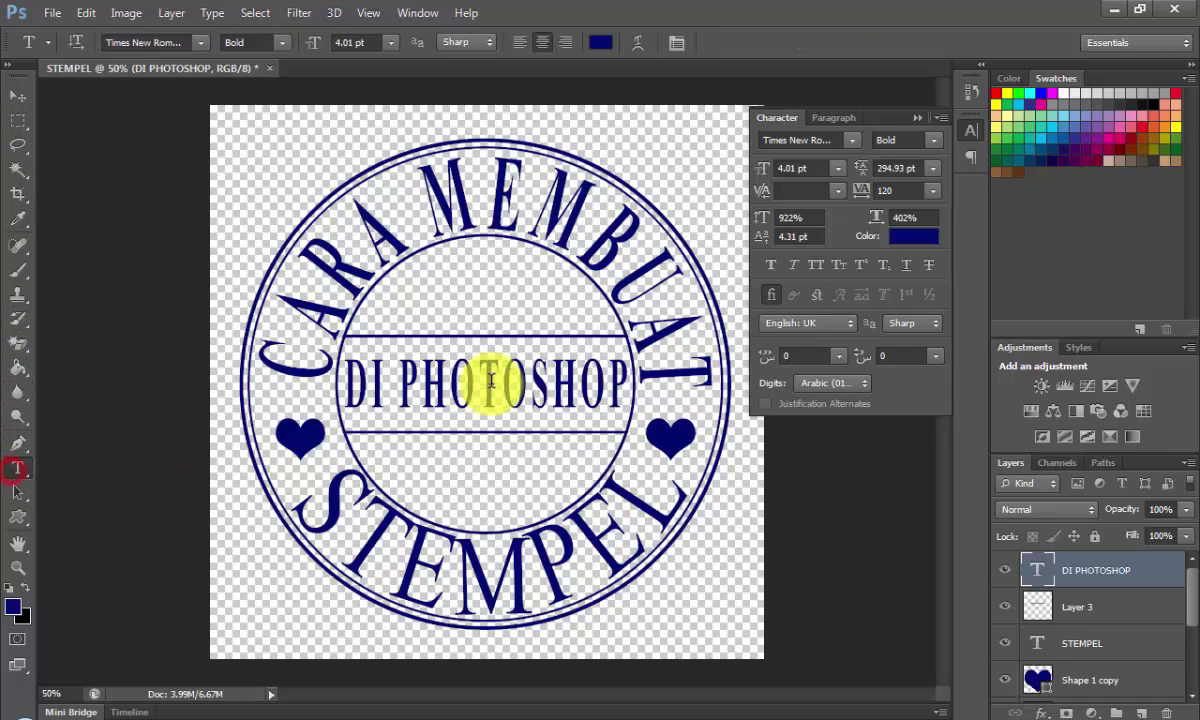
click(492, 383)
triple_click(492, 383)
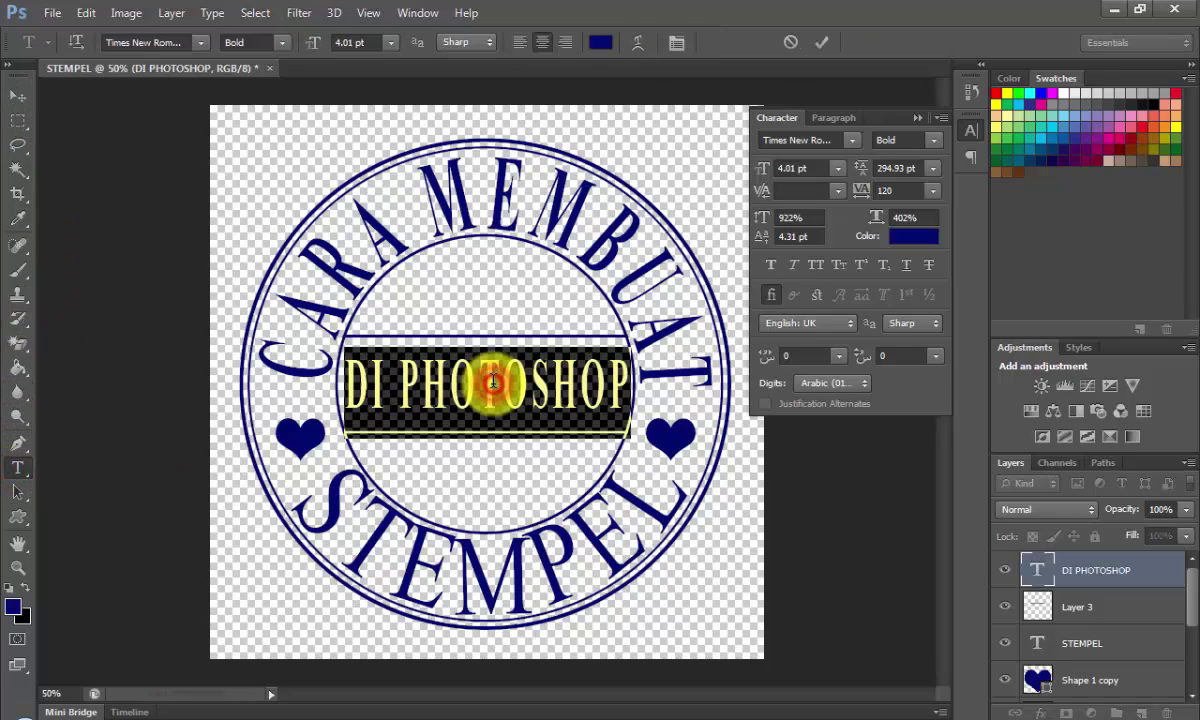
click(935, 140)
click(922, 186)
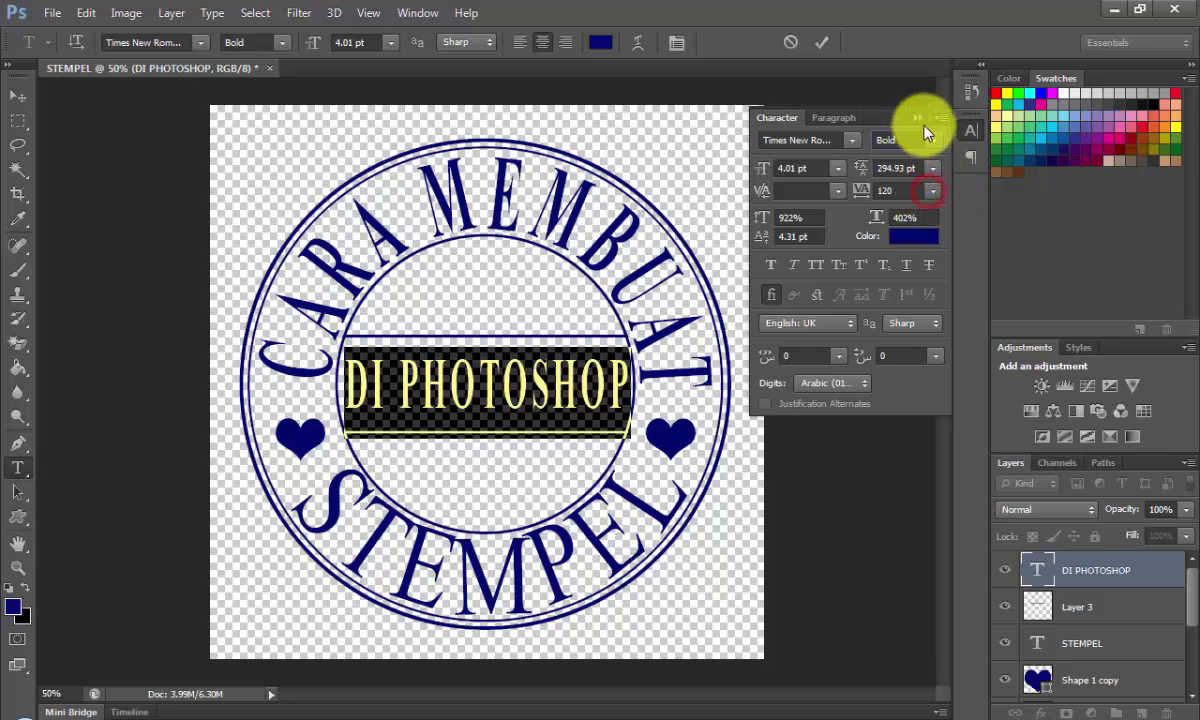
click(920, 122)
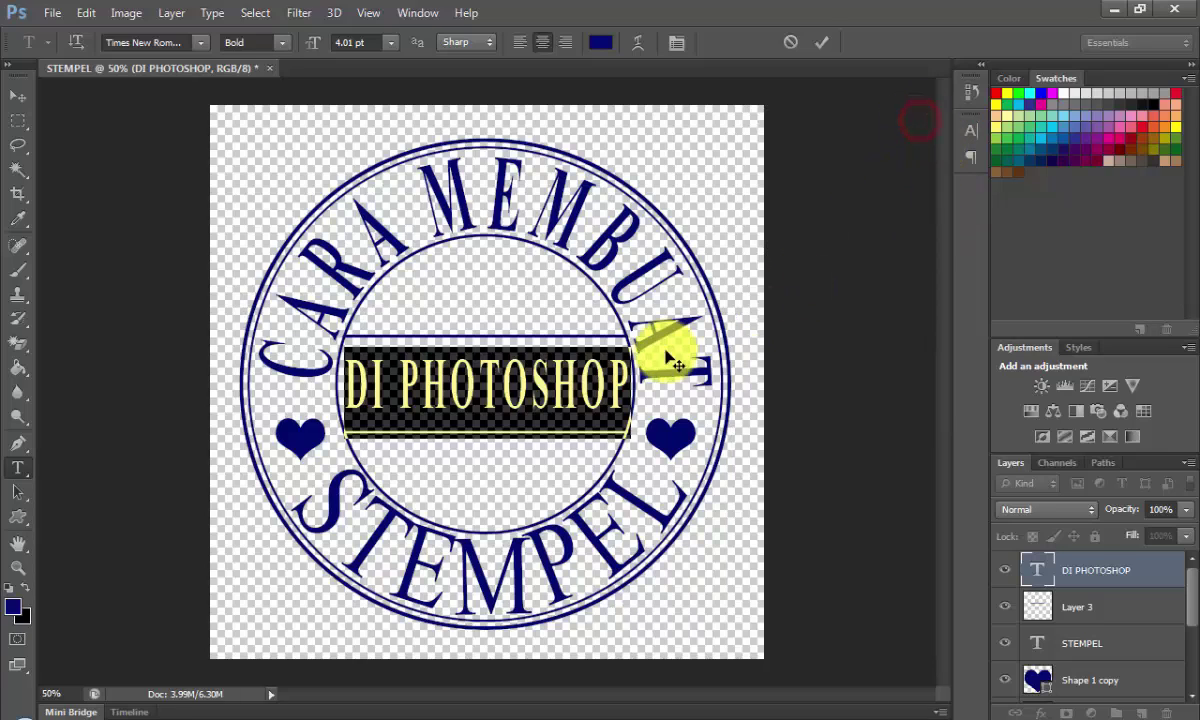
click(515, 385)
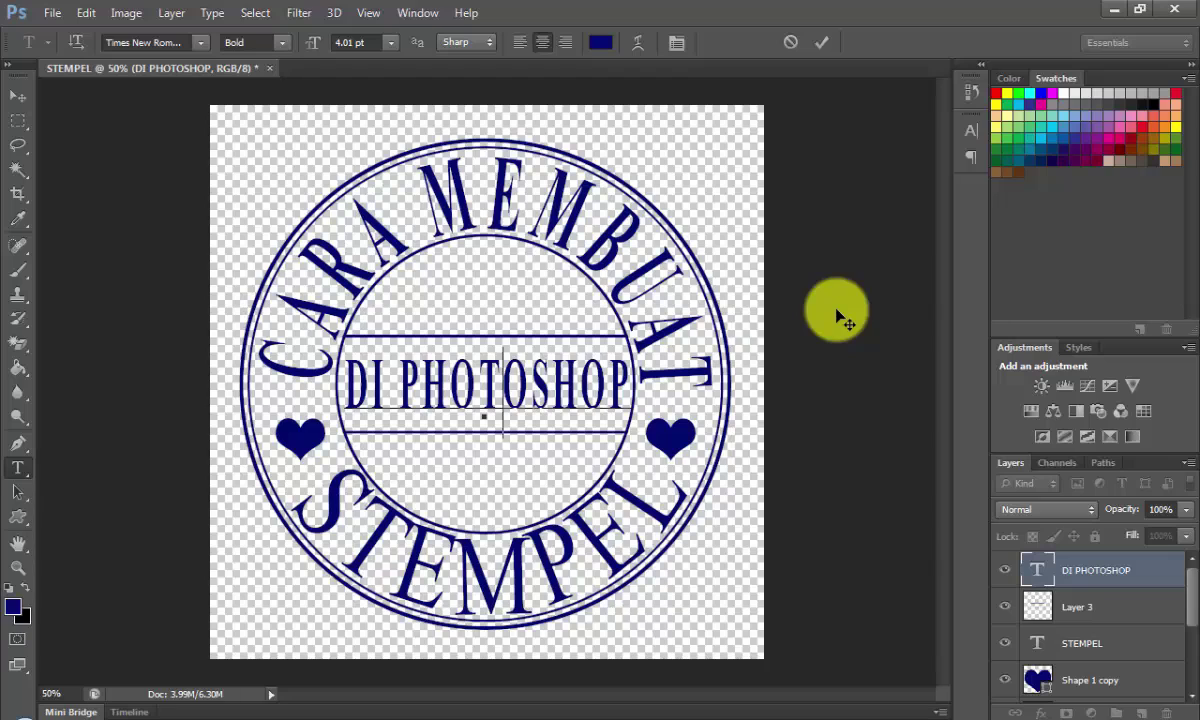
Step: Replace the old note with the lines 'TEREASI SENDIRI' and 'TERIMA KASIH'
click(161, 712)
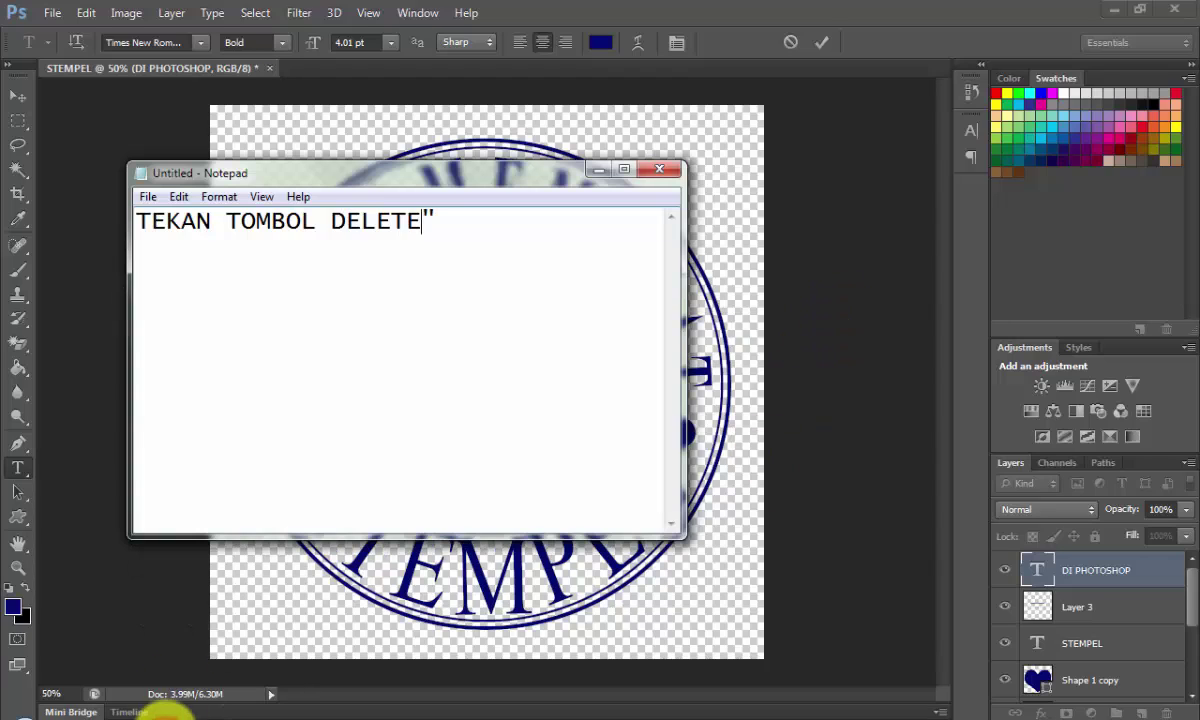
drag(537, 291, 12, 192)
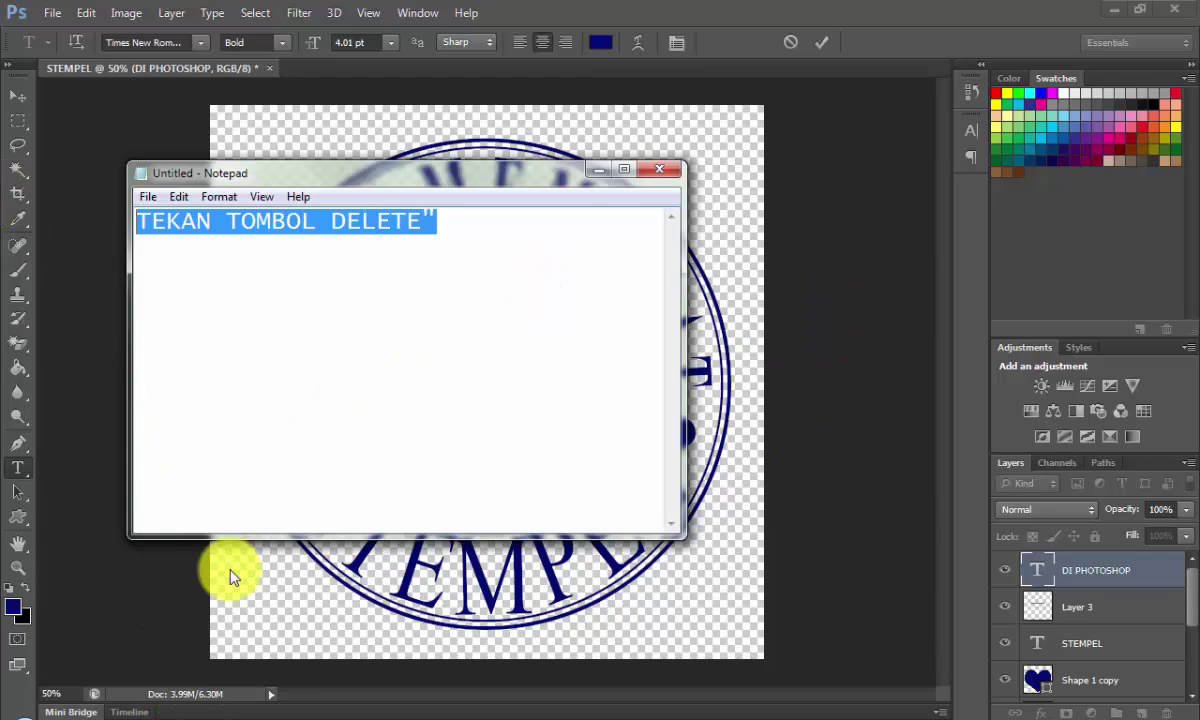
text(TERIMA KASIH)
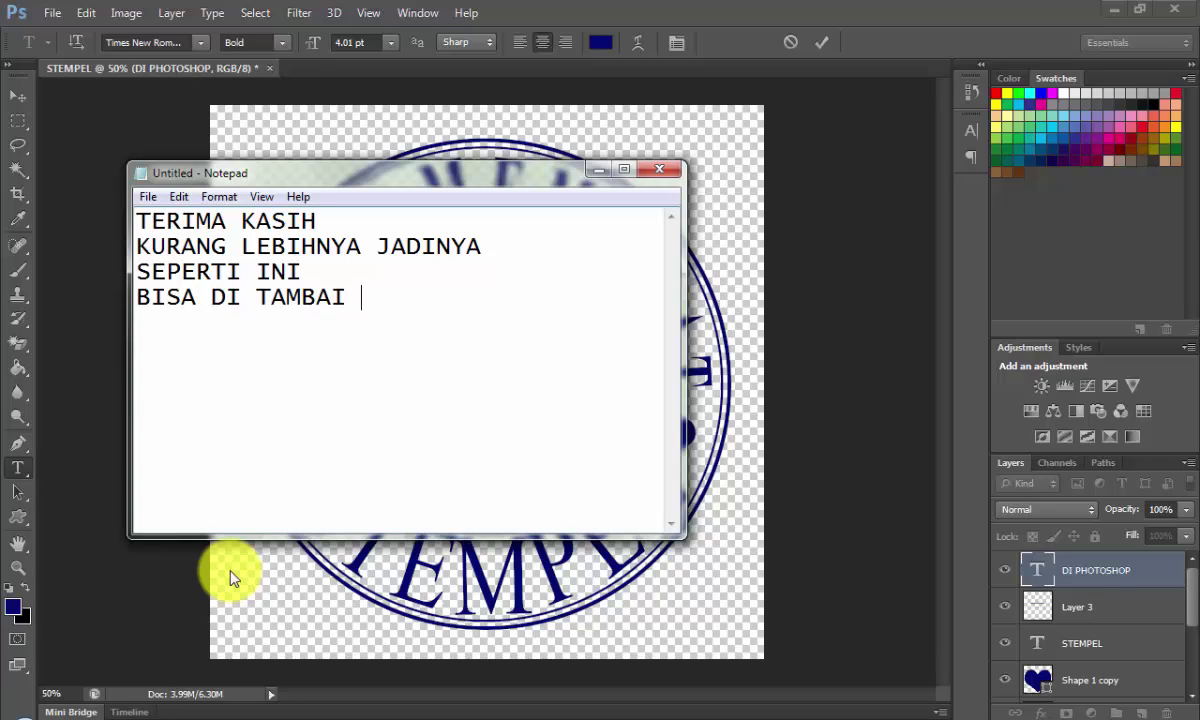
text(EA)
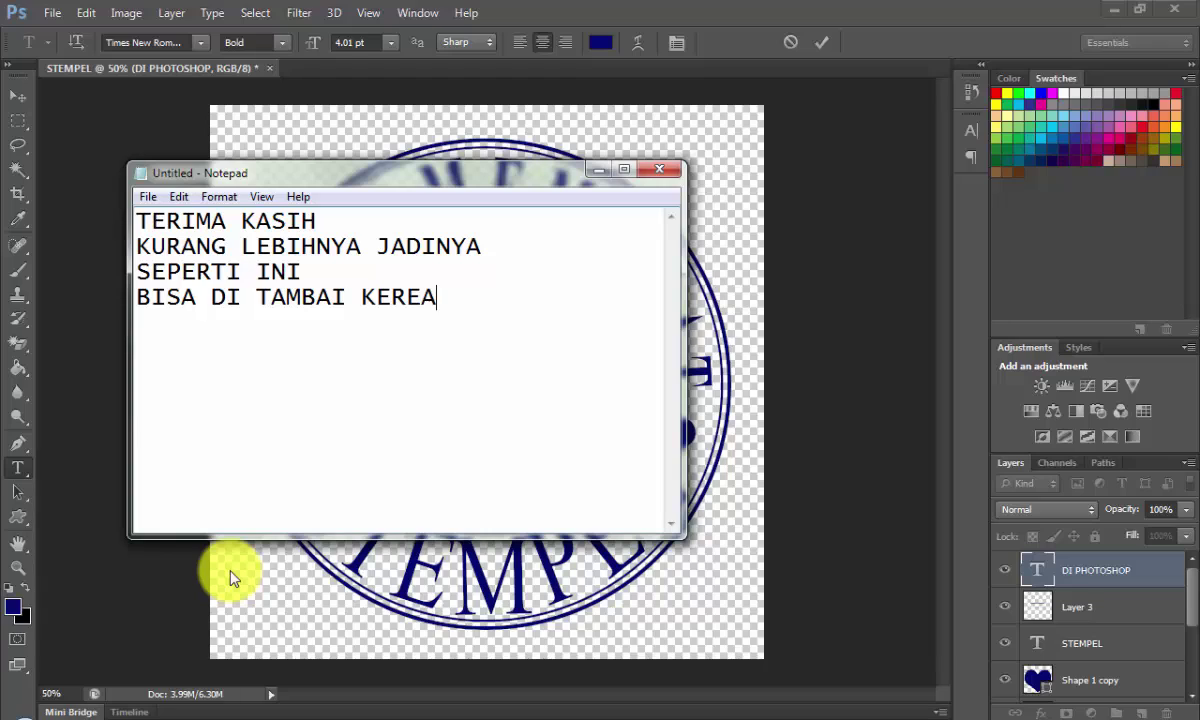
text(SI SENDI)
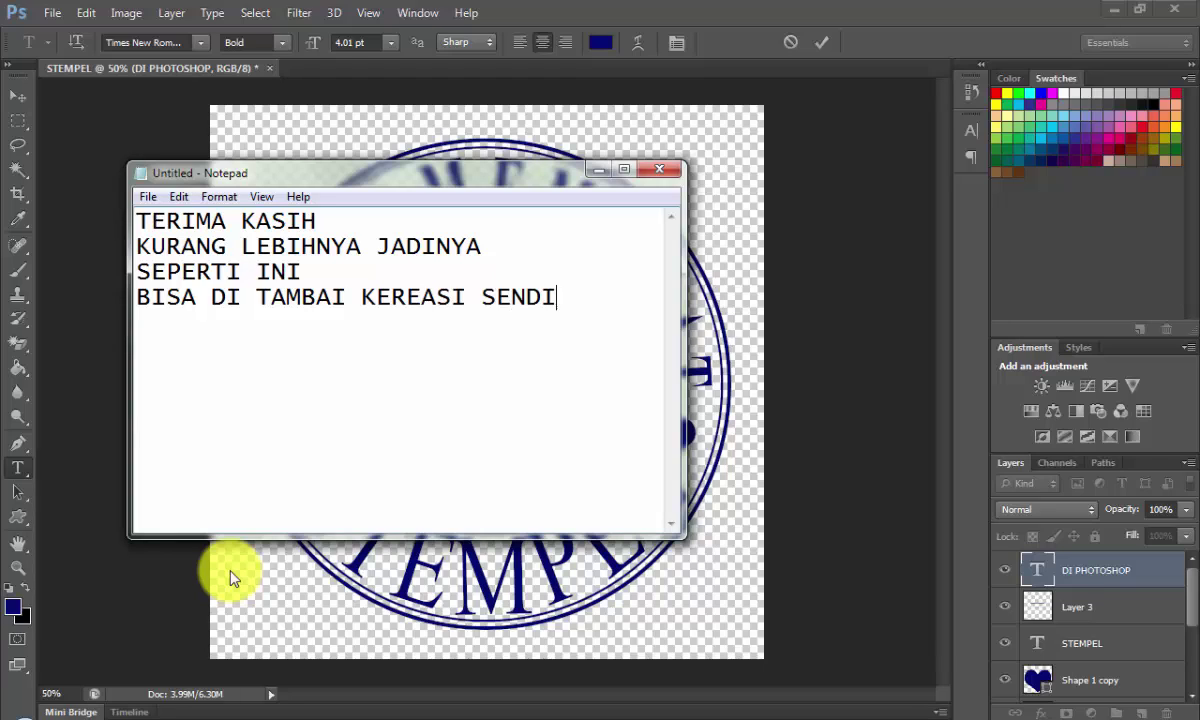
text(RI)
key(Return)
text(TERIMA)
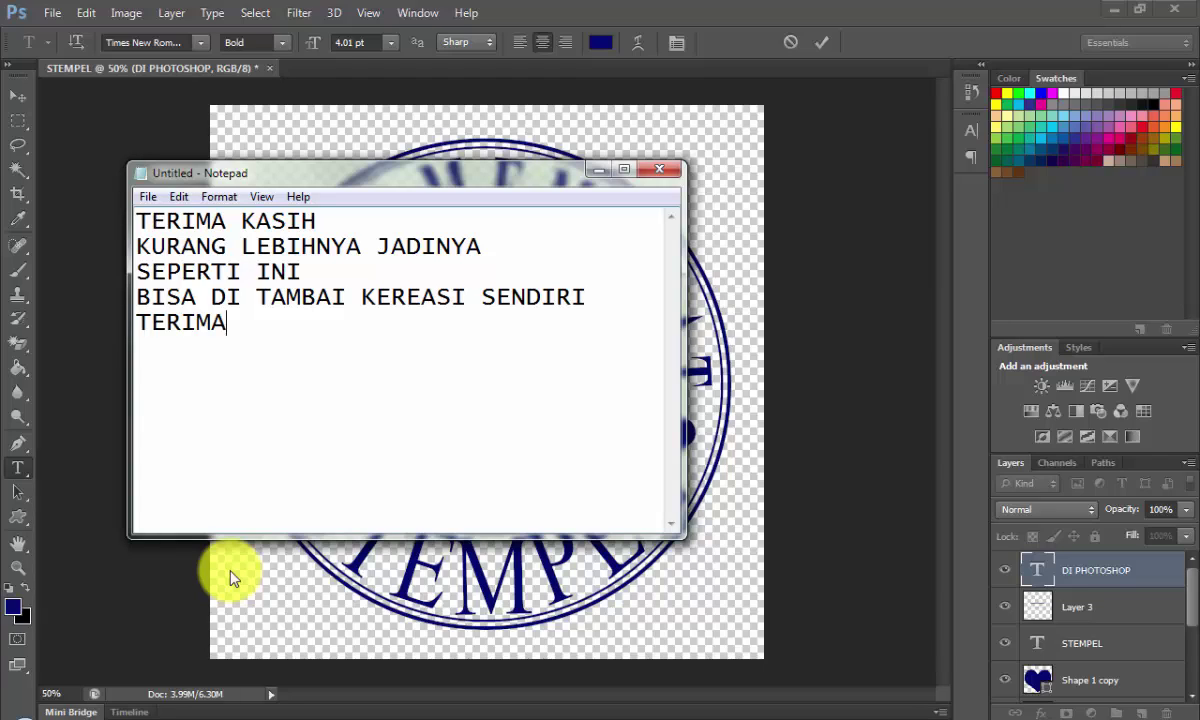
text( KASI)
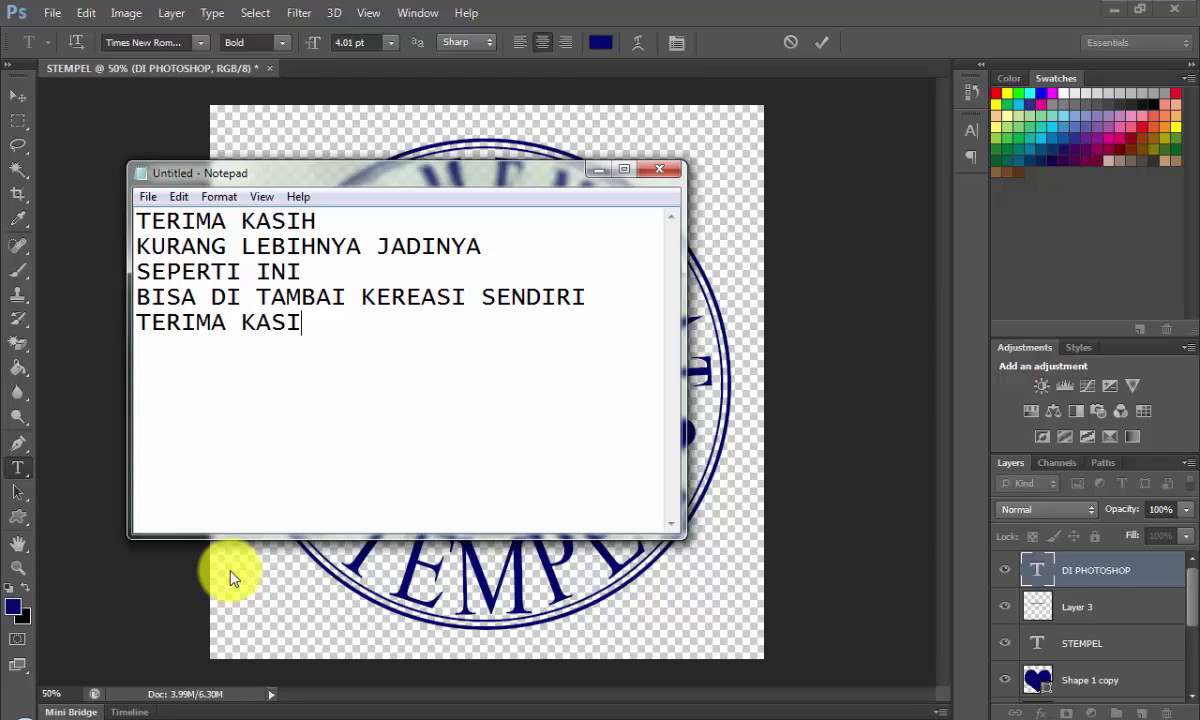
text(H)
key(Return)
Step: Add the apology line 'MOHON MA'AF JIKA MASIH BANYAK KEKELIRUANYA..'
text(MOHON )
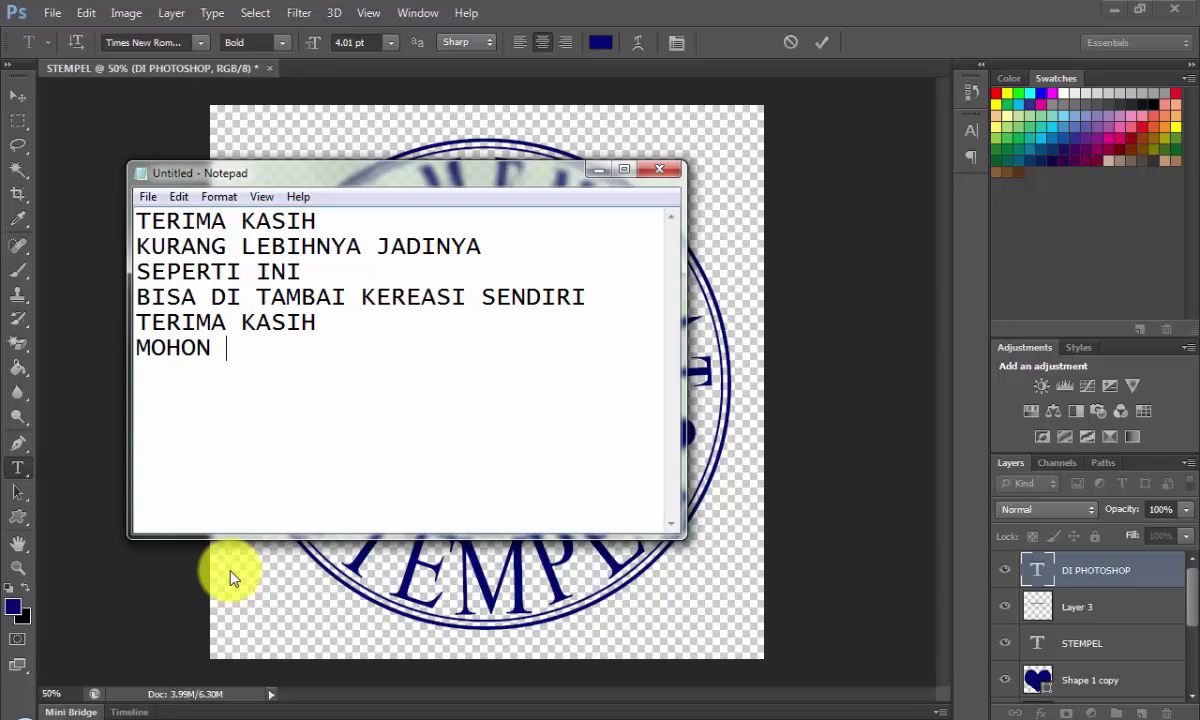
text(MA')
text(A)
key(BackSpace)
text('AF JI)
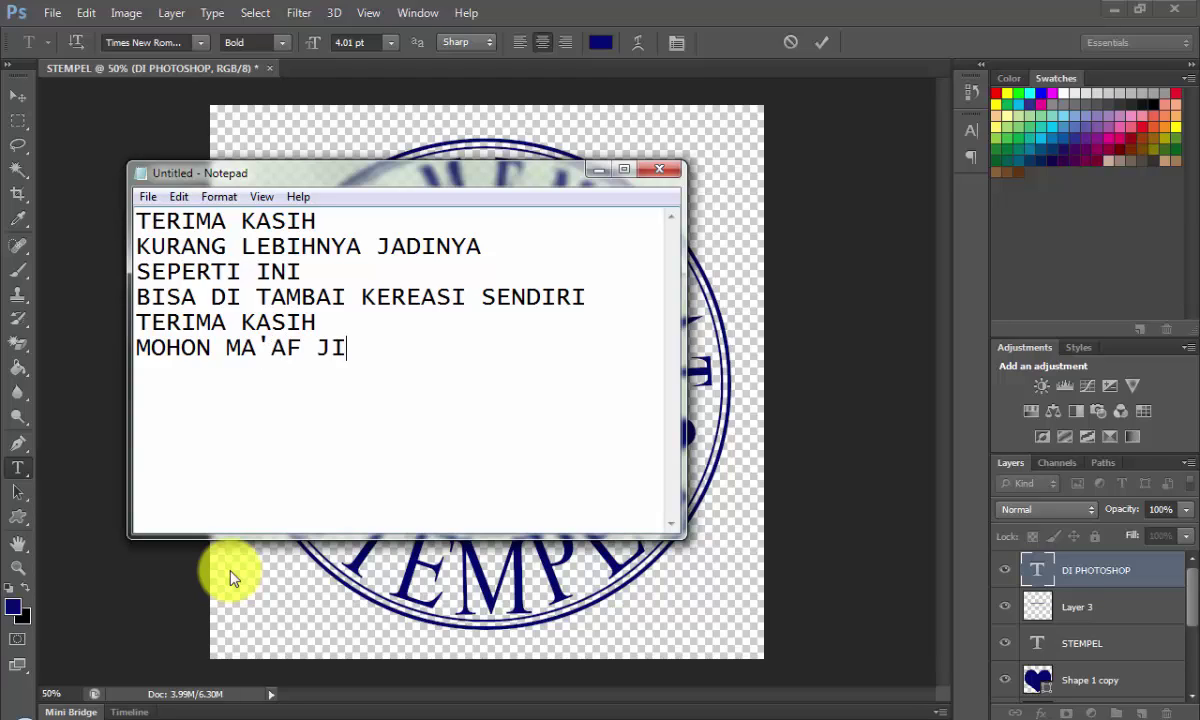
text(KA MASIH )
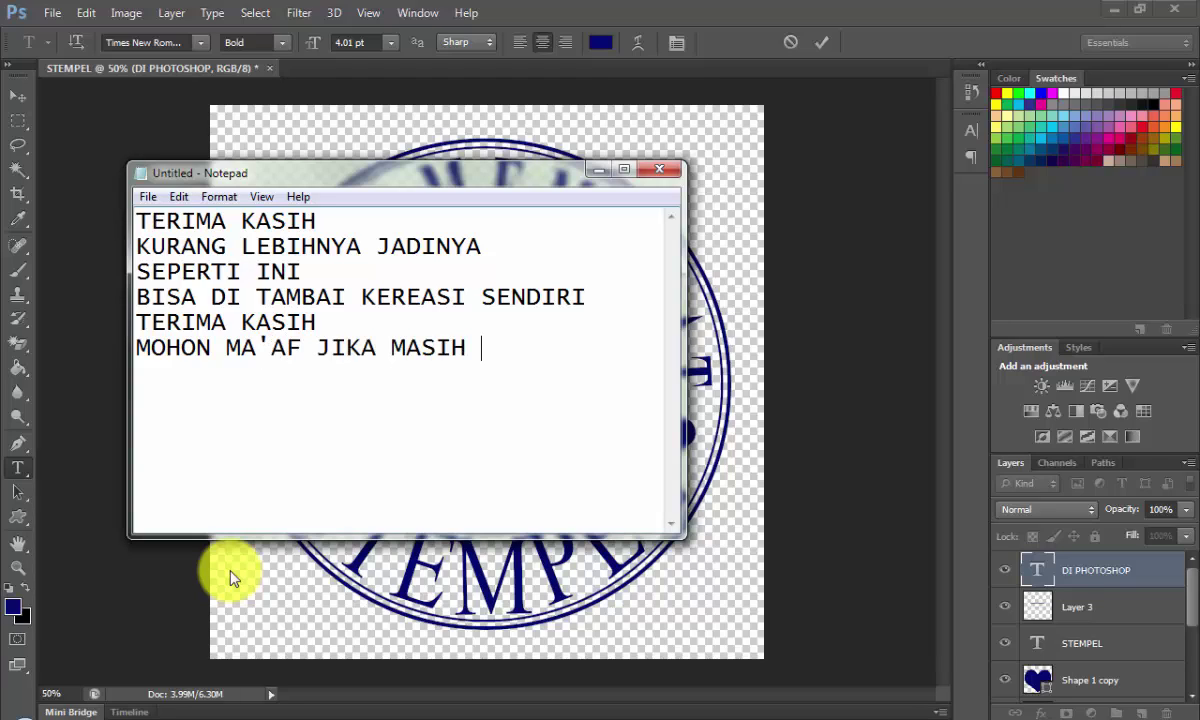
text(BANYAK KEK)
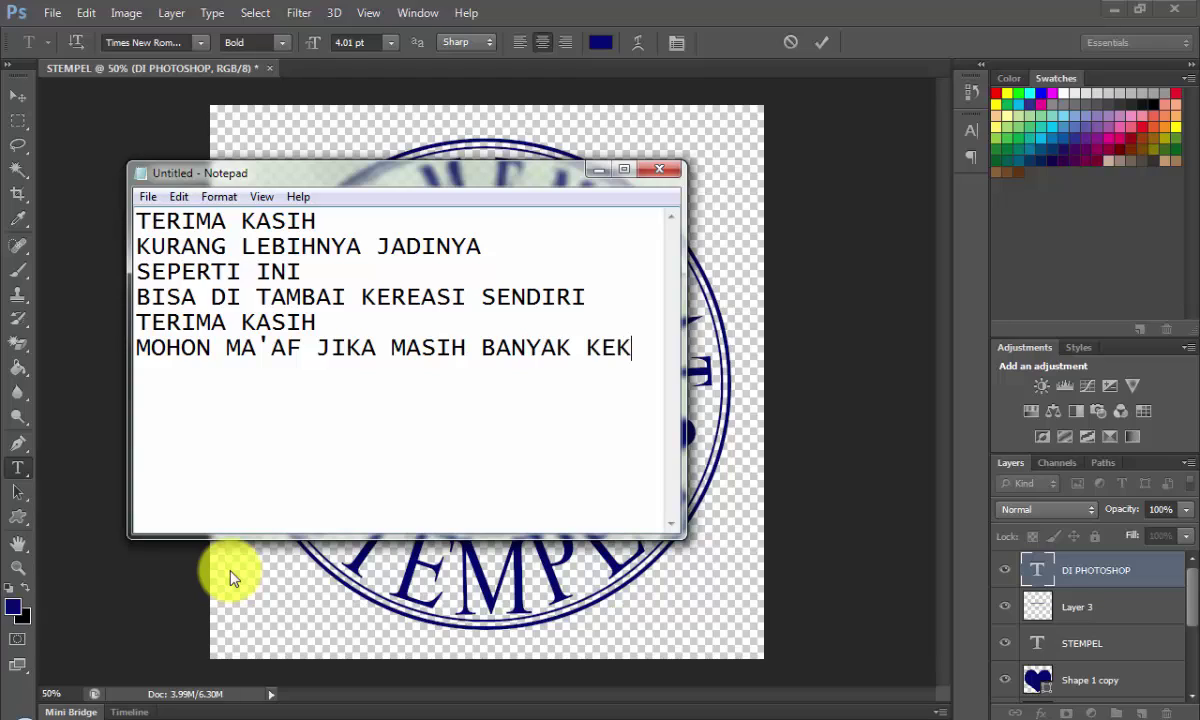
text(ELIRA)
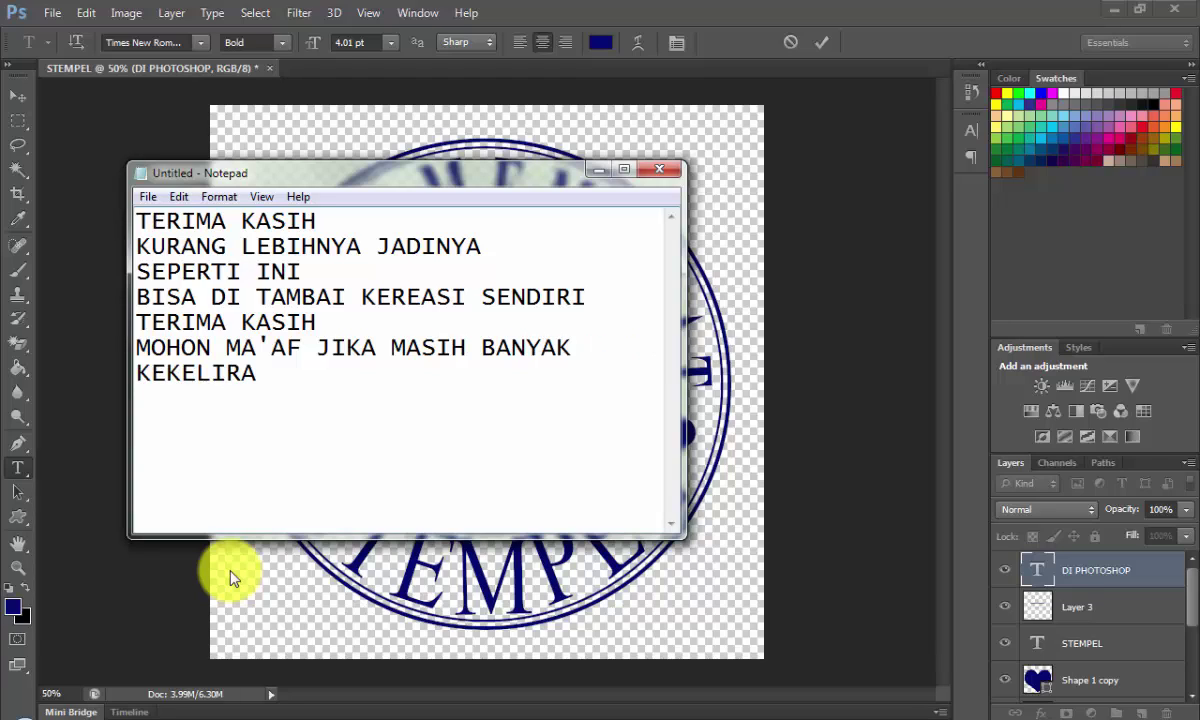
key(BackSpace)
text(UANYA)
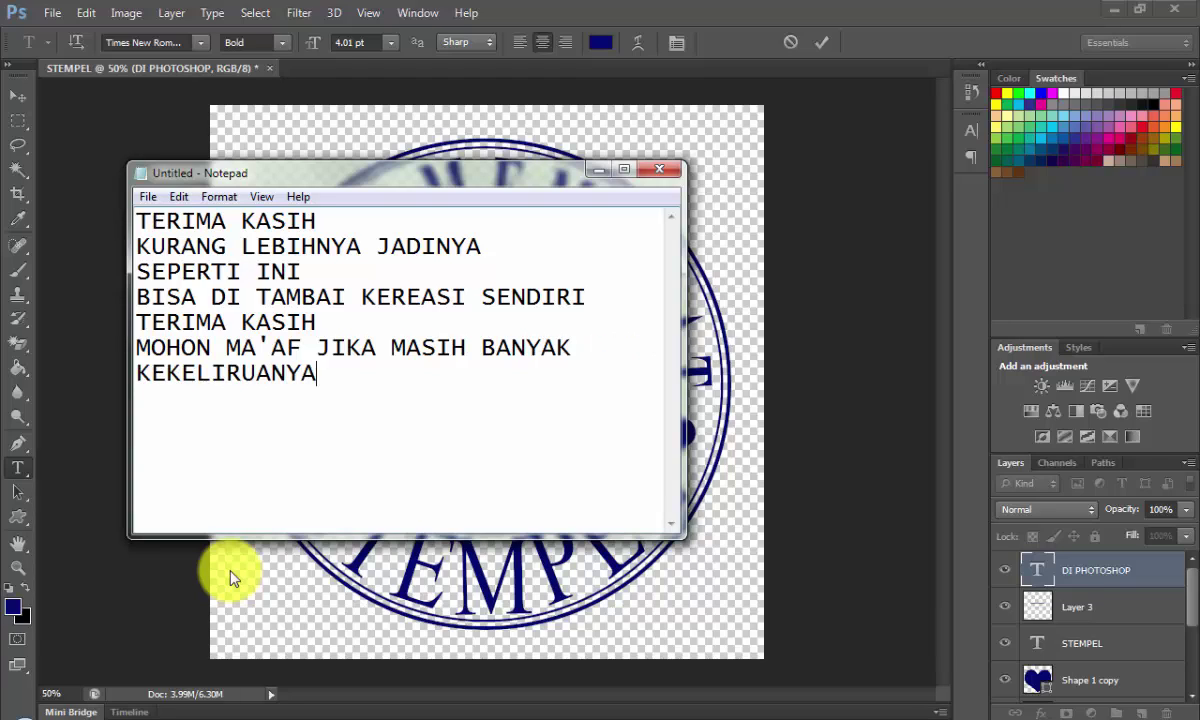
text(..)
key(Return)
Step: Add 'JANGAN LUPA SUBSCRIBE DAN LIKENYA...' and a 'SEMOGA SUKSES SELALU...' wish line
text(JANGAN )
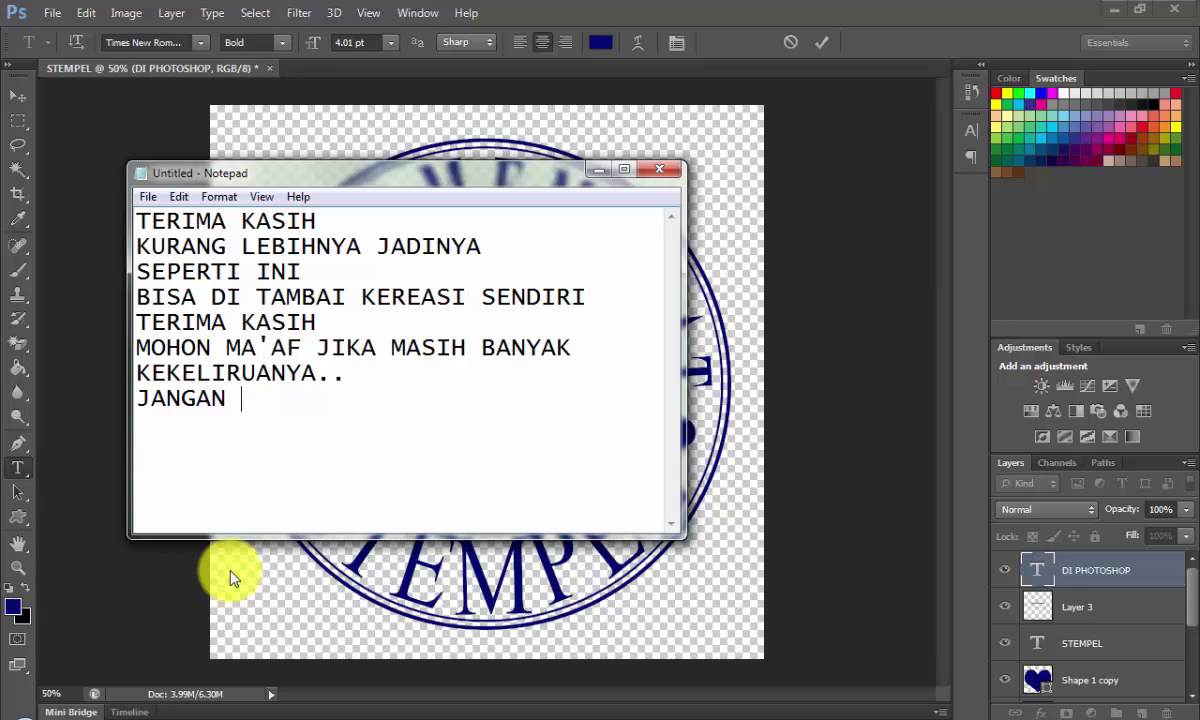
text(LUPA )
text(SUB)
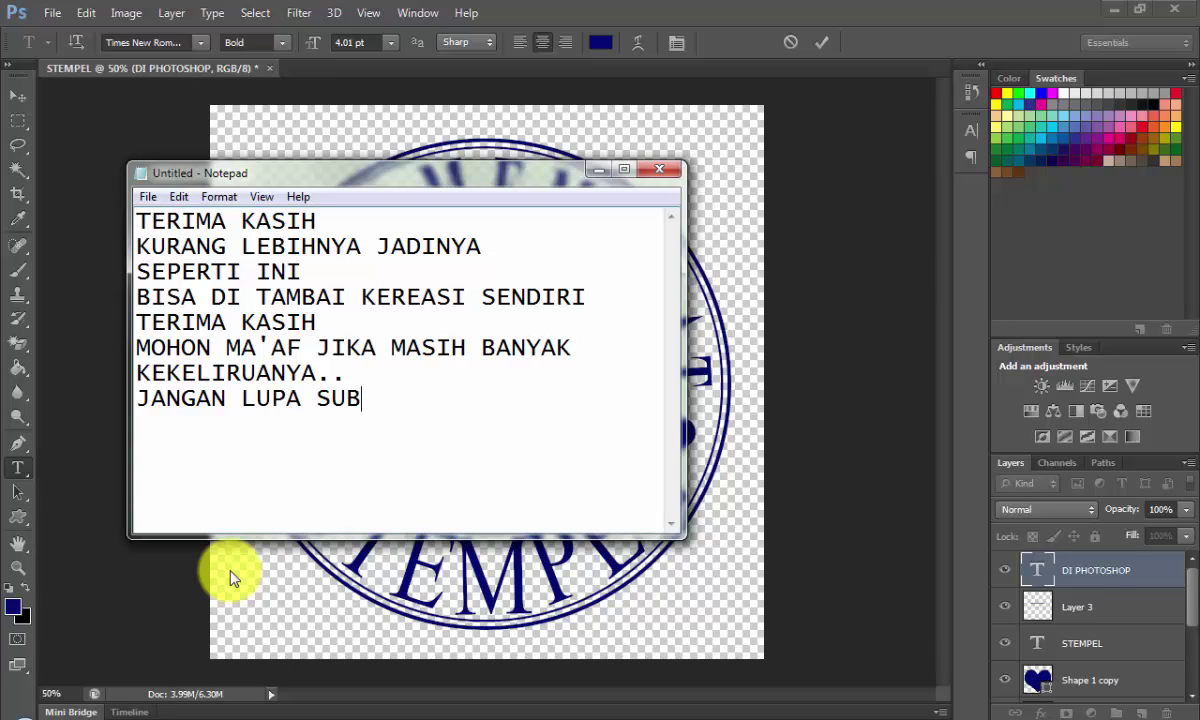
text(SCRI)
text(BE )
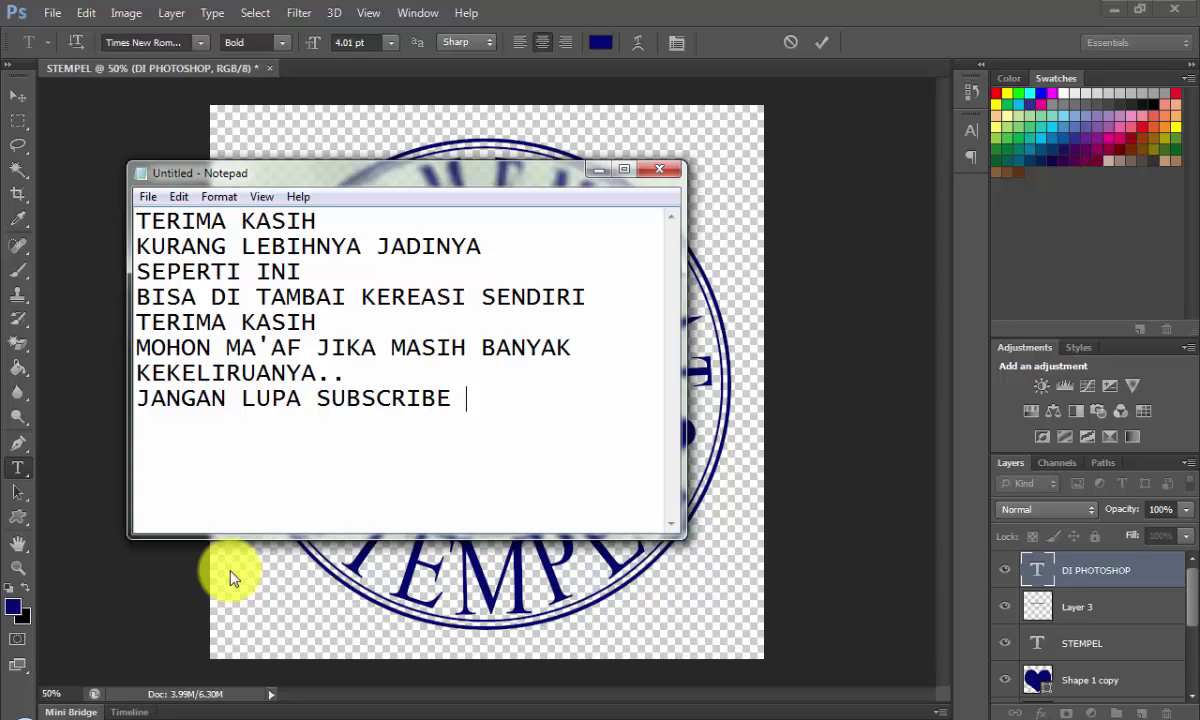
text(DA)
text(N LIKENY)
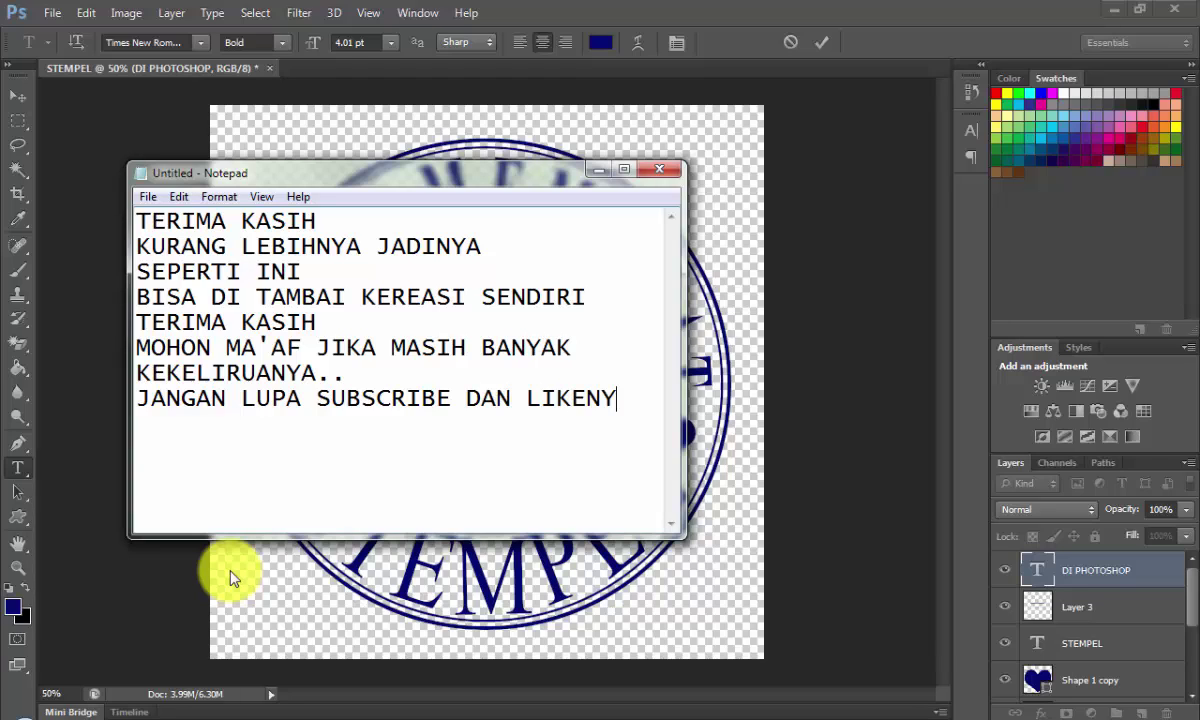
text(A...)
key(Return)
text(SEM)
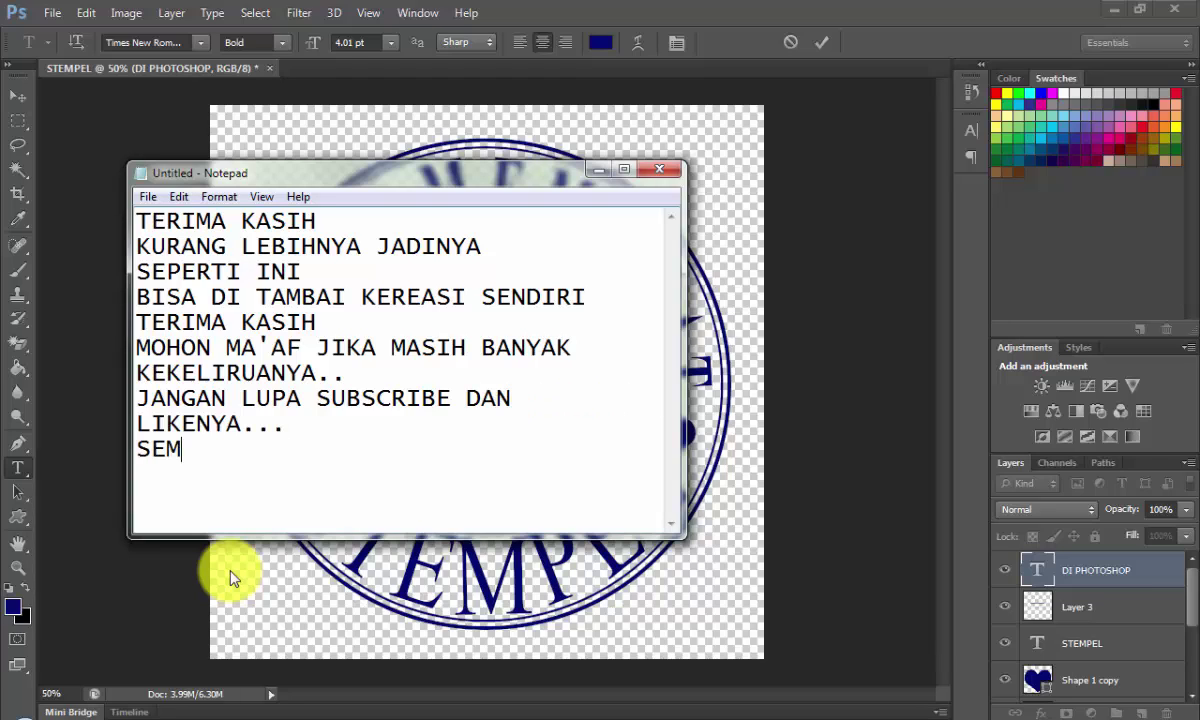
text(OGA SUKS)
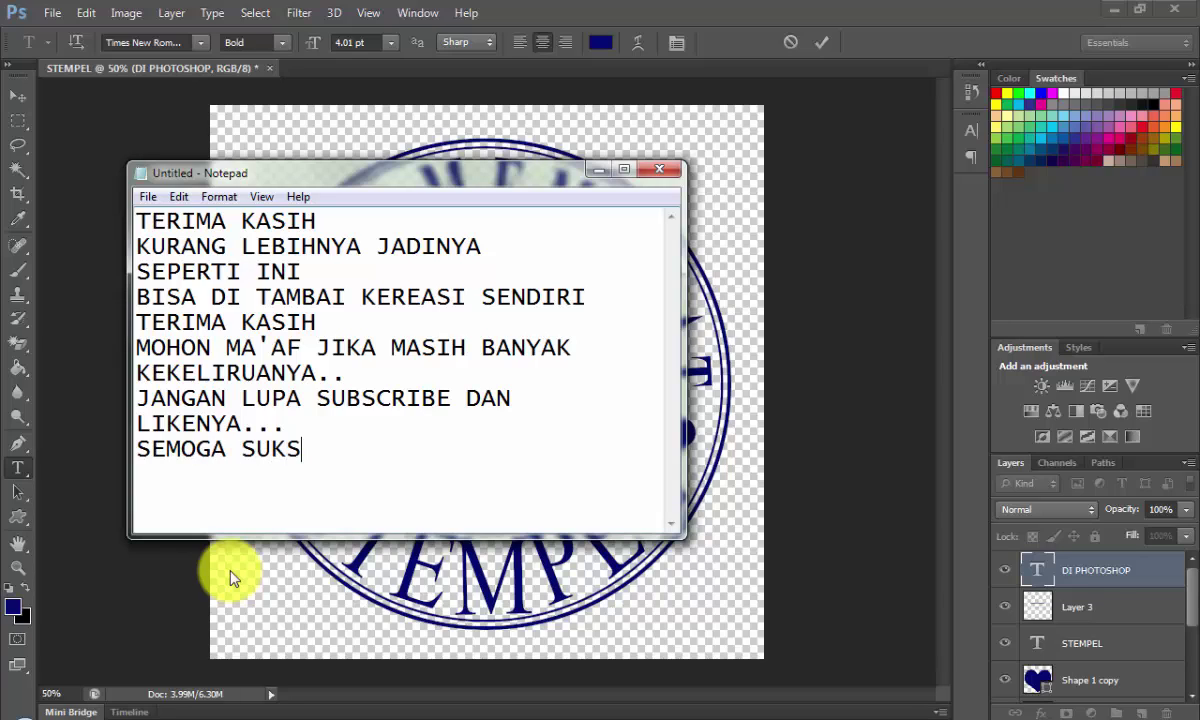
text(ED)
key(BackSpace)
text(S SEL)
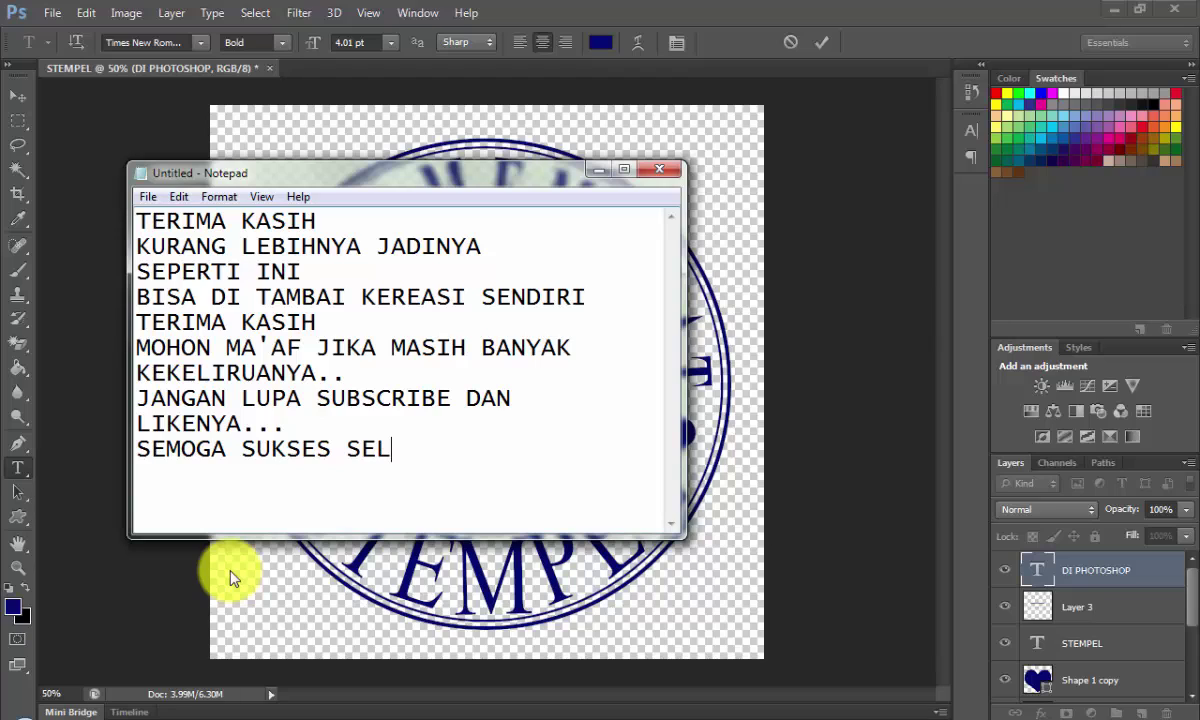
text(ALU... :)
text() :)
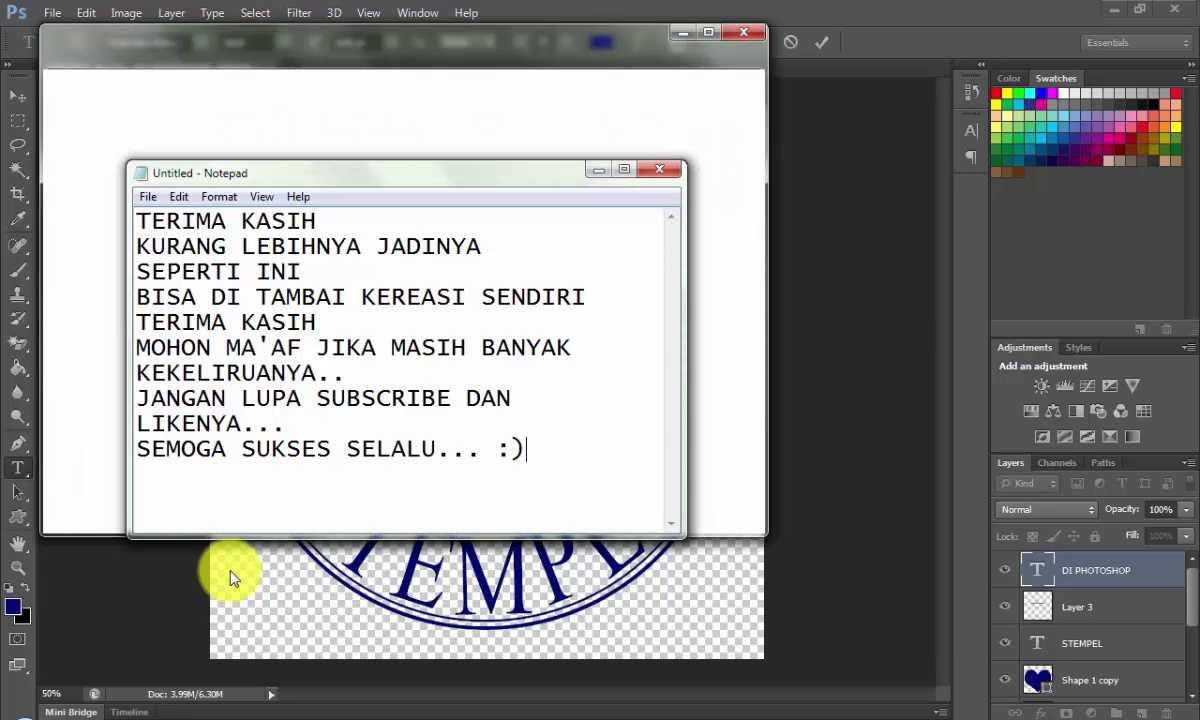
text(0)
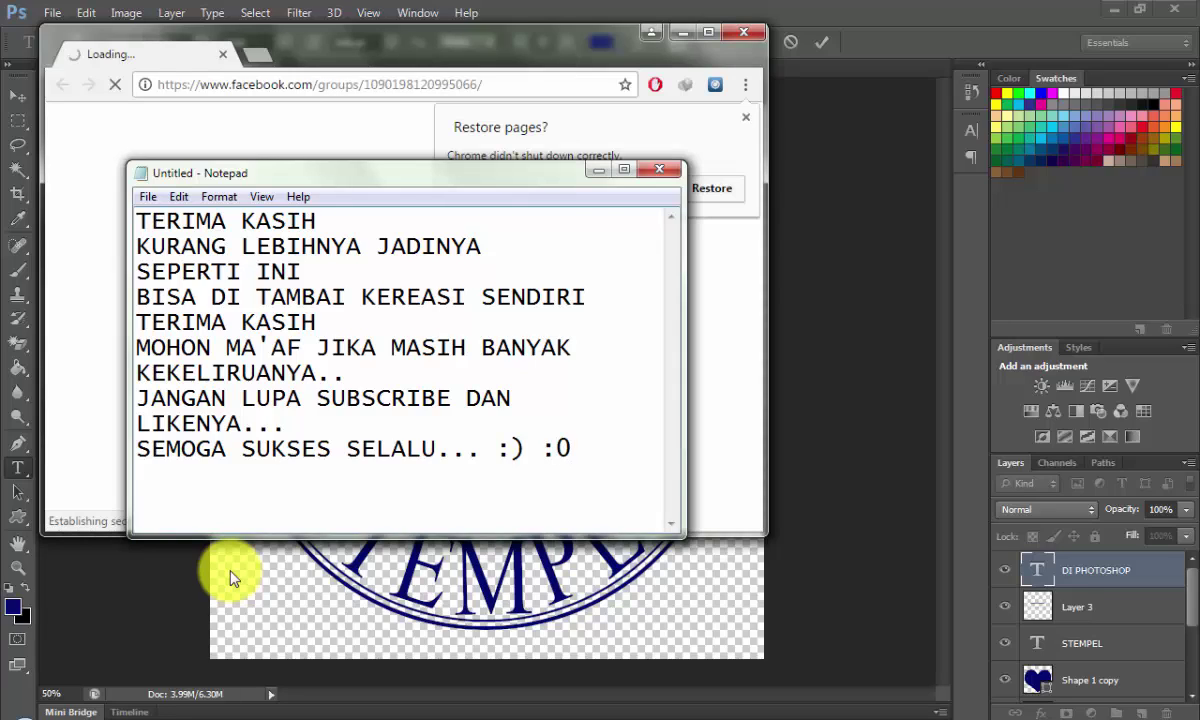
Step: Fix the smiley to ':)', add 'WASSALAMU'ALAIKUM WR WB' and minimise Notepad
key(BackSpace)
text() )
text(W)
text(ASSAL)
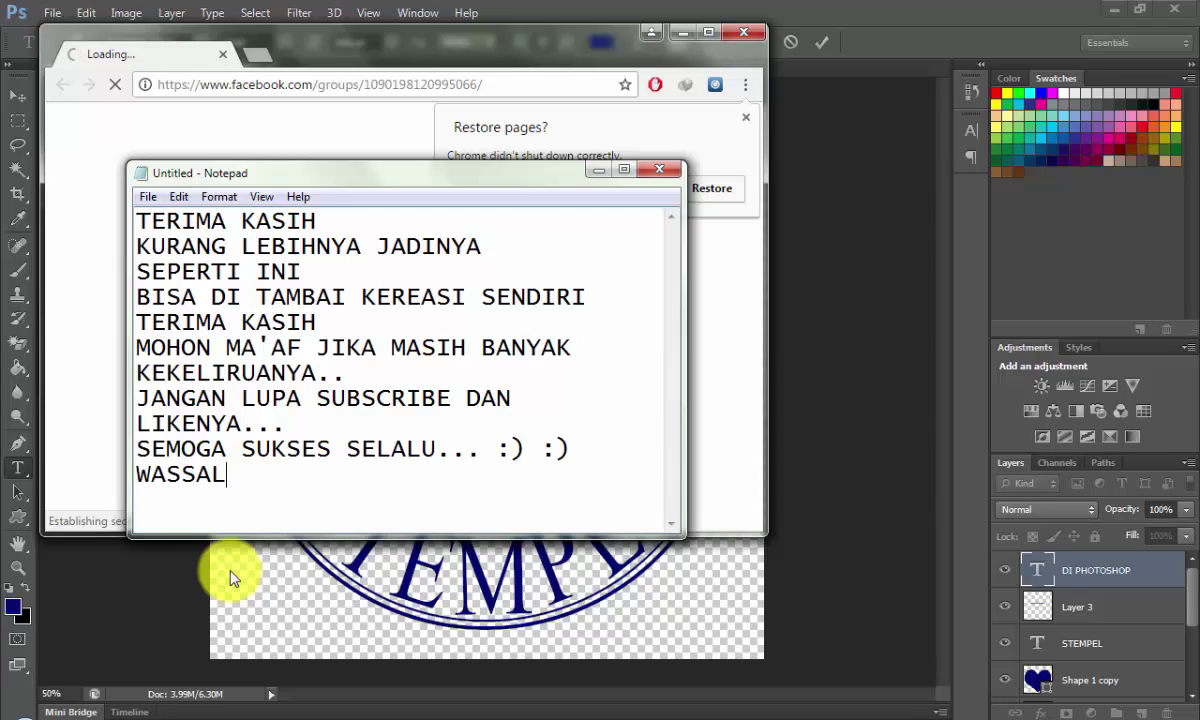
text(AMU'ALA)
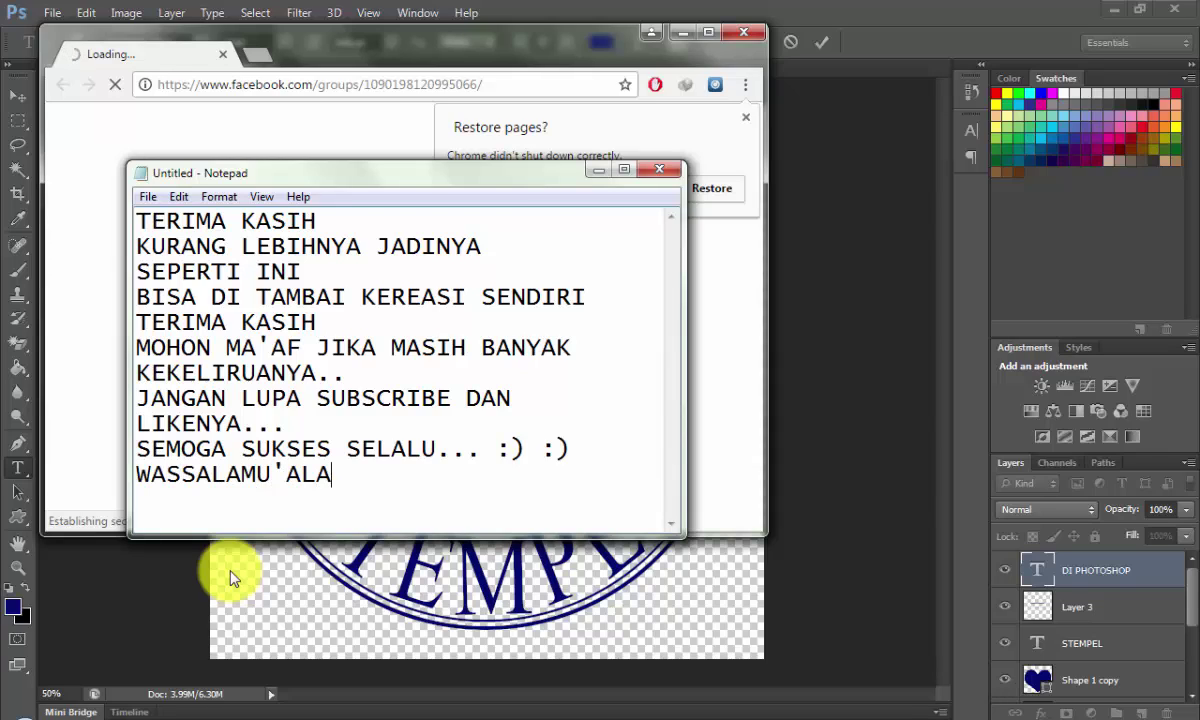
text(IKUM WR )
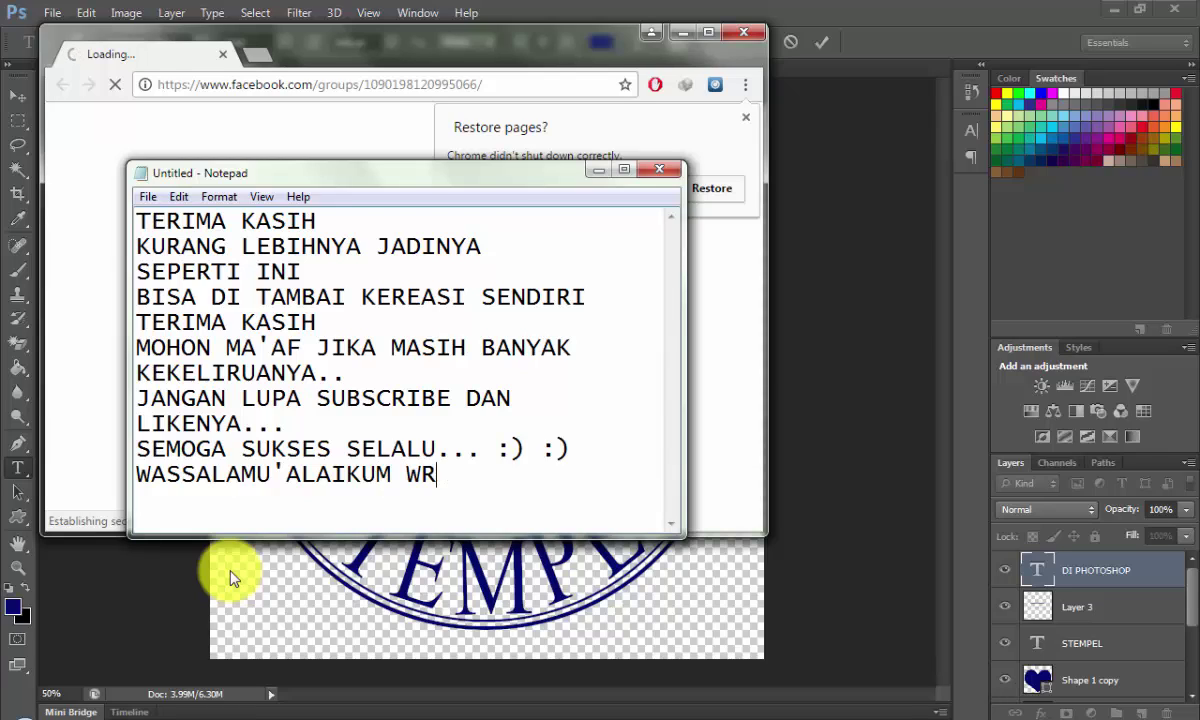
text(WB)
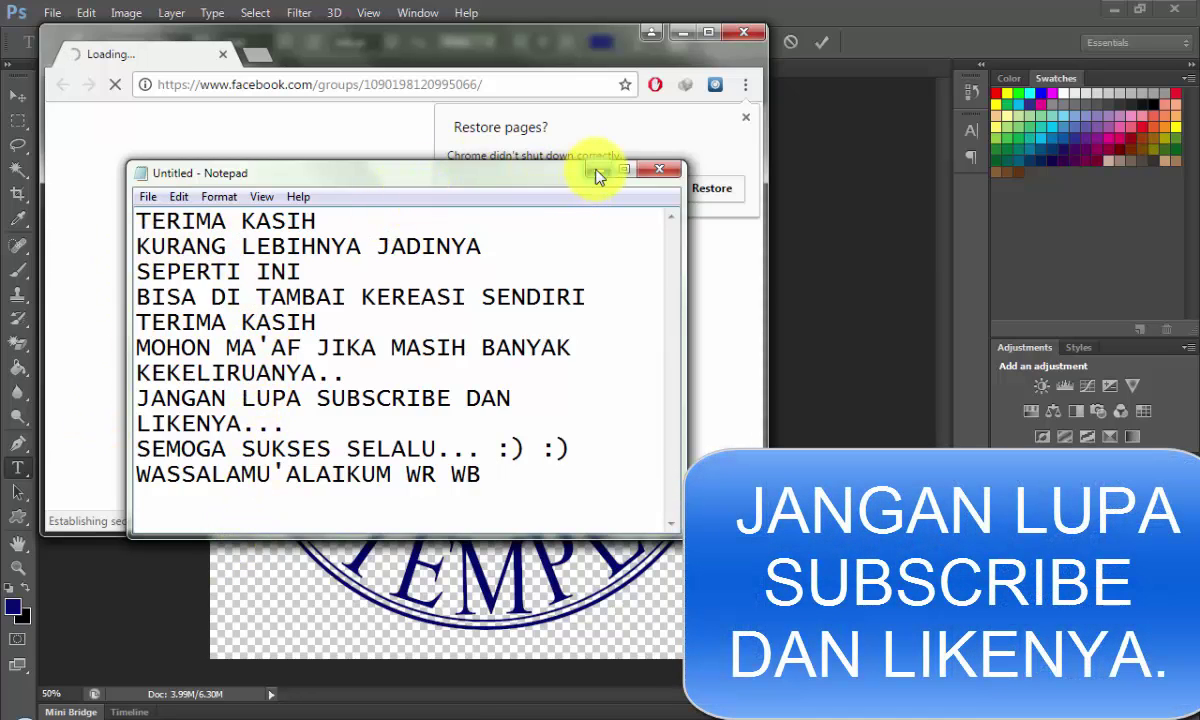
click(598, 170)
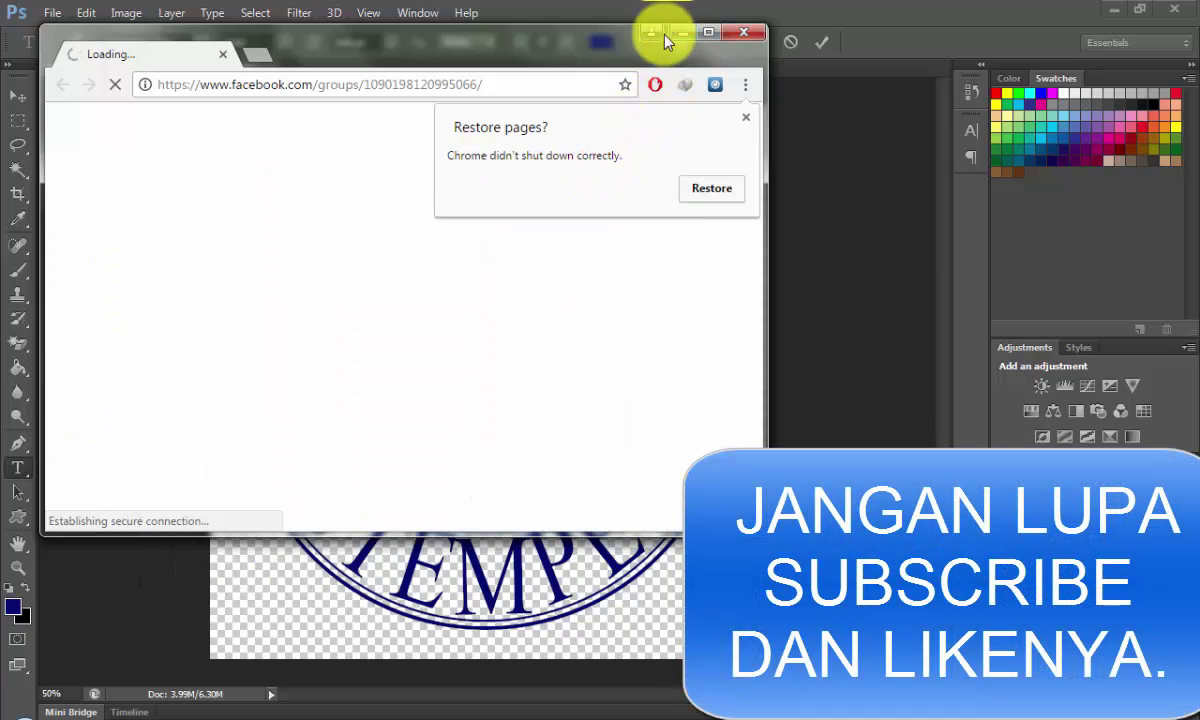